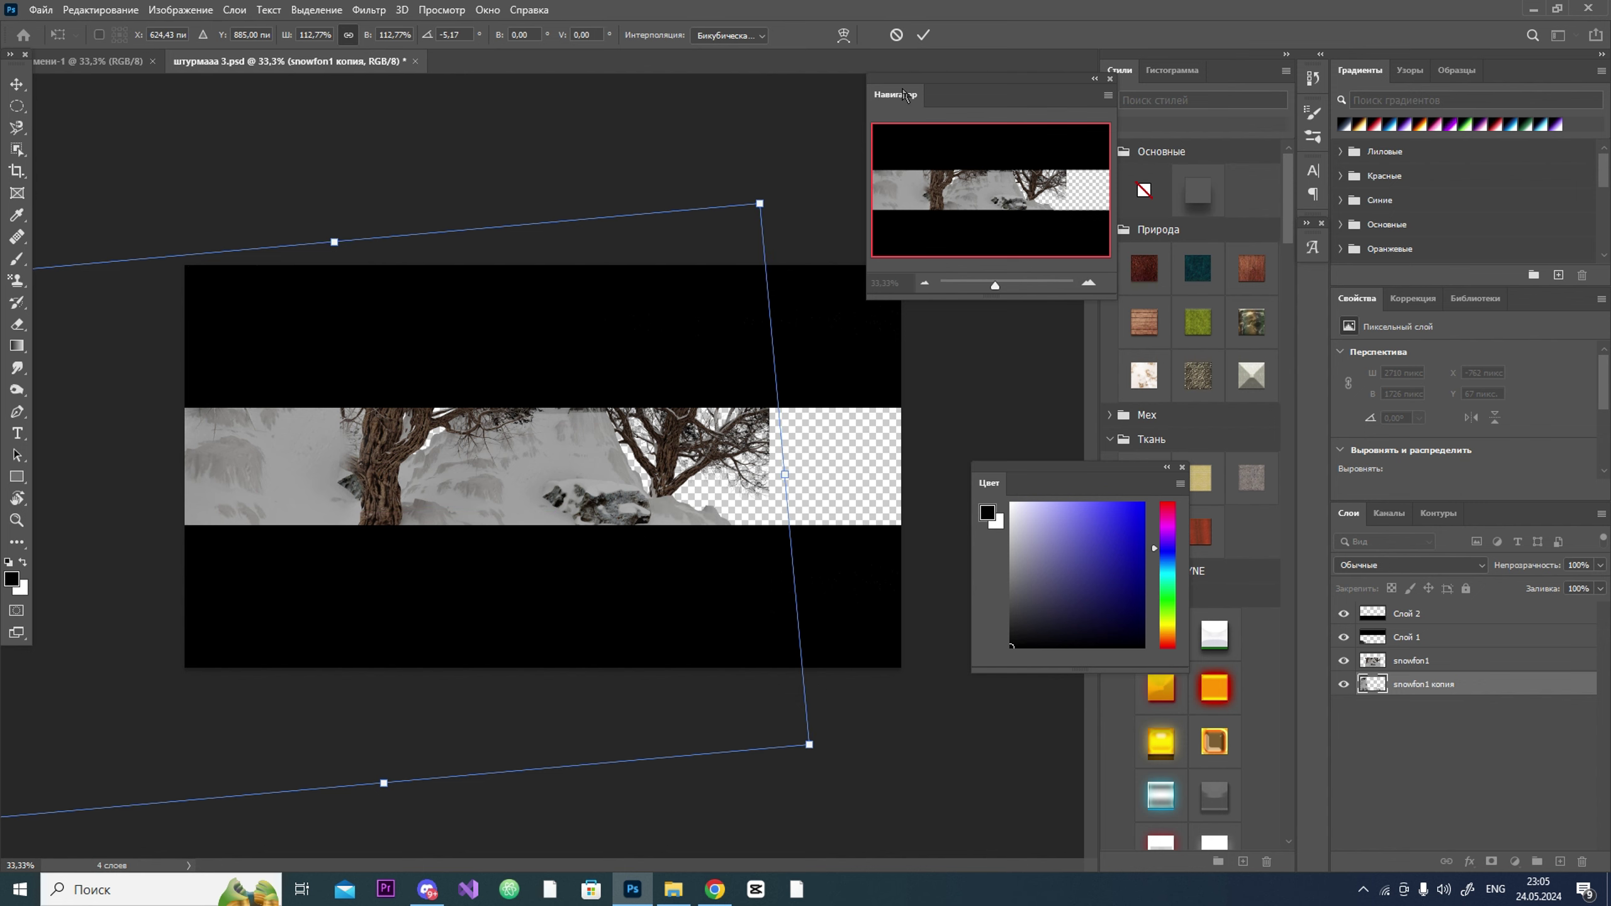
# Step: Apply the transform of the snowfon1 copy and soften it by erasing its upper area beside the left tree
pyautogui.press('Return')
pyautogui.moveTo(248, 419); pyautogui.dragTo(386, 421)
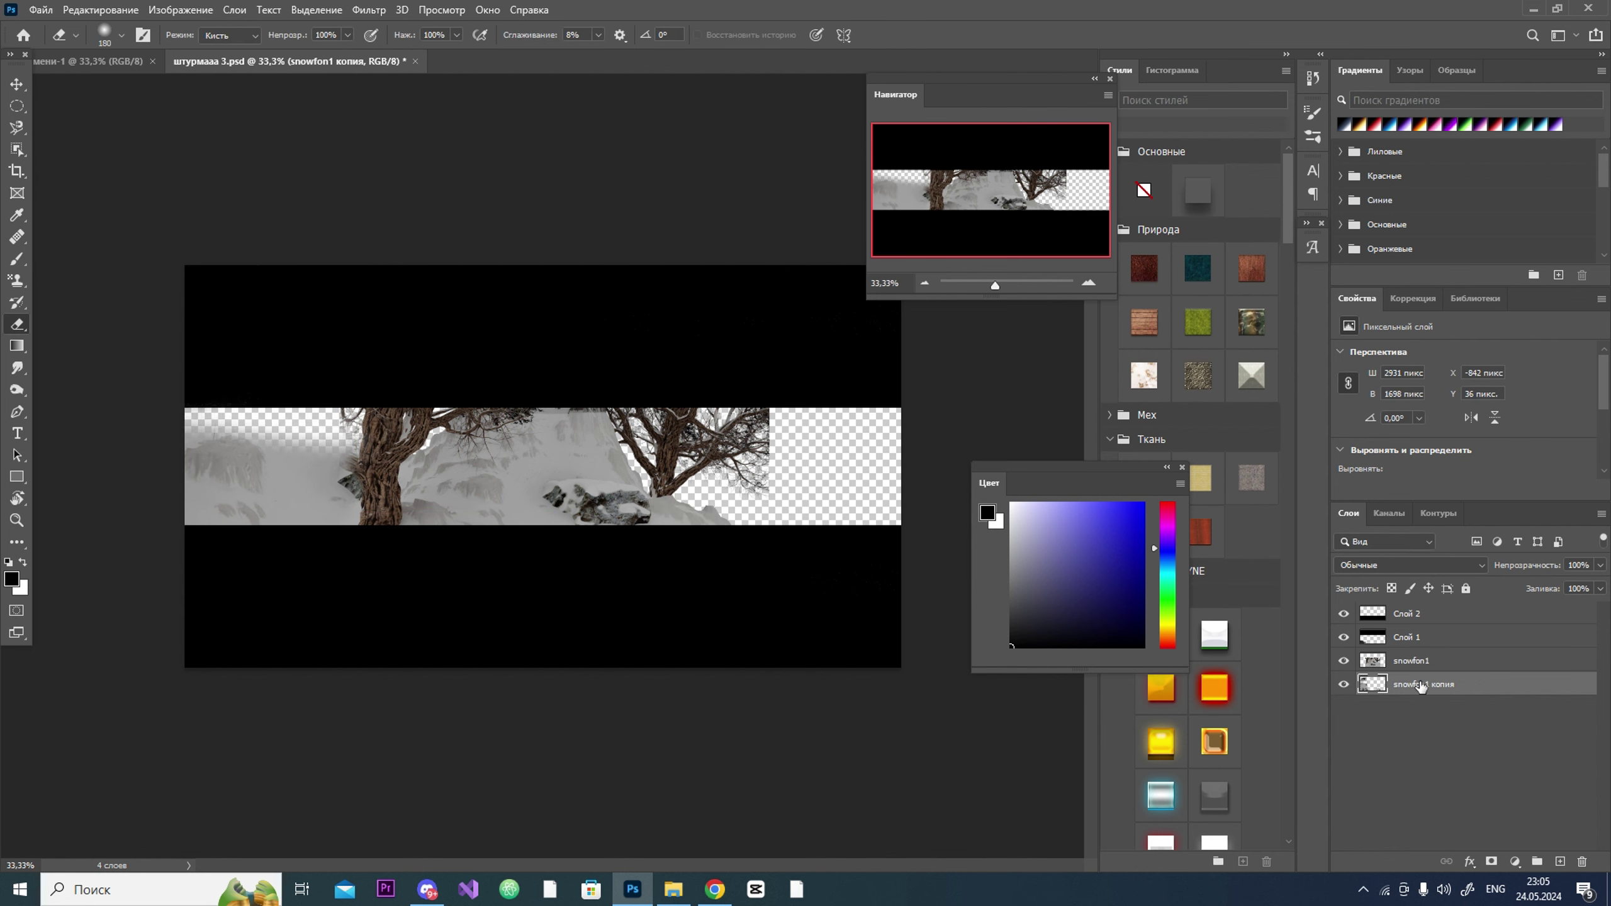
# Step: Transform another snowfon1 copy, rotated and enlarged, so its snow fills the empty right end of the banner
pyautogui.hotkey('ctrl', 't')
pyautogui.moveTo(951, 774); pyautogui.dragTo(979, 711)
pyautogui.moveTo(909, 441); pyautogui.dragTo(847, 447)
pyautogui.press('Return')
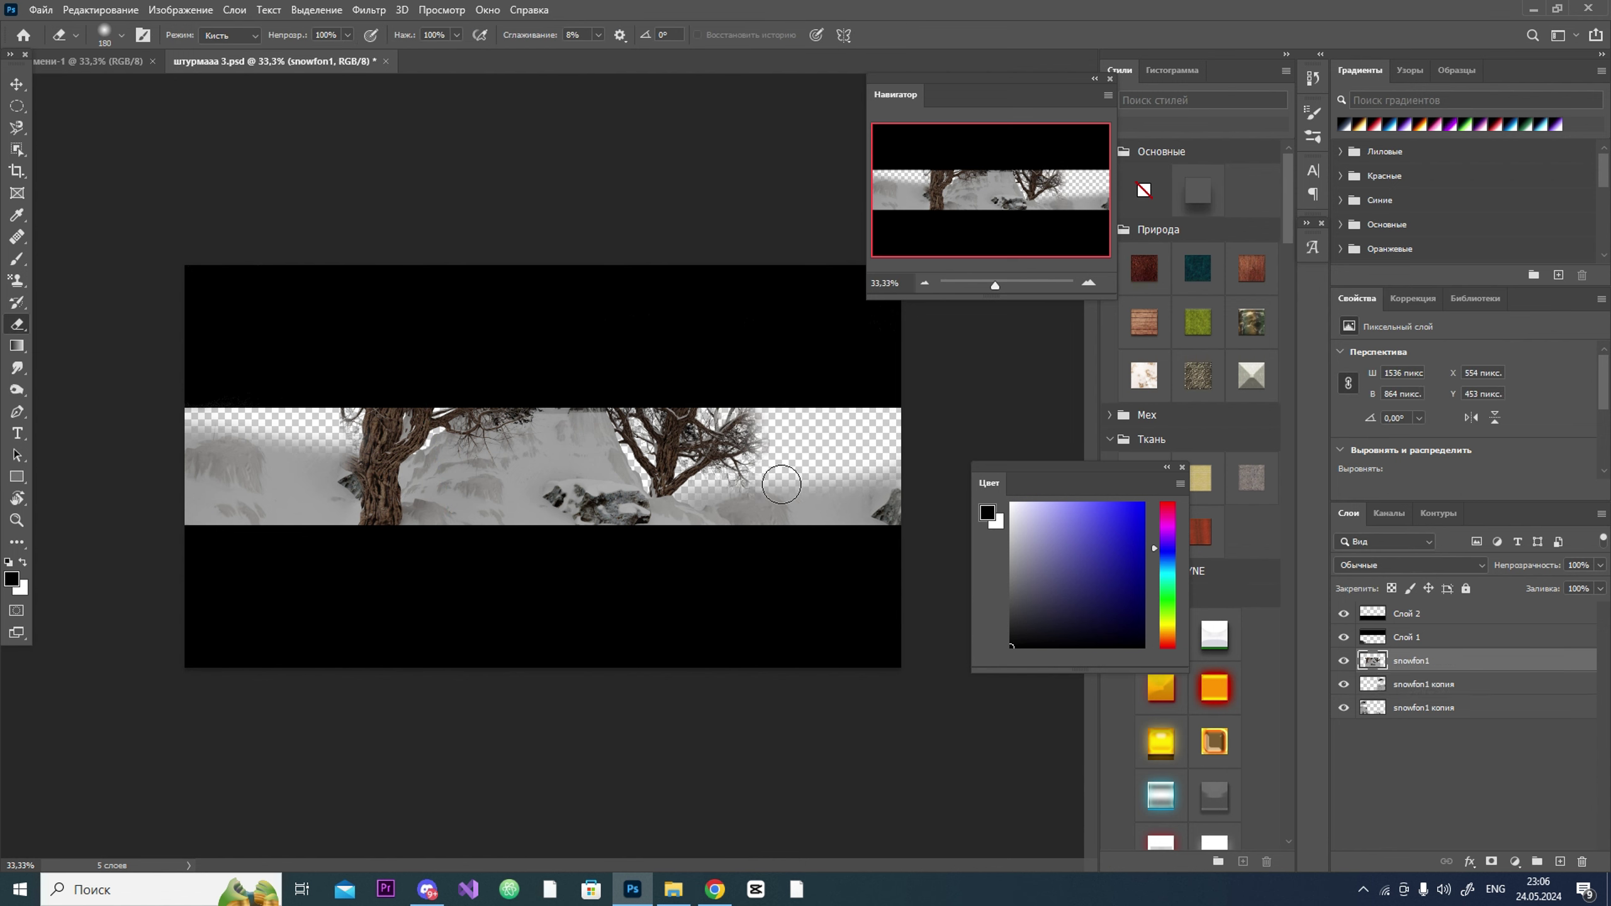
# Step: Adjust the snowfon1 layer with the Camera Raw filter: exposure +0.15, contrast +31, texture +36 and clarity +36
pyautogui.click(368, 9)
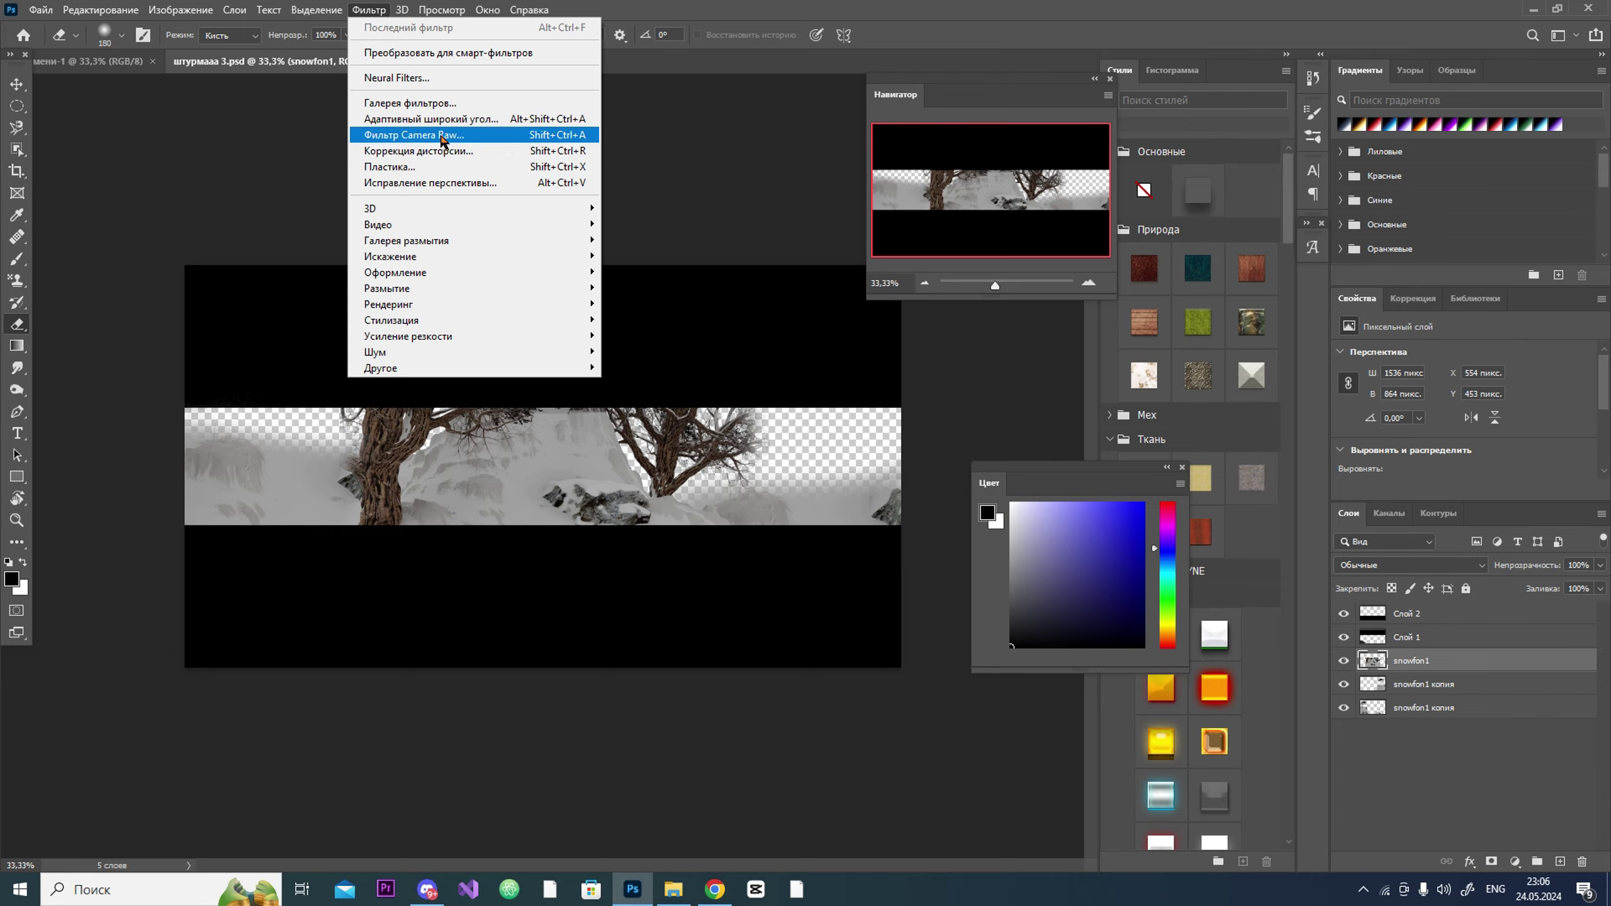
pyautogui.click(412, 130)
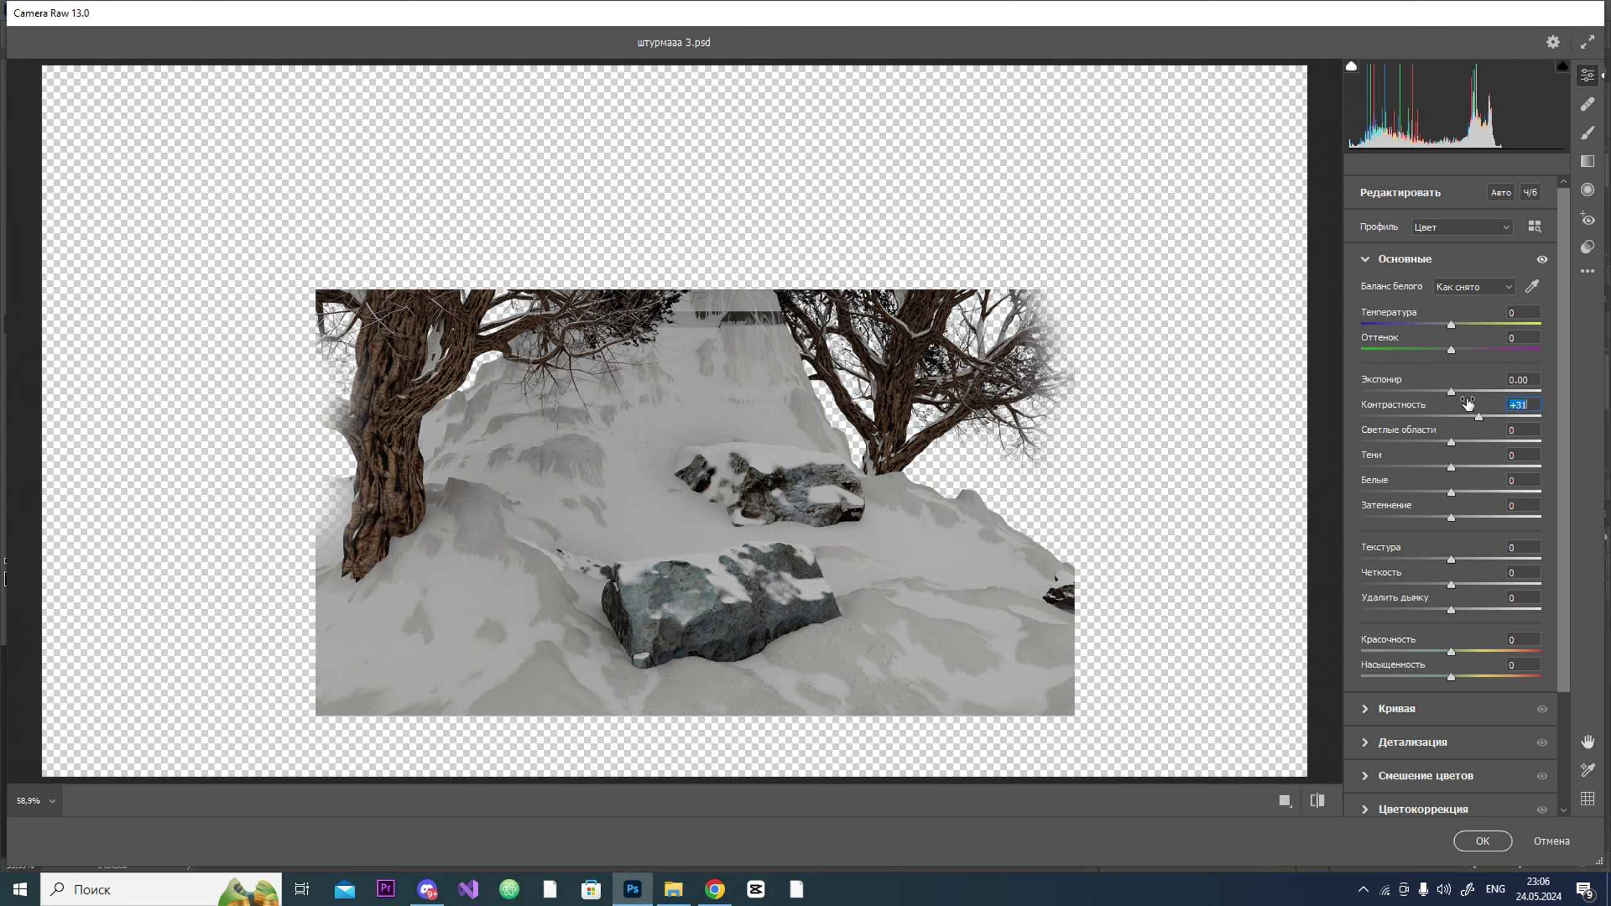
pyautogui.moveTo(1451, 392); pyautogui.dragTo(1466, 391)
pyautogui.moveTo(1451, 585); pyautogui.dragTo(1473, 584)
# Step: Increase the detail sharpening, set vibrance to +50, raise the saturation, and apply the Camera Raw filter to snowfon1
pyautogui.click(1413, 741)
pyautogui.click(1404, 655)
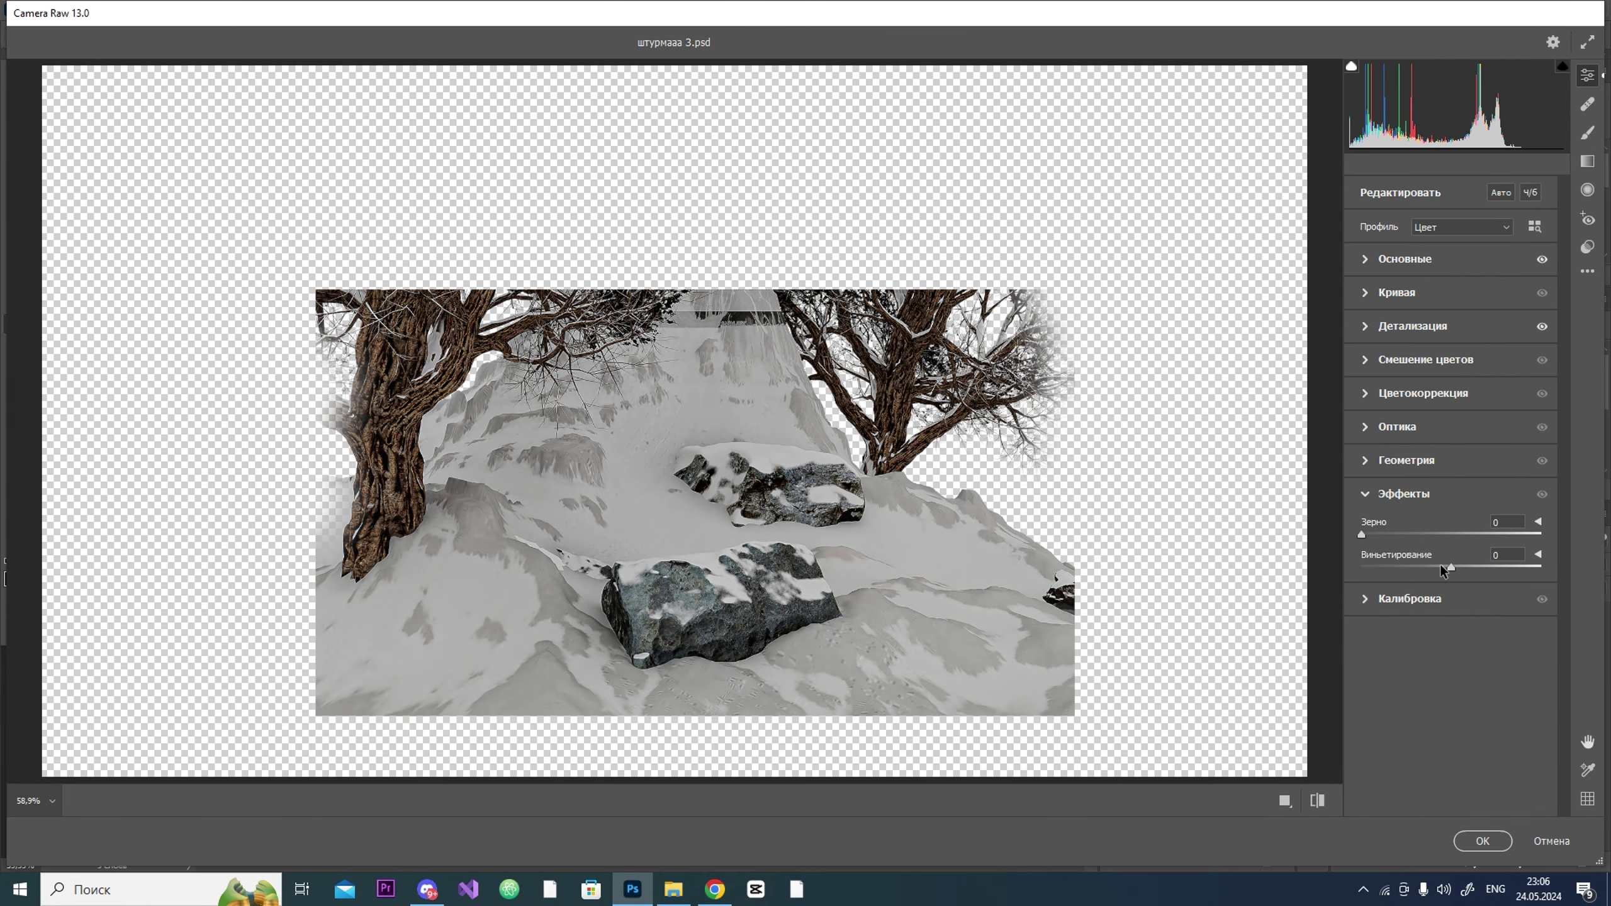
pyautogui.click(1405, 270)
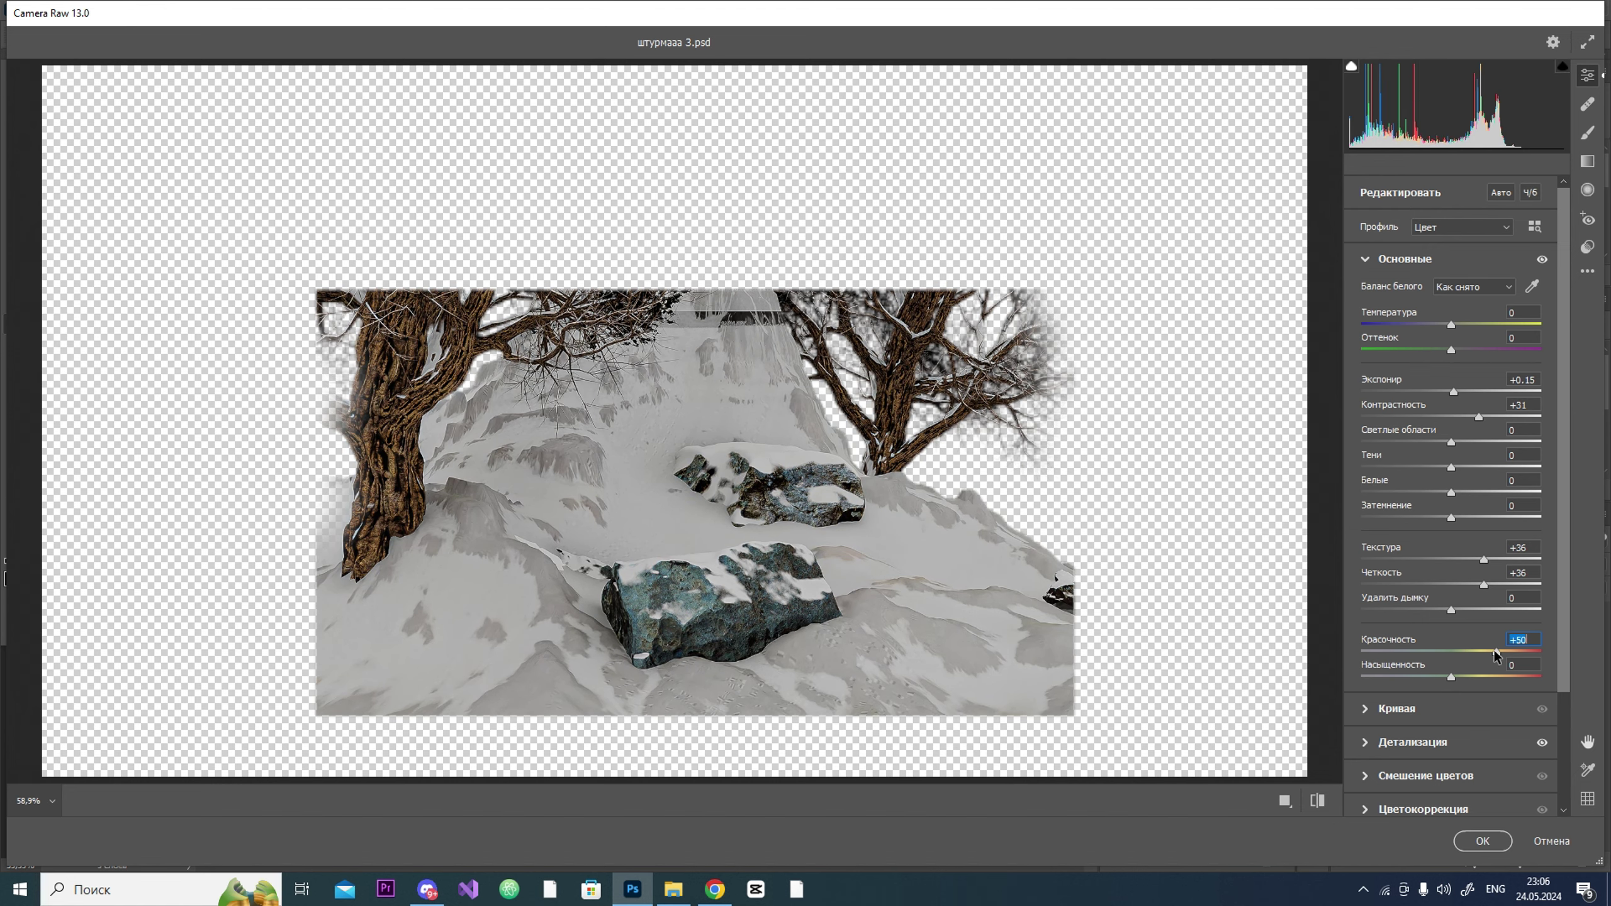
pyautogui.moveTo(1451, 677); pyautogui.dragTo(1484, 687)
pyautogui.press('Return')
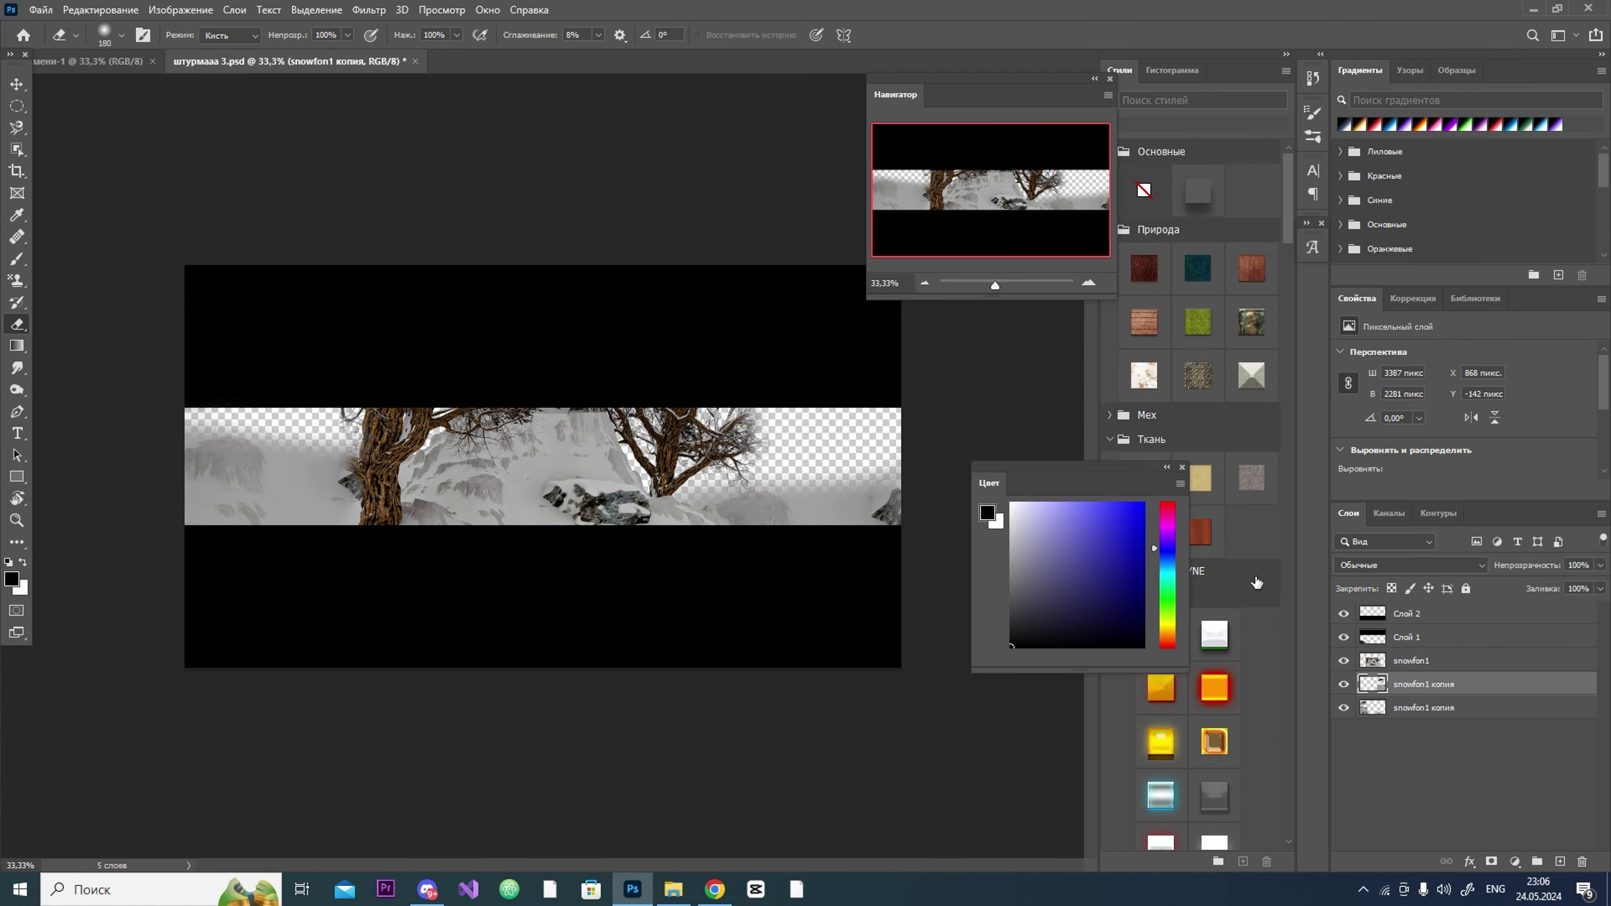
# Step: Apply the Camera Raw filter to the upper snowfon1 copy with exposure +0.30, contrast +34, texture +35 and clarity +34
pyautogui.click(369, 9)
pyautogui.click(438, 154)
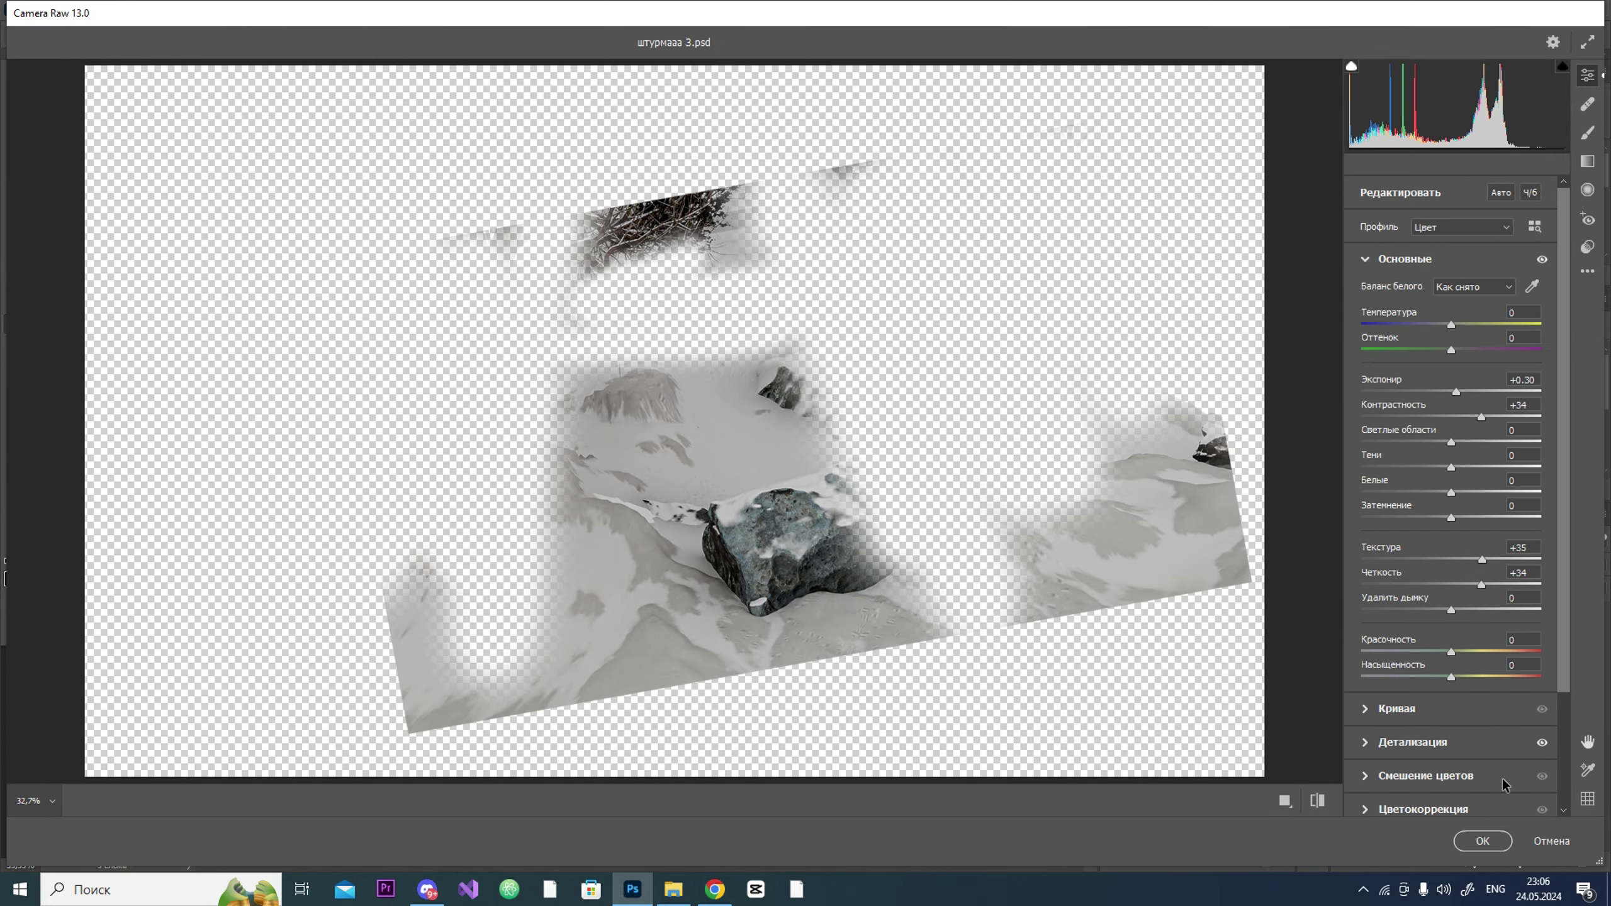
pyautogui.press('Return')
# Step: Apply the Camera Raw filter to the lower snowfon1 copy with contrast +33, texture +36 and clarity +35
pyautogui.click(367, 10)
pyautogui.click(639, 240)
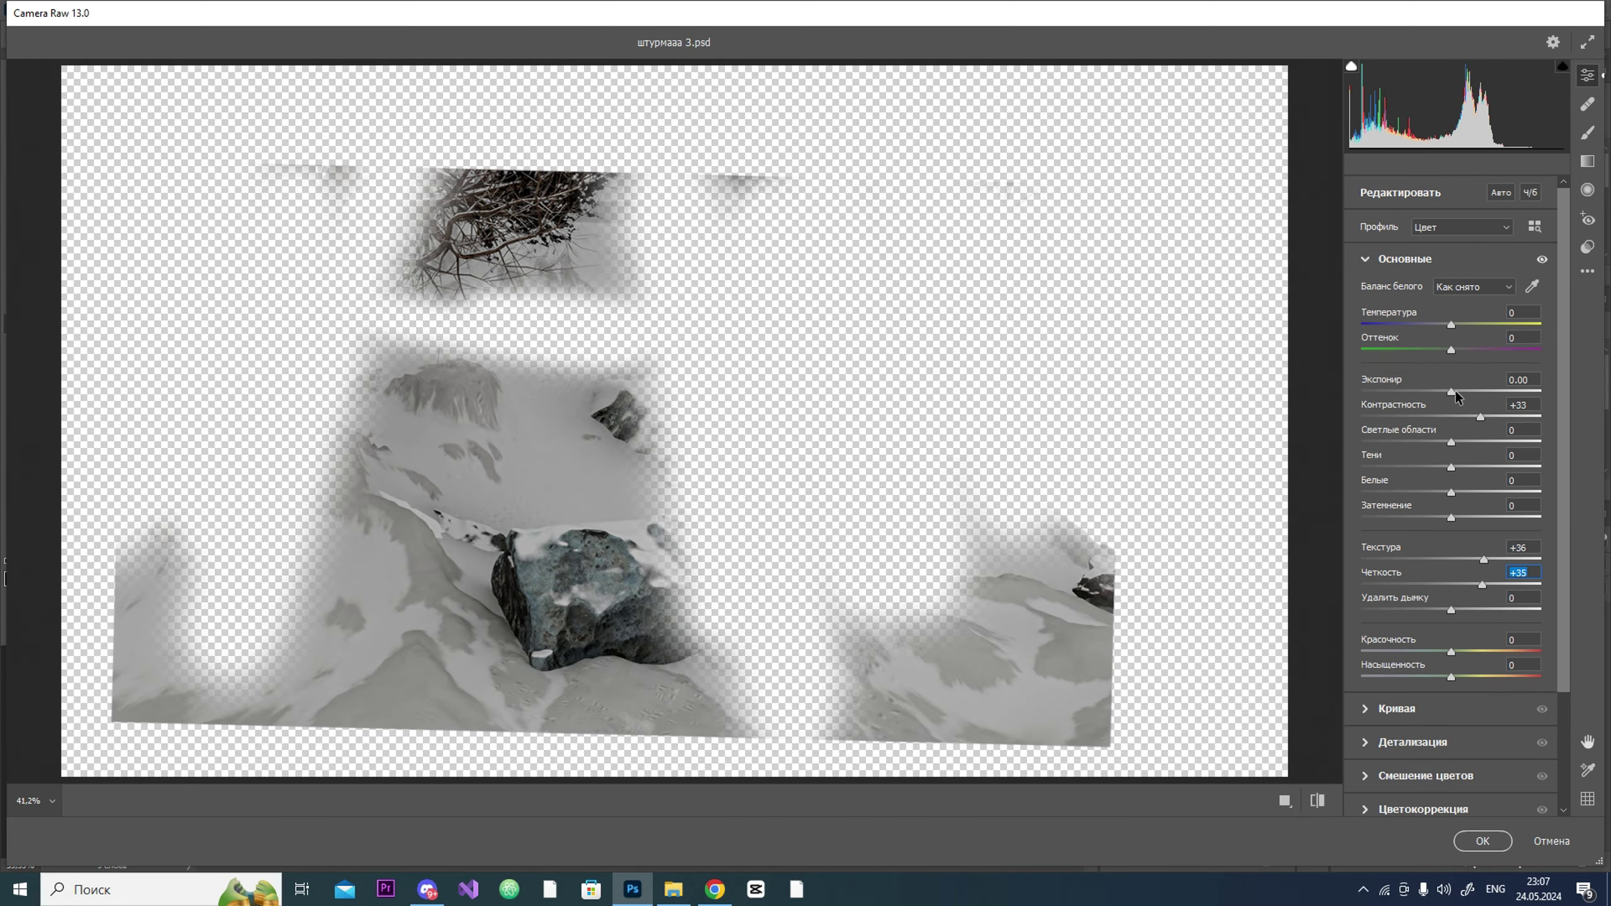
pyautogui.click(1404, 258)
pyautogui.click(1413, 346)
pyautogui.press('Return')
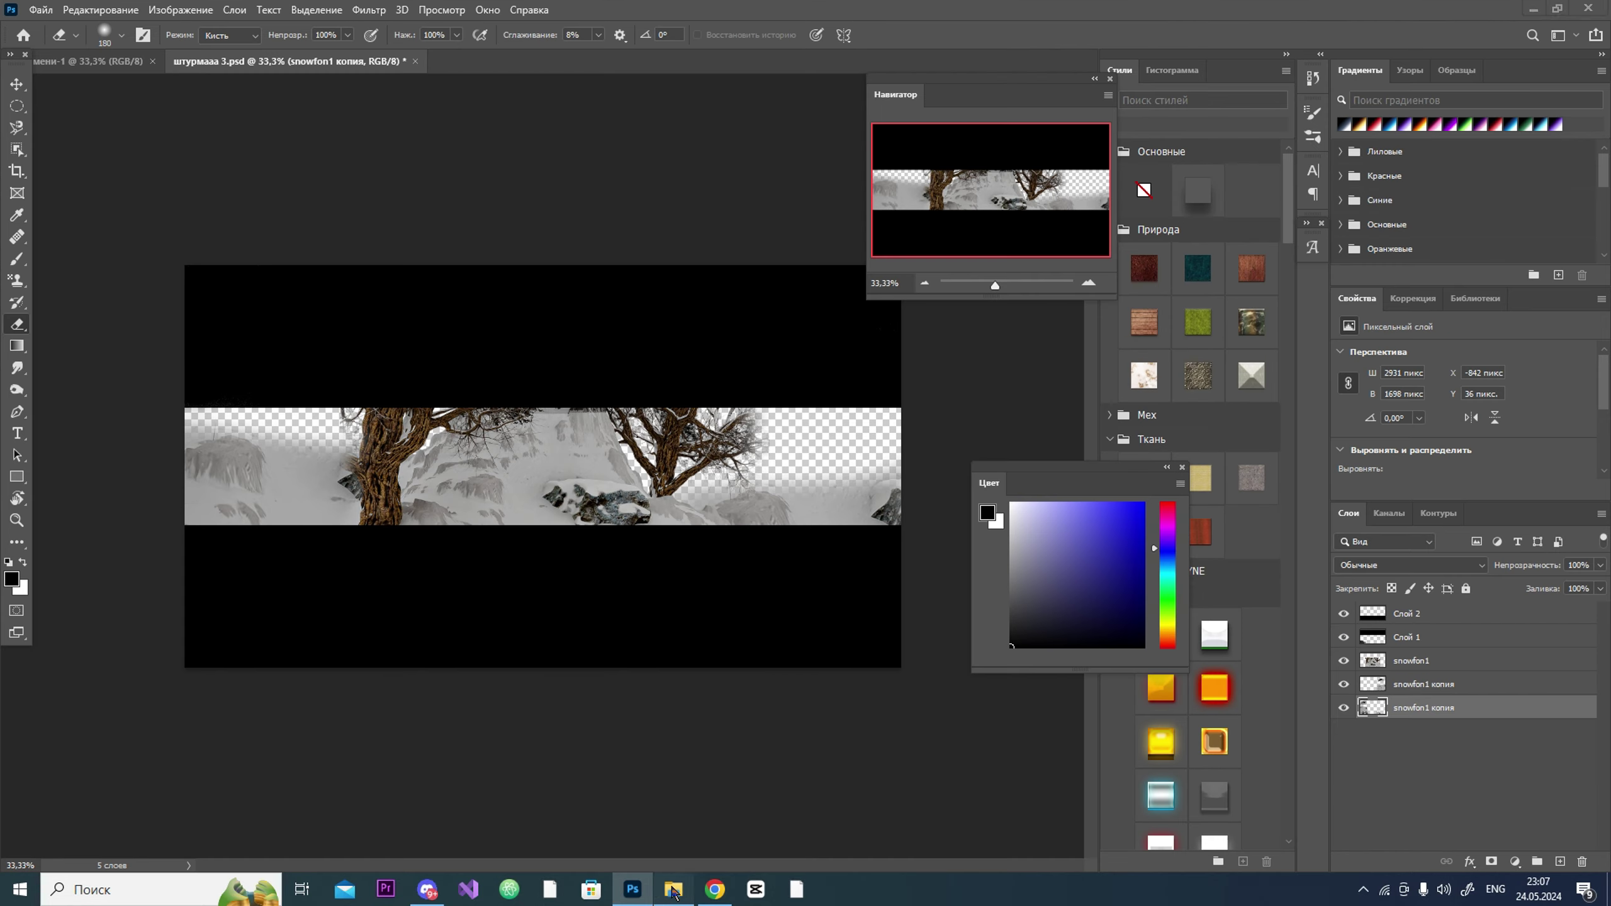
# Step: Place the cloudy sky image skay(дым22) from the Дым folder across the banner and move its layer below all others
pyautogui.click(673, 890)
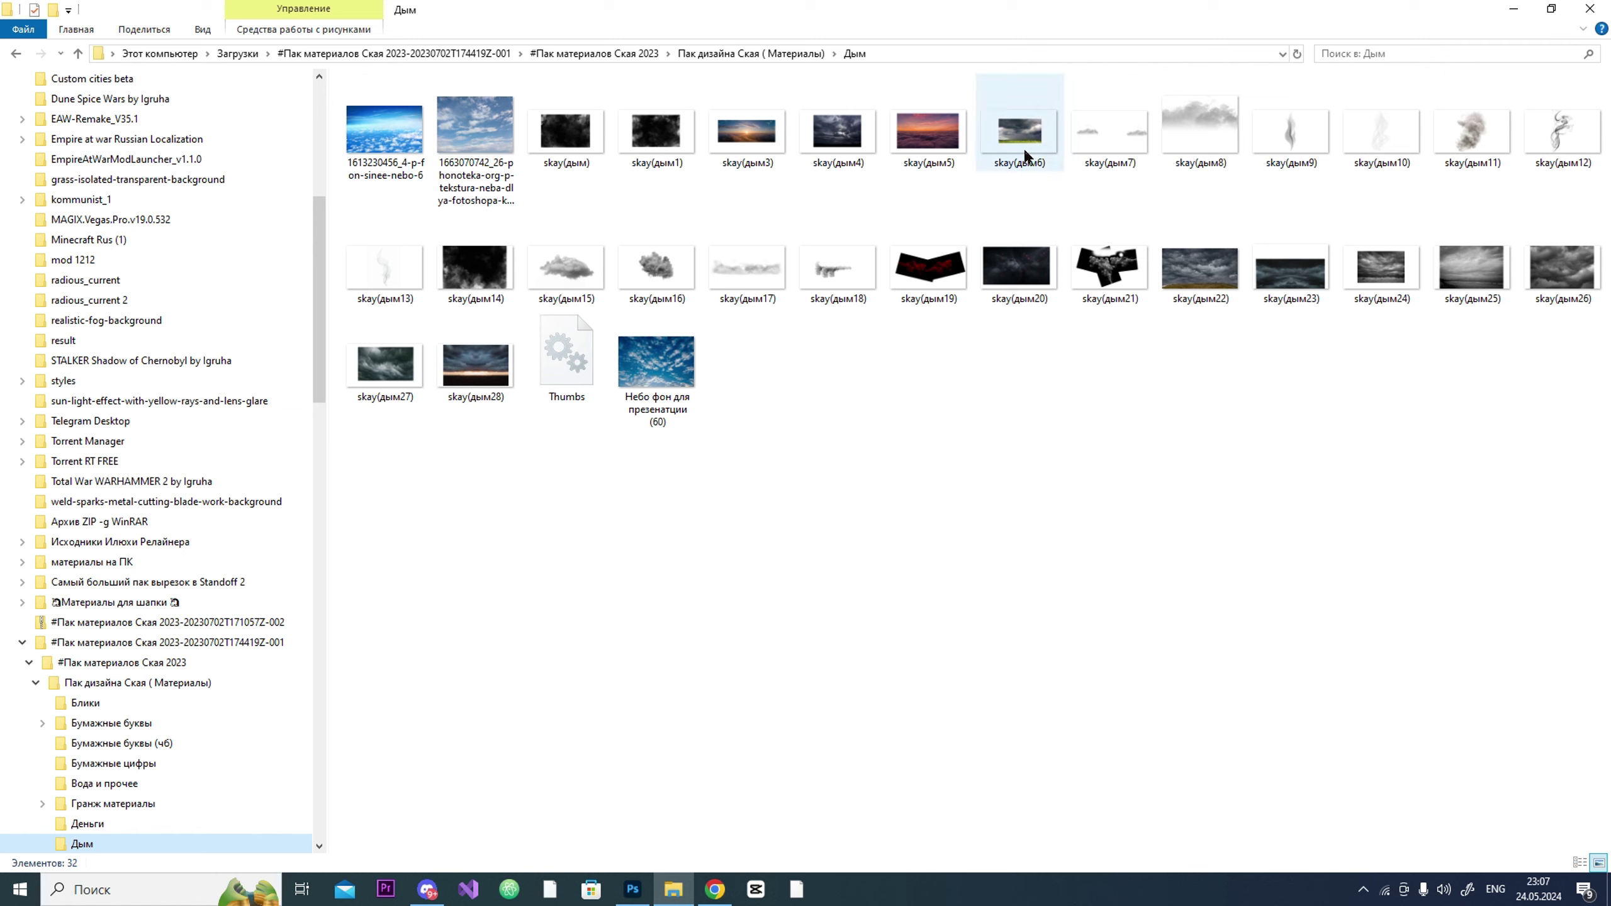
pyautogui.moveTo(1161, 306); pyautogui.dragTo(607, 625)
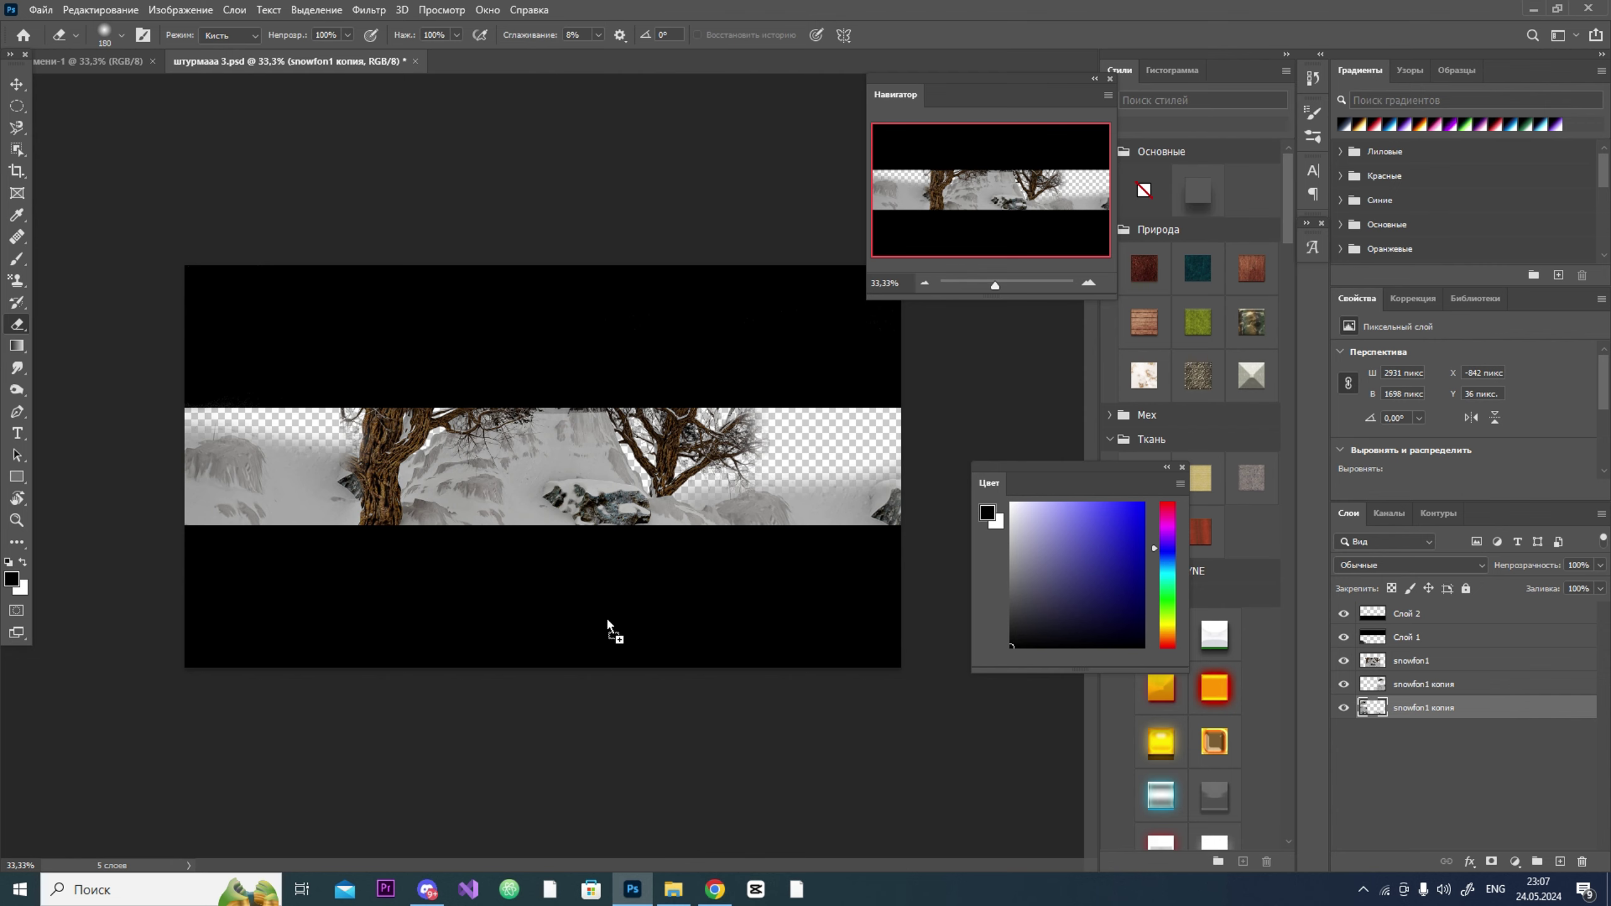
pyautogui.moveTo(708, 558); pyautogui.dragTo(943, 655)
pyautogui.press('Return')
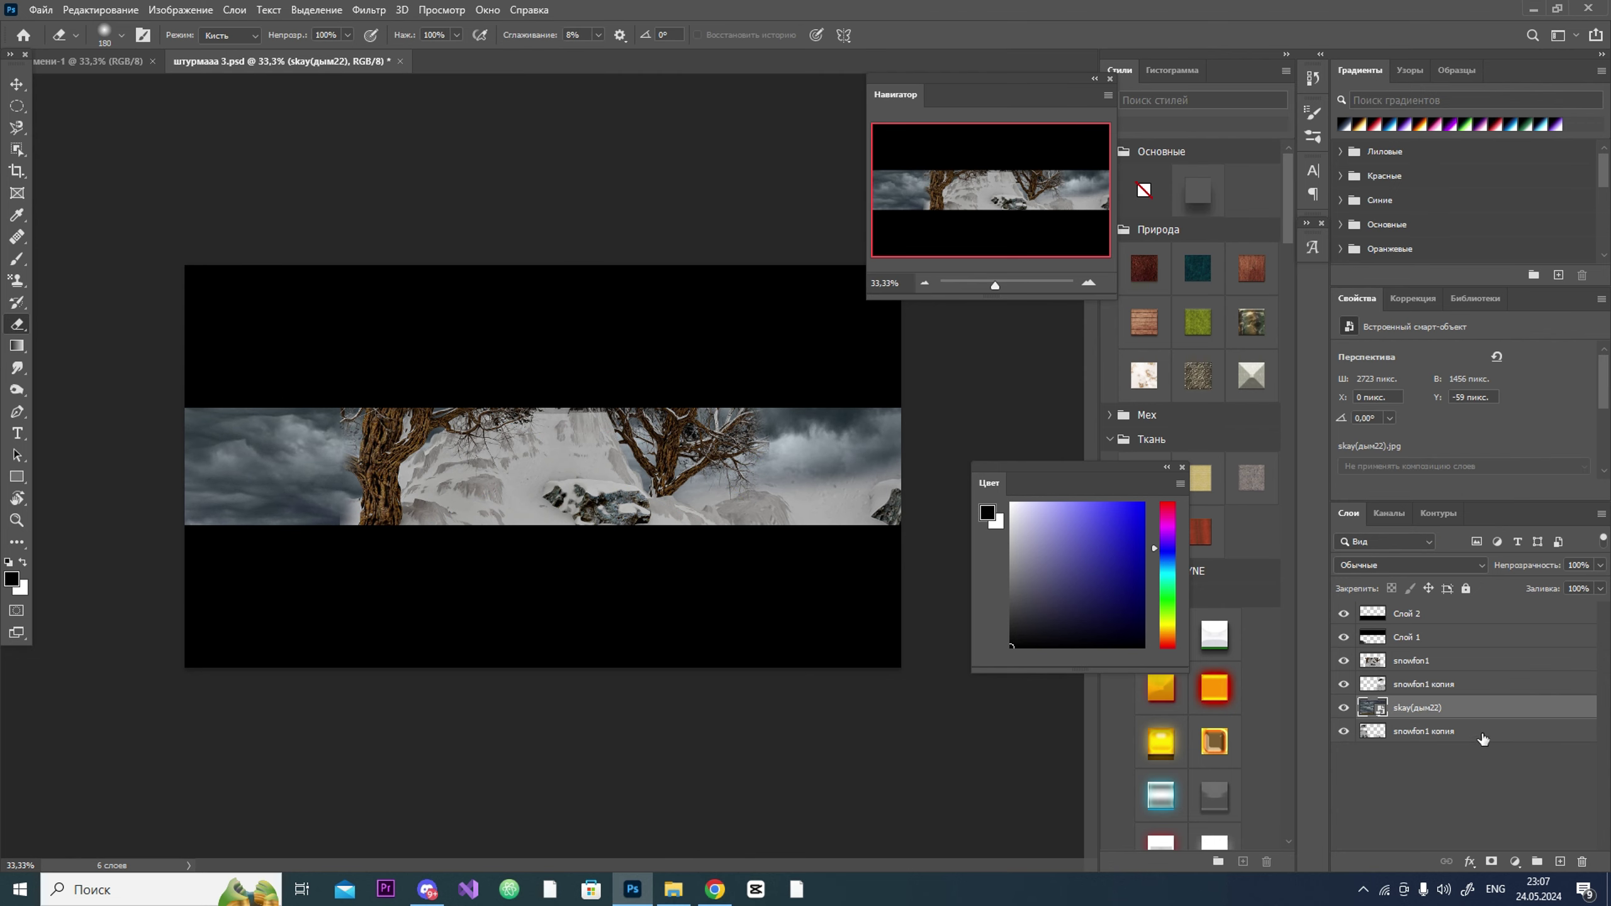
pyautogui.moveTo(1482, 739); pyautogui.dragTo(1351, 765)
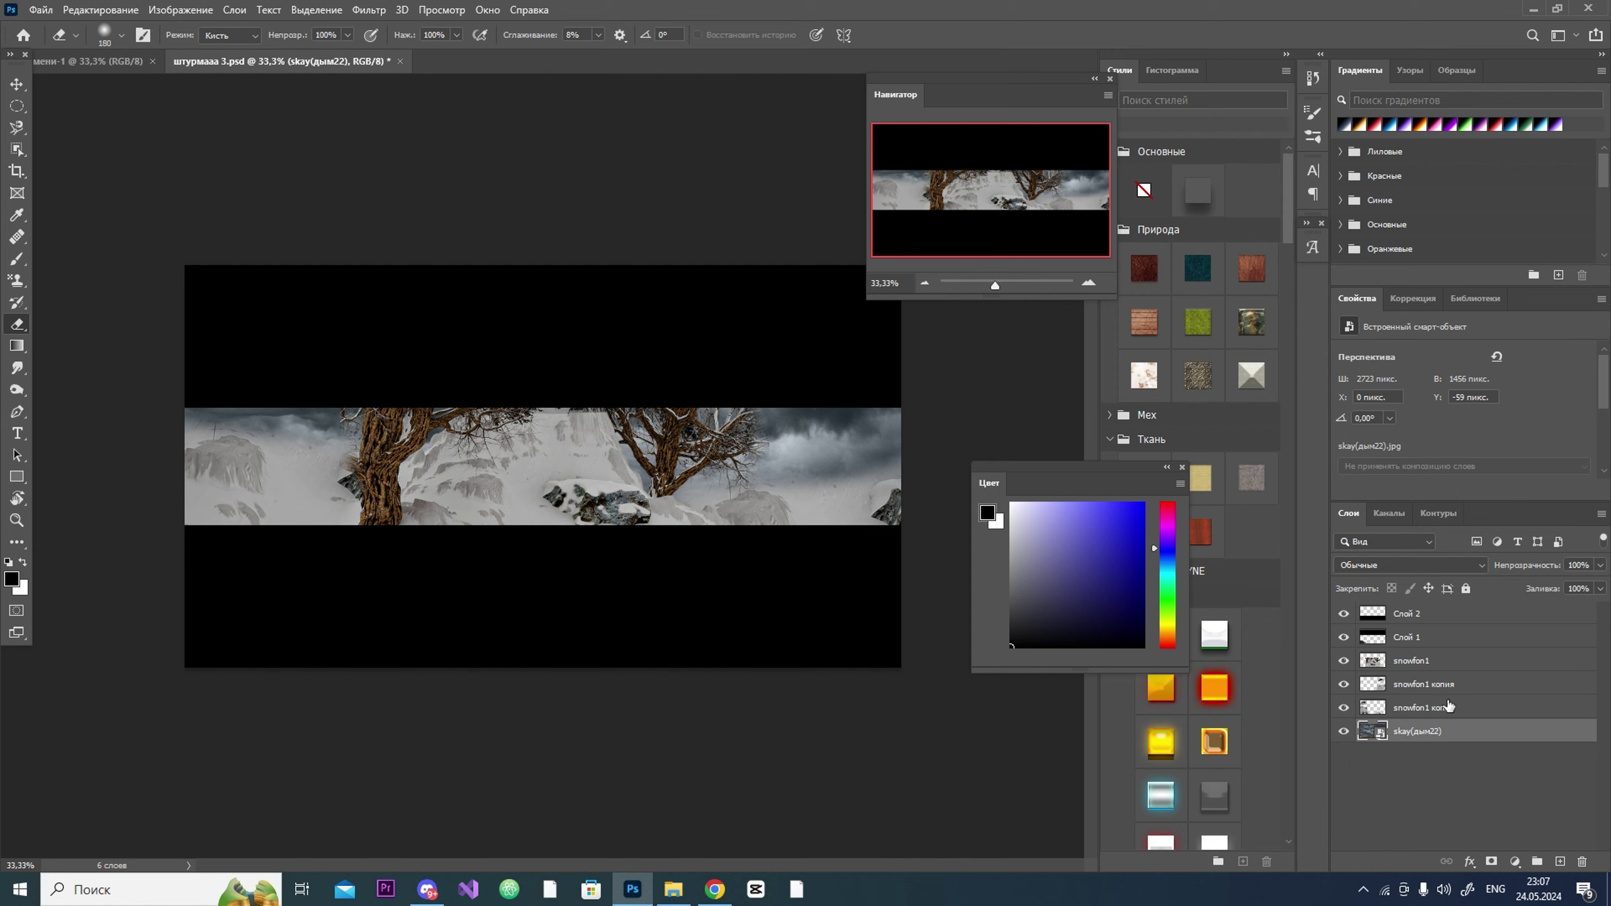
# Step: Place pngwing.com (7) from the Downloads folder at the banner's lower left, scaled to about 62% and rotated about 18°
pyautogui.click(673, 889)
pyautogui.scroll(10, 161, 244)
pyautogui.click(65, 387)
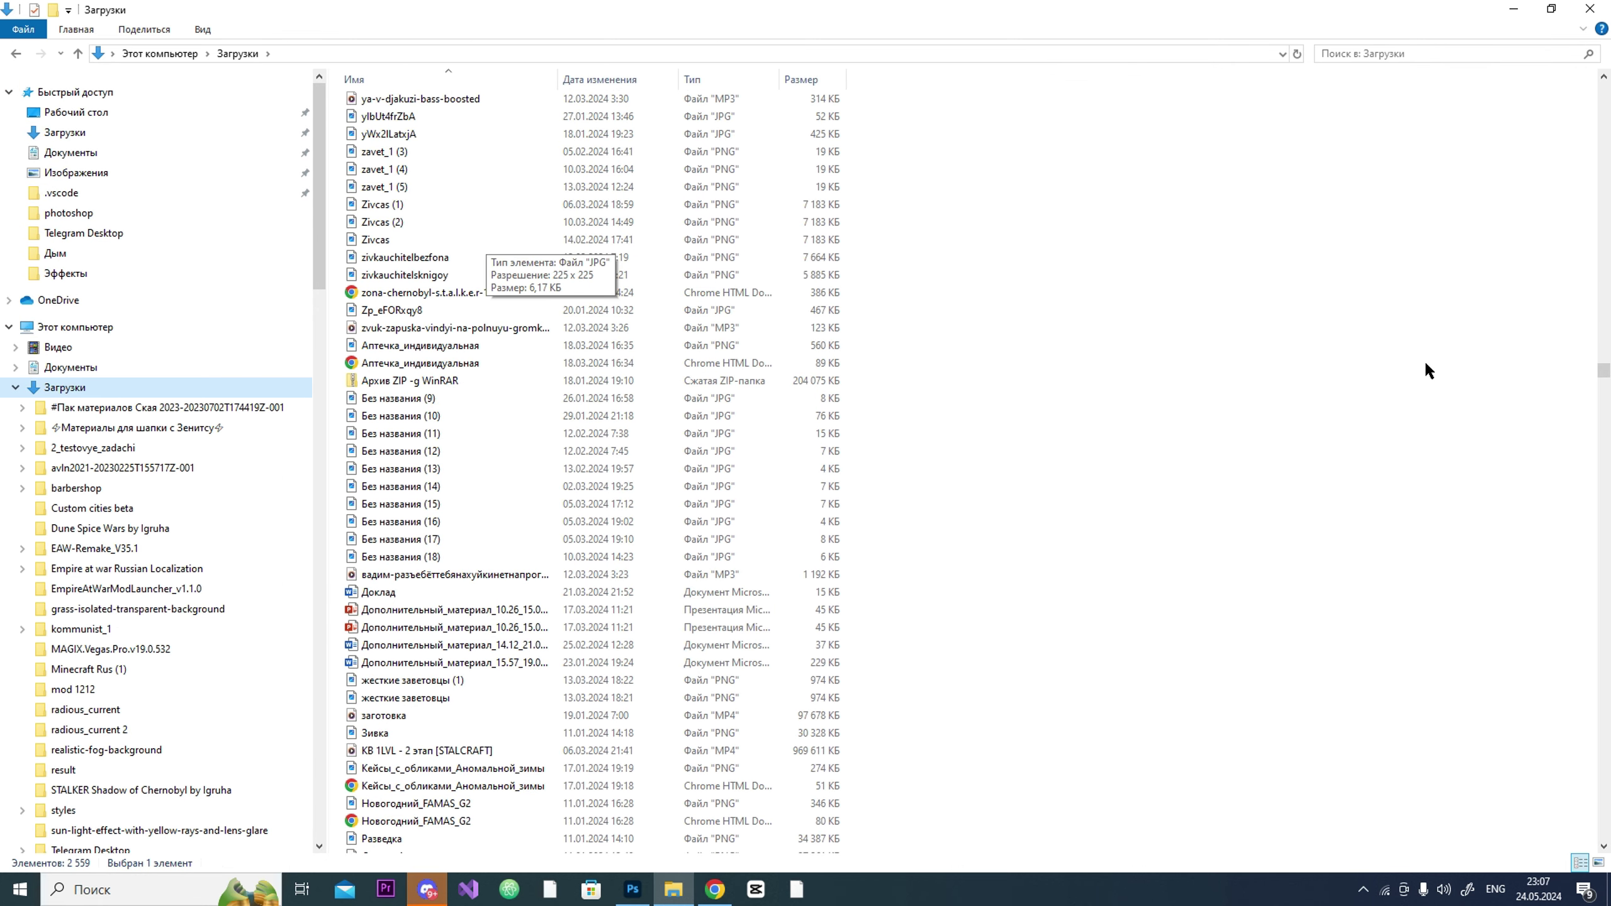
pyautogui.click(438, 550)
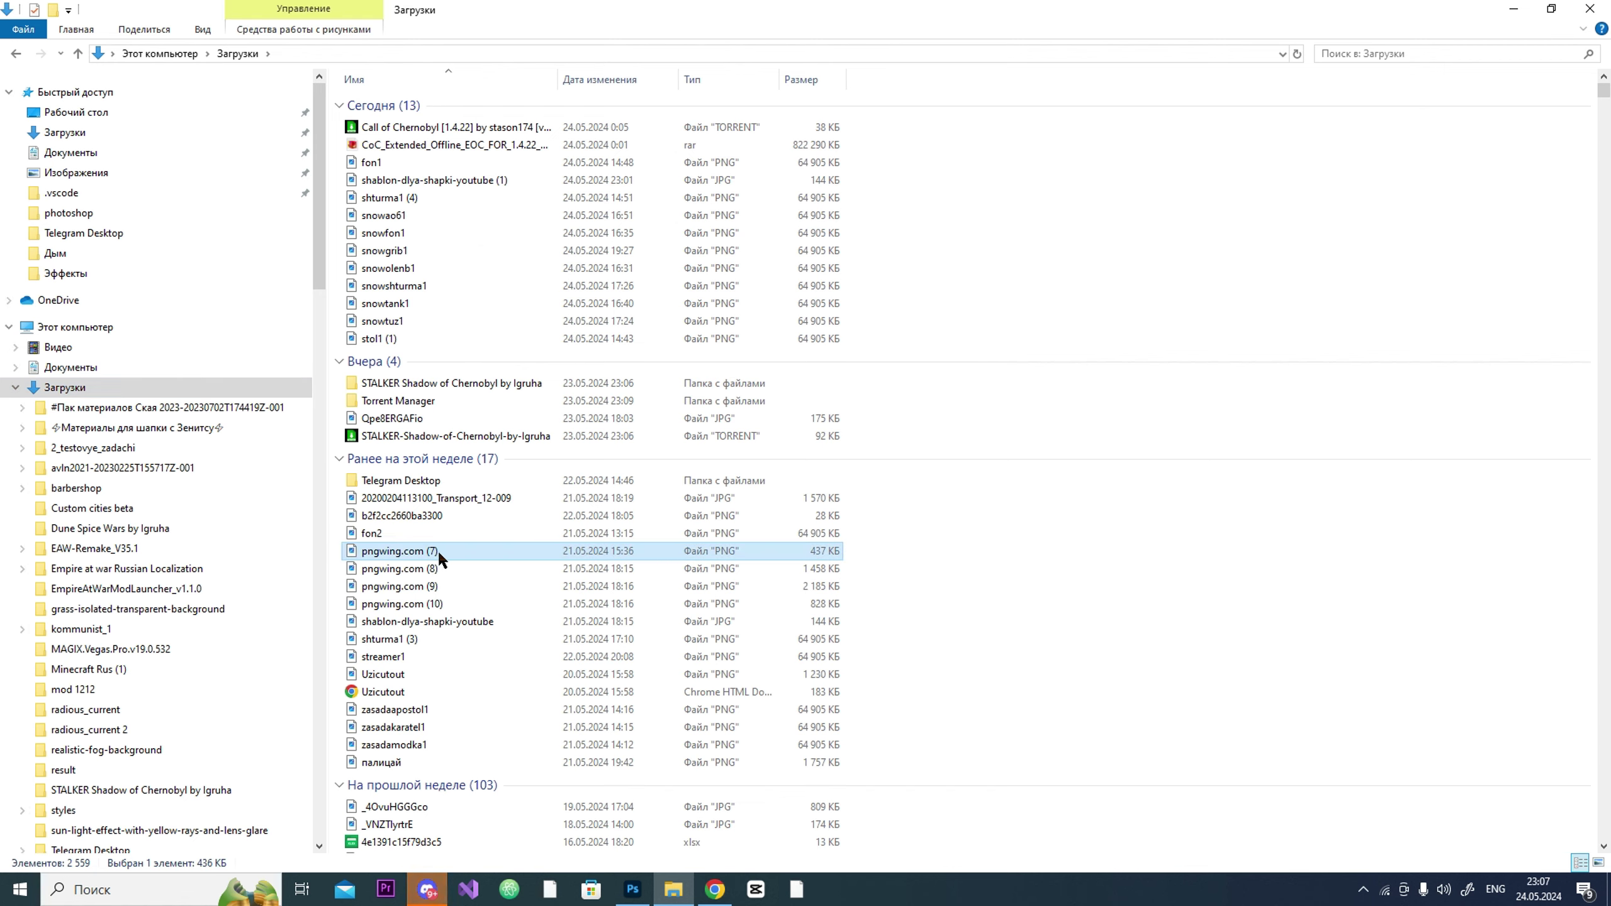
pyautogui.moveTo(630, 756); pyautogui.dragTo(226, 544)
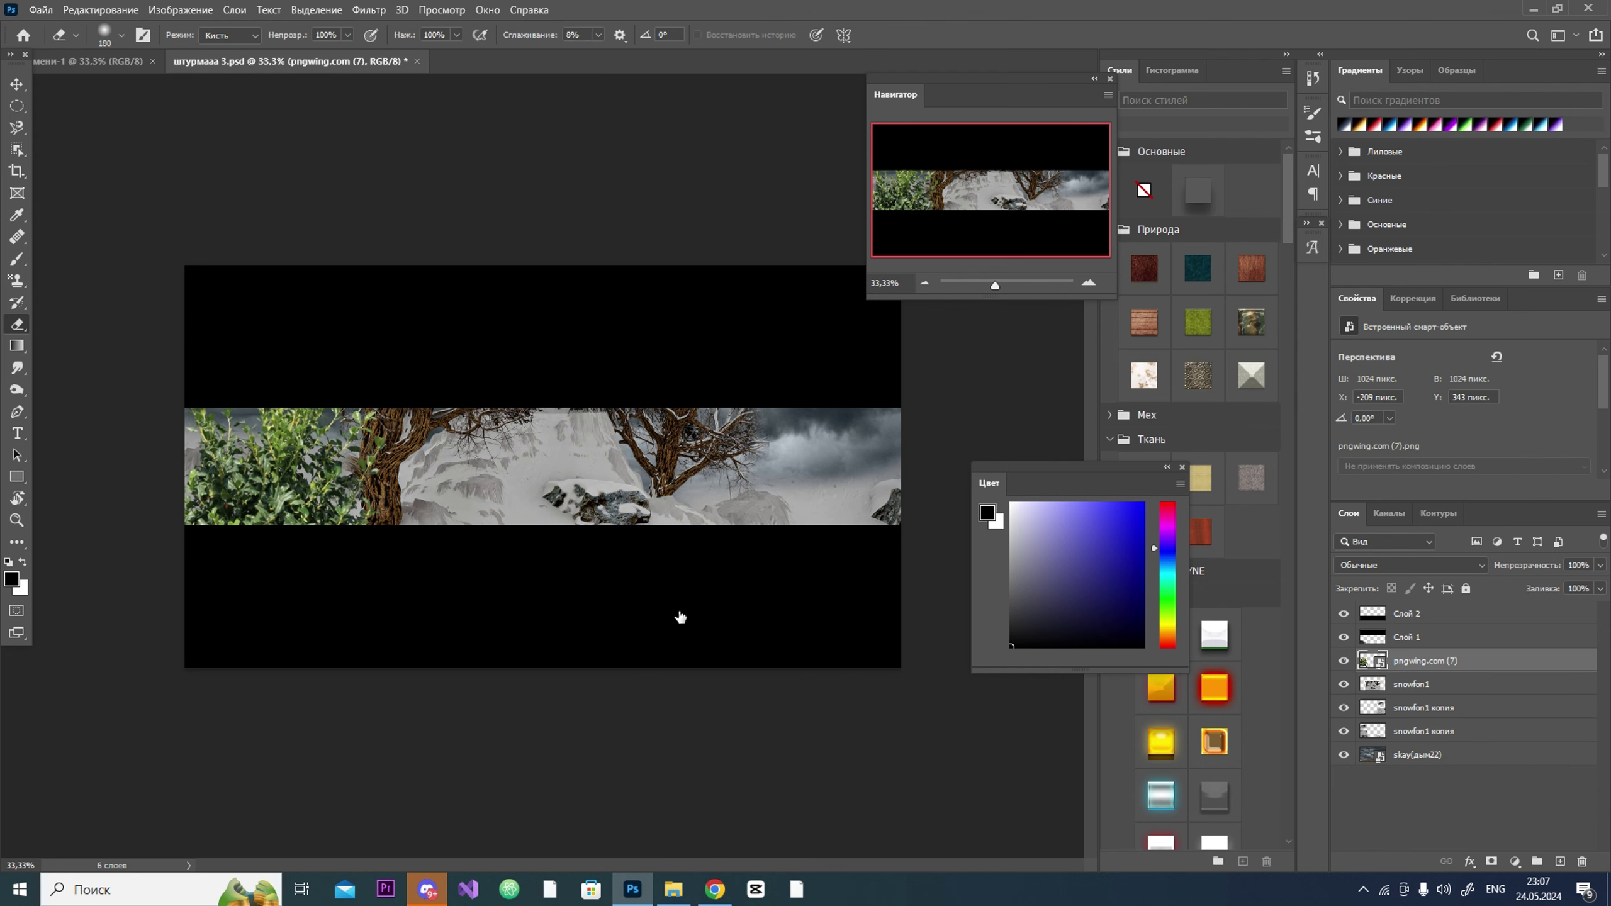
pyautogui.moveTo(432, 518); pyautogui.dragTo(275, 561)
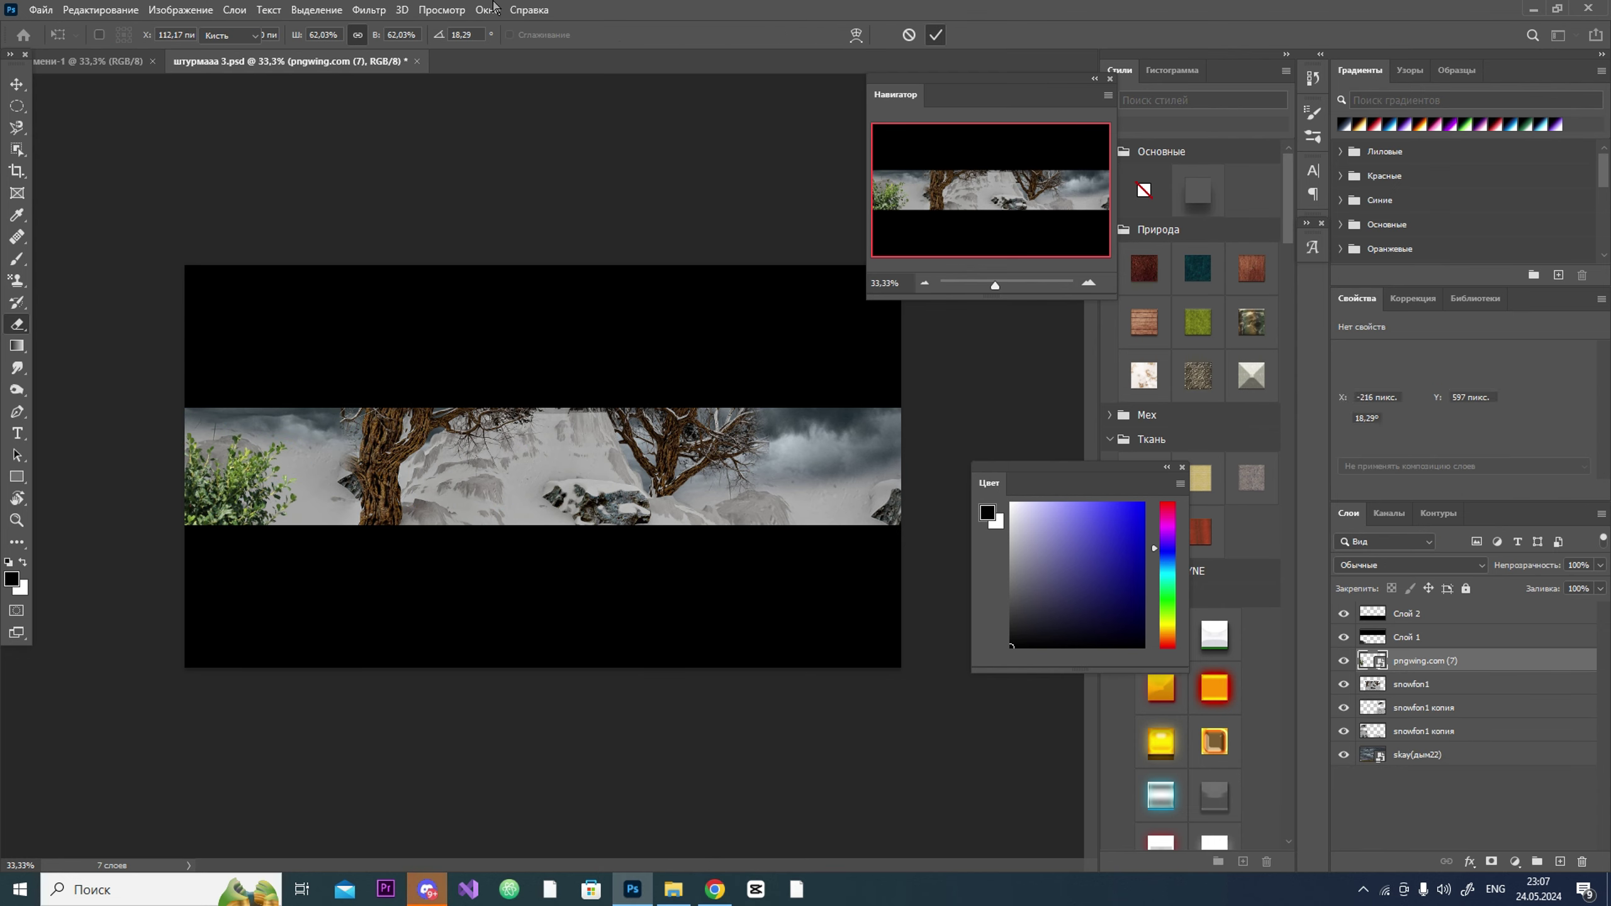
# Step: Desaturate the bush by strongly lowering its vibrance with the Camera Raw filter
pyautogui.click(369, 10)
pyautogui.click(451, 135)
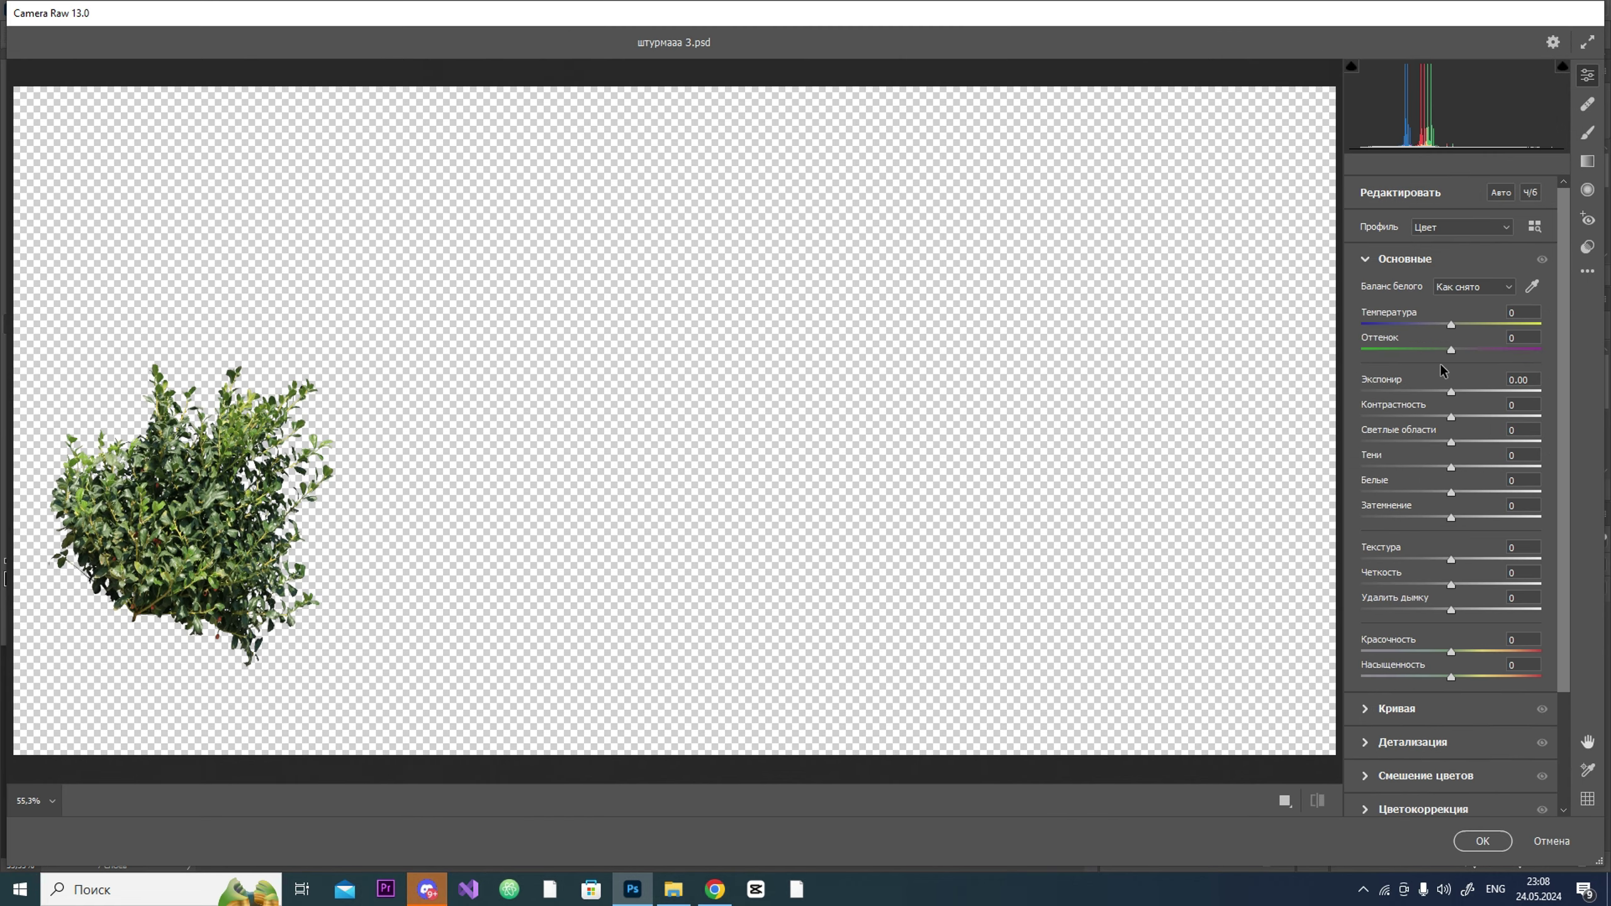
pyautogui.moveTo(1465, 643); pyautogui.dragTo(1280, 655)
pyautogui.moveTo(1451, 676)
pyautogui.mouseDown()
pyautogui.moveTo(1287, 678)
pyautogui.moveTo(1531, 686)
pyautogui.moveTo(1370, 678)
pyautogui.moveTo(1453, 679)
pyautogui.mouseUp()
pyautogui.click(1482, 840)
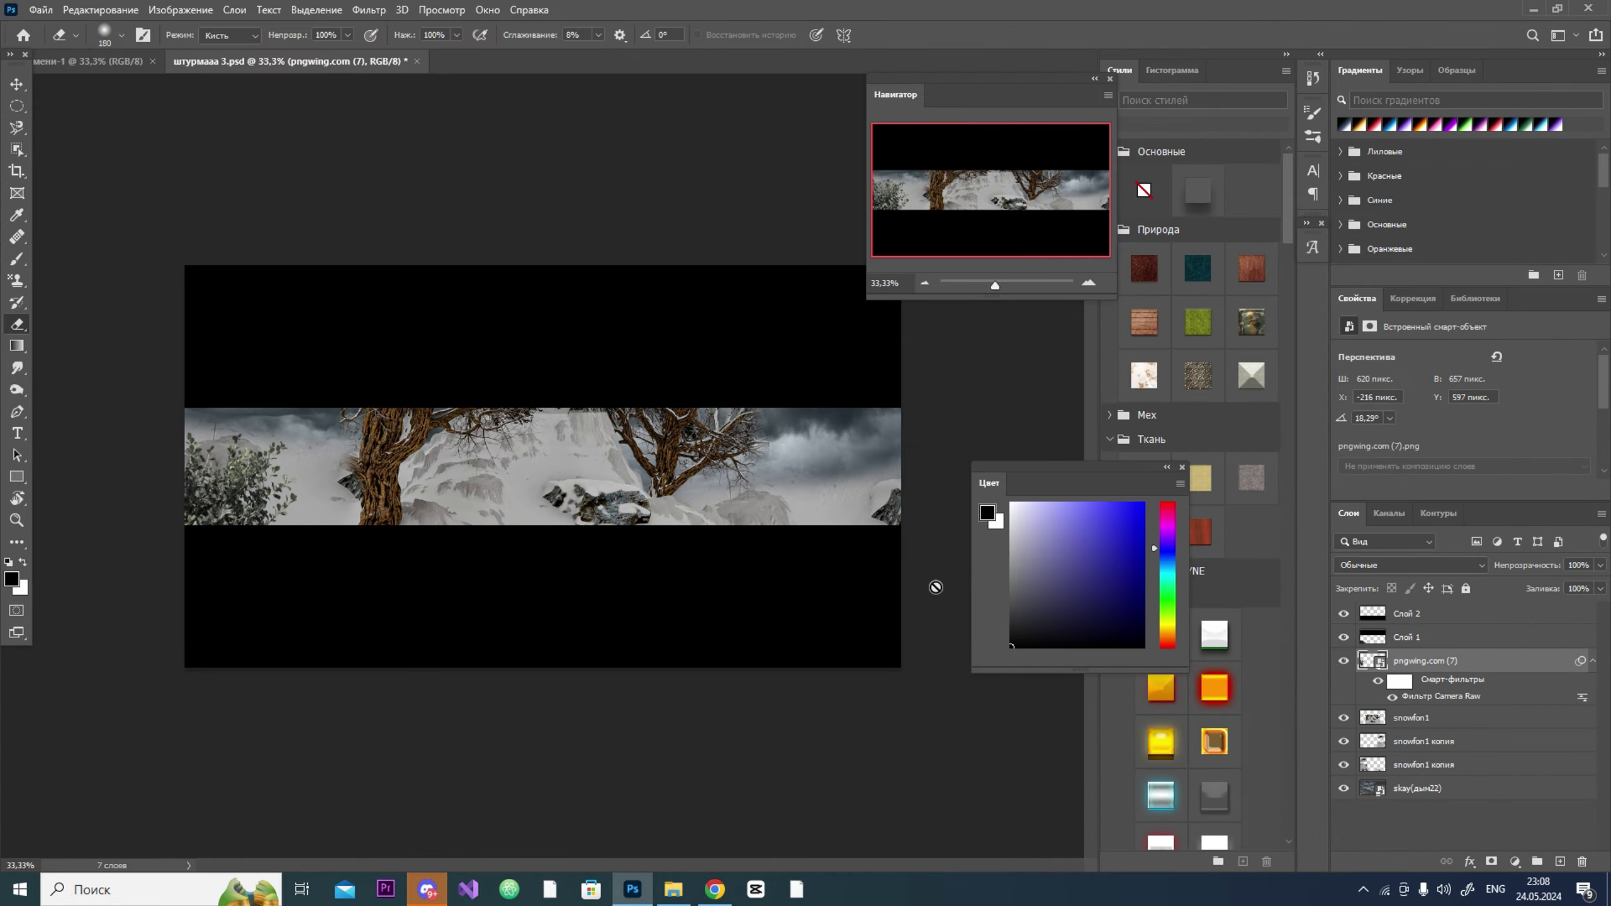
# Step: Duplicate the bush and place the copy at the banner's right end, enlarged and rotated about -26°
pyautogui.hotkey('ctrl', 'j')
pyautogui.hotkey('ctrl', 't')
pyautogui.moveTo(315, 456); pyautogui.dragTo(895, 513)
pyautogui.press('Return')
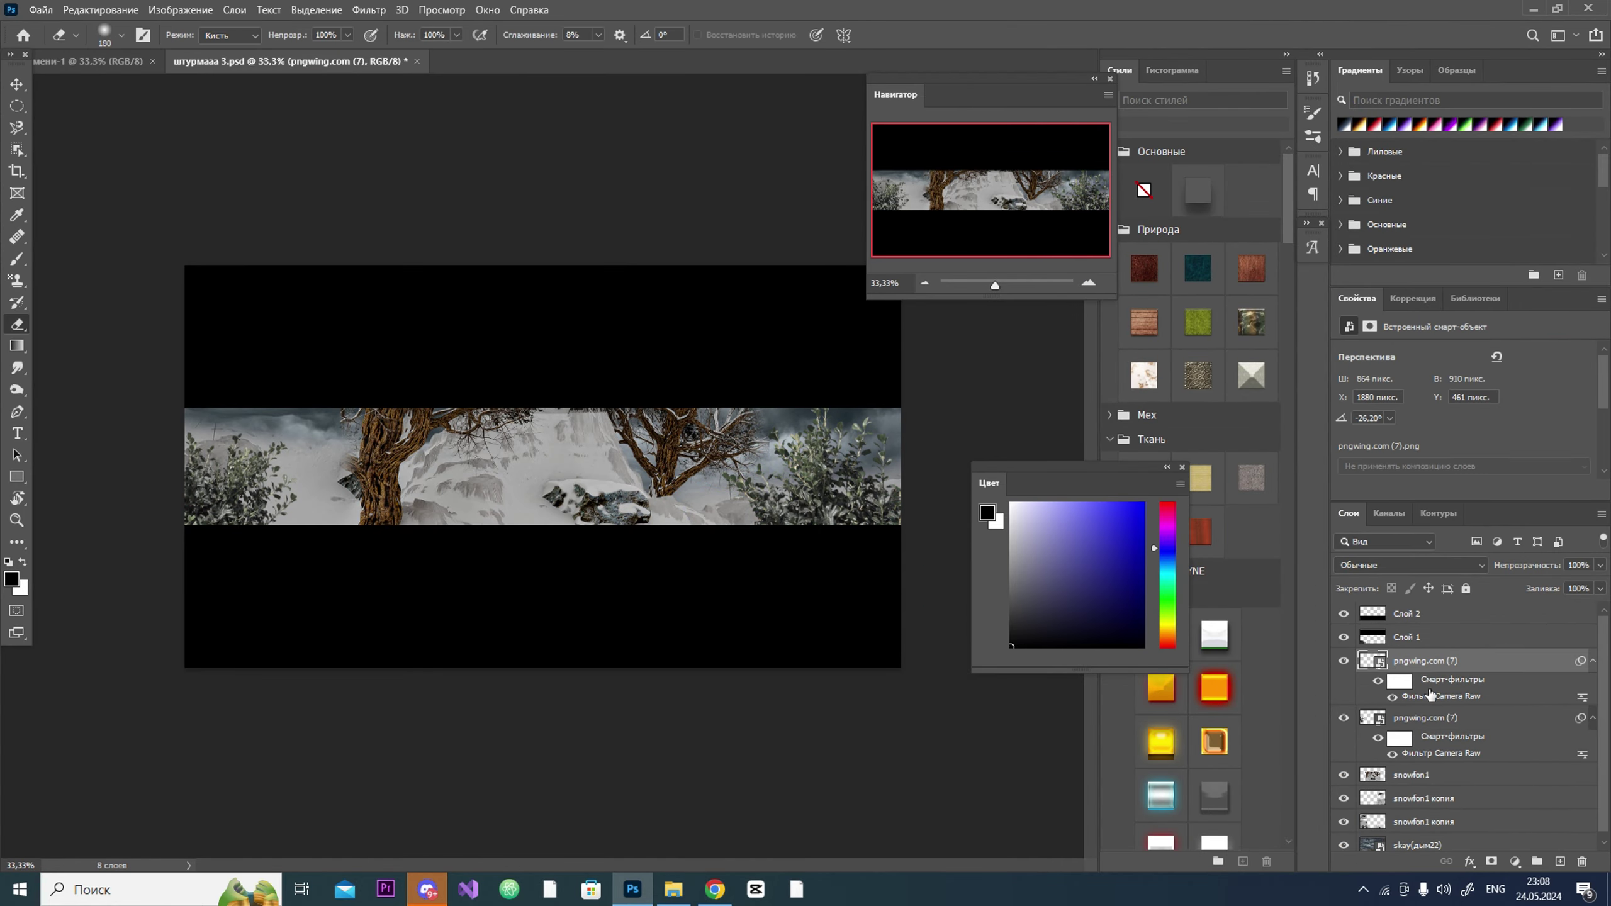
# Step: Try a Gaussian Blur on the right bush at its current size
pyautogui.click(369, 9)
pyautogui.moveTo(539, 284)
pyautogui.click(683, 377)
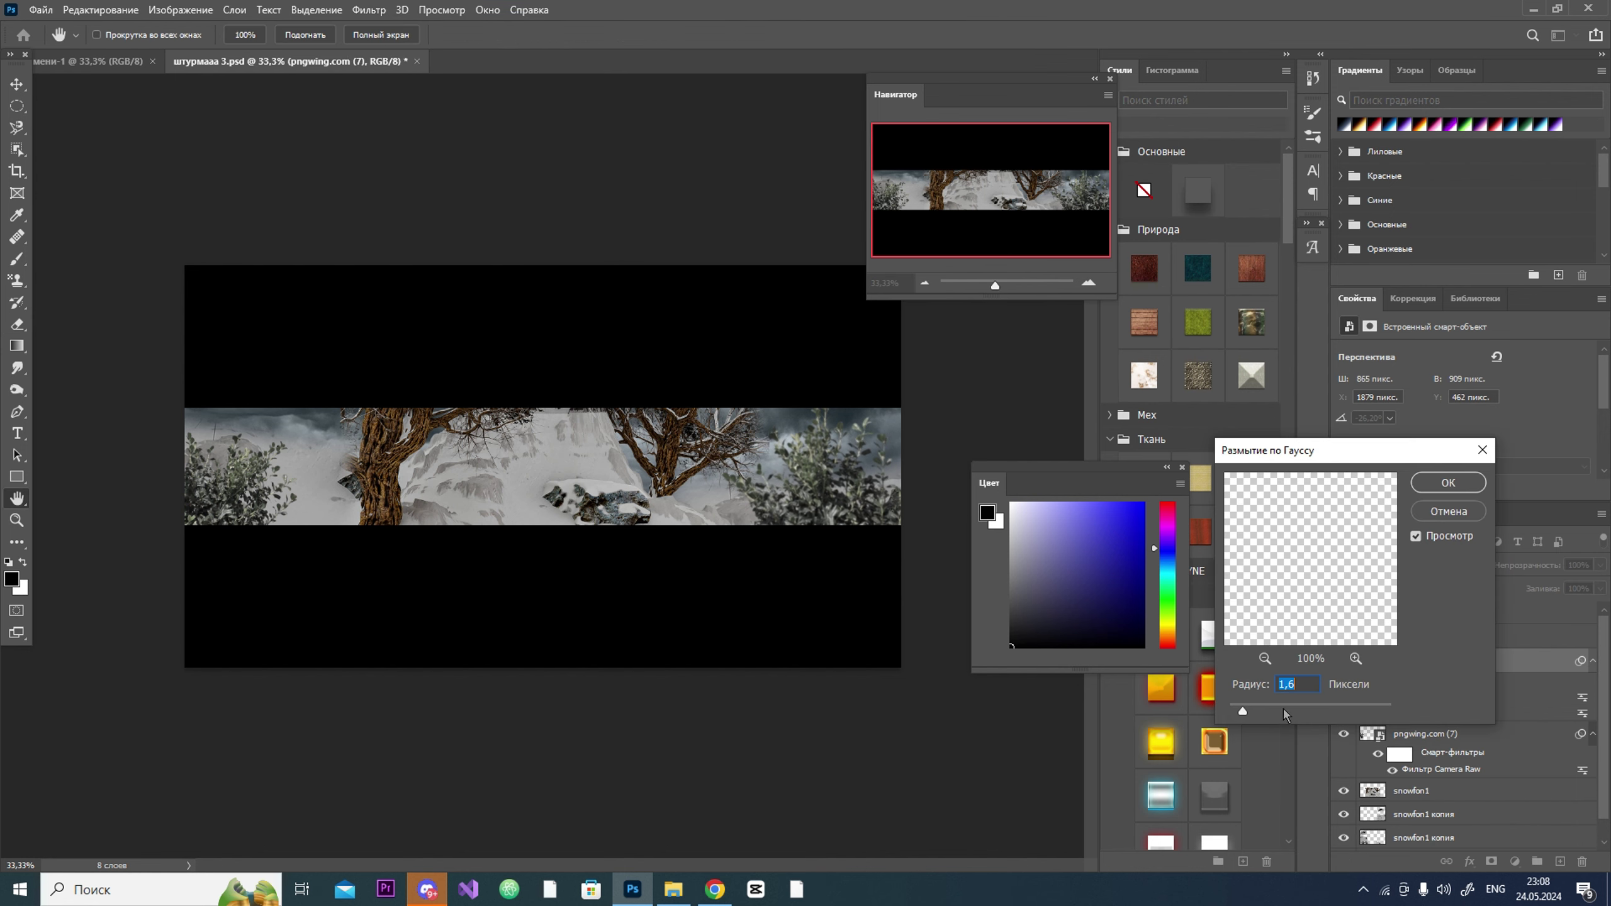
pyautogui.click(1447, 483)
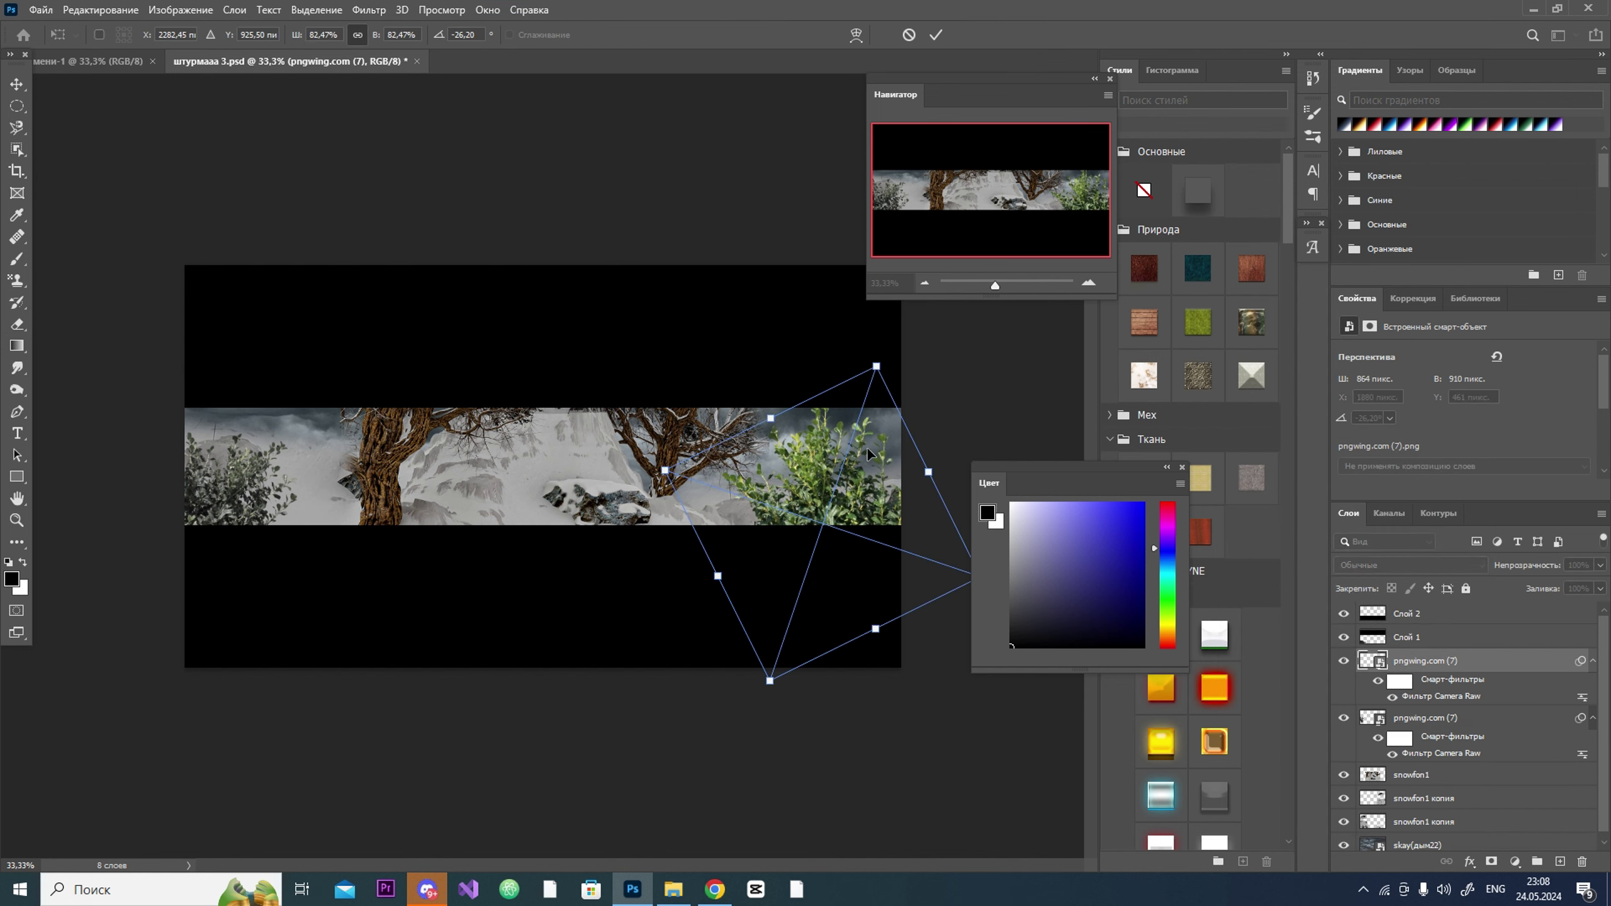
# Step: Enlarge the right bush to about 1264 × 1331 px and apply a Gaussian Blur to it
pyautogui.click(370, 10)
pyautogui.moveTo(539, 286)
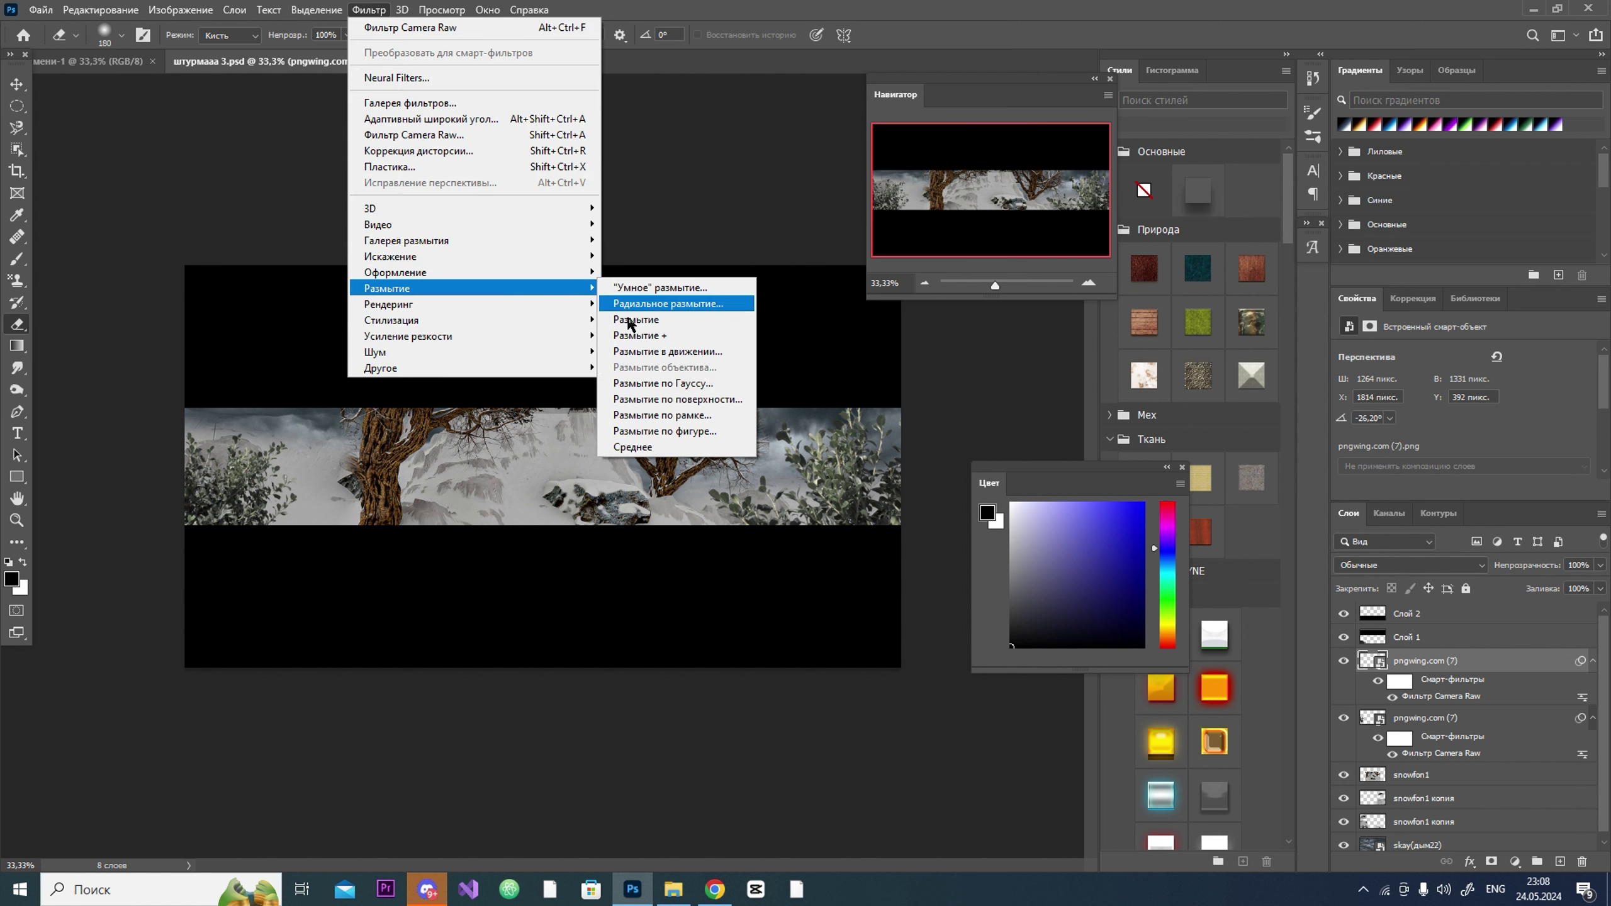
pyautogui.click(683, 377)
pyautogui.click(1447, 483)
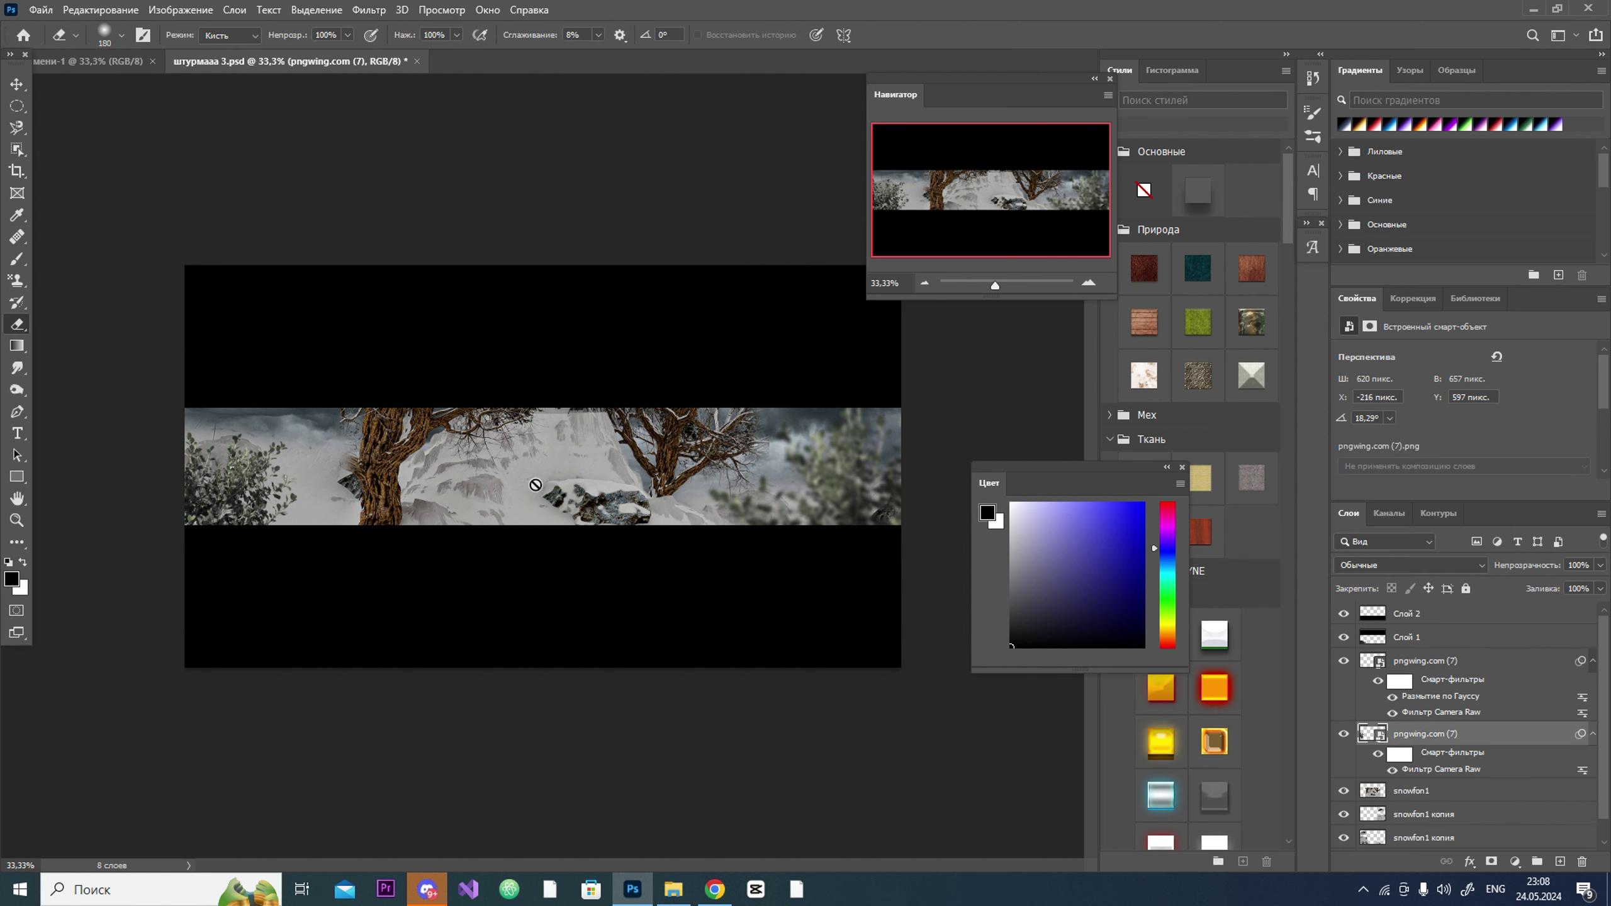
# Step: Enlarge the left bush to about 896 × 952 px and apply a Gaussian Blur to it
pyautogui.hotkey('ctrl', 't')
pyautogui.click(935, 33)
pyautogui.click(369, 10)
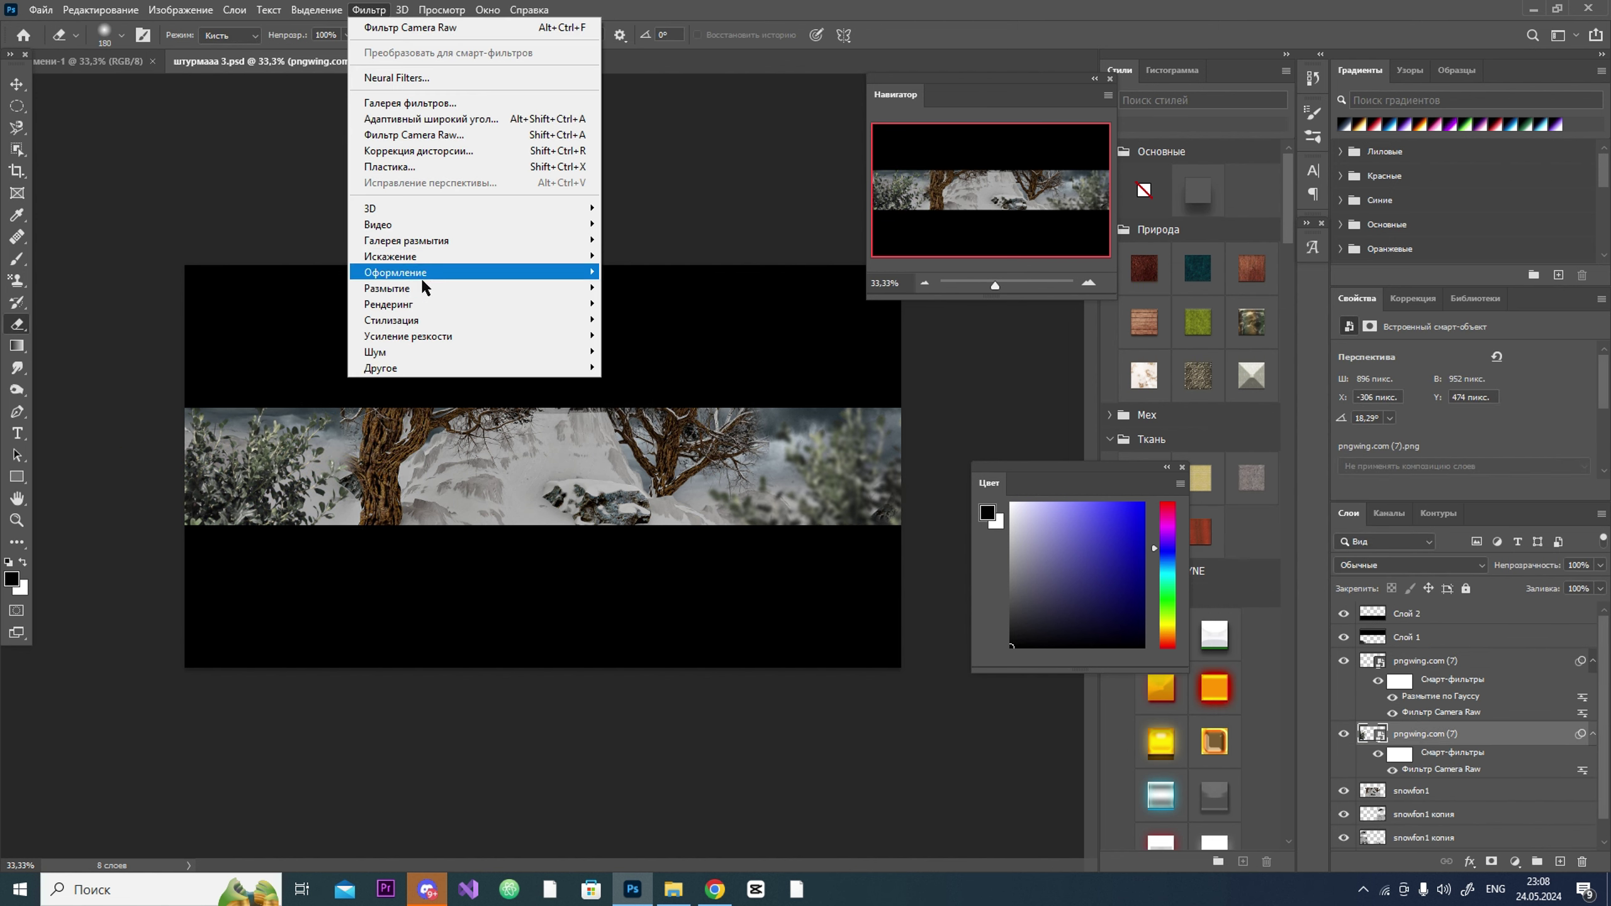
pyautogui.moveTo(539, 272)
pyautogui.click(683, 378)
pyautogui.click(1448, 482)
# Step: Place the snowtank1 character above the snowfon1 layer, scaled to about 180 × 217 px and standing on the snowy rock
pyautogui.click(1424, 807)
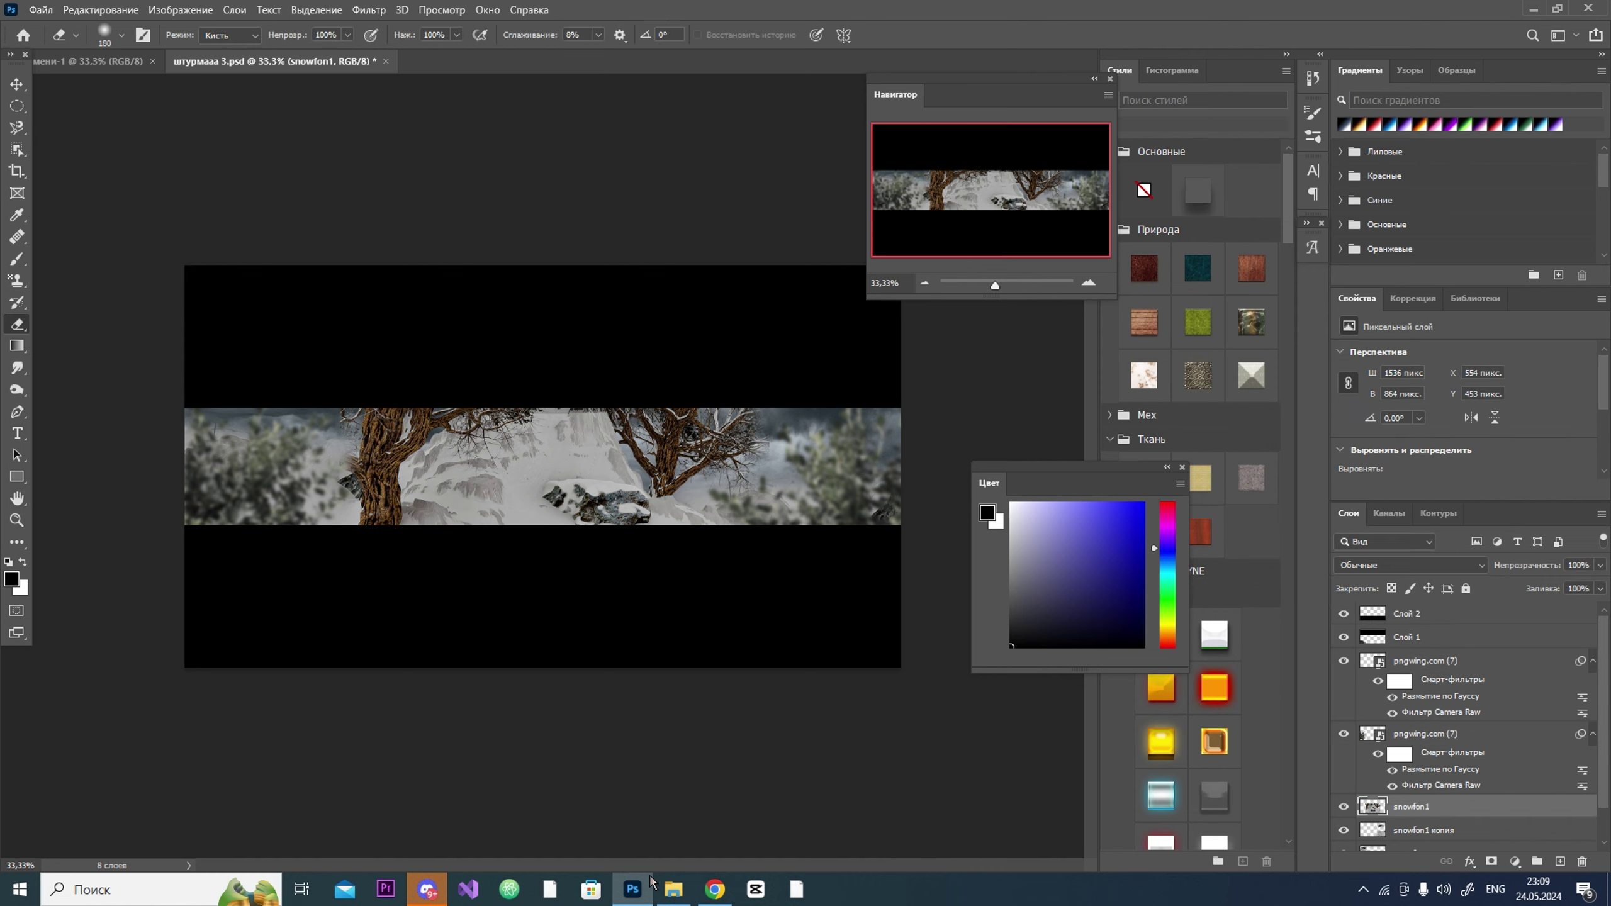
pyautogui.hotkey('alt', 'Tab')
pyautogui.moveTo(412, 304); pyautogui.dragTo(609, 402)
pyautogui.scroll(2, 561, 575)
pyautogui.scroll(4, 609, 402)
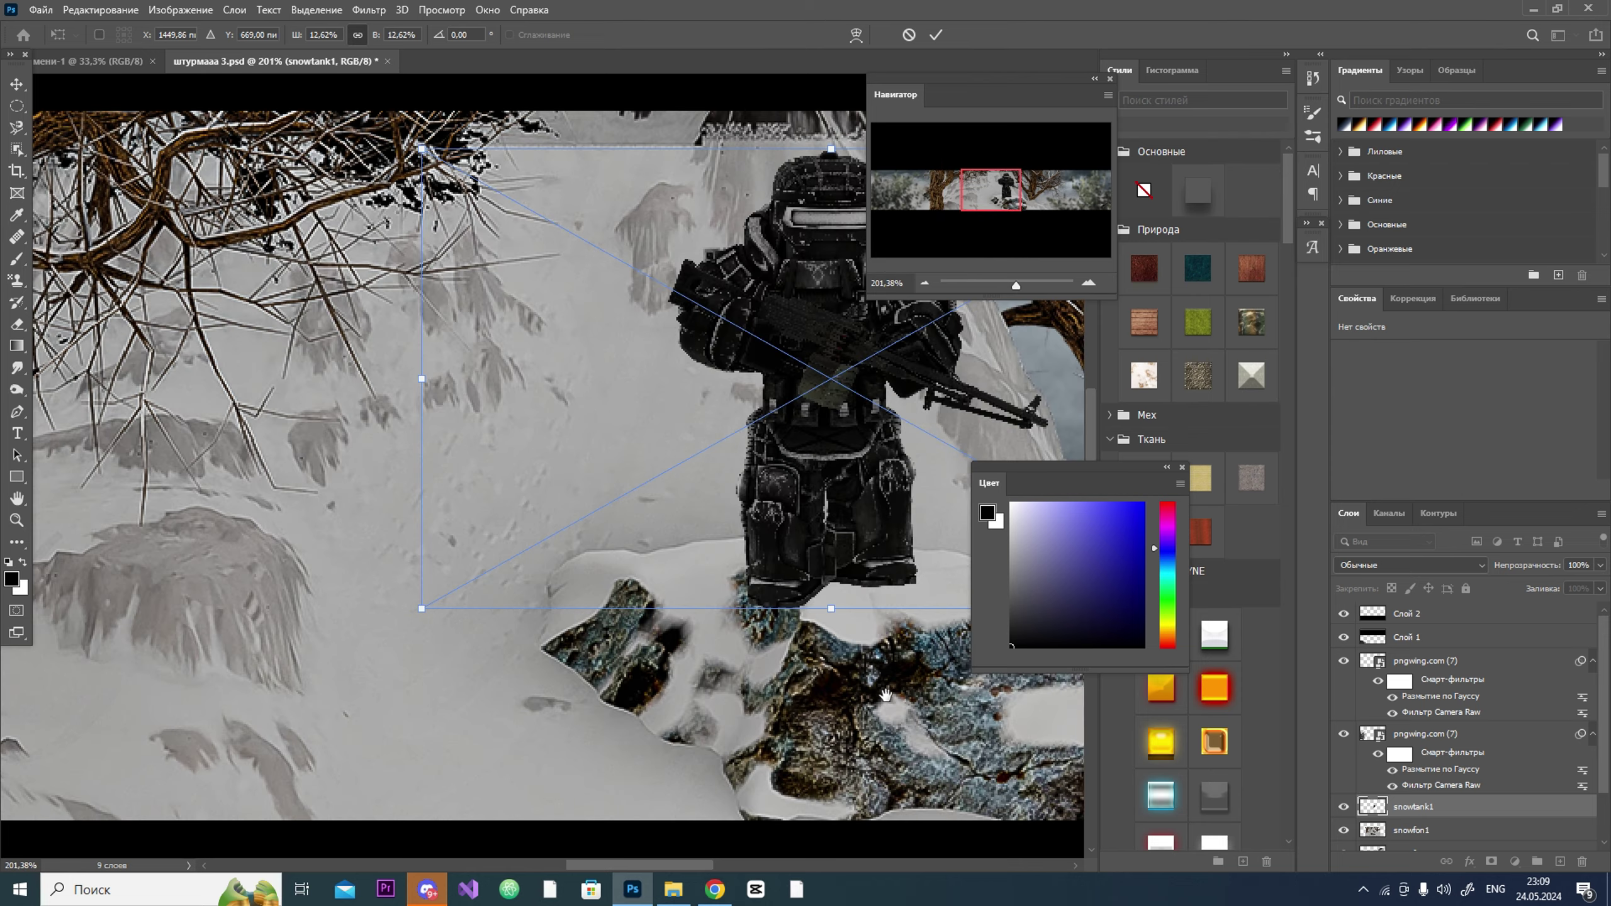
pyautogui.moveTo(689, 445); pyautogui.dragTo(676, 512)
pyautogui.press('Return')
pyautogui.scroll(-1, 1459, 793)
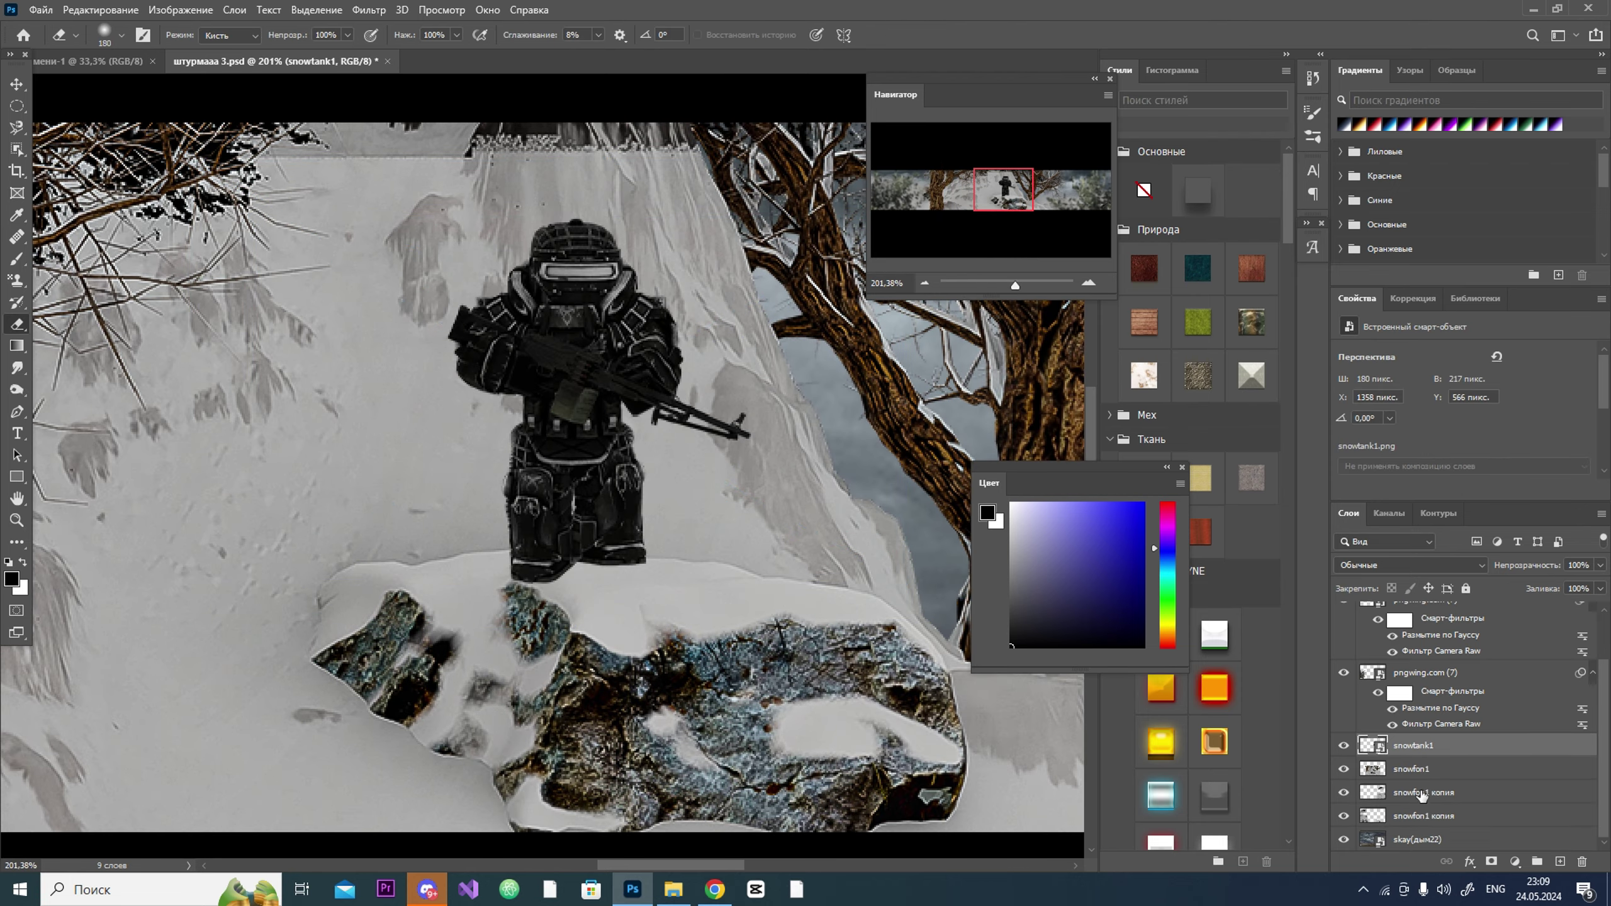
pyautogui.click(1421, 768)
pyautogui.hotkey('ctrl', 't')
pyautogui.moveTo(745, 463); pyautogui.dragTo(755, 592)
pyautogui.press('Escape')
pyautogui.press('e')
pyautogui.moveTo(1015, 286); pyautogui.dragTo(1014, 291)
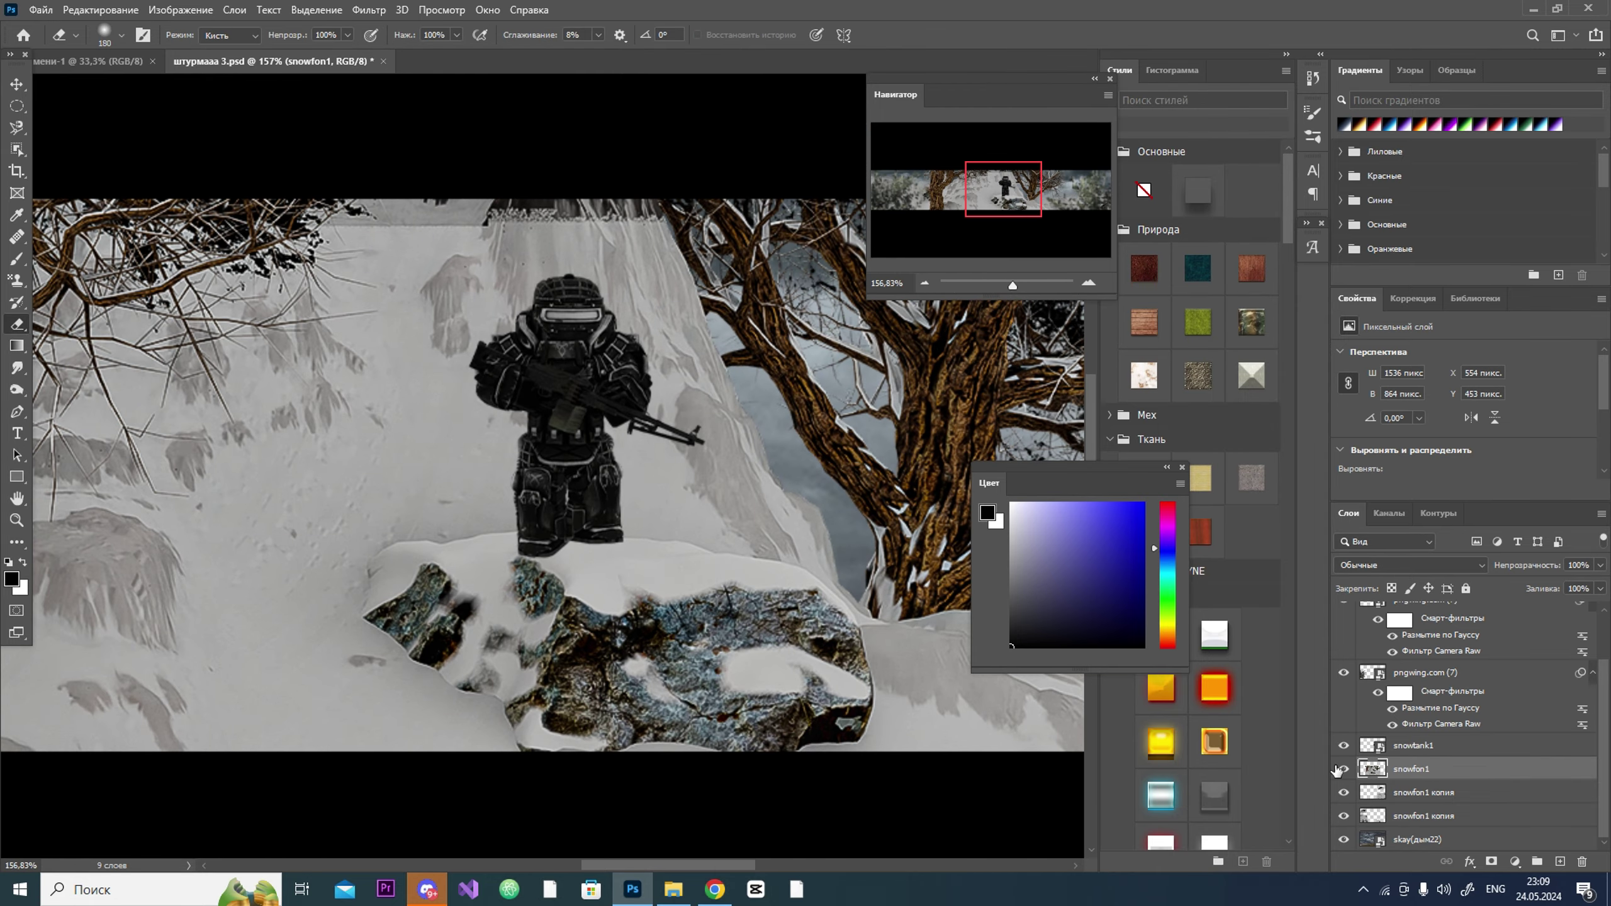
# Step: Preview the PNG renders in the Downloads folder, including snowshturma1, snowgrib1, snowfon1, snowao61, shturma1 (4) and snowtuz1
pyautogui.hotkey('alt', 'Tab')
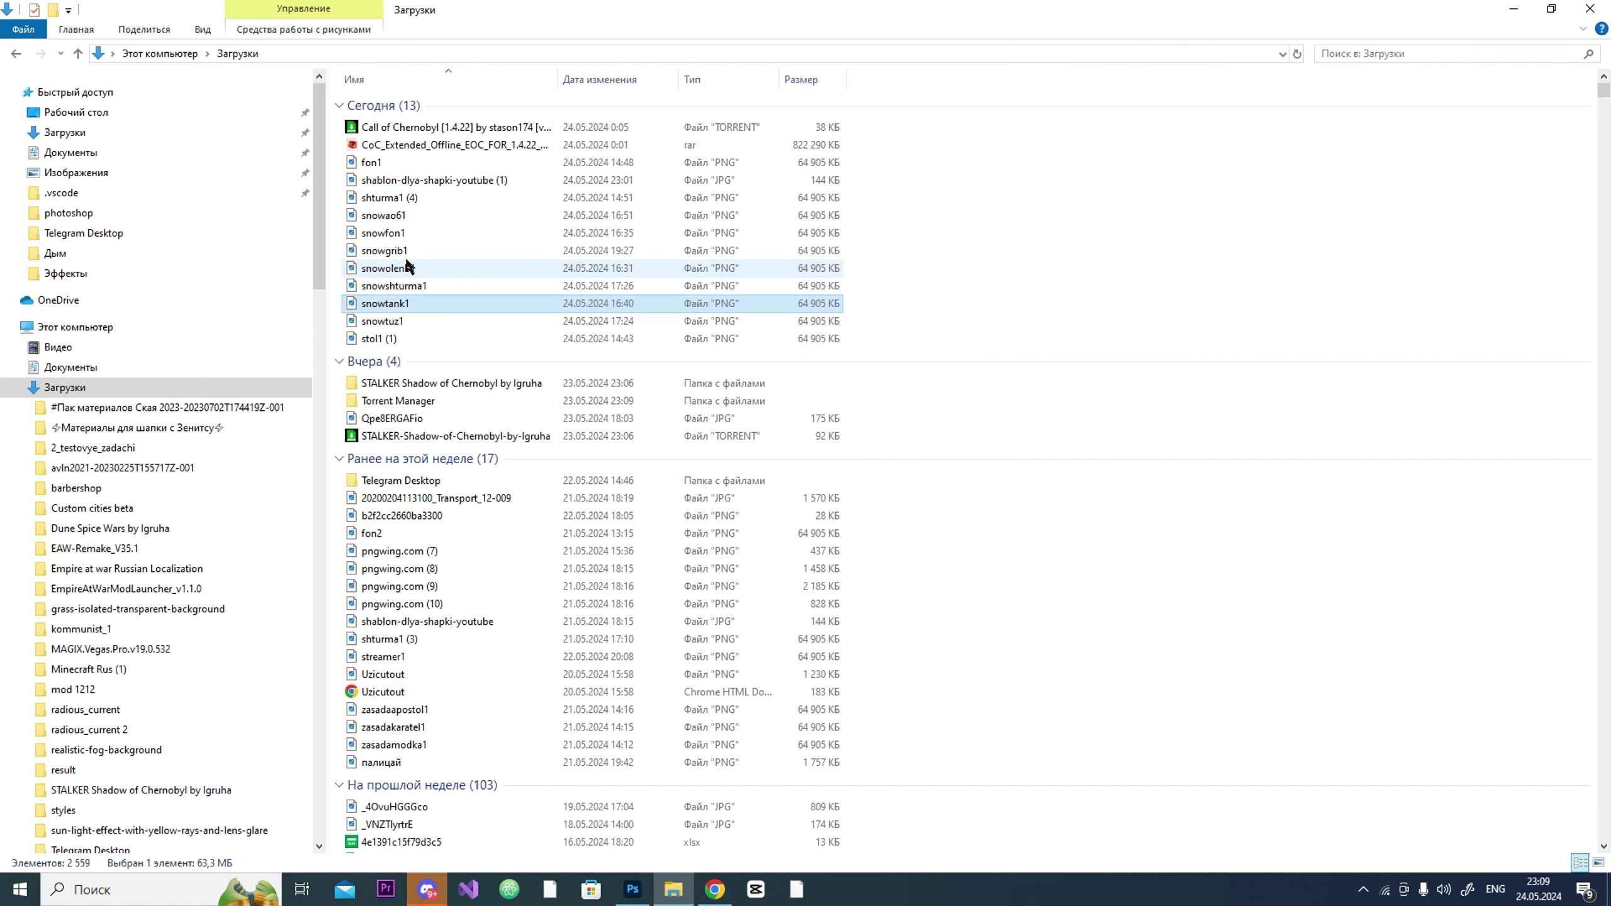
pyautogui.doubleClick(435, 287)
pyautogui.doubleClick(684, 251)
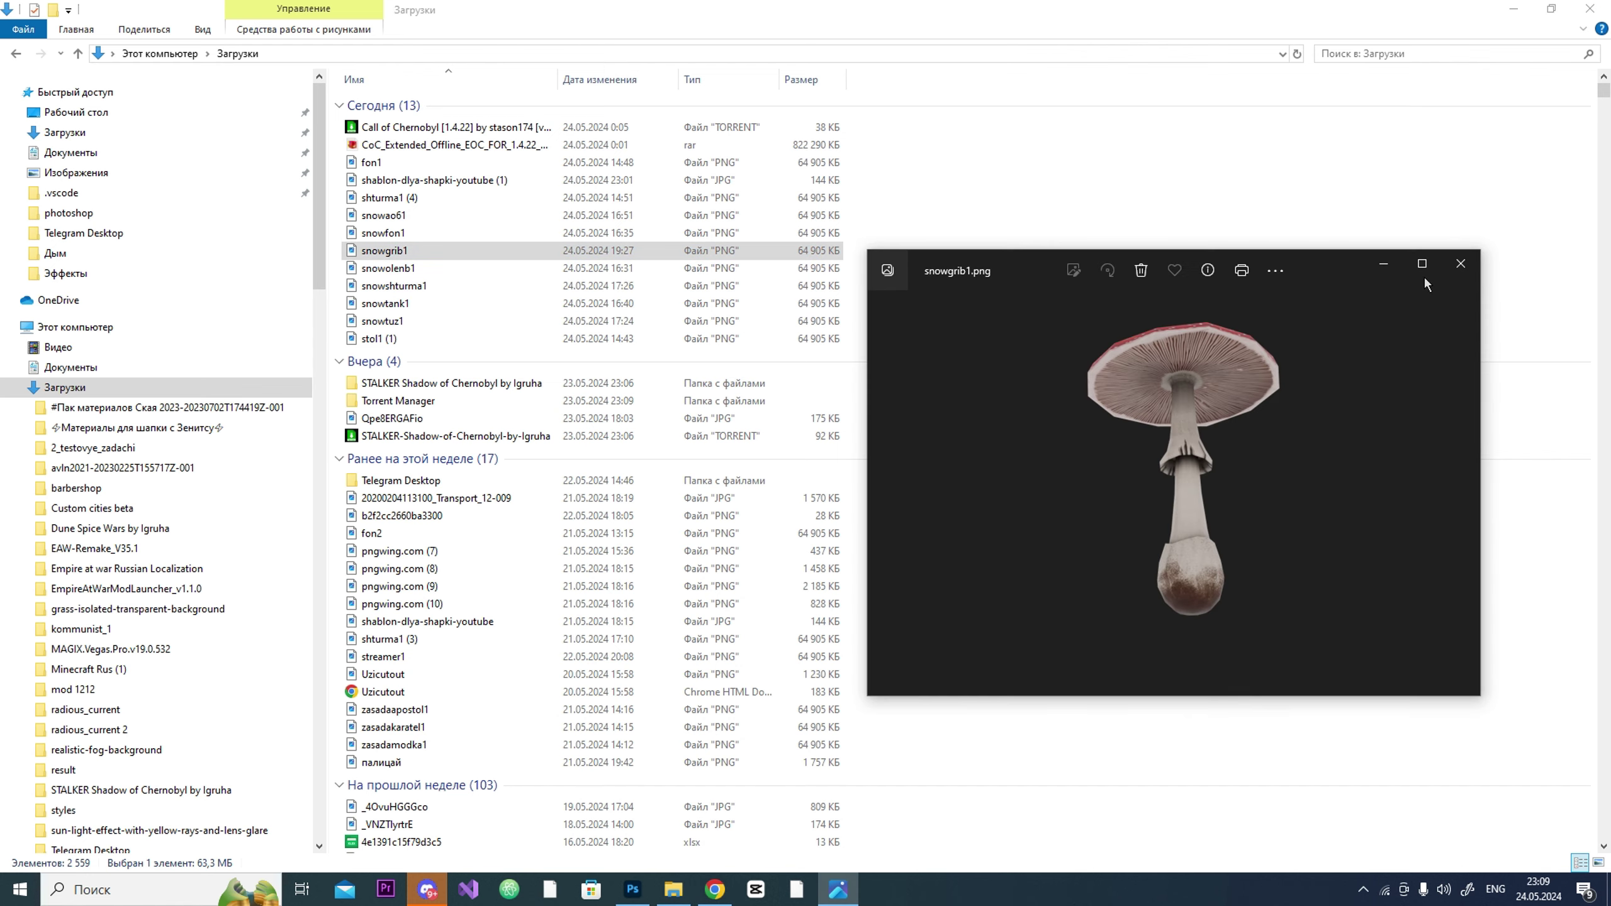
pyautogui.doubleClick(684, 233)
pyautogui.doubleClick(684, 215)
pyautogui.click(1494, 291)
pyautogui.doubleClick(514, 198)
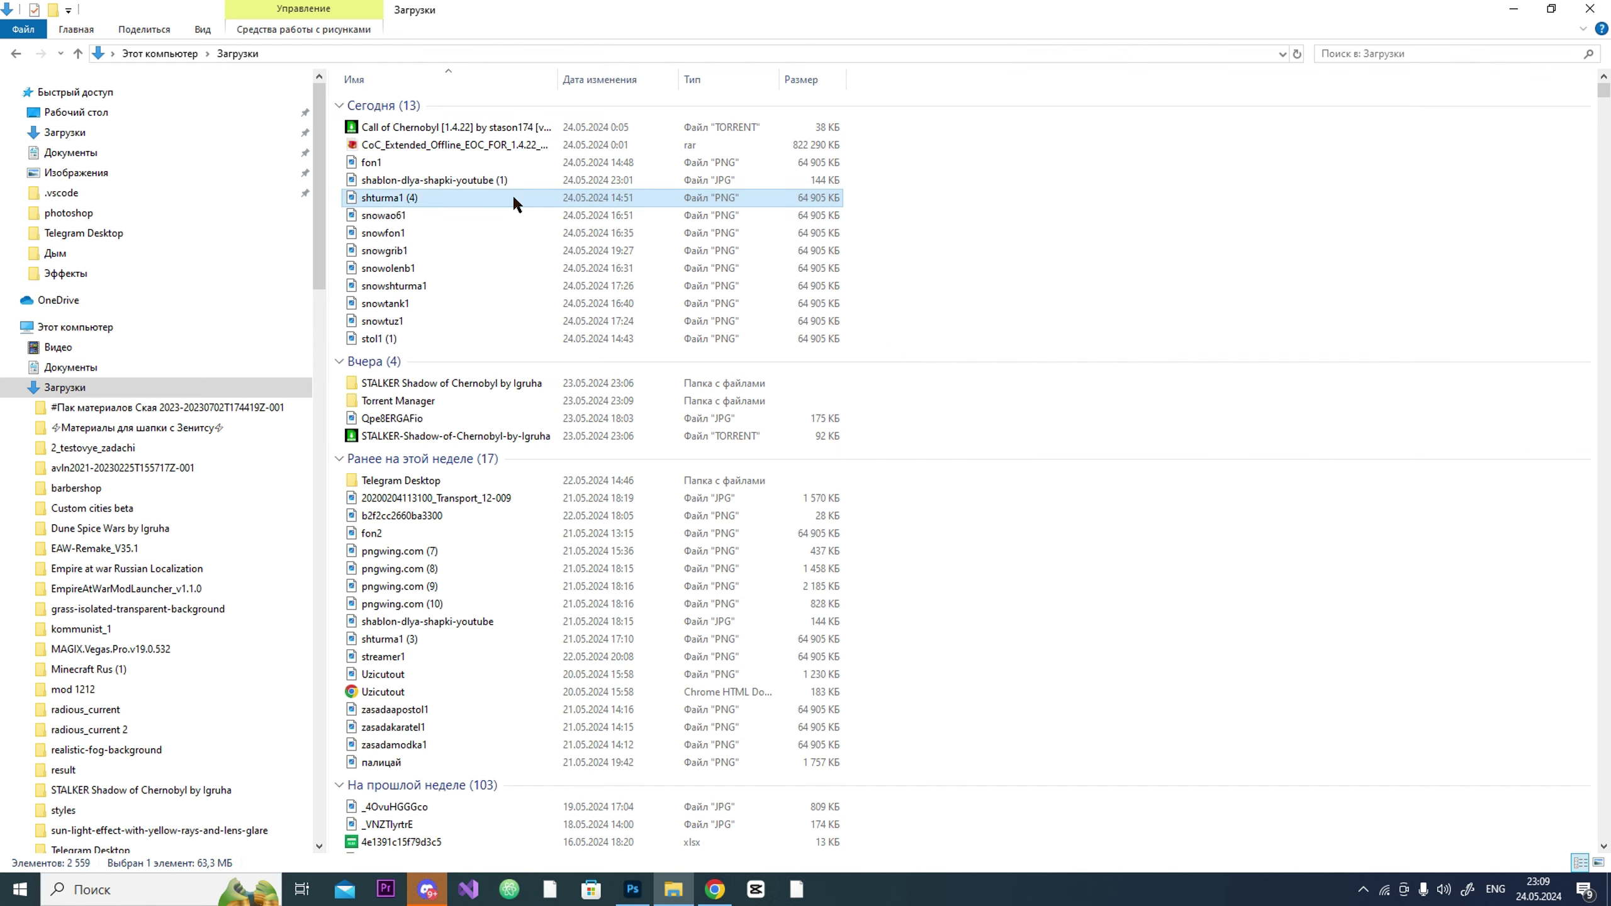
pyautogui.doubleClick(479, 321)
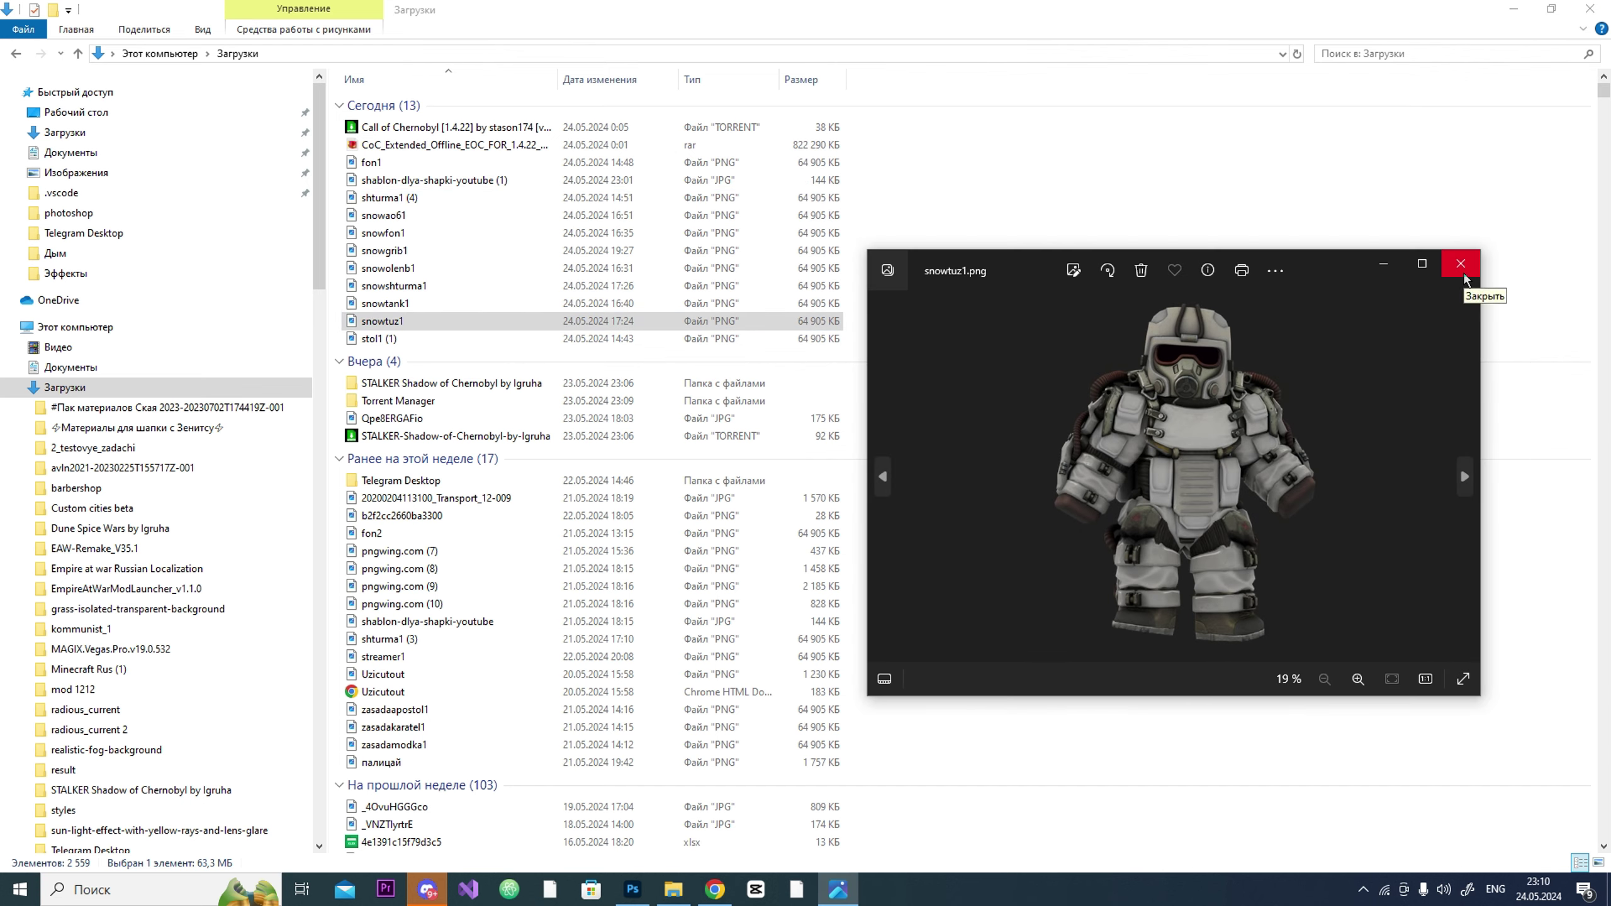
pyautogui.click(1461, 263)
# Step: Return to Photoshop and apply the Camera Raw filter to snowtank1 with exposure +0.25, contrast +35, texture +37 and clarity +42
pyautogui.click(632, 889)
pyautogui.click(1345, 746)
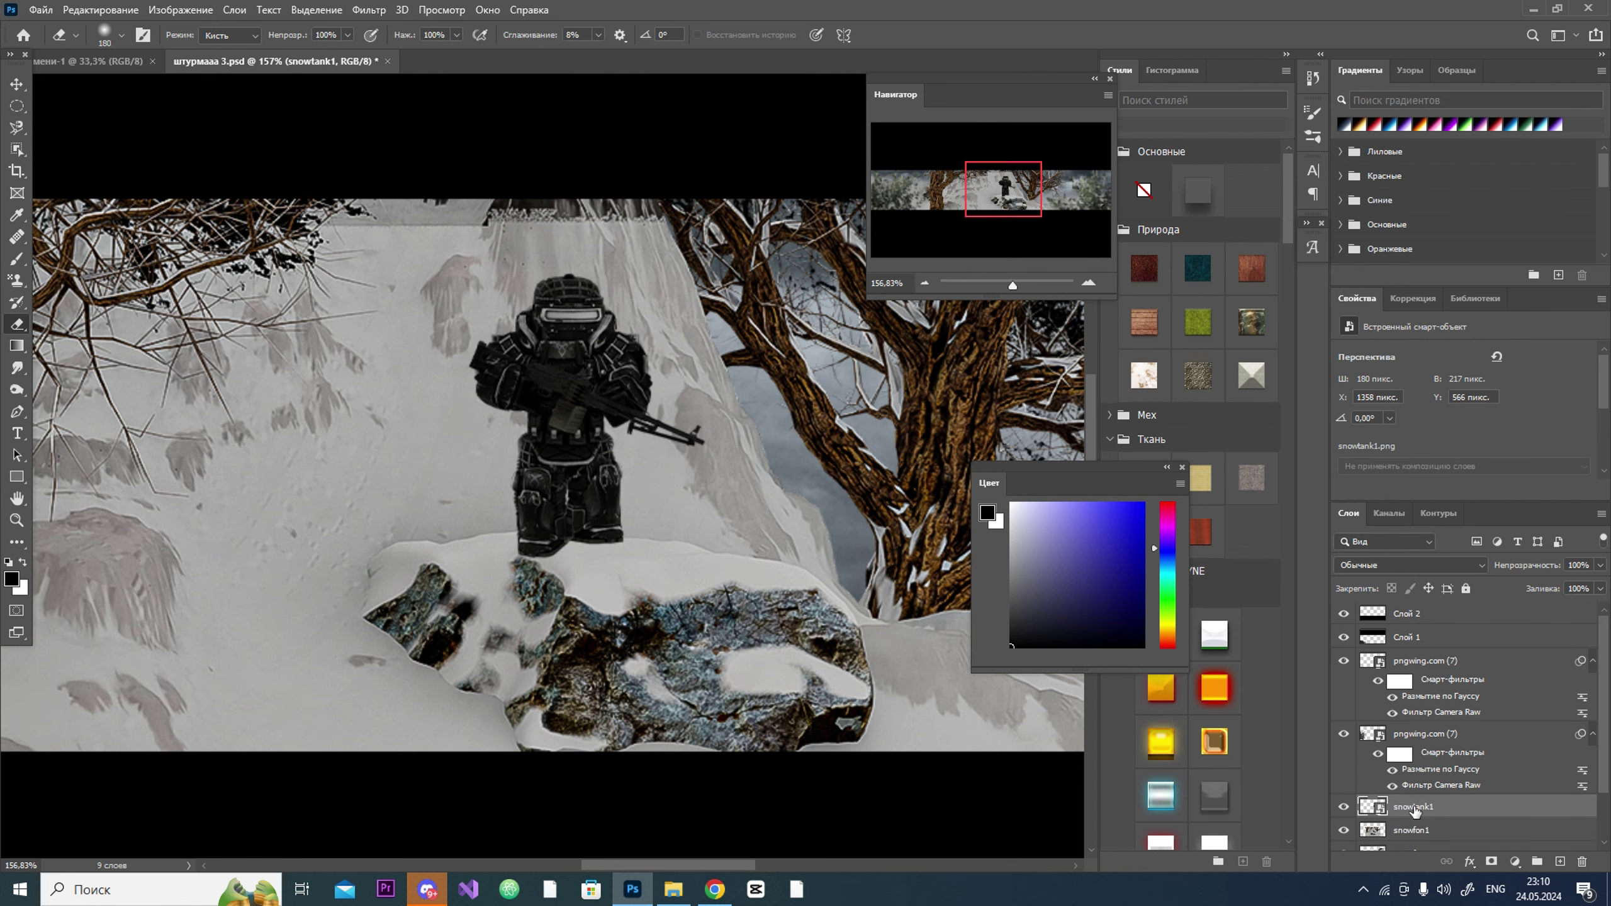
pyautogui.click(369, 10)
pyautogui.click(444, 212)
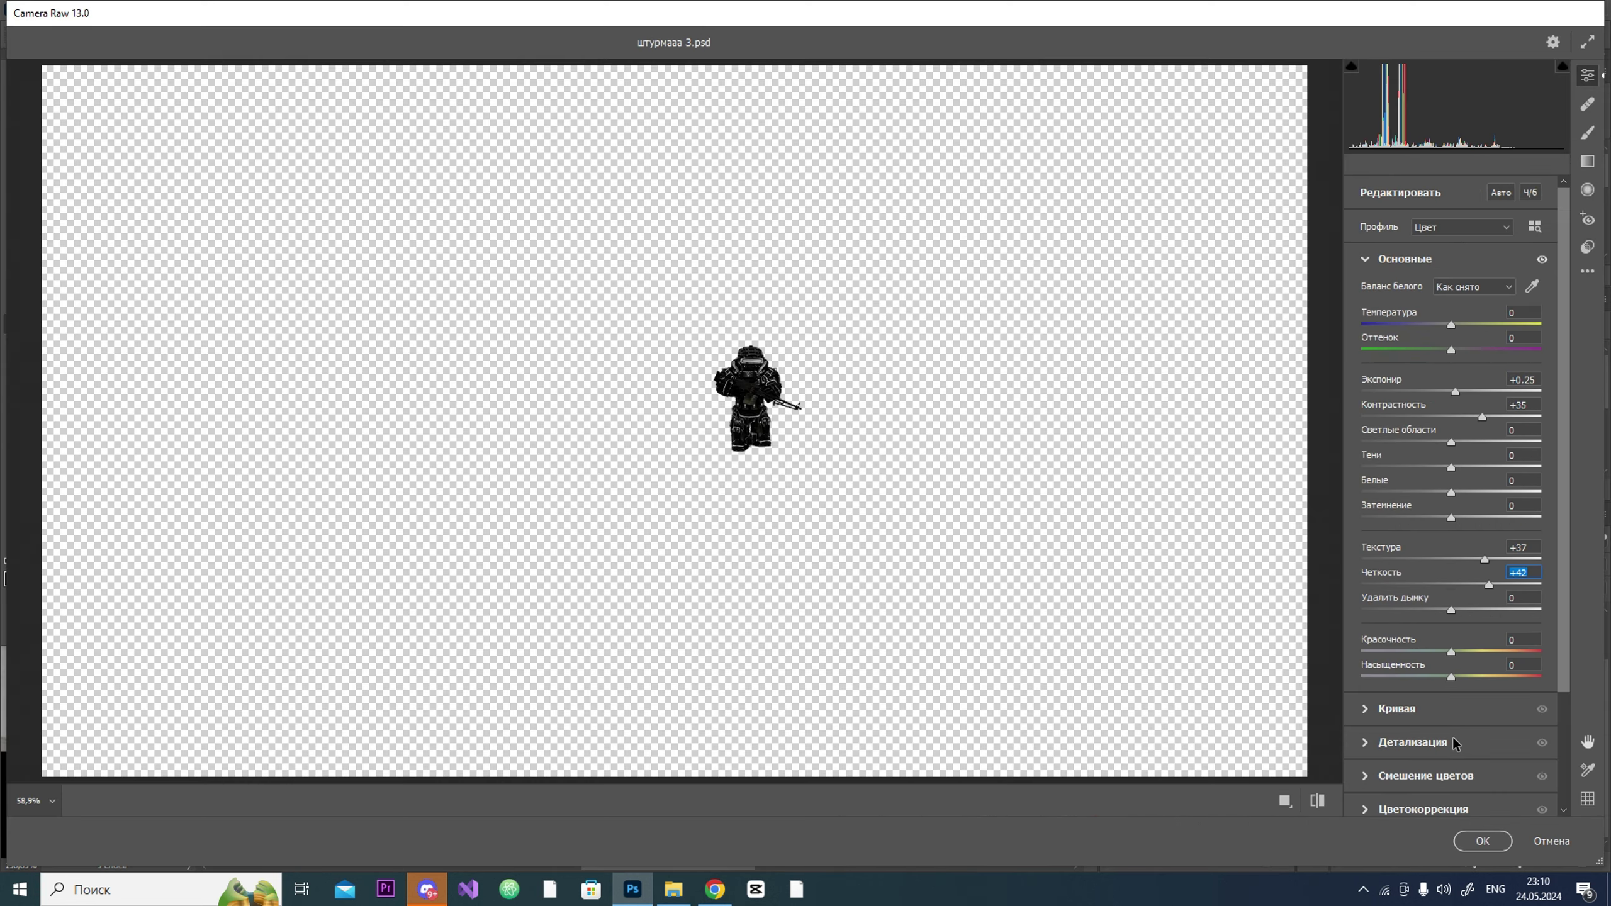
pyautogui.click(1456, 742)
pyautogui.press('Return')
# Step: Enlarge the snowtank1 character to about 219 × 264 px and reposition it above the snowy rock
pyautogui.moveTo(1012, 285); pyautogui.dragTo(999, 294)
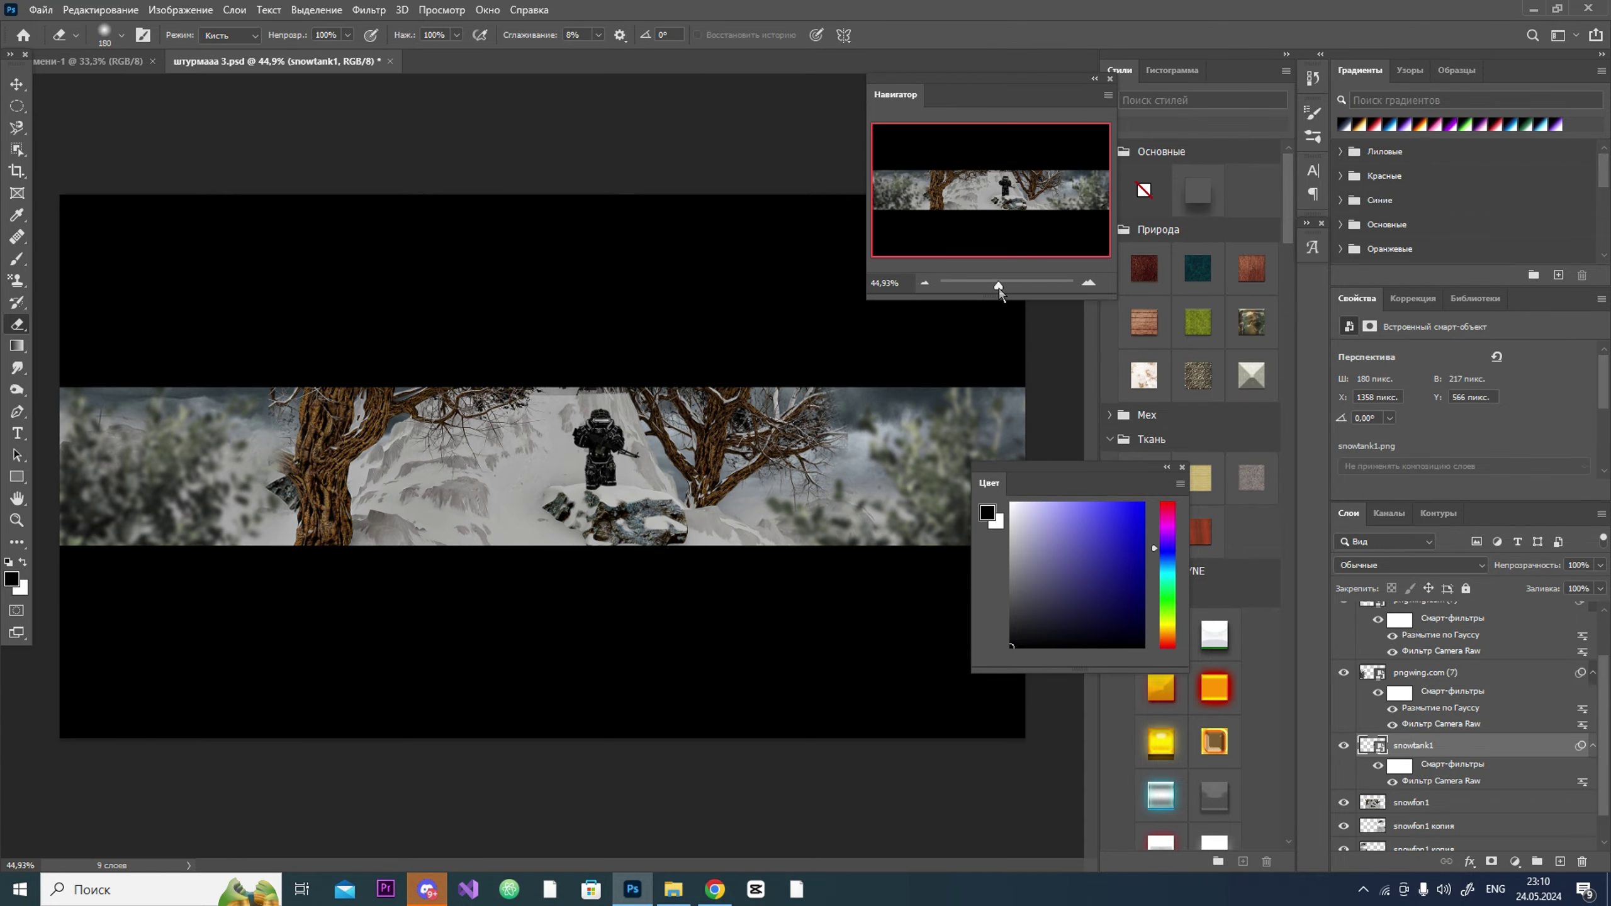
pyautogui.hotkey('ctrl', 't')
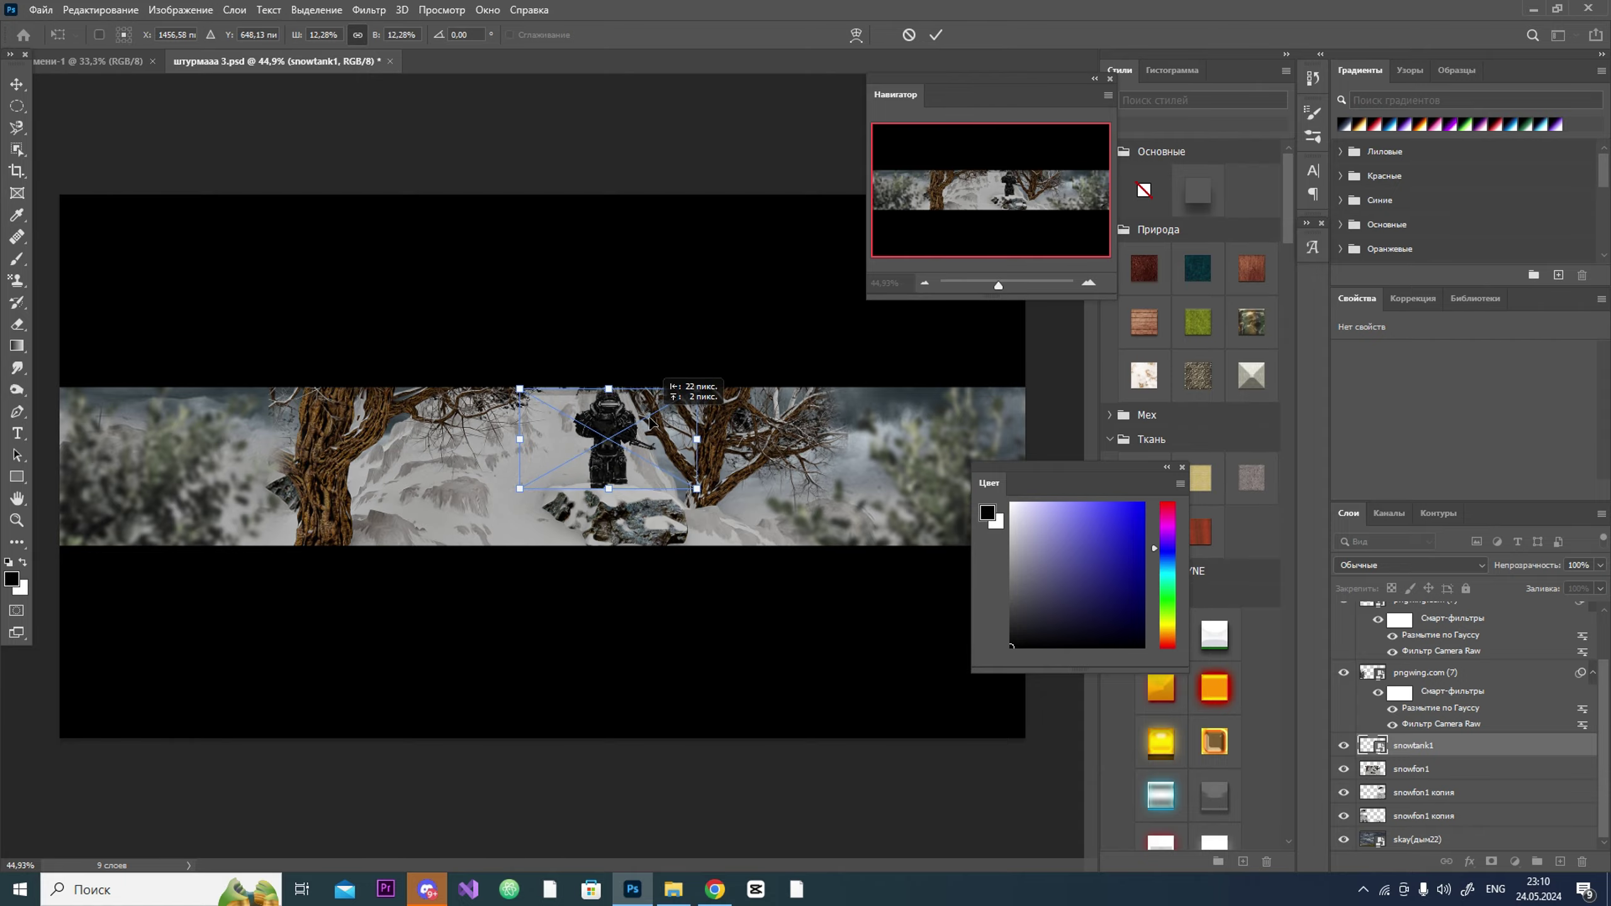
pyautogui.press('Return')
# Step: Duplicate the snowtank1 layer, keep the copy hidden as a backup, and rasterize the original
pyautogui.moveTo(970, 285); pyautogui.dragTo(1007, 286)
pyautogui.rightClick(1438, 756)
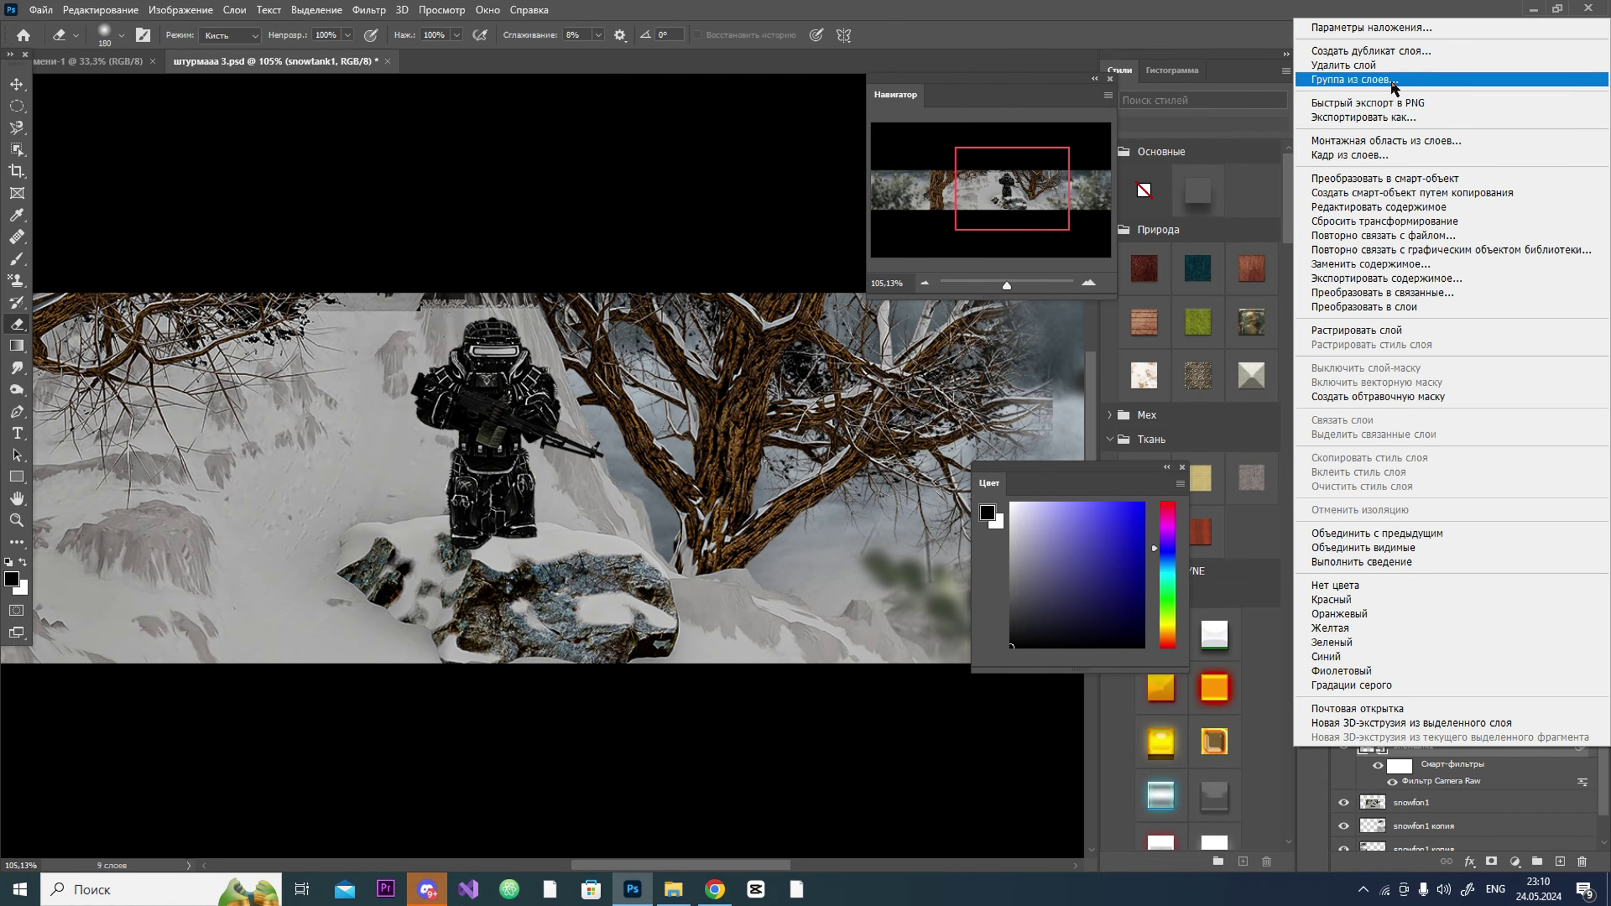
pyautogui.click(1351, 44)
pyautogui.press('Return')
pyautogui.click(1413, 803)
pyautogui.press('Return')
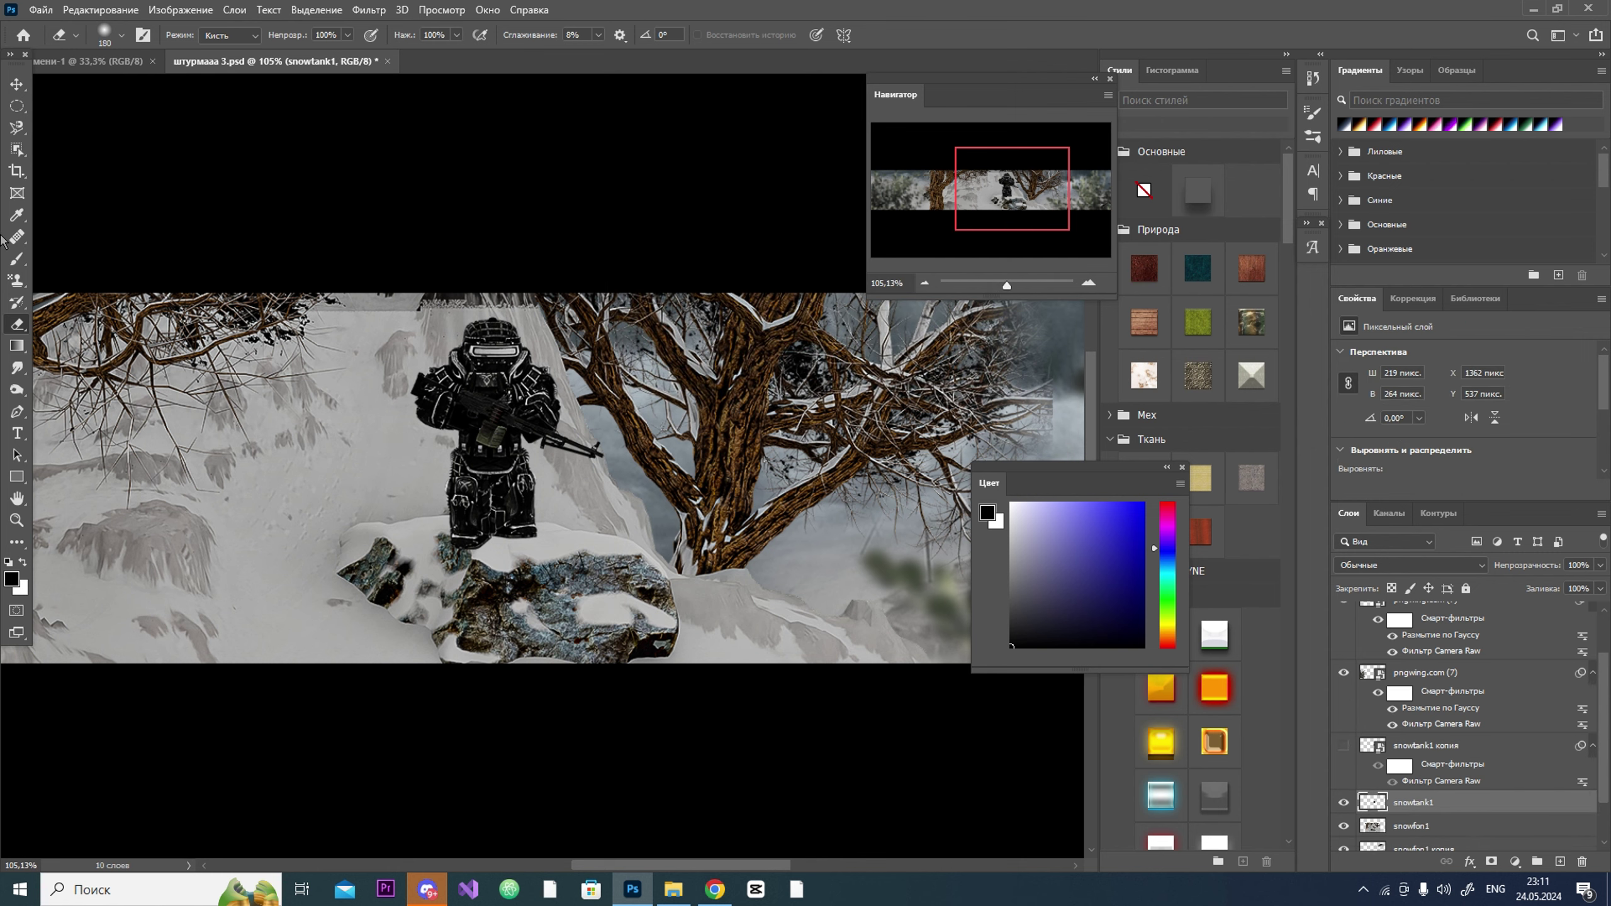
# Step: Erase the feet of the rasterized snowtank1 character with a smaller soft eraser so it sinks into the snow
pyautogui.click(120, 35)
pyautogui.moveTo(1007, 285); pyautogui.dragTo(1023, 286)
pyautogui.moveTo(381, 590); pyautogui.dragTo(570, 609)
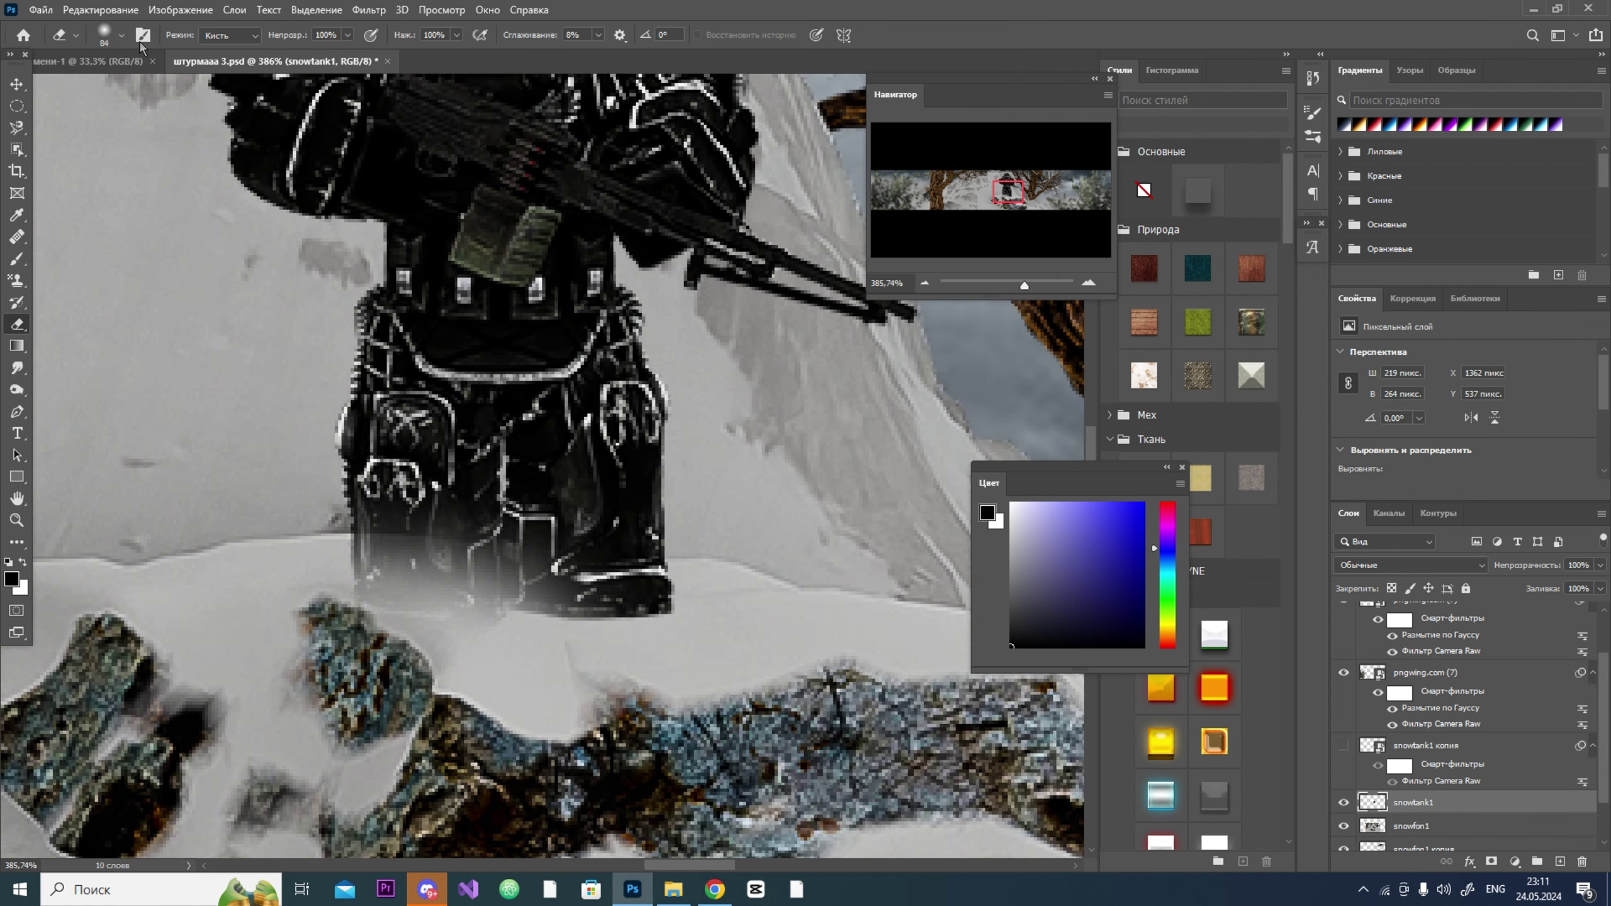
pyautogui.click(121, 35)
pyautogui.moveTo(317, 610); pyautogui.dragTo(474, 620)
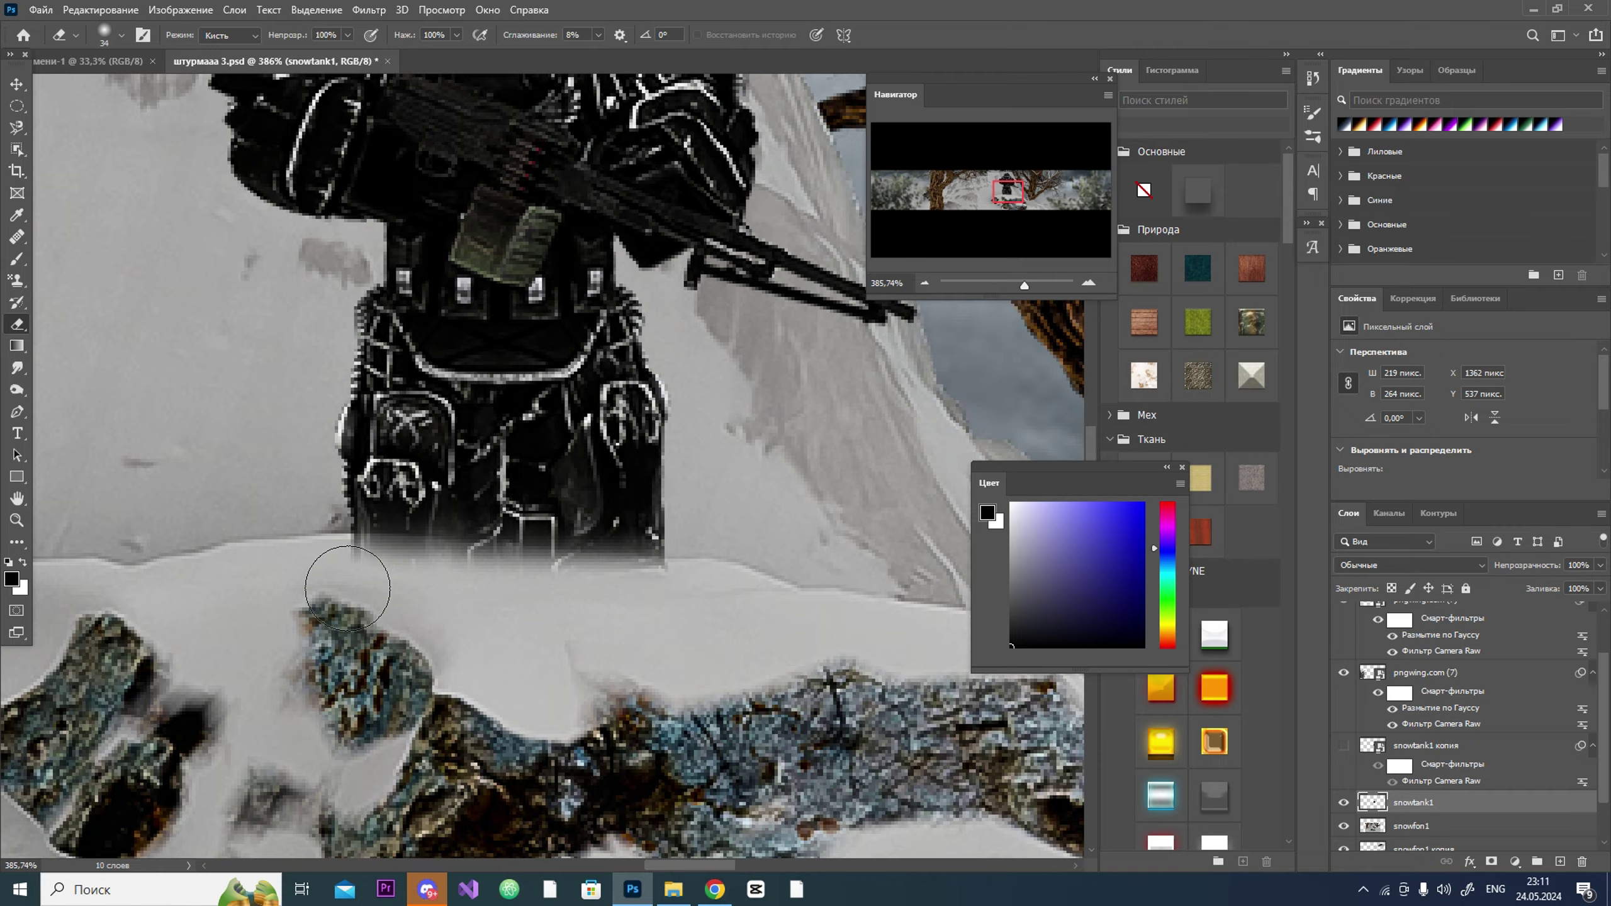
pyautogui.moveTo(1023, 286); pyautogui.dragTo(1009, 289)
# Step: Place the snowtuz1 render from Downloads beside the left tree, scaled to about 189 × 245 px and tilted 3.79°
pyautogui.hotkey('alt', 'Tab')
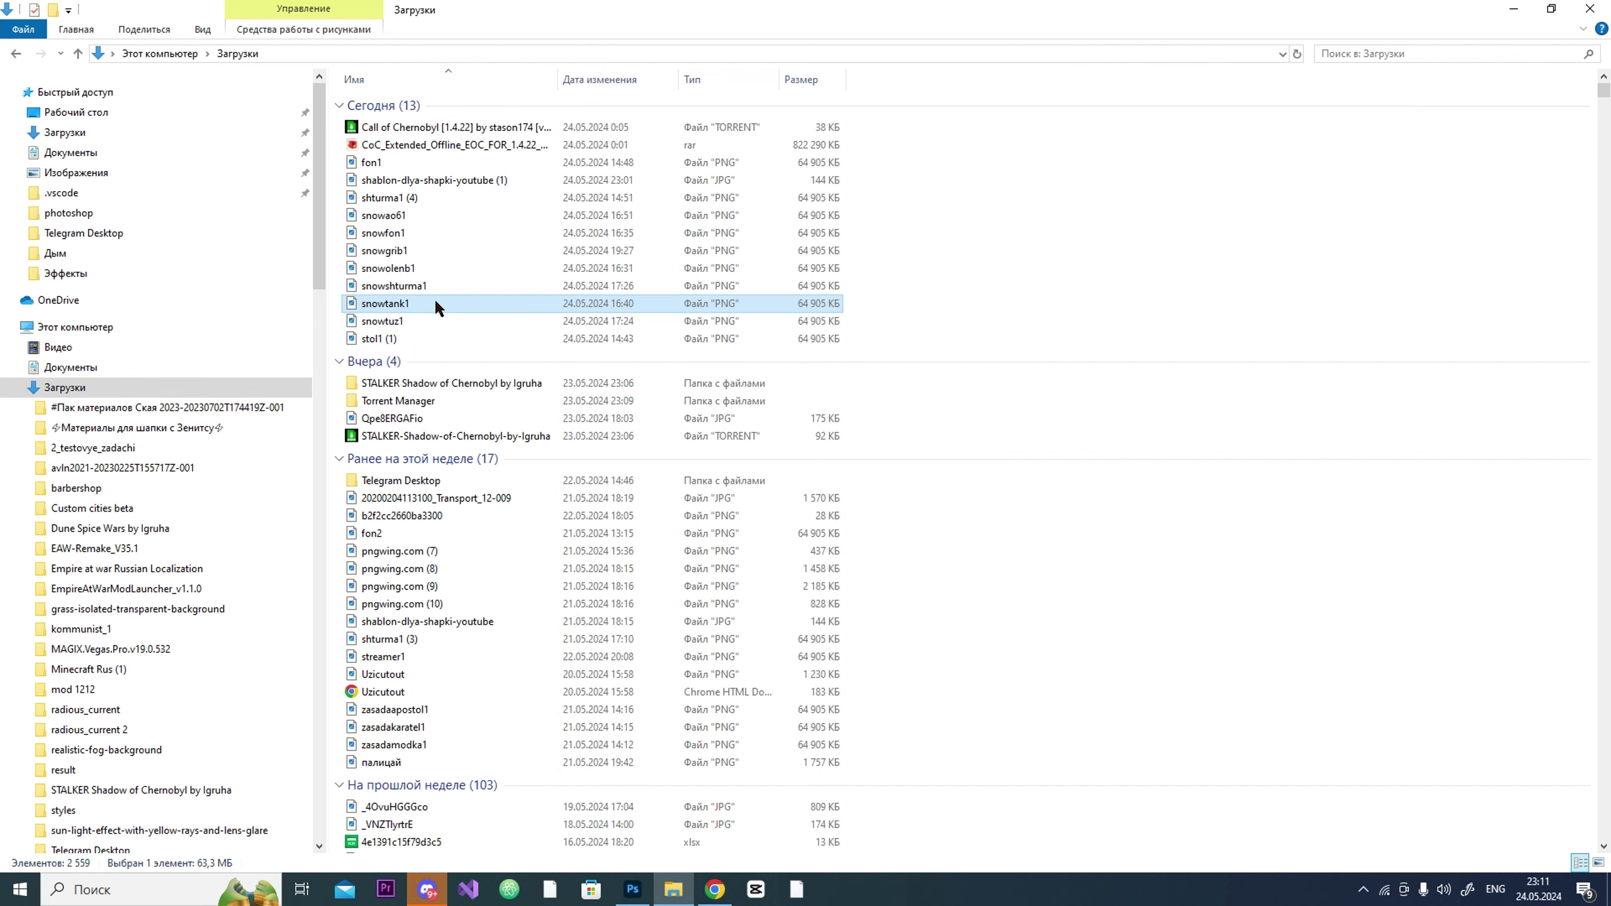
pyautogui.moveTo(445, 321); pyautogui.dragTo(675, 517)
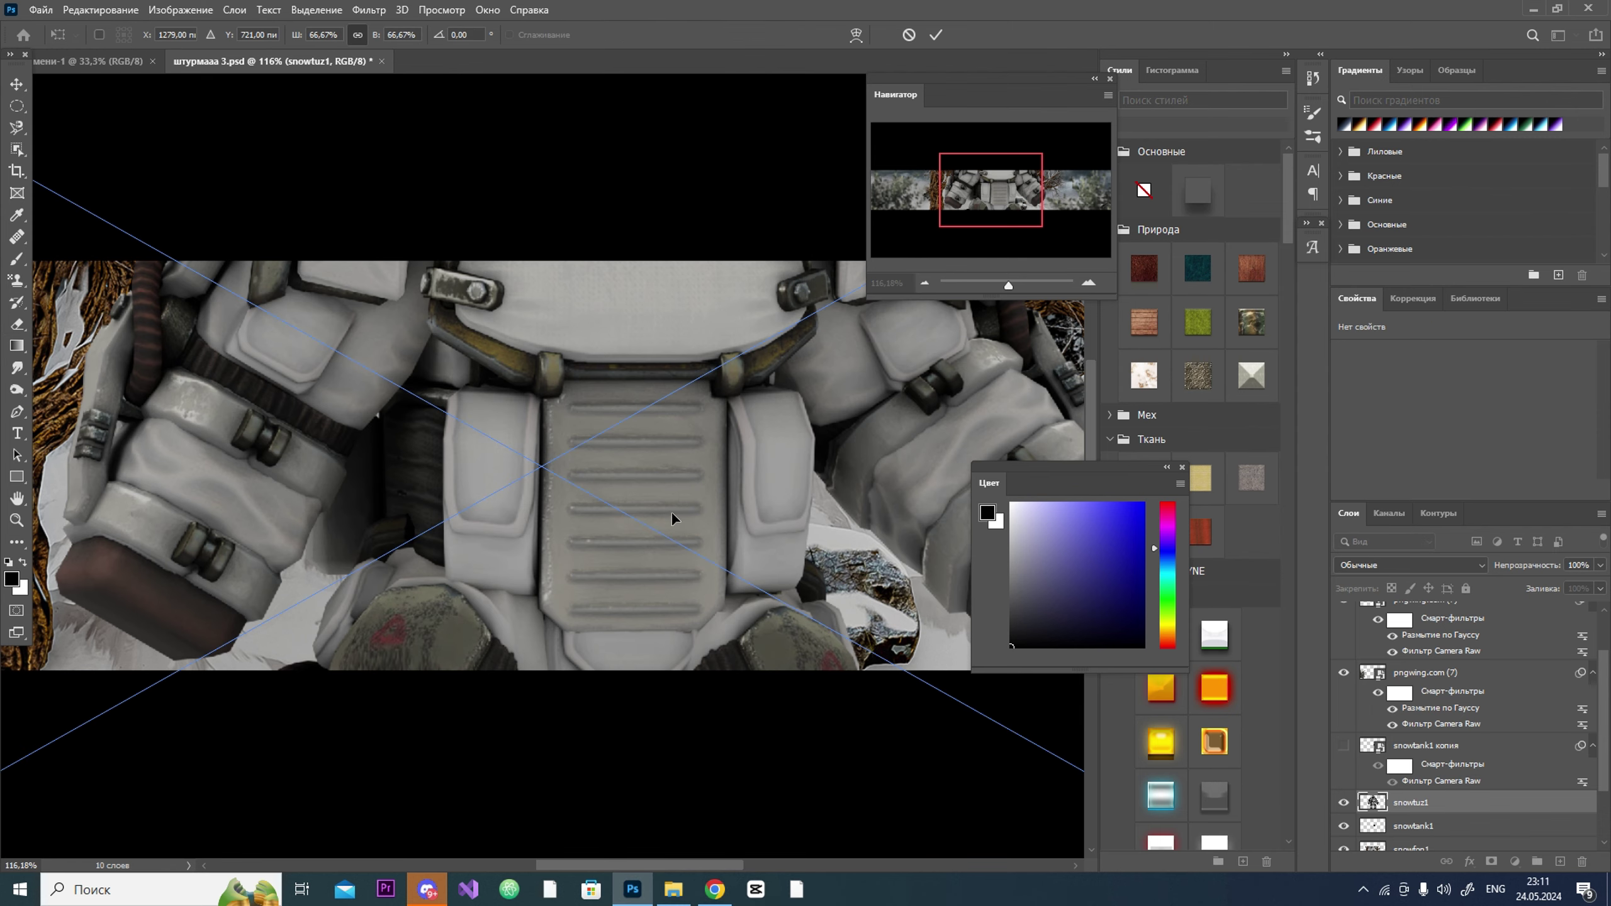
pyautogui.scroll(-3, 676, 517)
pyautogui.scroll(2, 545, 196)
pyautogui.moveTo(545, 195); pyautogui.dragTo(482, 372)
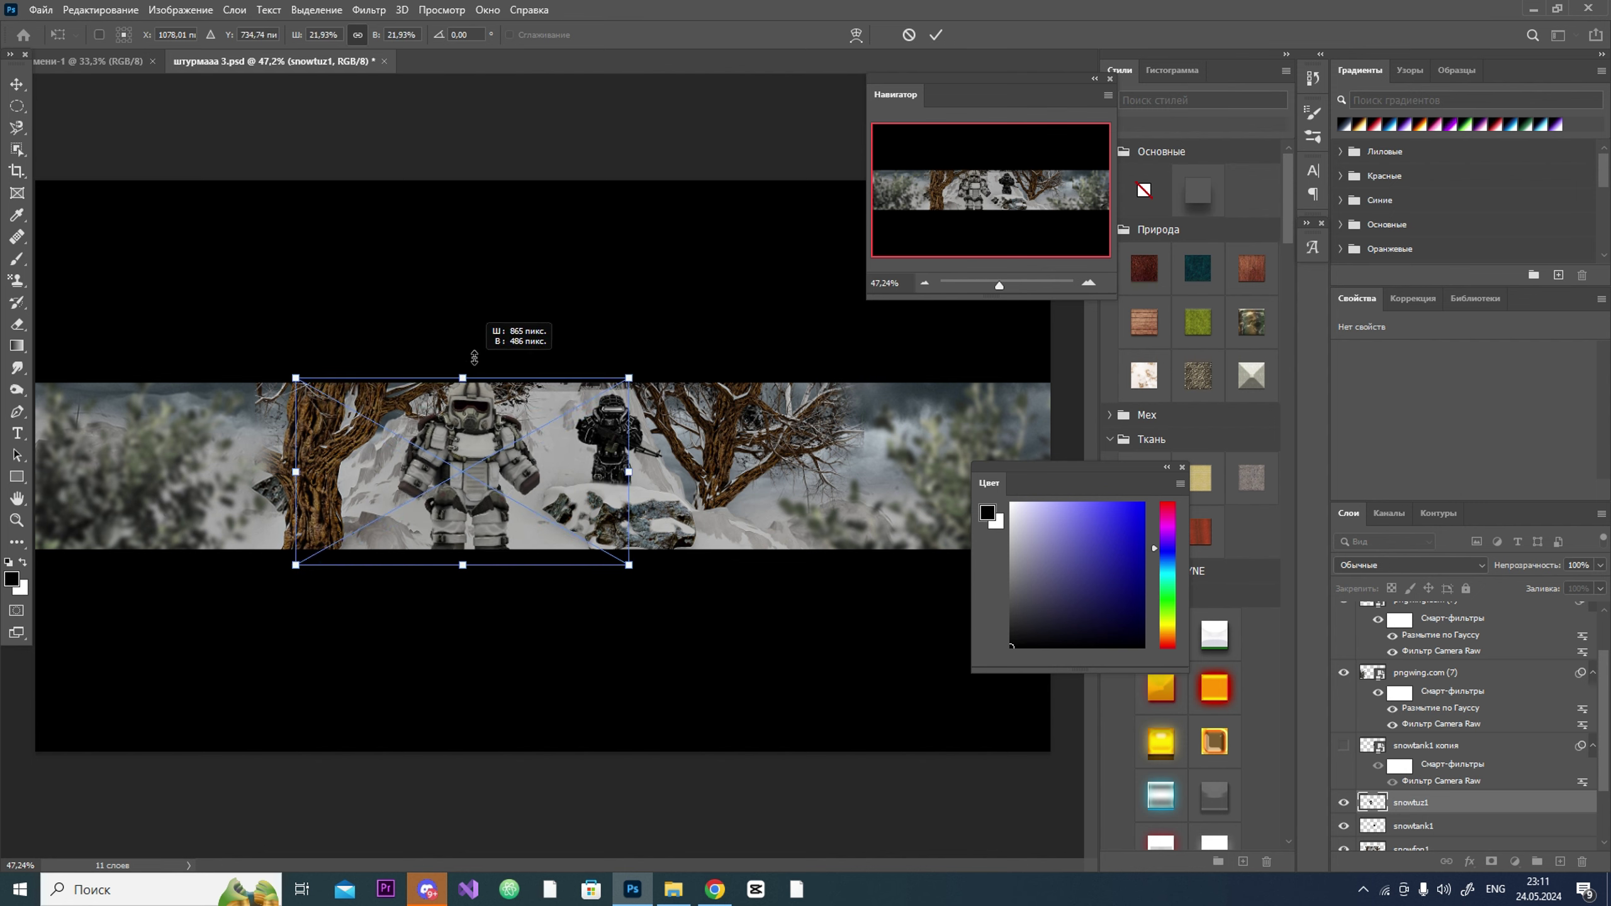
pyautogui.moveTo(609, 621); pyautogui.dragTo(596, 634)
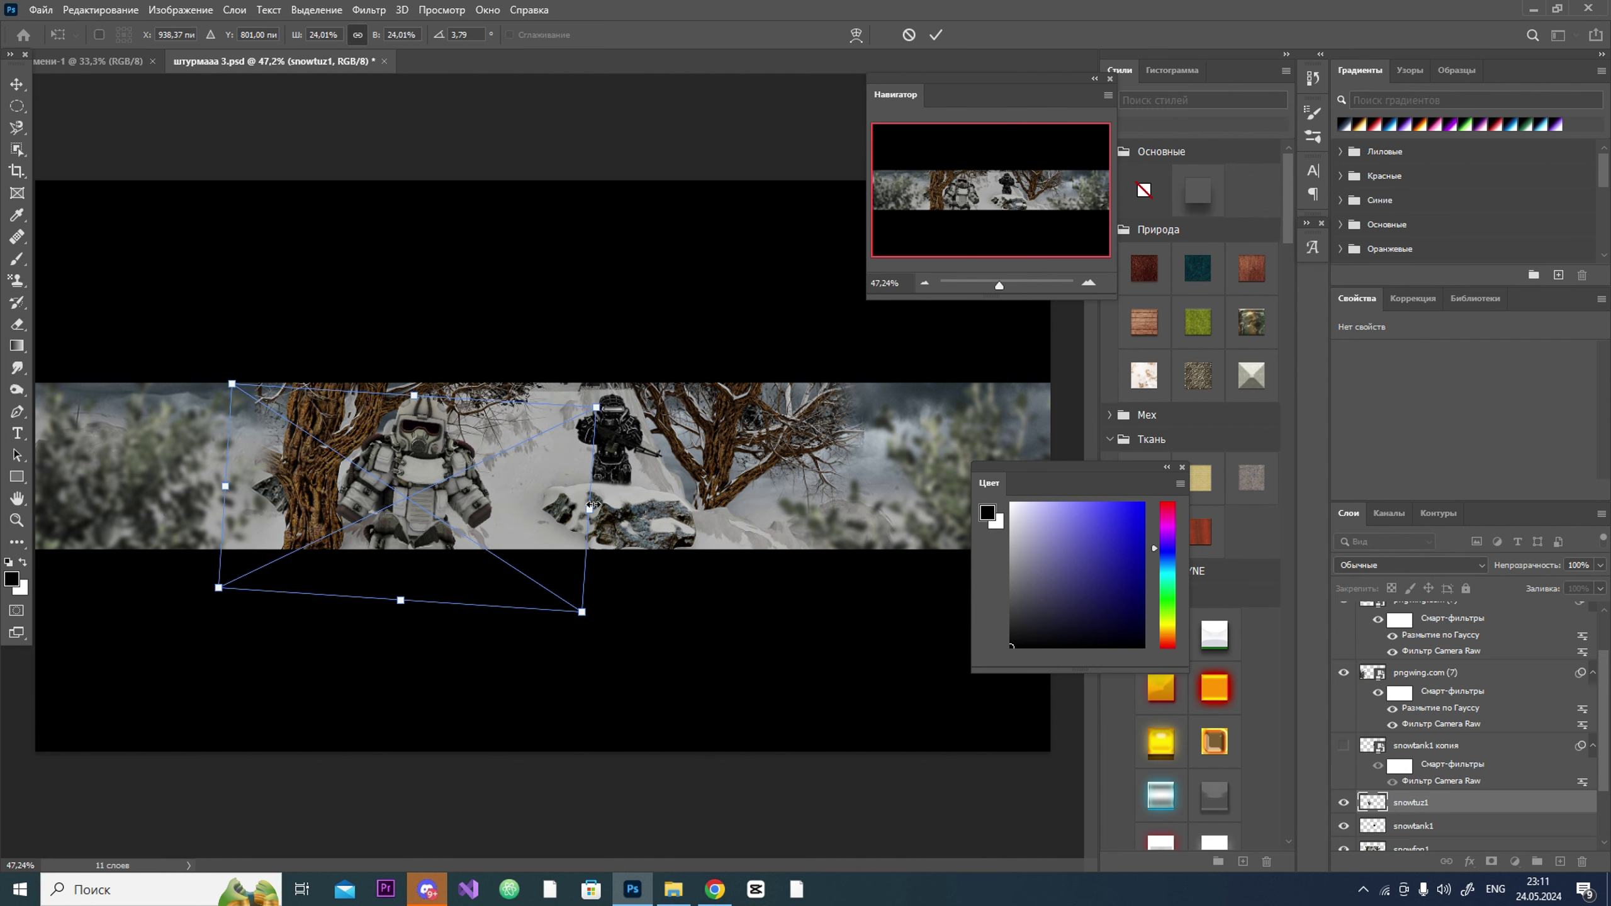
pyautogui.moveTo(590, 506); pyautogui.dragTo(471, 520)
pyautogui.moveTo(999, 285); pyautogui.dragTo(1006, 285)
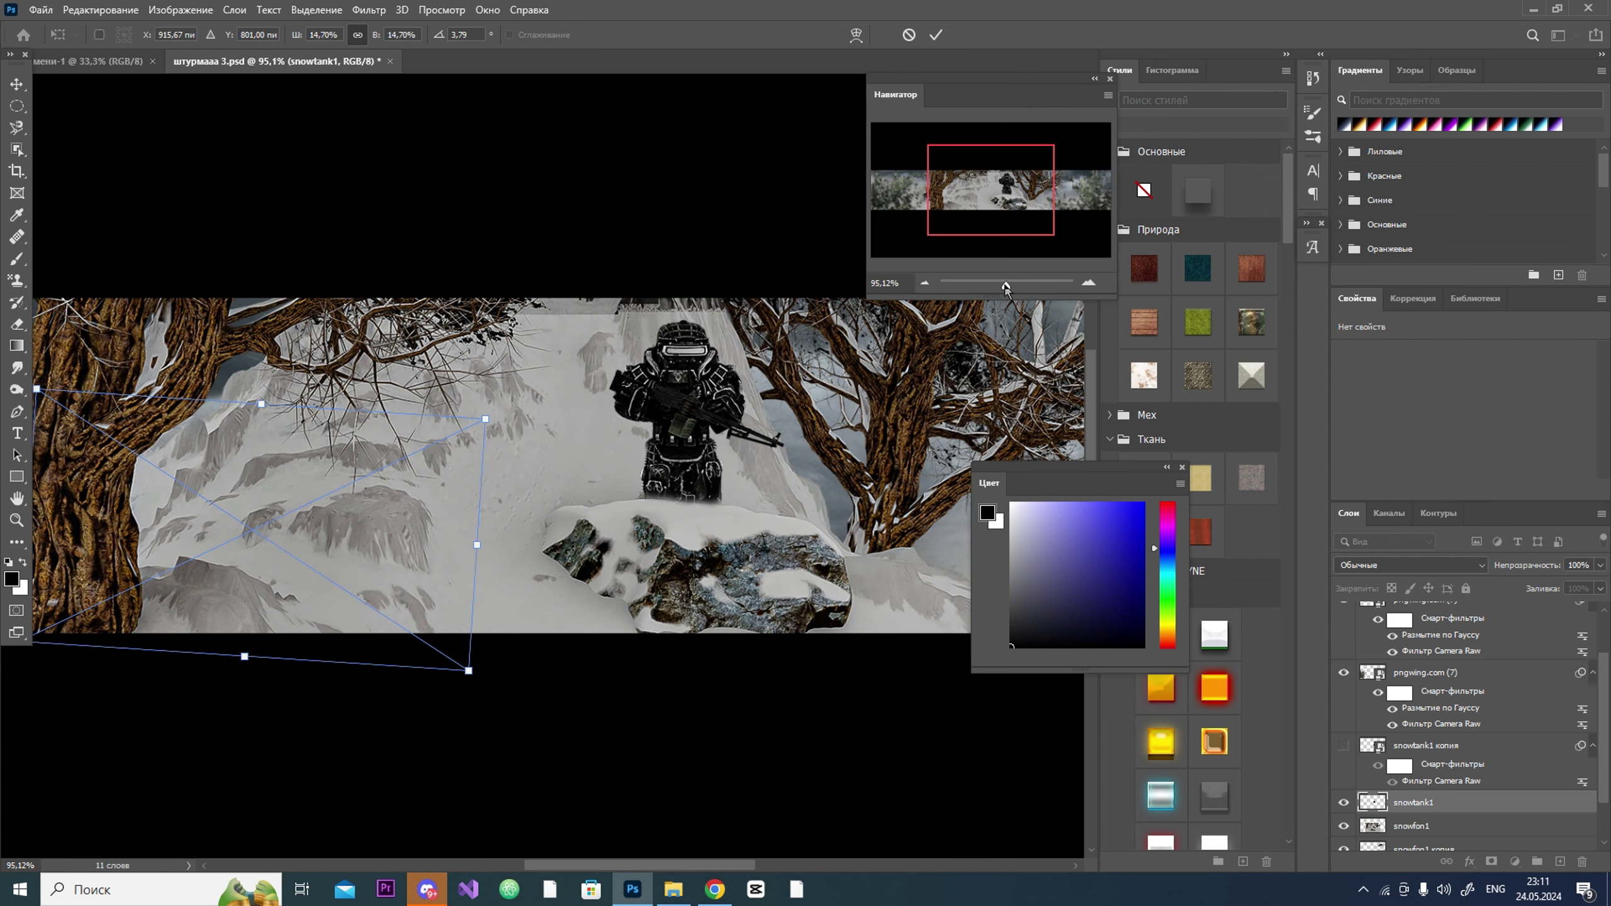
pyautogui.moveTo(347, 548); pyautogui.dragTo(280, 545)
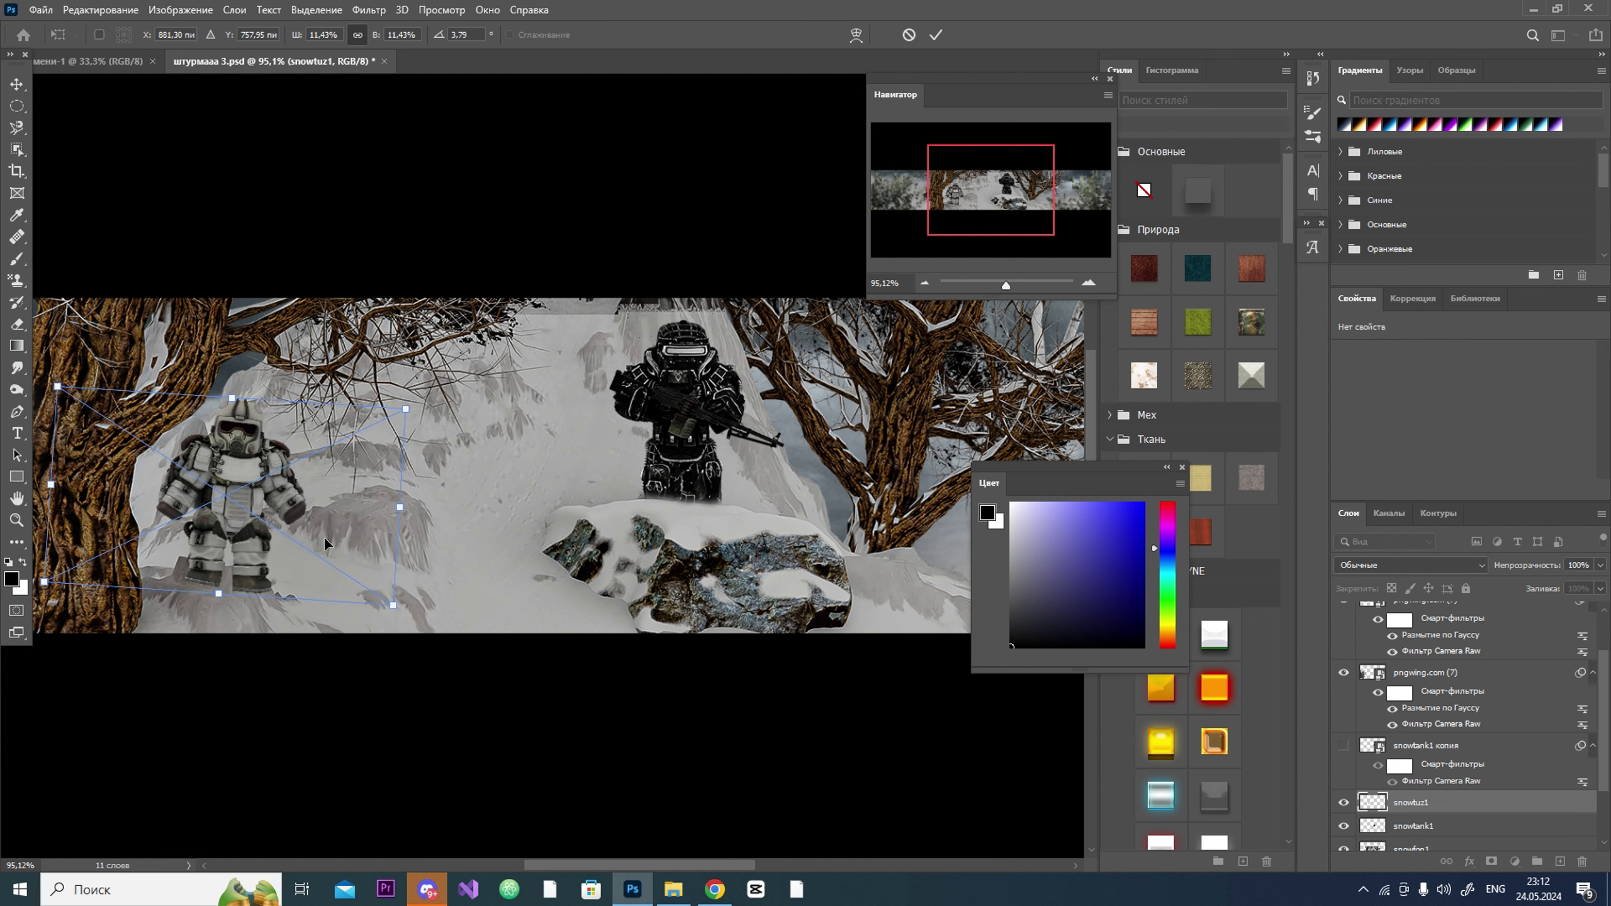
# Step: Try snowtuz1 further from the left tree, scaled to about 10.82% and rotated to about -1.36°
pyautogui.moveTo(399, 508); pyautogui.dragTo(430, 416)
pyautogui.moveTo(462, 332); pyautogui.dragTo(539, 381)
pyautogui.moveTo(354, 412); pyautogui.dragTo(537, 473)
pyautogui.moveTo(411, 504); pyautogui.dragTo(399, 511)
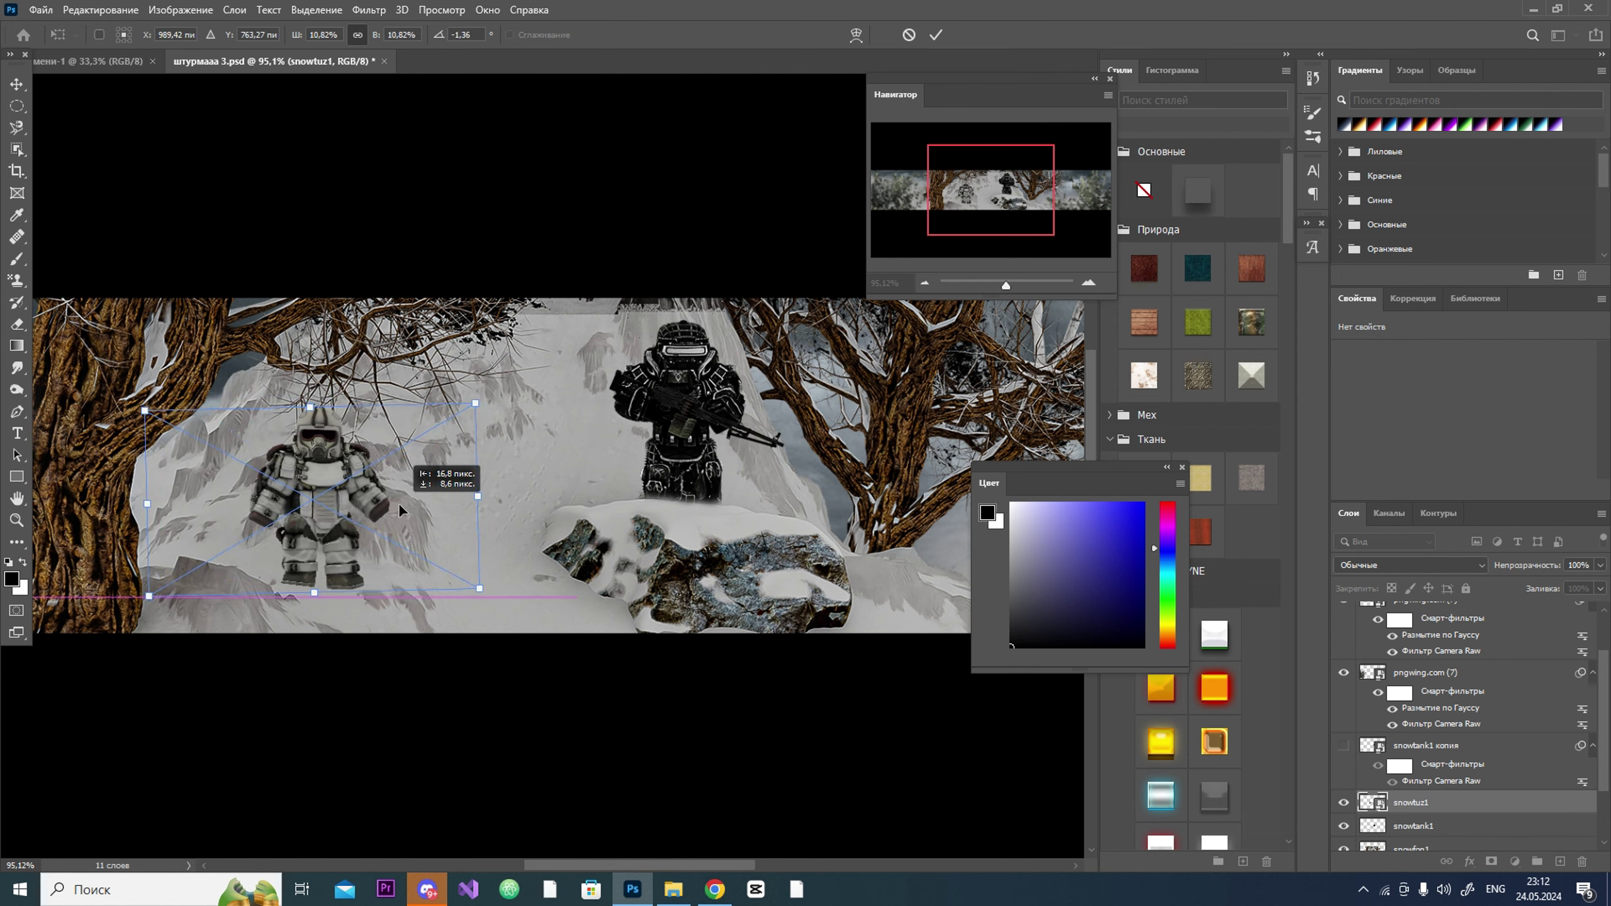
# Step: Preview the snowolenb1, snowgrib1 and snowao61 renders in the Downloads folder, then return to the banner
pyautogui.hotkey('alt', 'Tab')
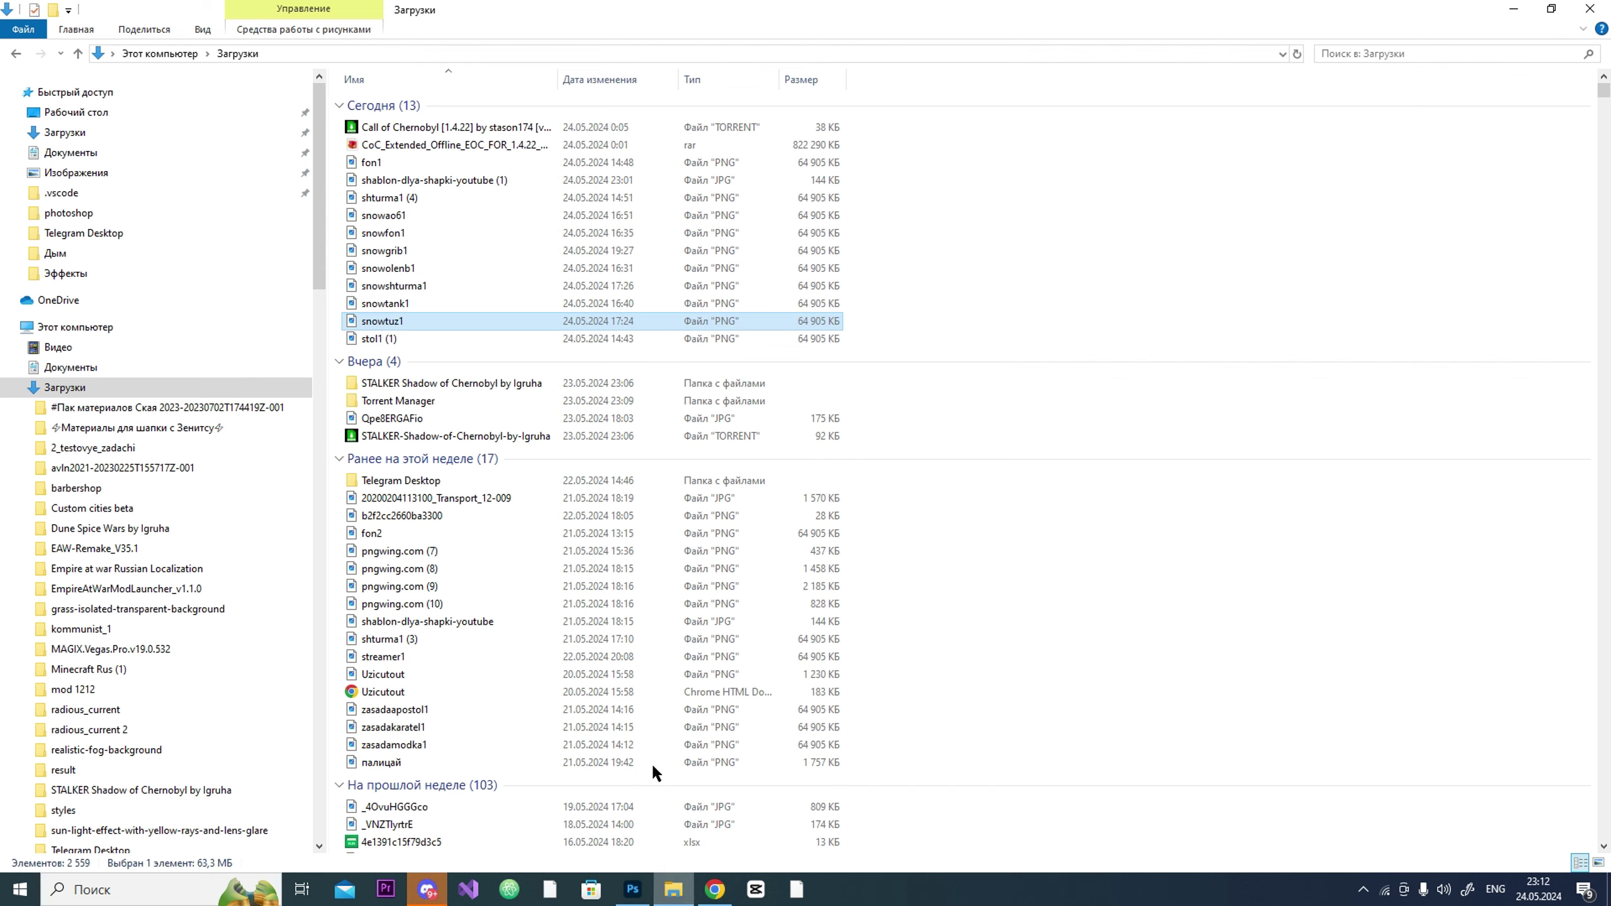
pyautogui.click(406, 268)
pyautogui.press('space')
pyautogui.click(486, 251)
pyautogui.press('space')
pyautogui.click(453, 215)
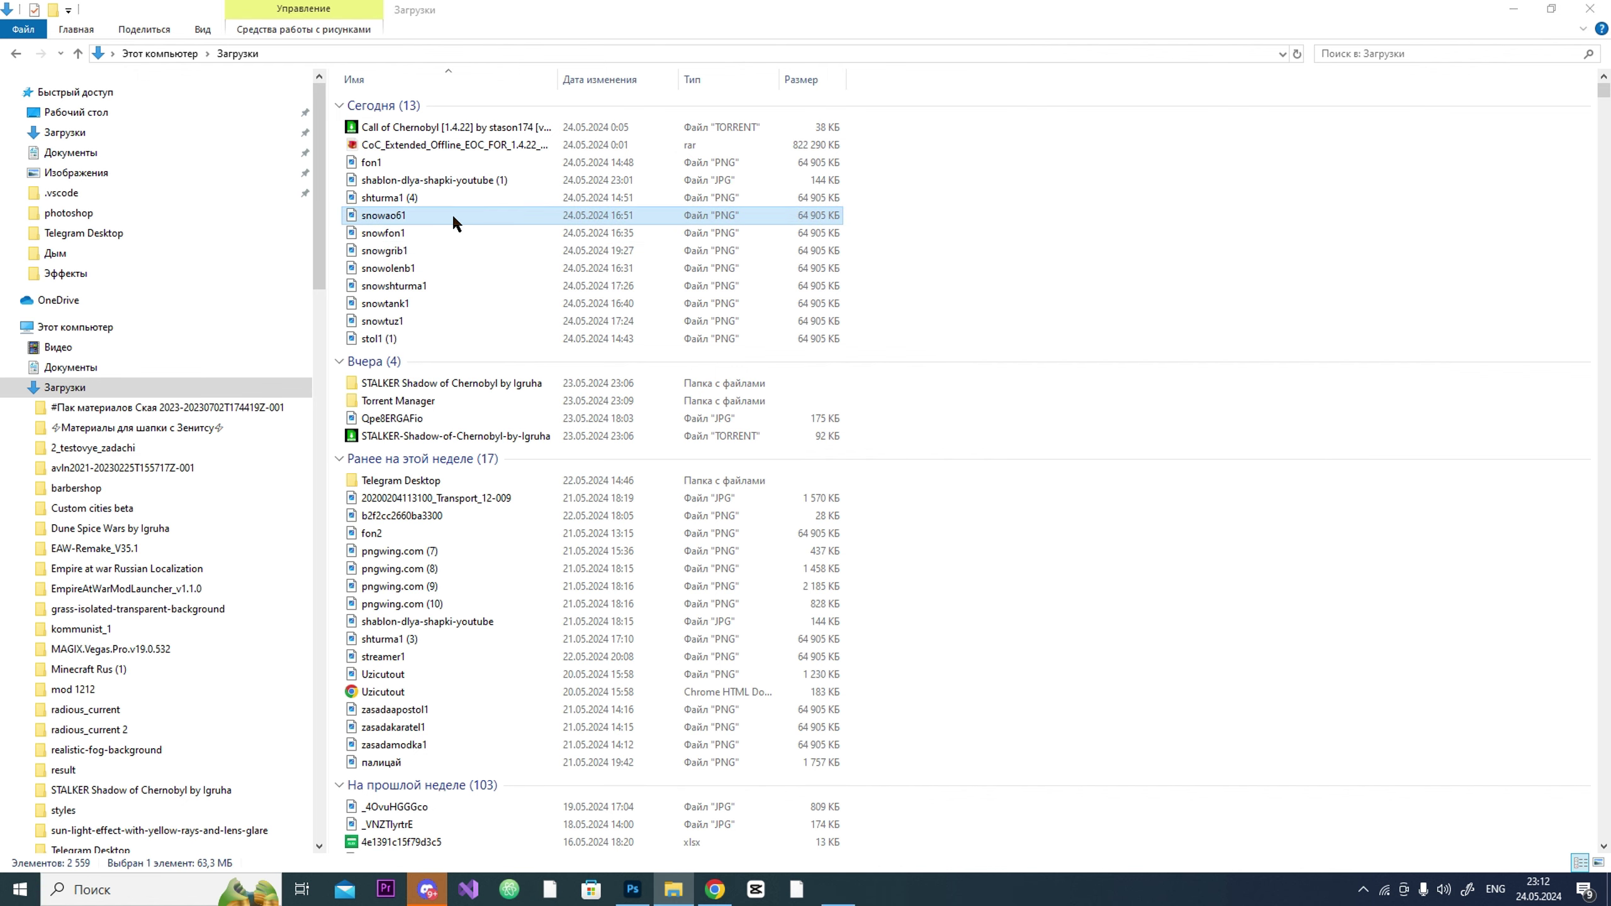
pyautogui.press('space')
pyautogui.click(1460, 264)
pyautogui.hotkey('alt', 'Tab')
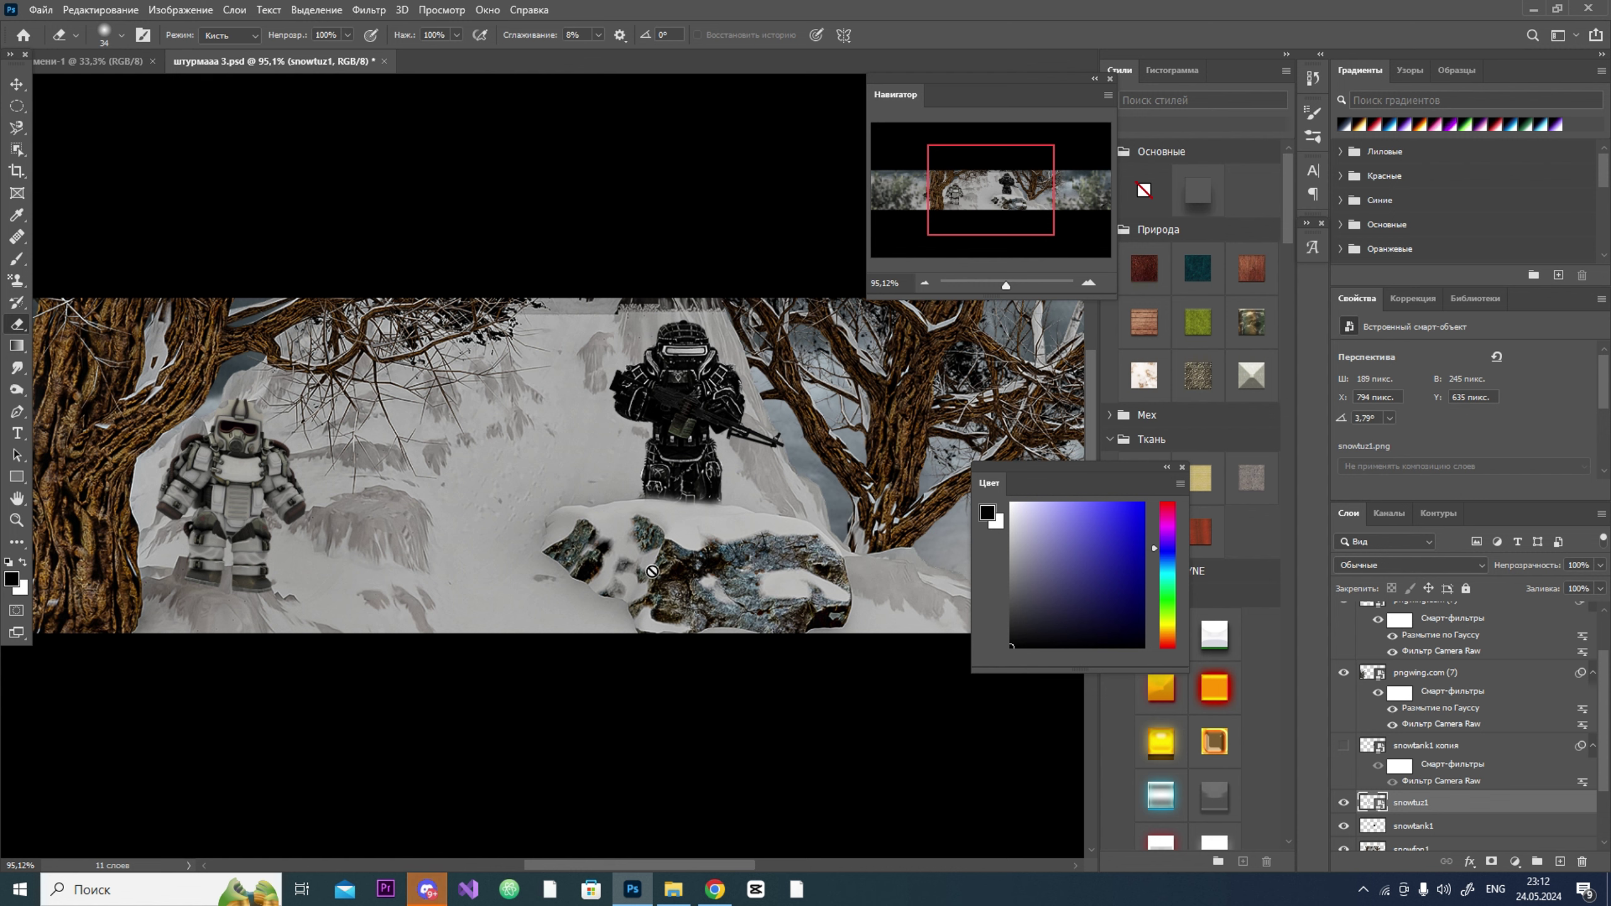
# Step: Try snowtank1 in front of the left tree, enlarged to about 345 × 416 px, with the snowtuz1 layer hidden
pyautogui.scroll(-1, 1424, 745)
pyautogui.click(1413, 803)
pyautogui.hotkey('ctrl', 't')
pyautogui.moveTo(681, 431); pyautogui.dragTo(222, 482)
pyautogui.moveTo(304, 628); pyautogui.dragTo(398, 695)
pyautogui.press('Return')
pyautogui.press('e')
pyautogui.click(1343, 778)
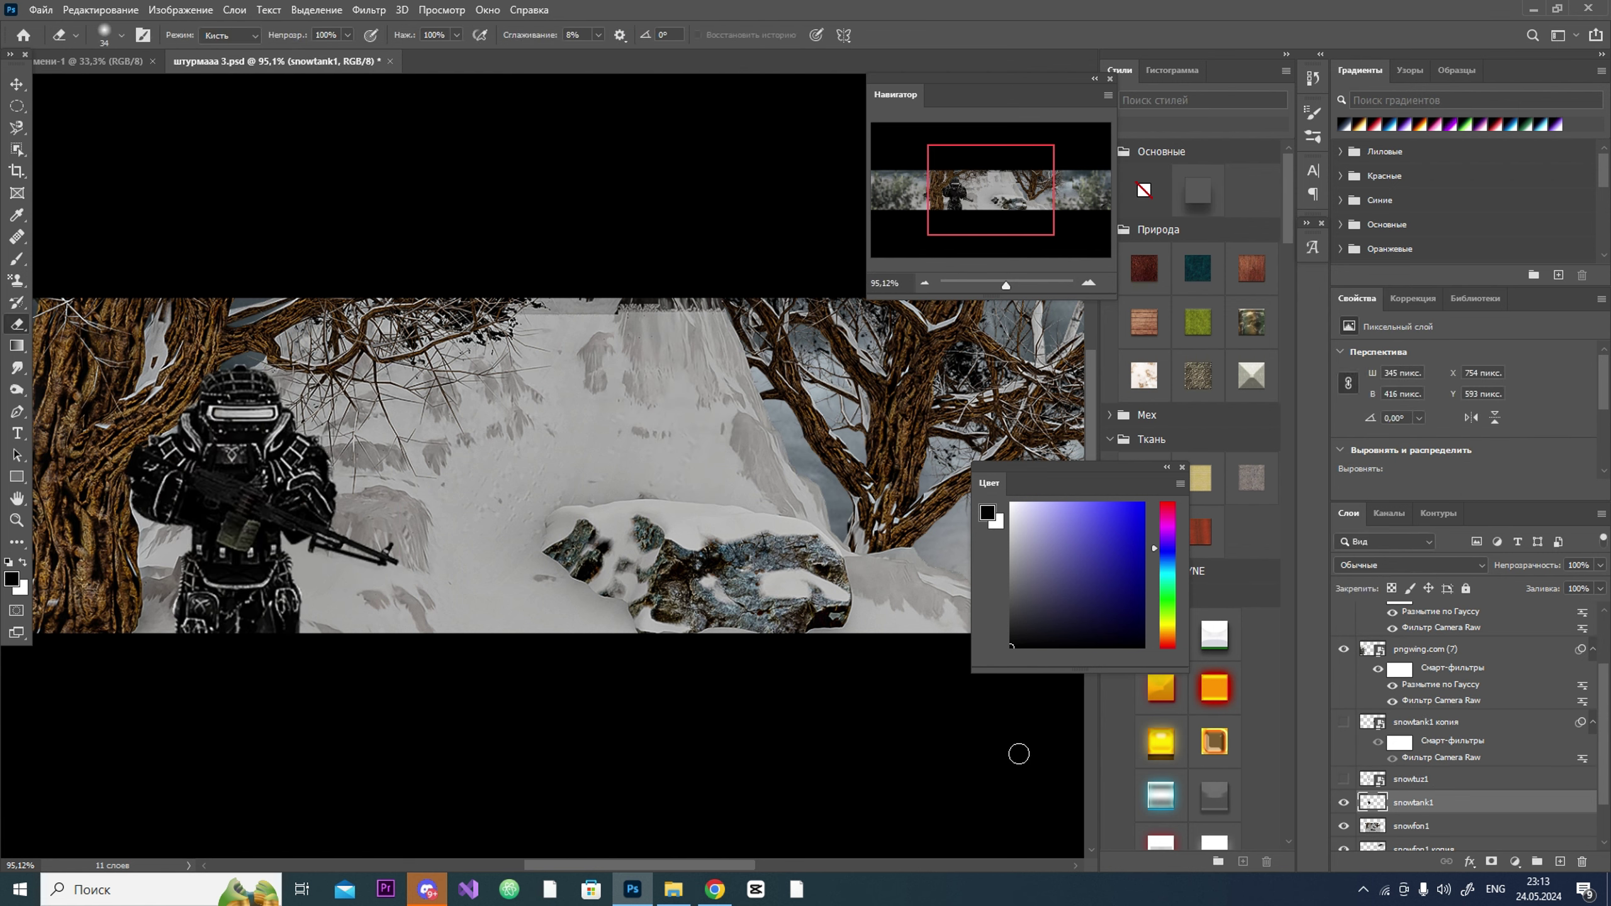
# Step: Undo the snowtank1 move and enlargement, and remove the snowtuz1 and rasterized snowtank1 layers
pyautogui.hotkey('ctrl', 'z')
pyautogui.hotkey('ctrl', 'z')
pyautogui.hotkey('ctrl', 'z')
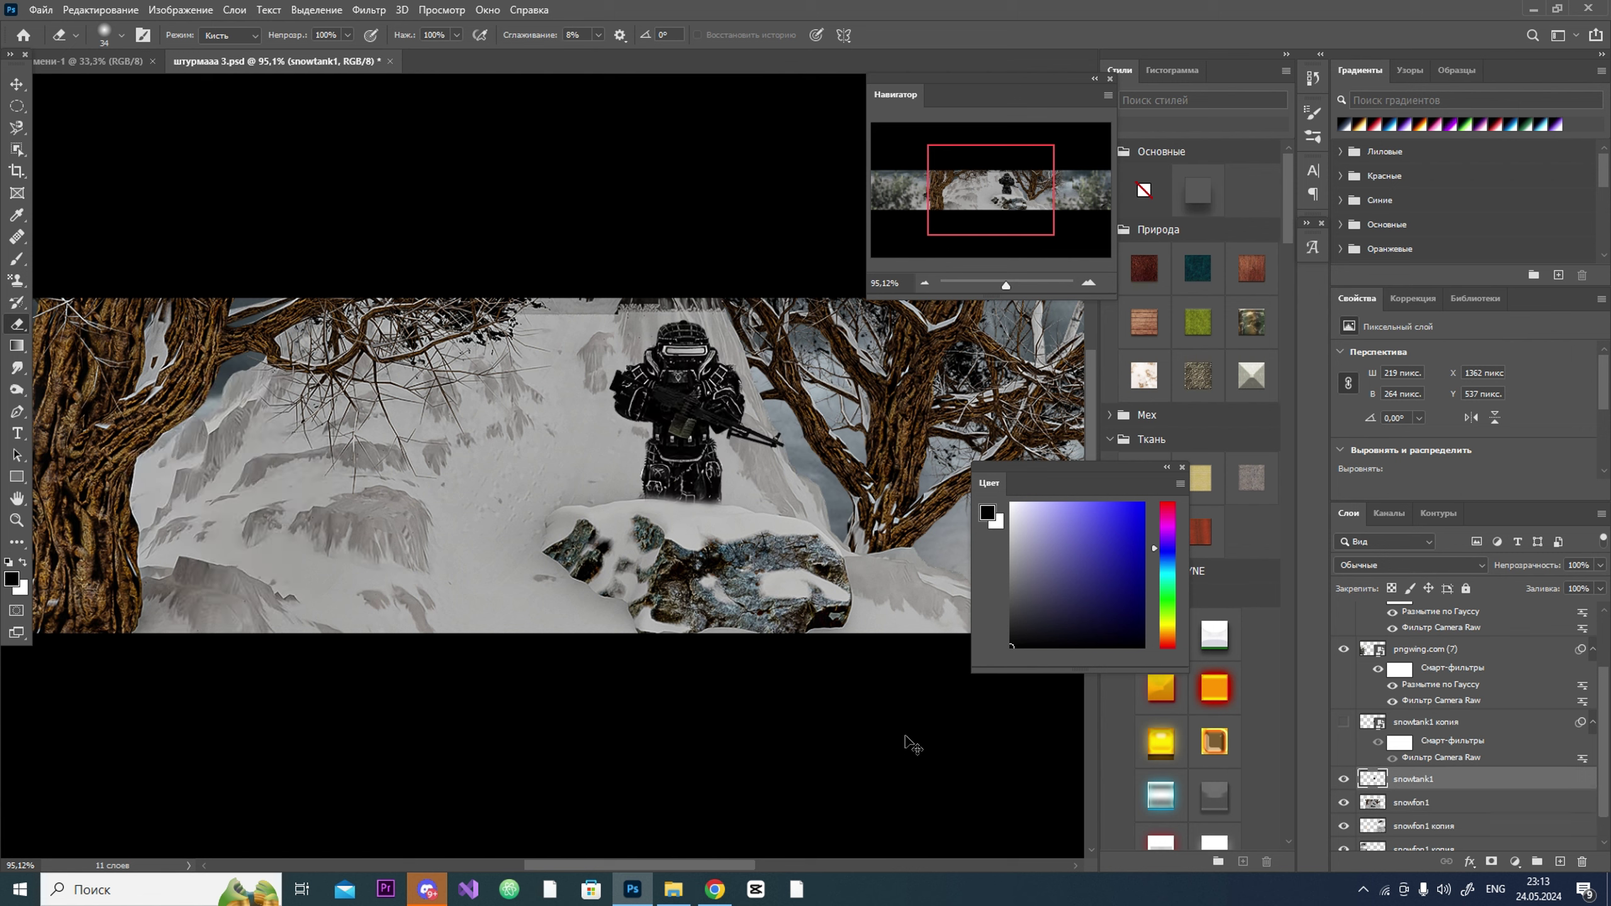
pyautogui.press('Delete')
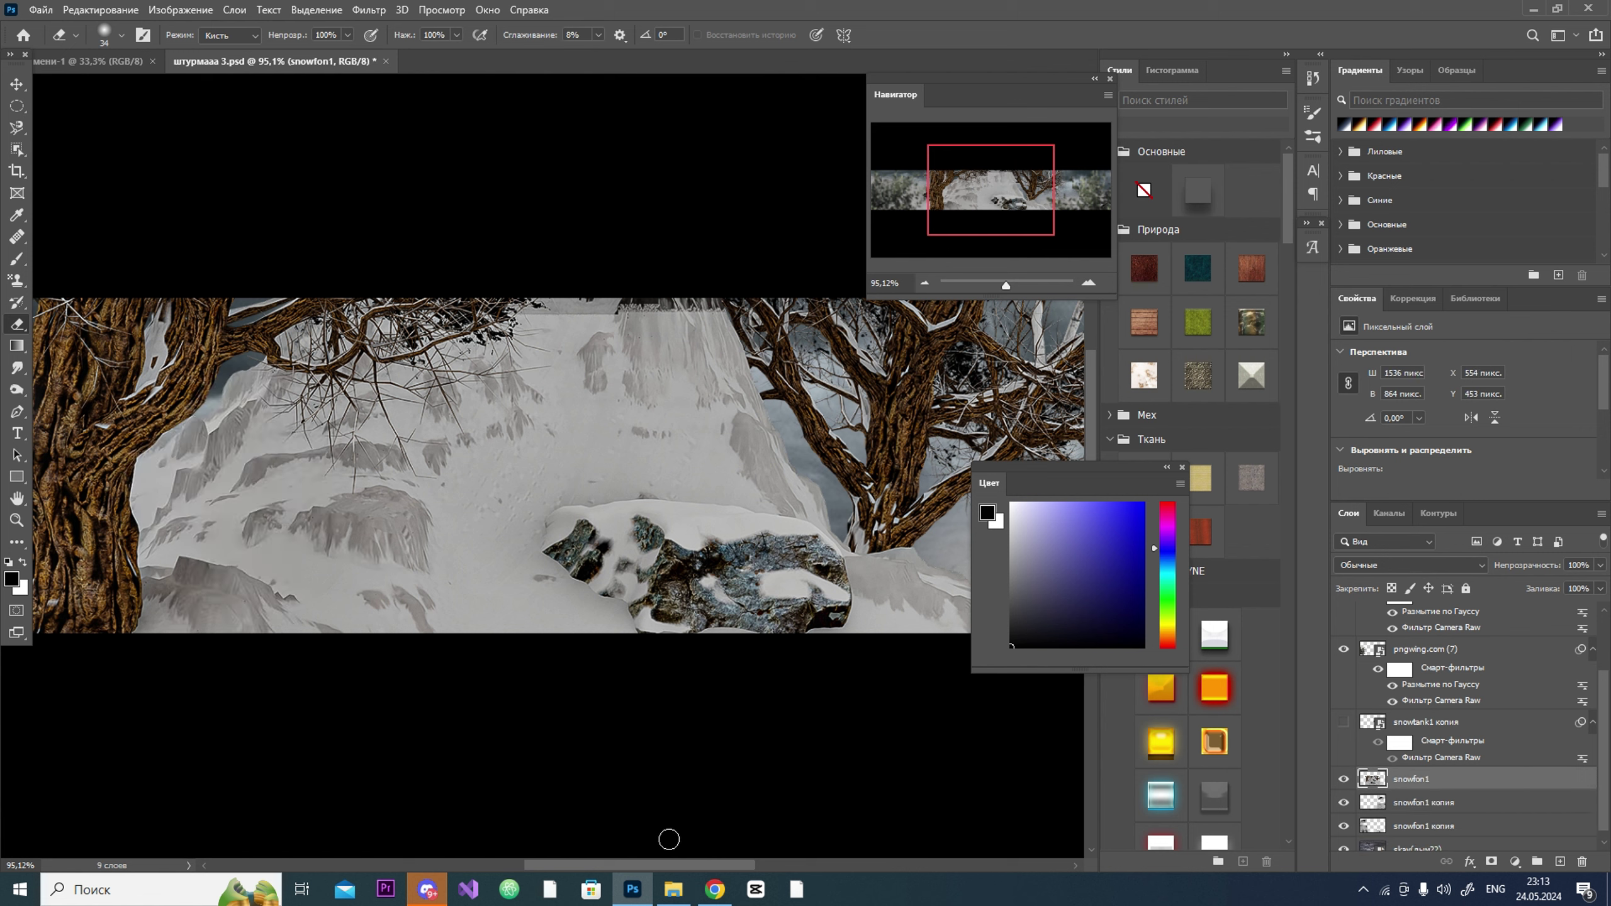
# Step: Place the snowtank1 render again in front of the left tree, scaled to about 442 × 535 px and rotated 1.32°
pyautogui.click(673, 889)
pyautogui.moveTo(406, 313); pyautogui.dragTo(521, 520)
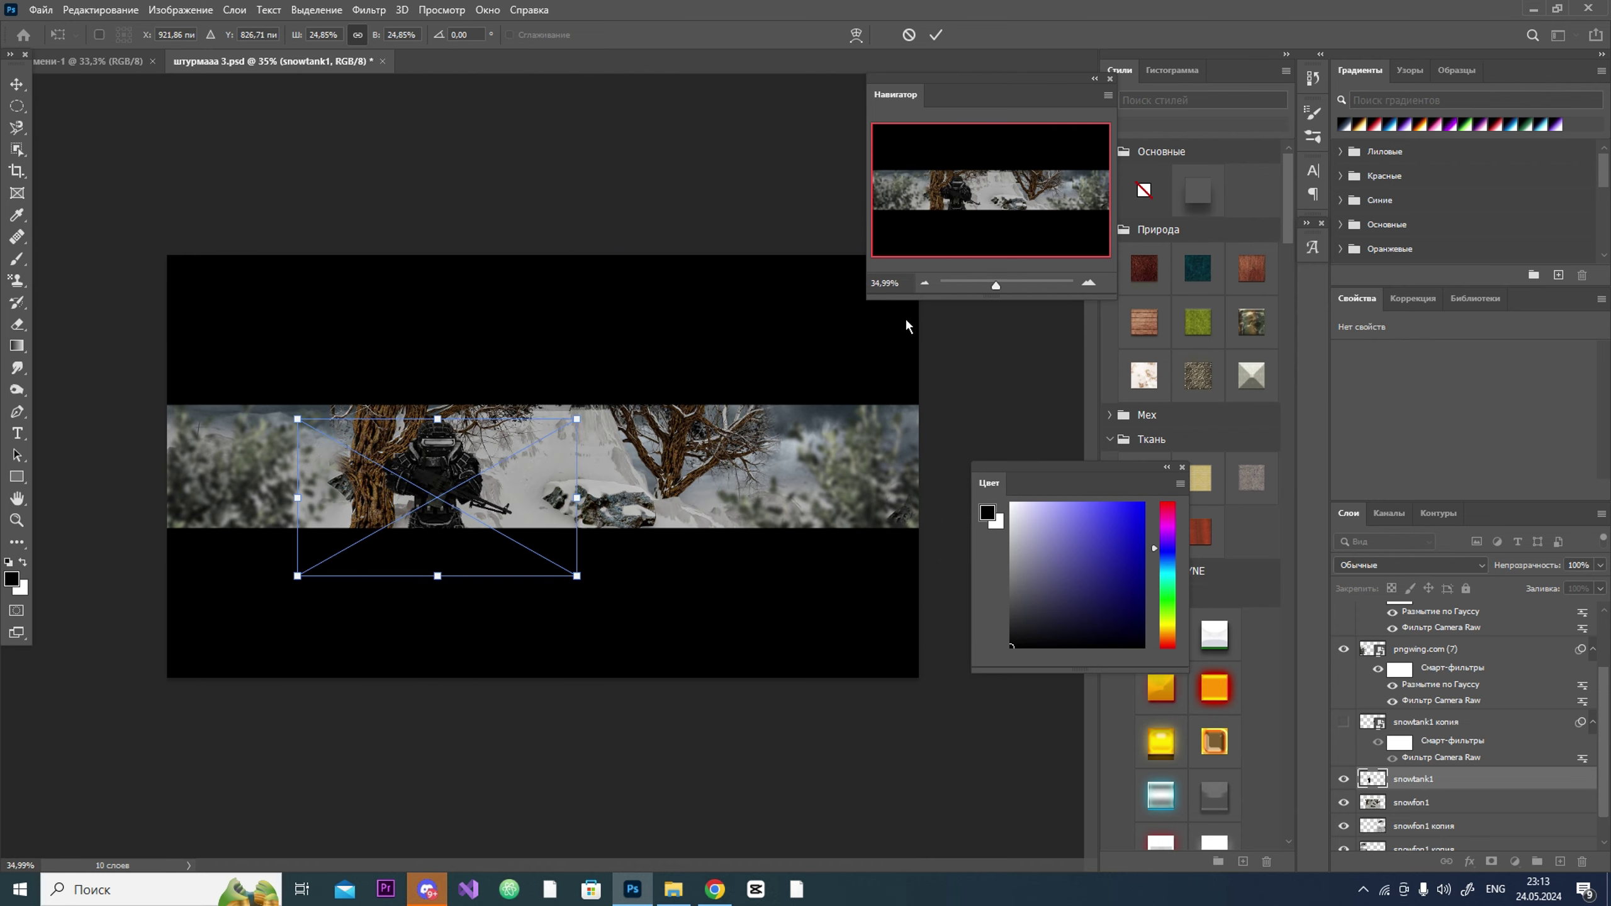
pyautogui.moveTo(995, 285); pyautogui.dragTo(1003, 285)
pyautogui.moveTo(507, 495); pyautogui.dragTo(503, 501)
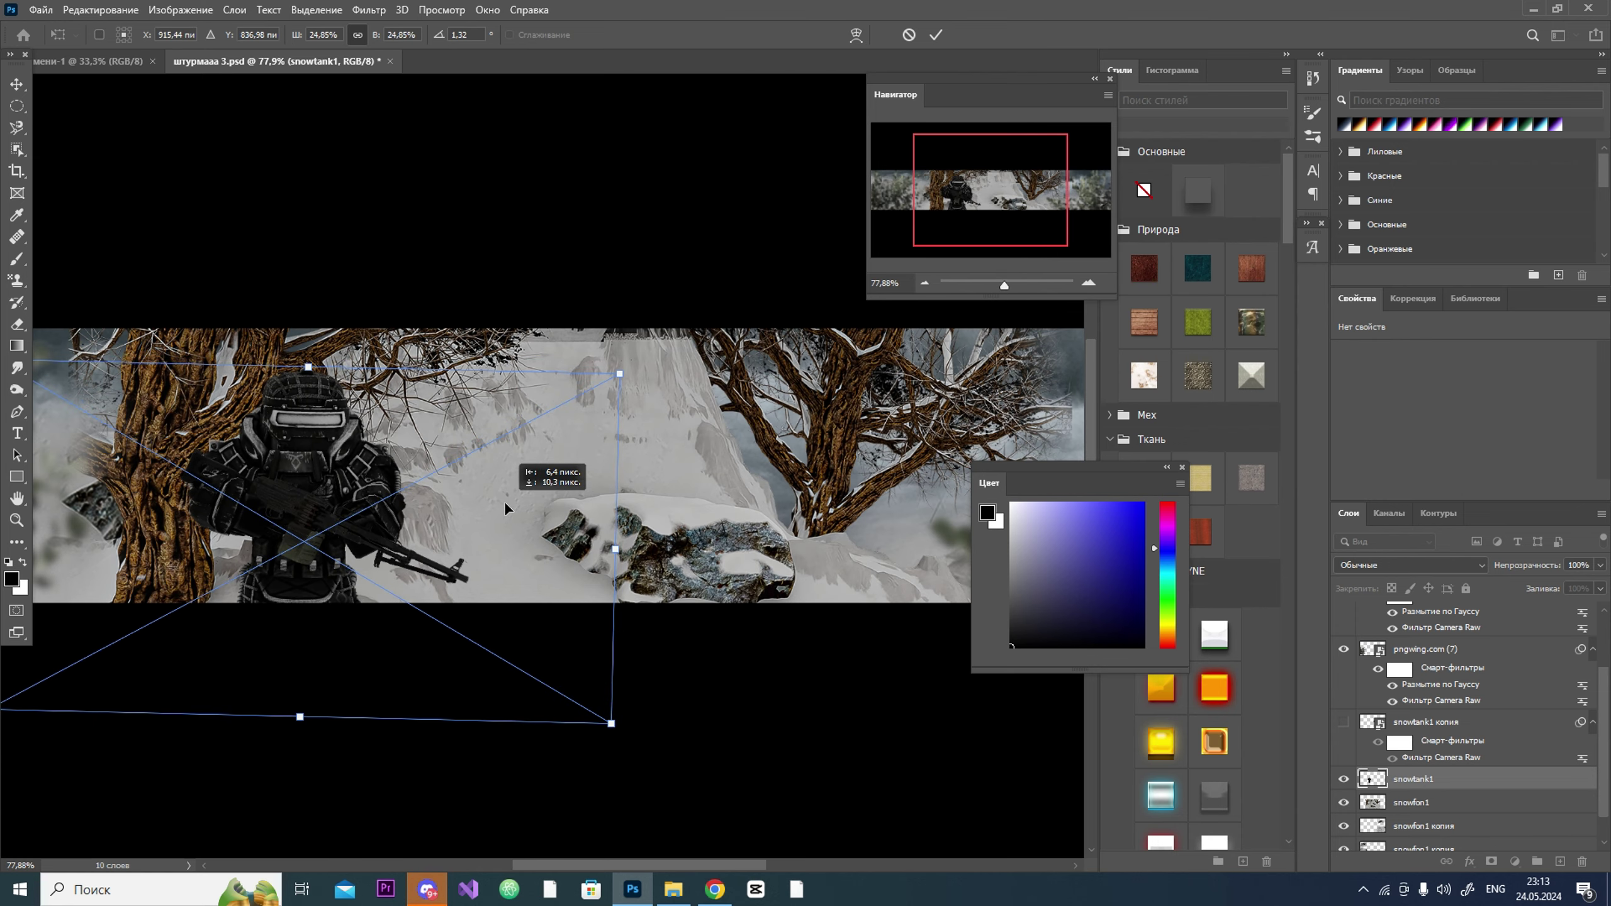
pyautogui.press('Return')
pyautogui.press('e')
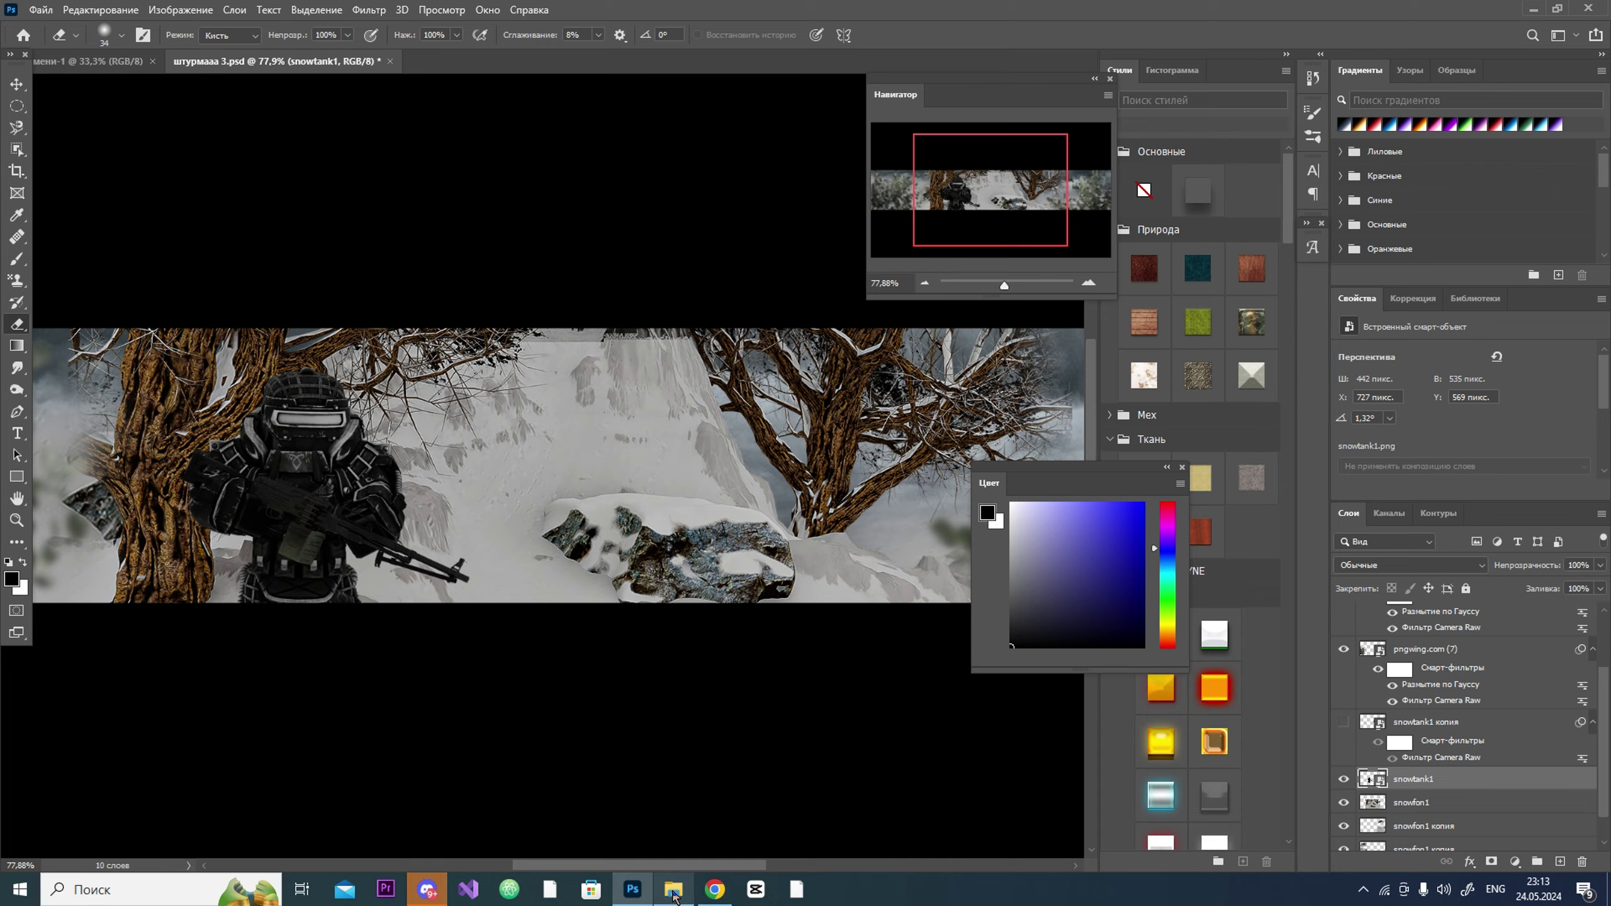
# Step: Apply the Camera Raw filter to the large snowtank1 with raised exposure, contrast +23, texture +36 and clarity +33
pyautogui.hotkey('ctrl', 'alt', 'f')
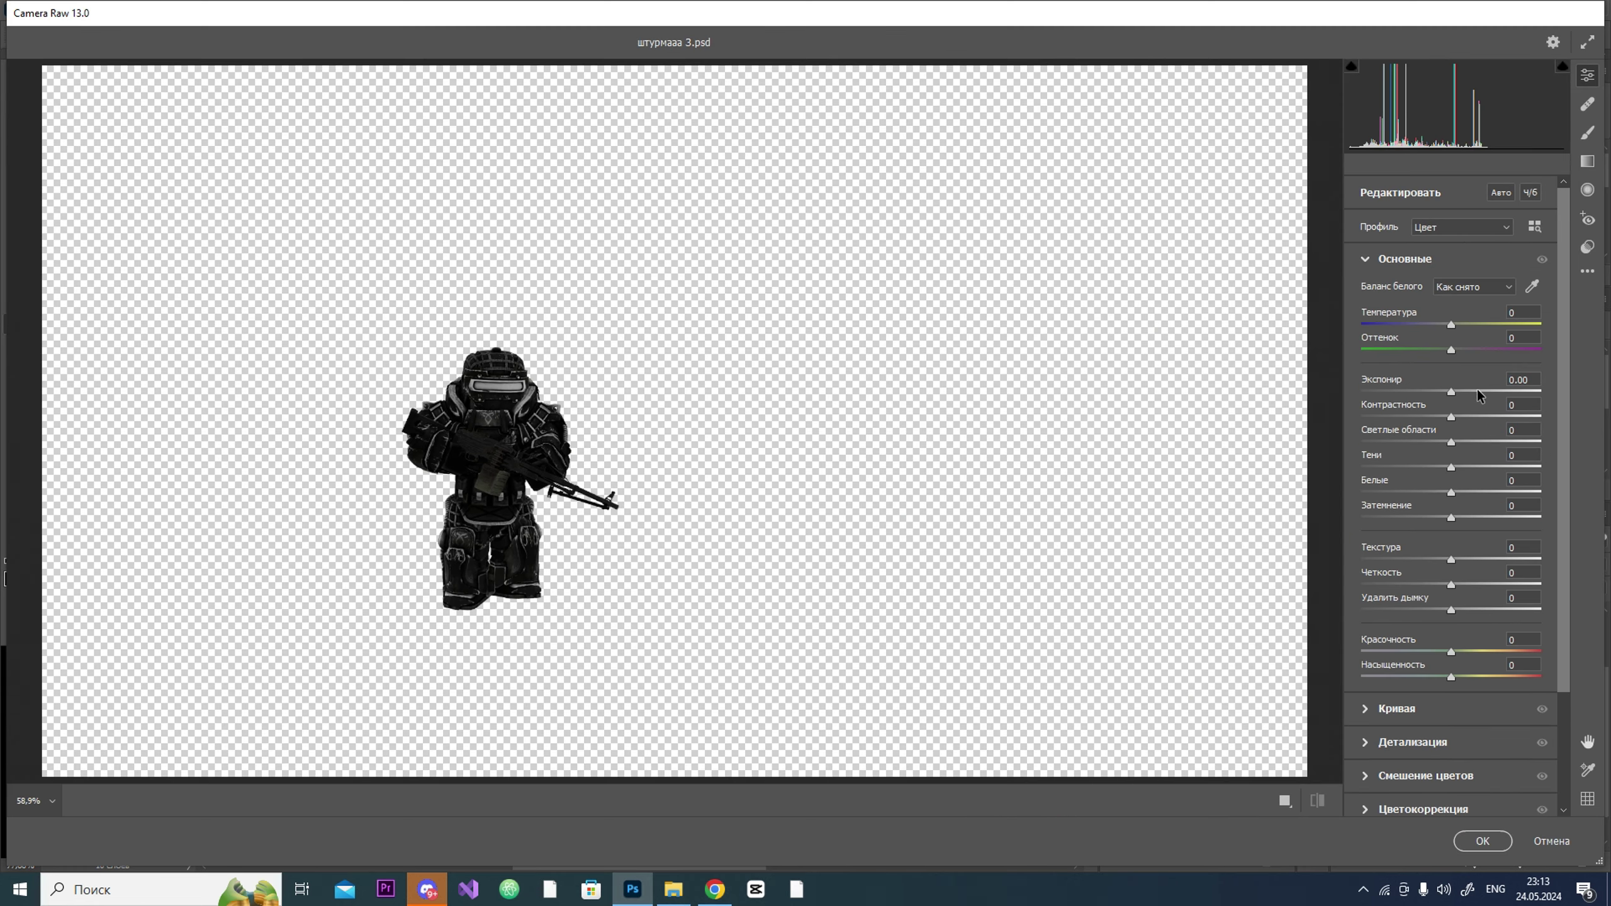
pyautogui.click(1438, 740)
pyautogui.click(1426, 274)
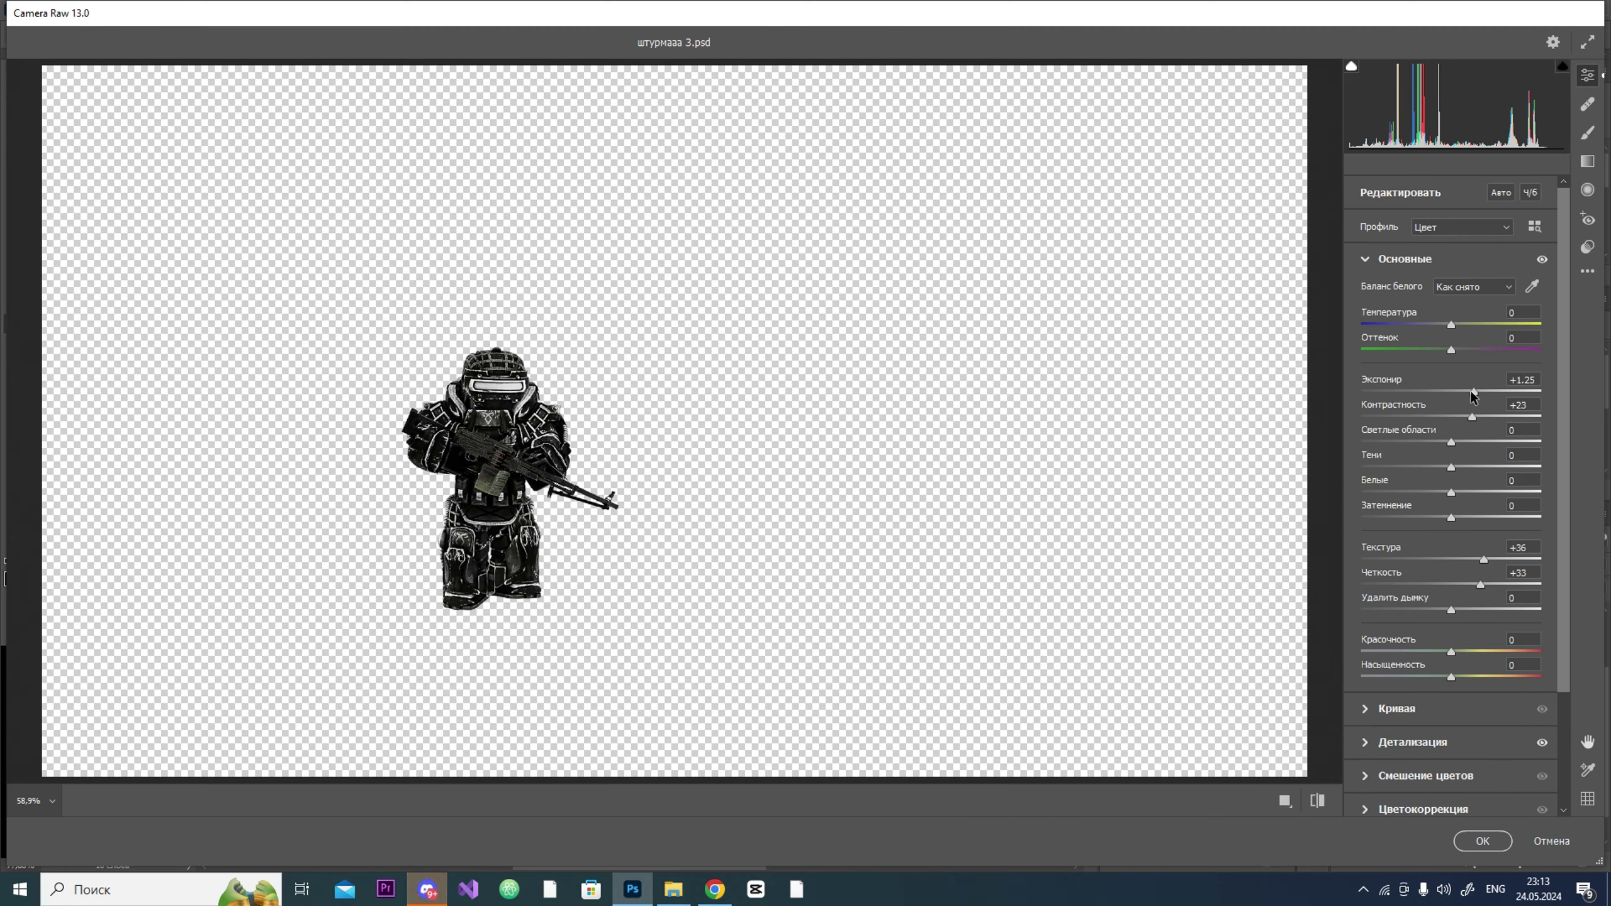
pyautogui.click(1522, 380)
pyautogui.press('Return')
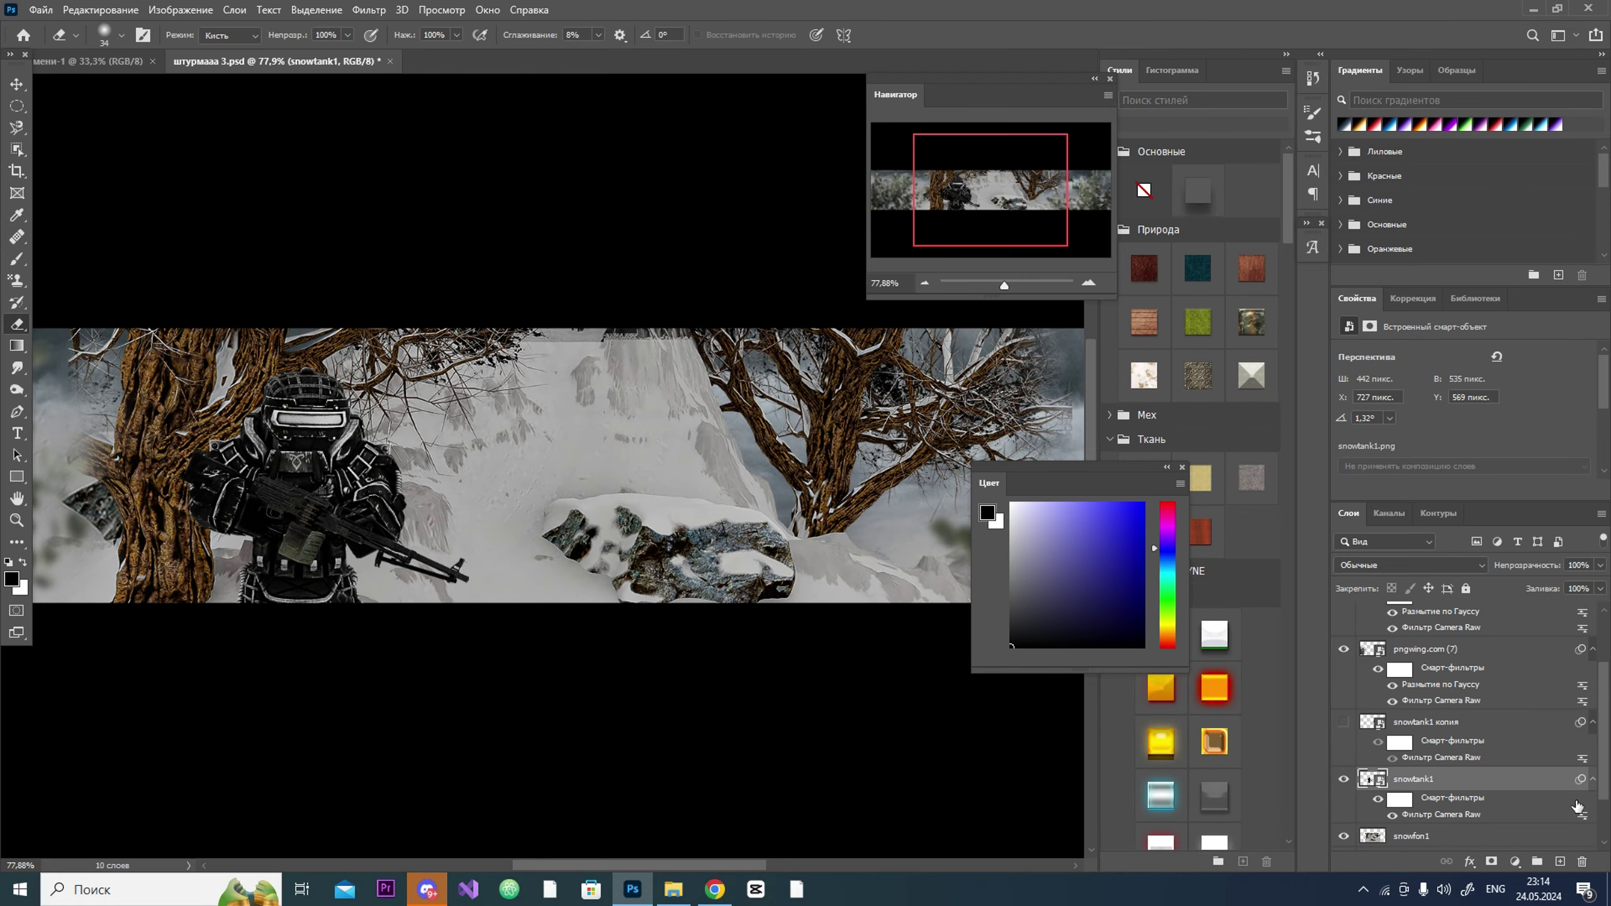
# Step: Place the snowtuz1 render beside the large snowtank1 character, scaled to about 10.77%
pyautogui.click(672, 890)
pyautogui.moveTo(423, 279); pyautogui.dragTo(999, 299)
pyautogui.moveTo(438, 472); pyautogui.dragTo(561, 485)
pyautogui.moveTo(993, 285); pyautogui.dragTo(1008, 285)
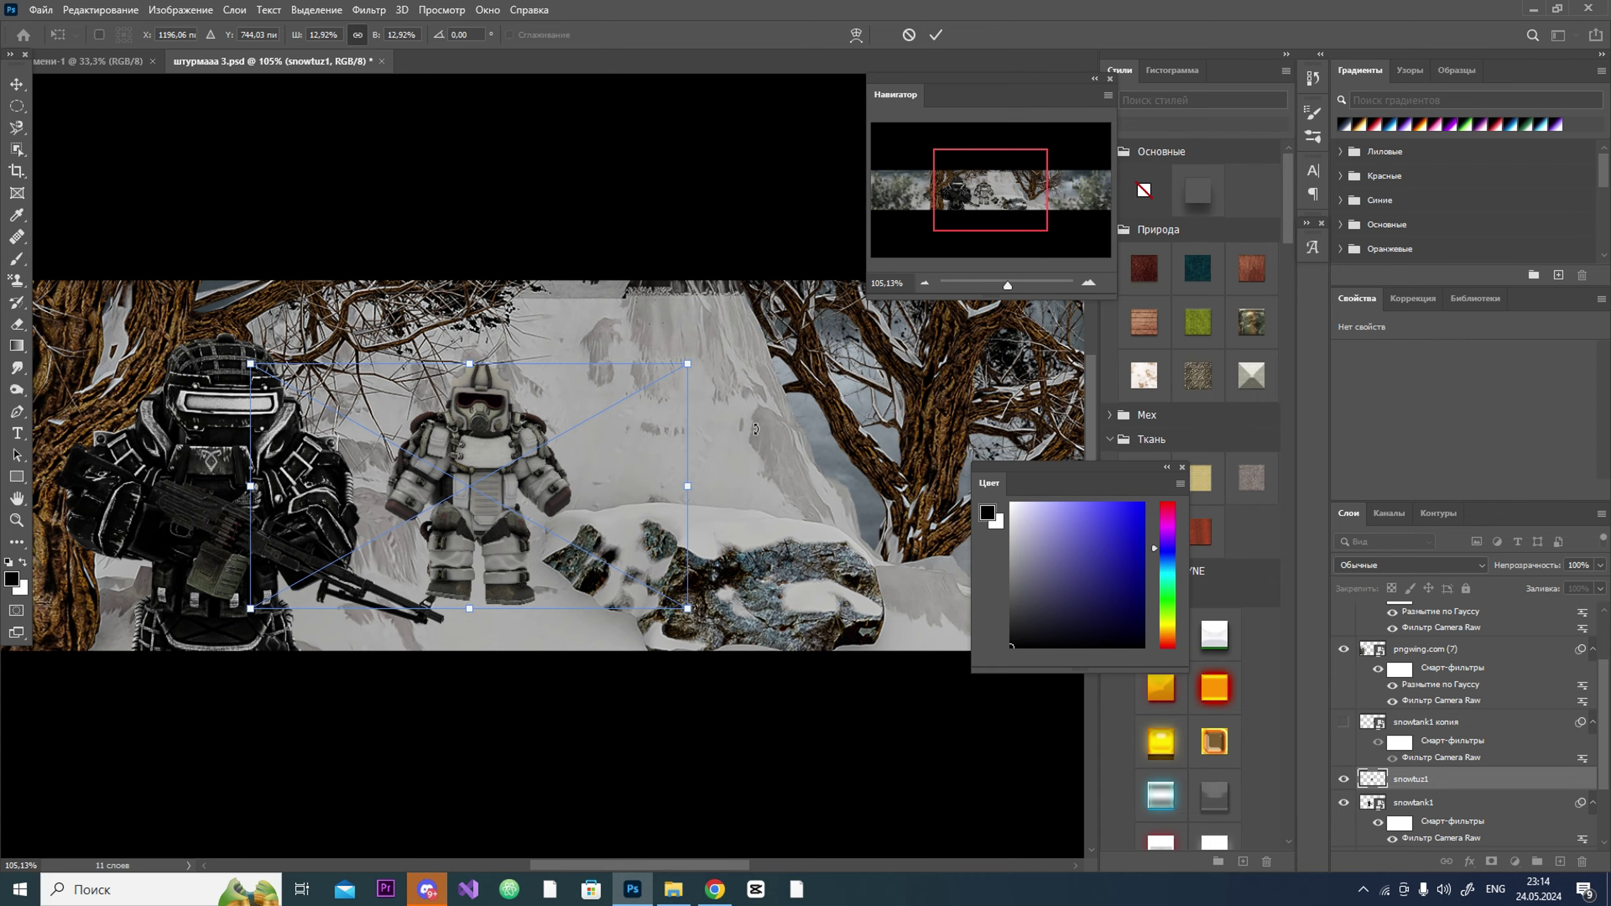
pyautogui.moveTo(507, 450)
pyautogui.mouseDown()
pyautogui.moveTo(655, 447)
pyautogui.moveTo(723, 404)
pyautogui.moveTo(552, 406)
pyautogui.moveTo(653, 502)
pyautogui.moveTo(742, 508)
pyautogui.moveTo(719, 475)
pyautogui.moveTo(406, 472)
pyautogui.moveTo(696, 473)
pyautogui.moveTo(610, 485)
pyautogui.moveTo(624, 496)
pyautogui.moveTo(419, 501)
pyautogui.mouseUp()
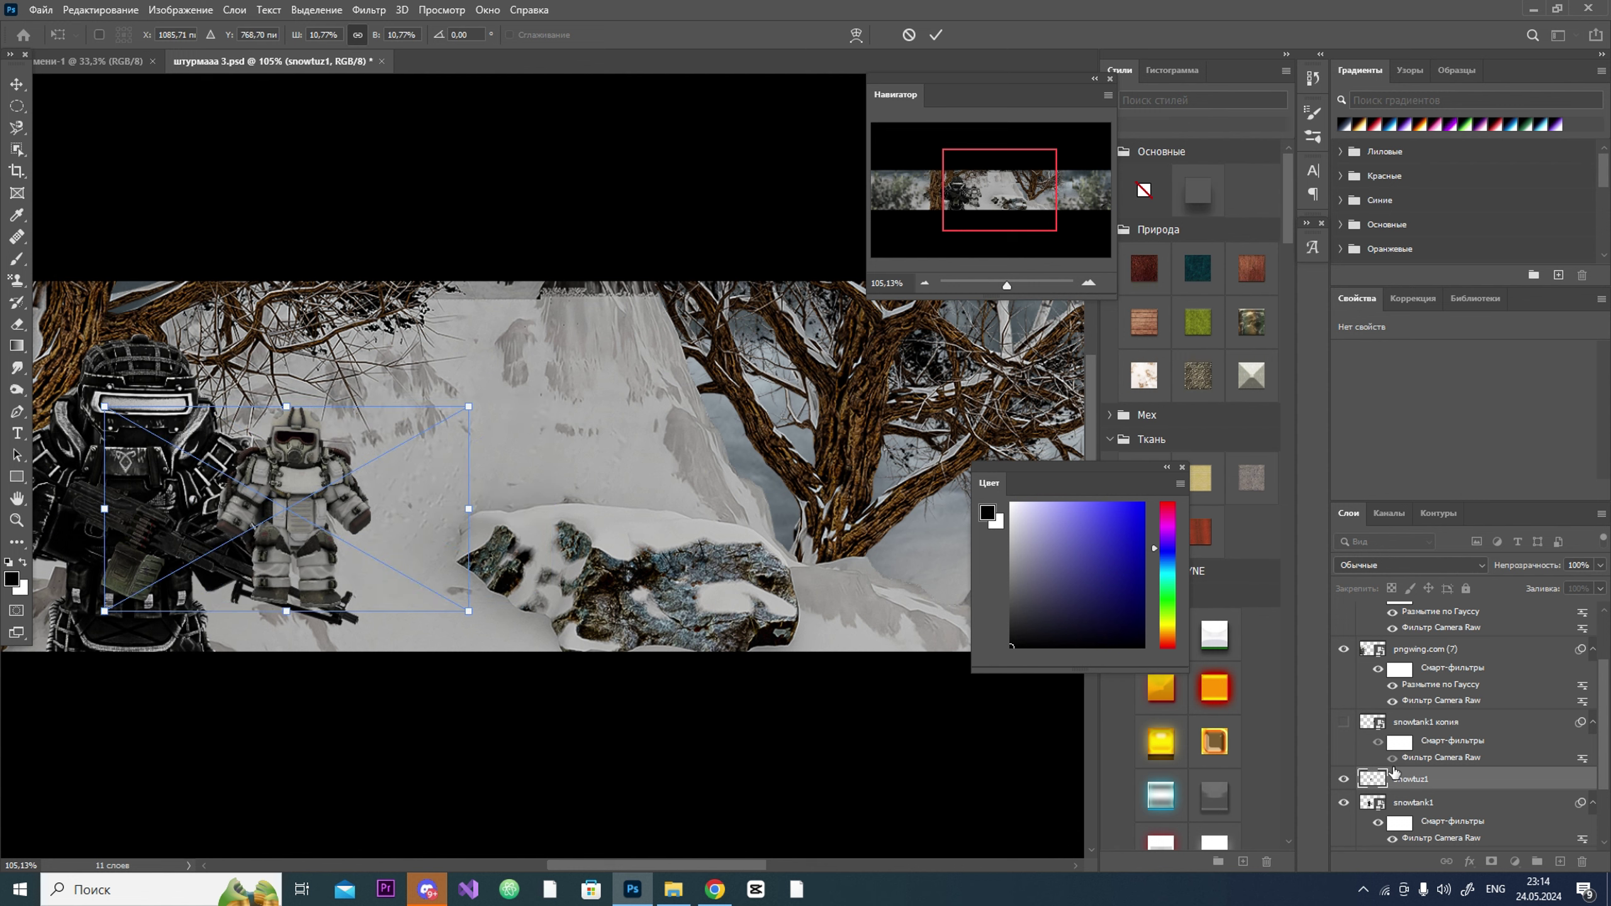
pyautogui.press('Return')
pyautogui.press('e')
# Step: Move the snowtuz1 layer below snowtank1, scale it to about 12.84% and stand it between snowtank1 and the rock
pyautogui.hotkey('ctrl', 't')
pyautogui.moveTo(675, 536); pyautogui.dragTo(530, 528)
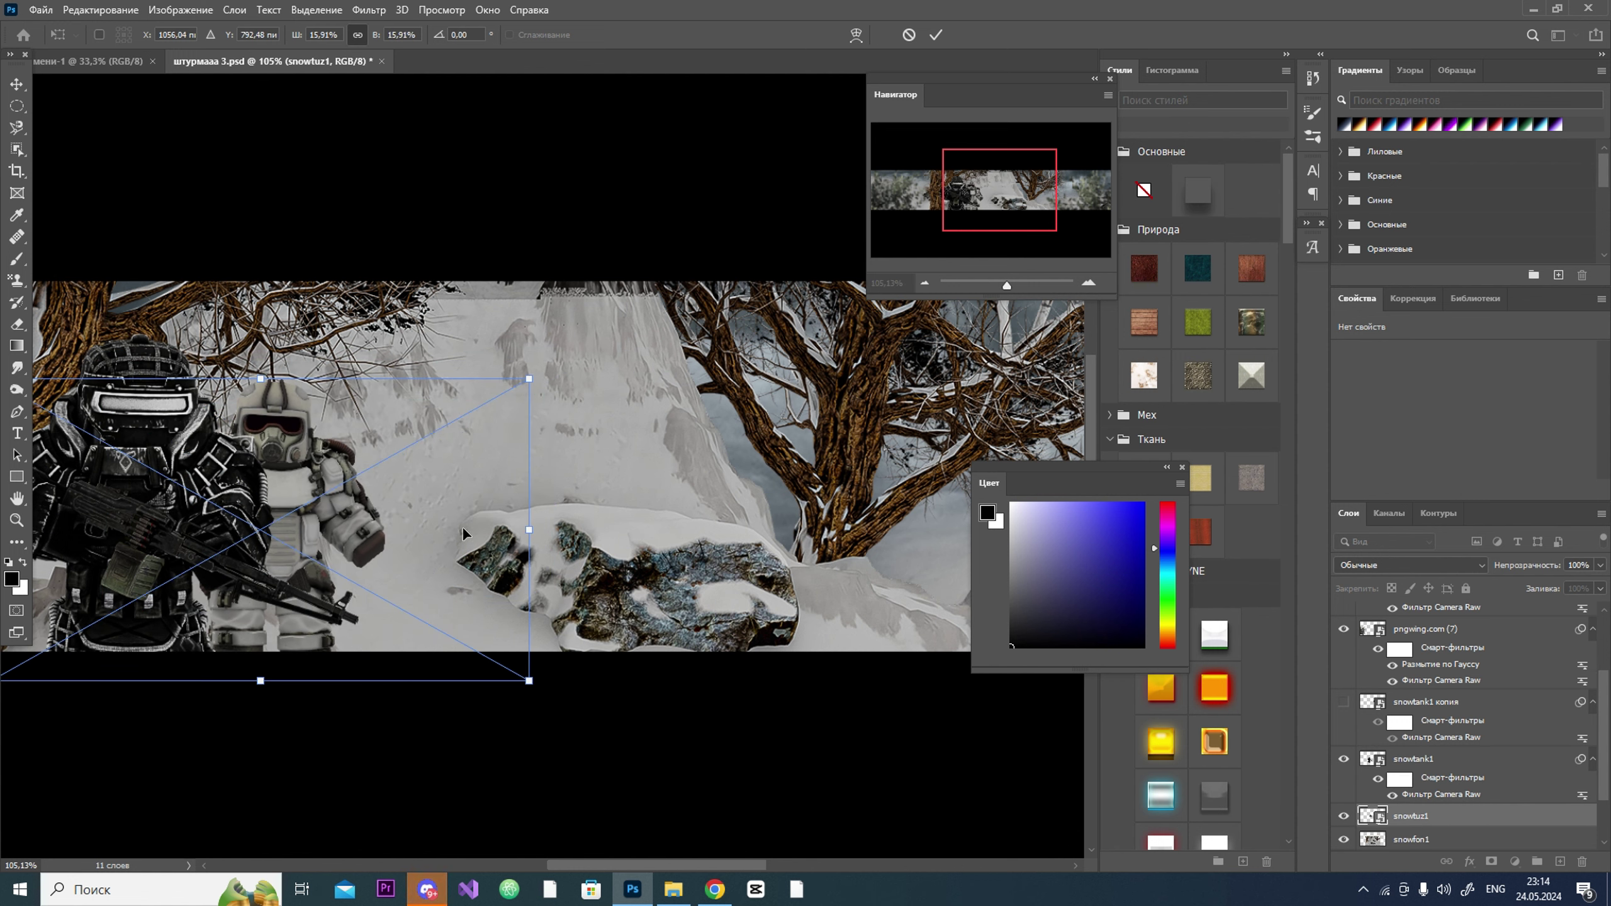
pyautogui.moveTo(405, 533); pyautogui.dragTo(494, 549)
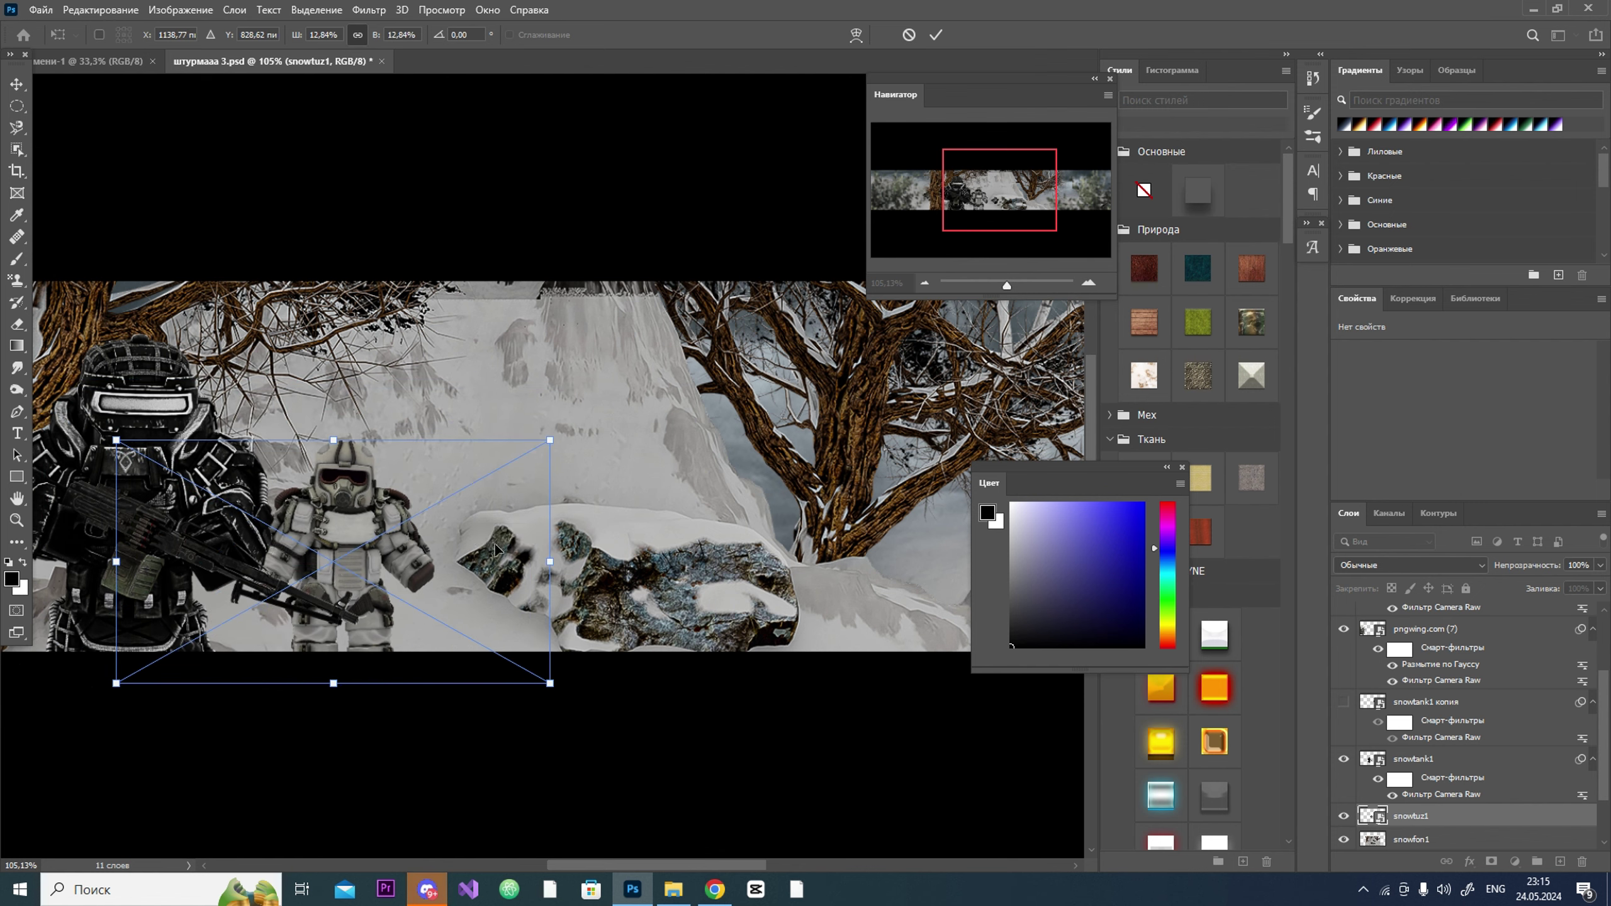
pyautogui.click(937, 36)
pyautogui.press('e')
# Step: Place the snowao61 render from Downloads, shrunk to stand on the snow between snowtank1 and the rock
pyautogui.click(662, 895)
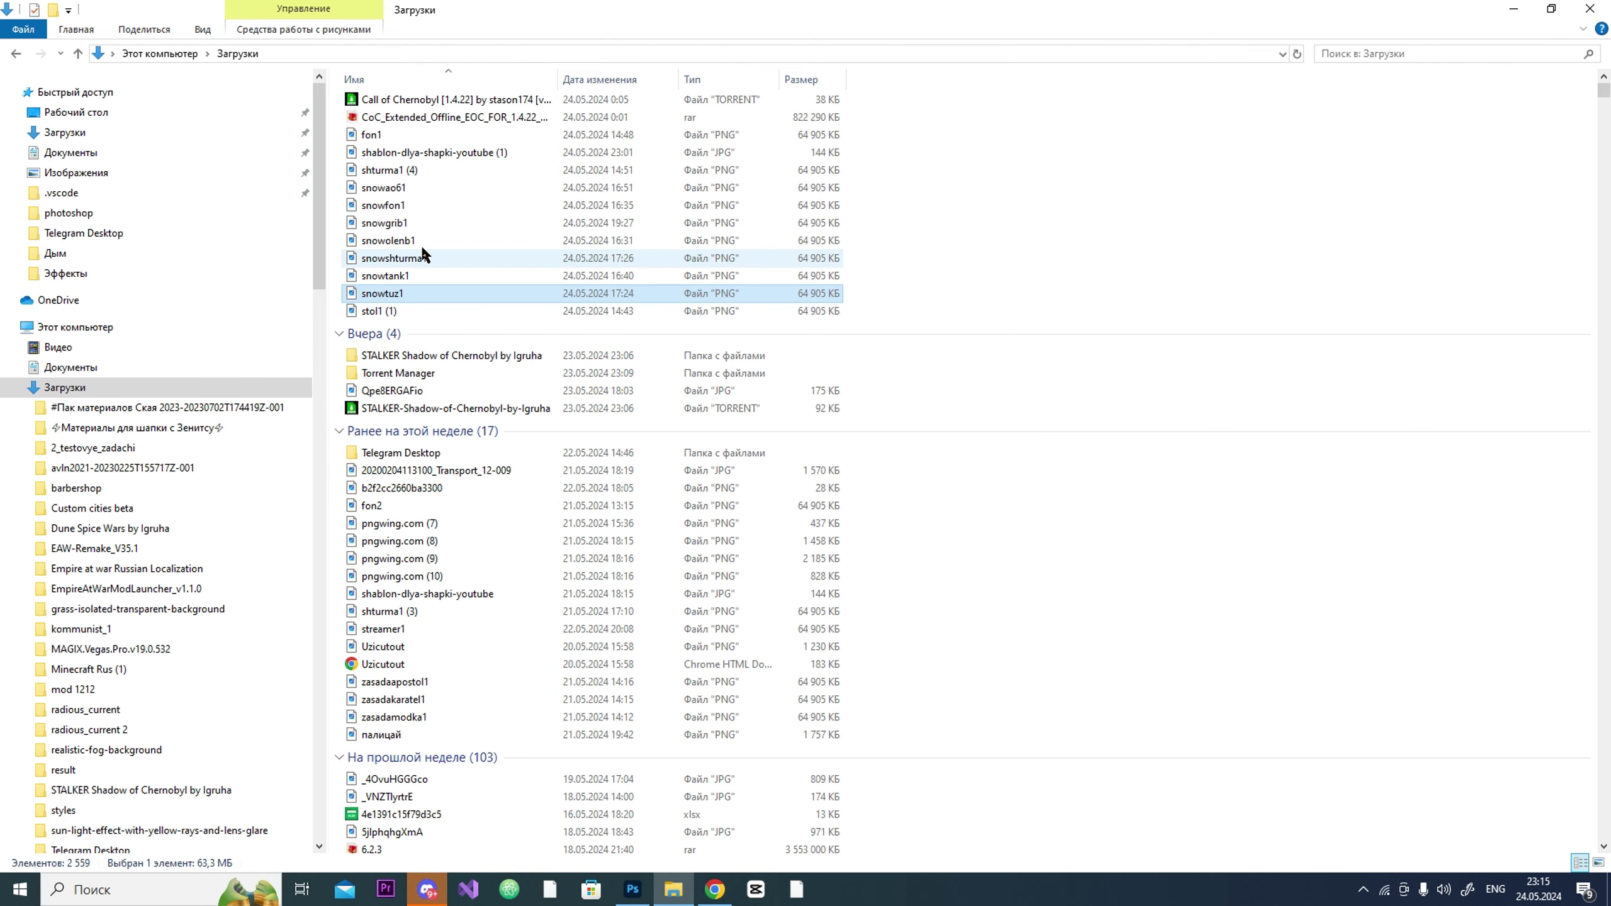
pyautogui.moveTo(419, 188); pyautogui.dragTo(597, 437)
pyautogui.scroll(5, 598, 437)
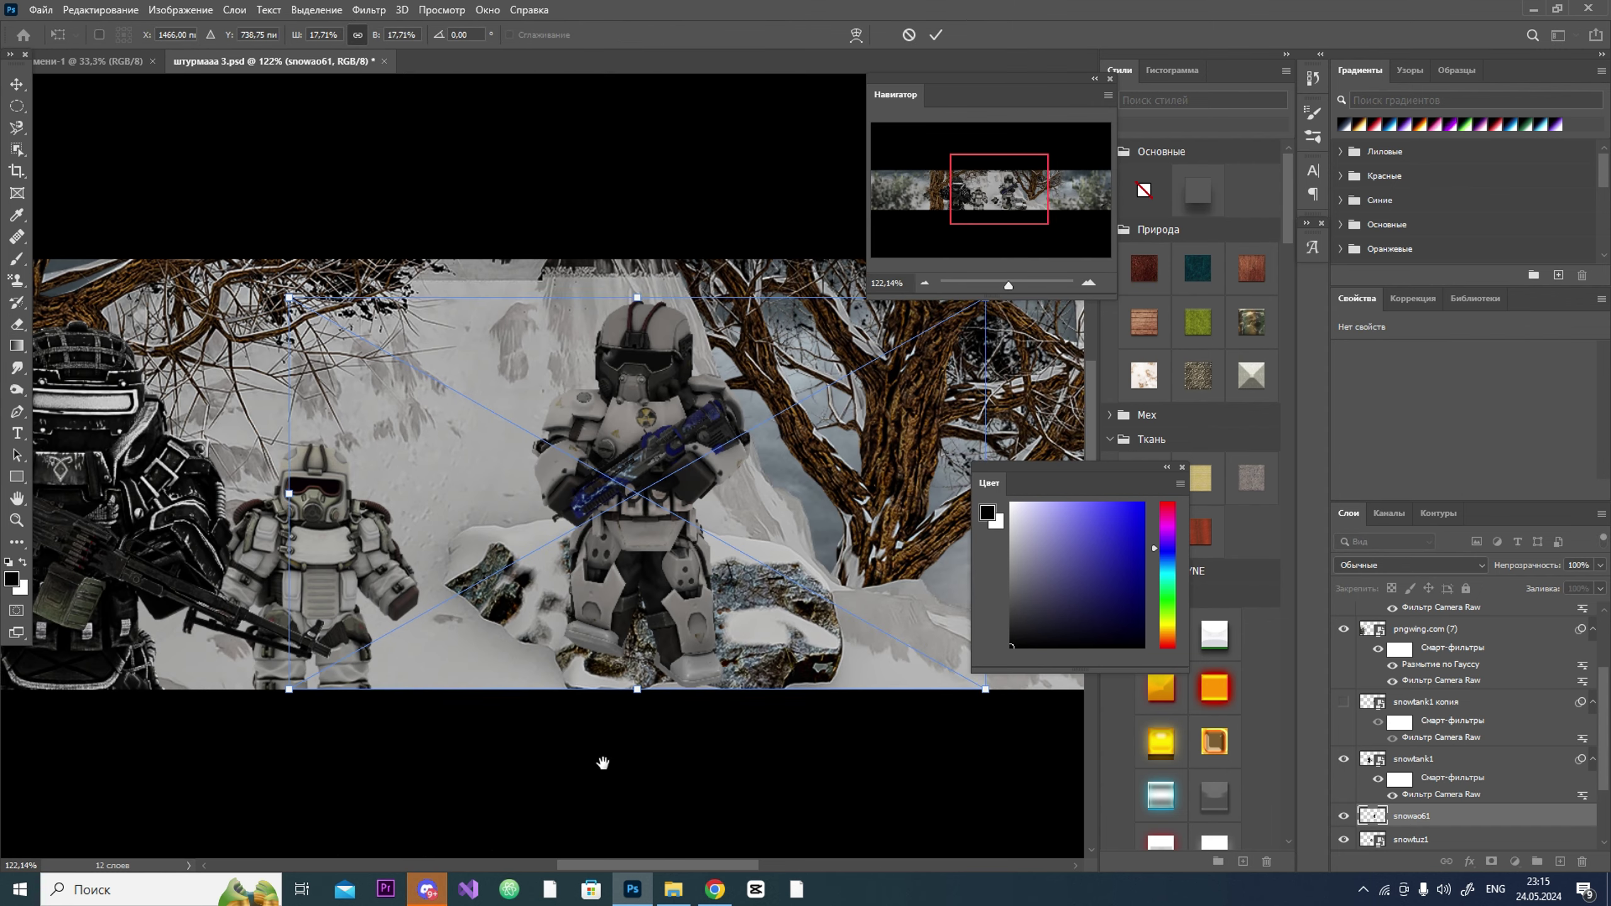
pyautogui.moveTo(636, 374); pyautogui.dragTo(400, 444)
pyautogui.press('Return')
# Step: Move the snowtuz1 character onto the snowy rock at a size of about 171 × 222 px
pyautogui.moveTo(354, 508); pyautogui.dragTo(634, 482)
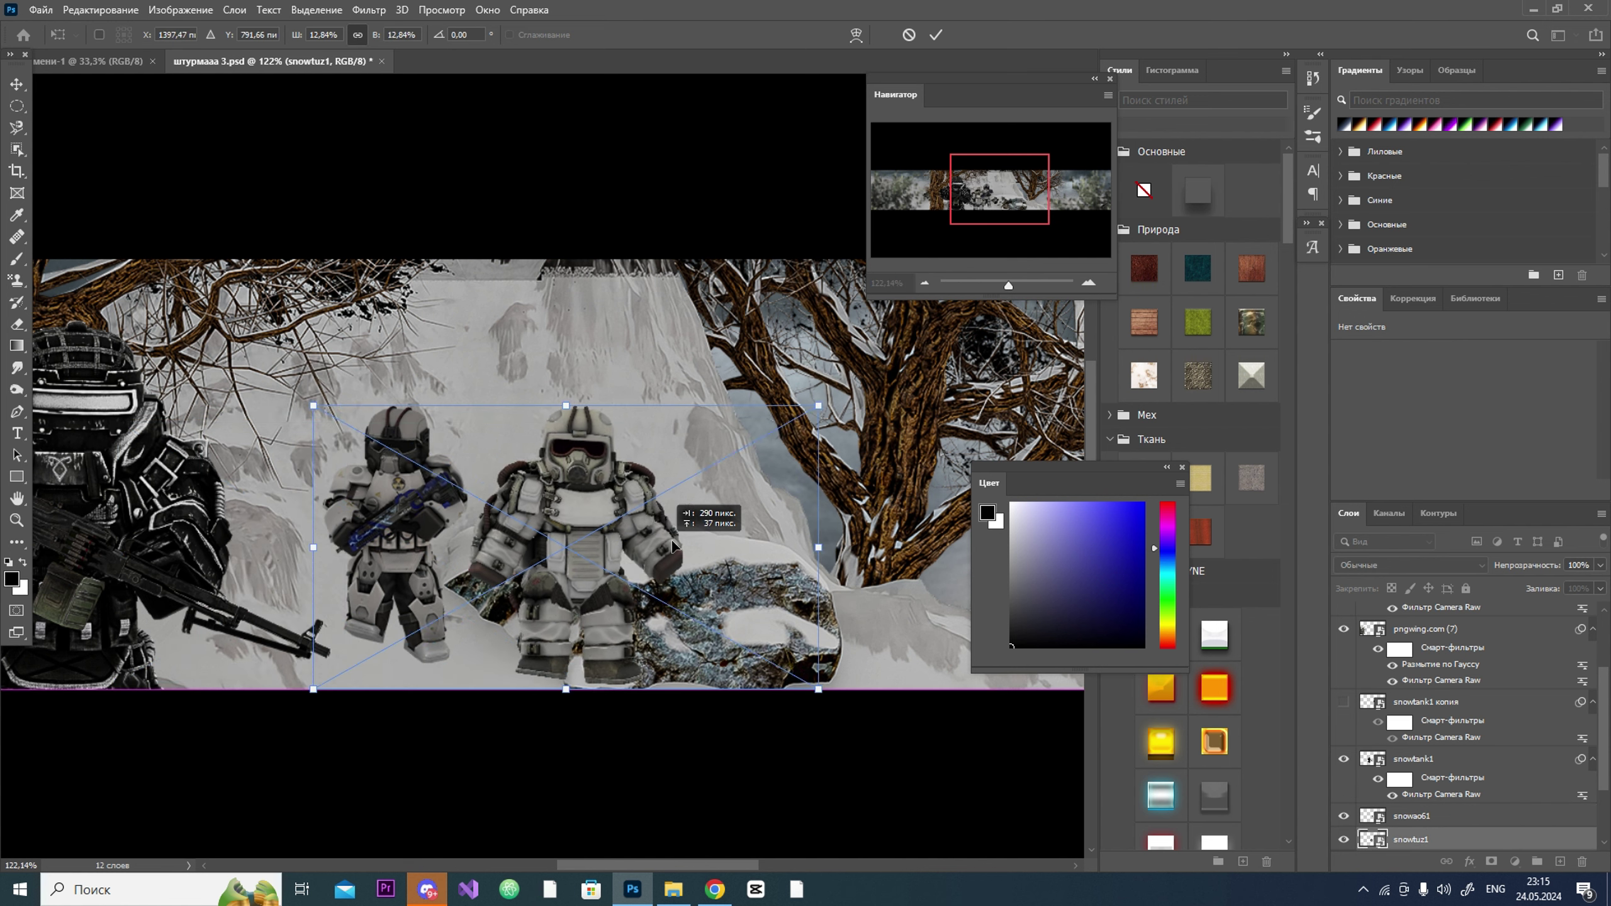
pyautogui.moveTo(627, 380)
pyautogui.mouseDown()
pyautogui.moveTo(628, 362)
pyautogui.moveTo(628, 385)
pyautogui.mouseUp()
pyautogui.moveTo(658, 432); pyautogui.dragTo(638, 411)
pyautogui.press('Return')
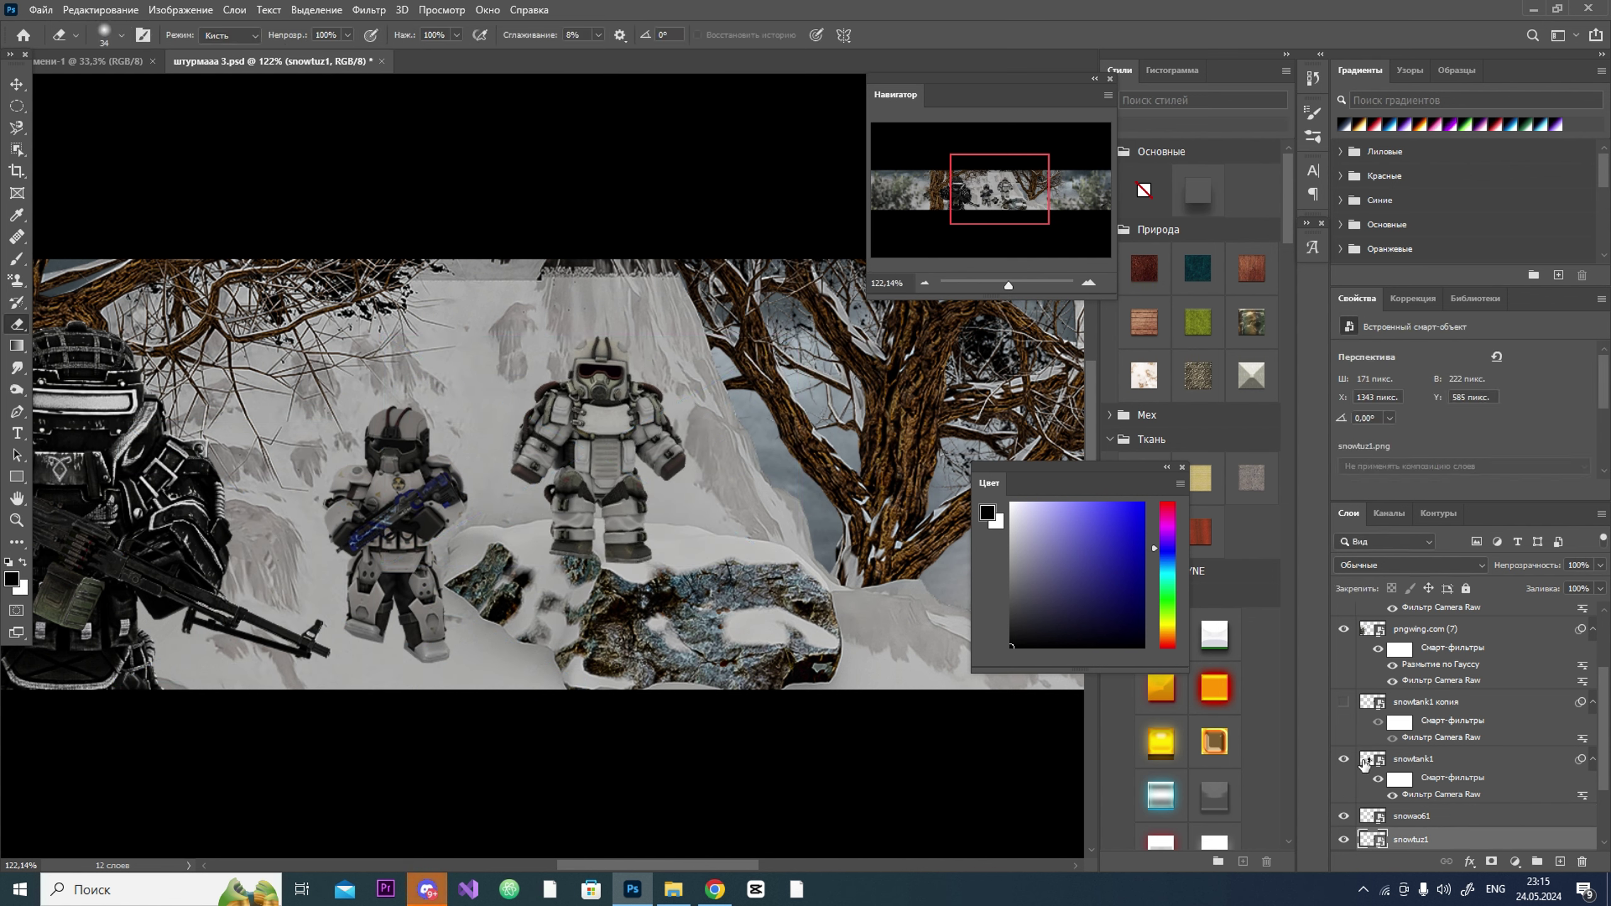
# Step: Scale the snowtuz1 character to about 10.61% and reposition it on top of the snowy rock
pyautogui.click(415, 561)
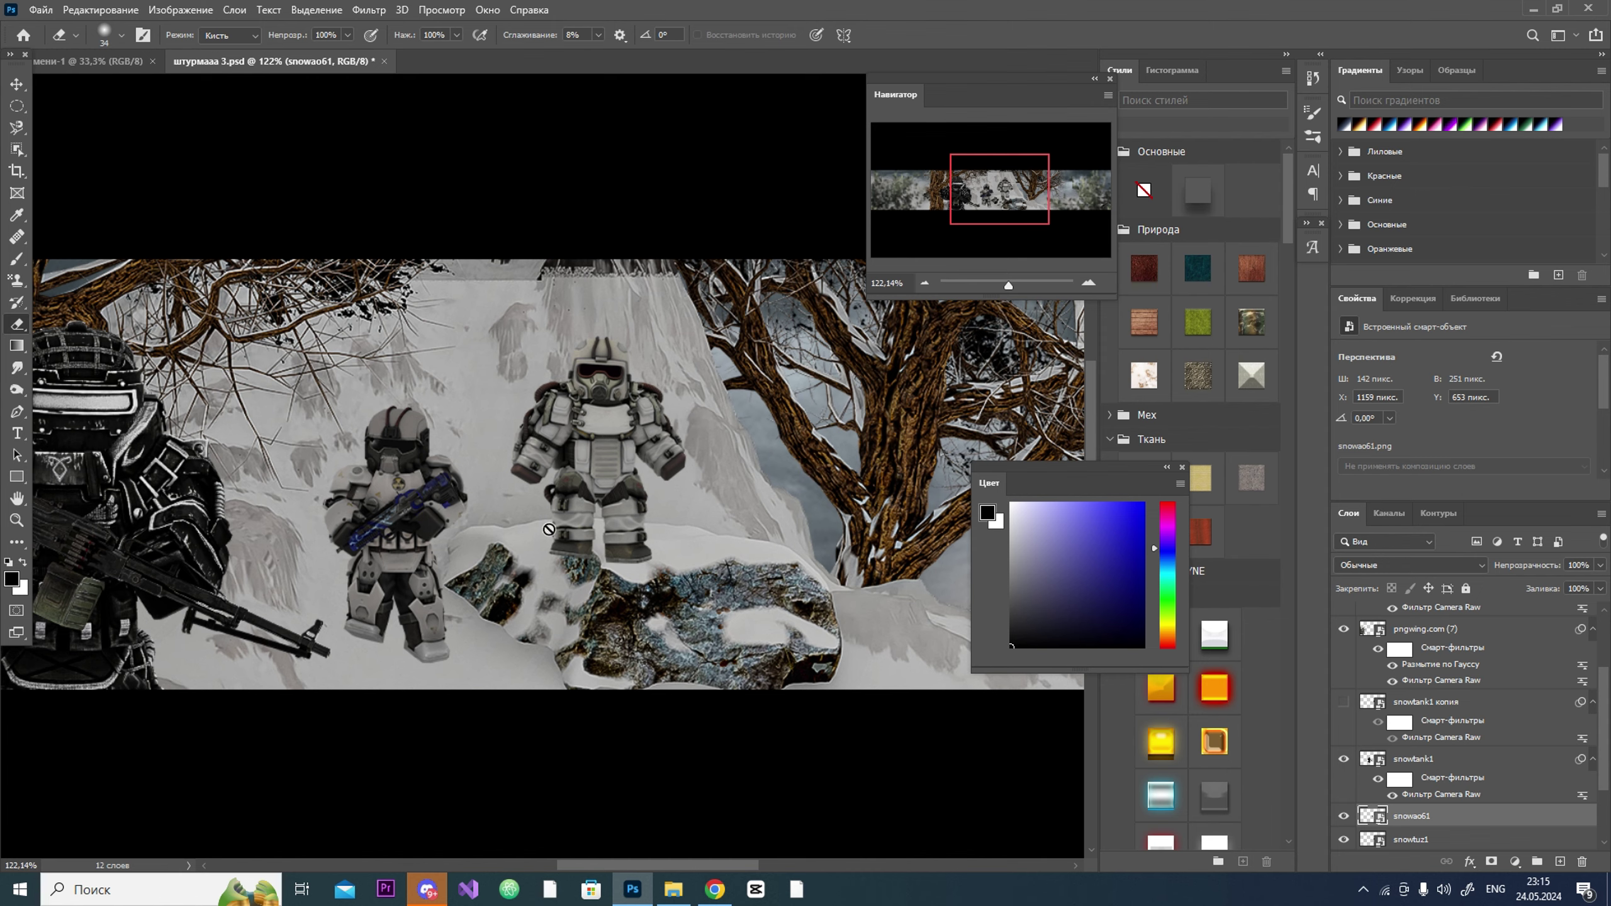
pyautogui.click(1412, 839)
pyautogui.hotkey('ctrl', 't')
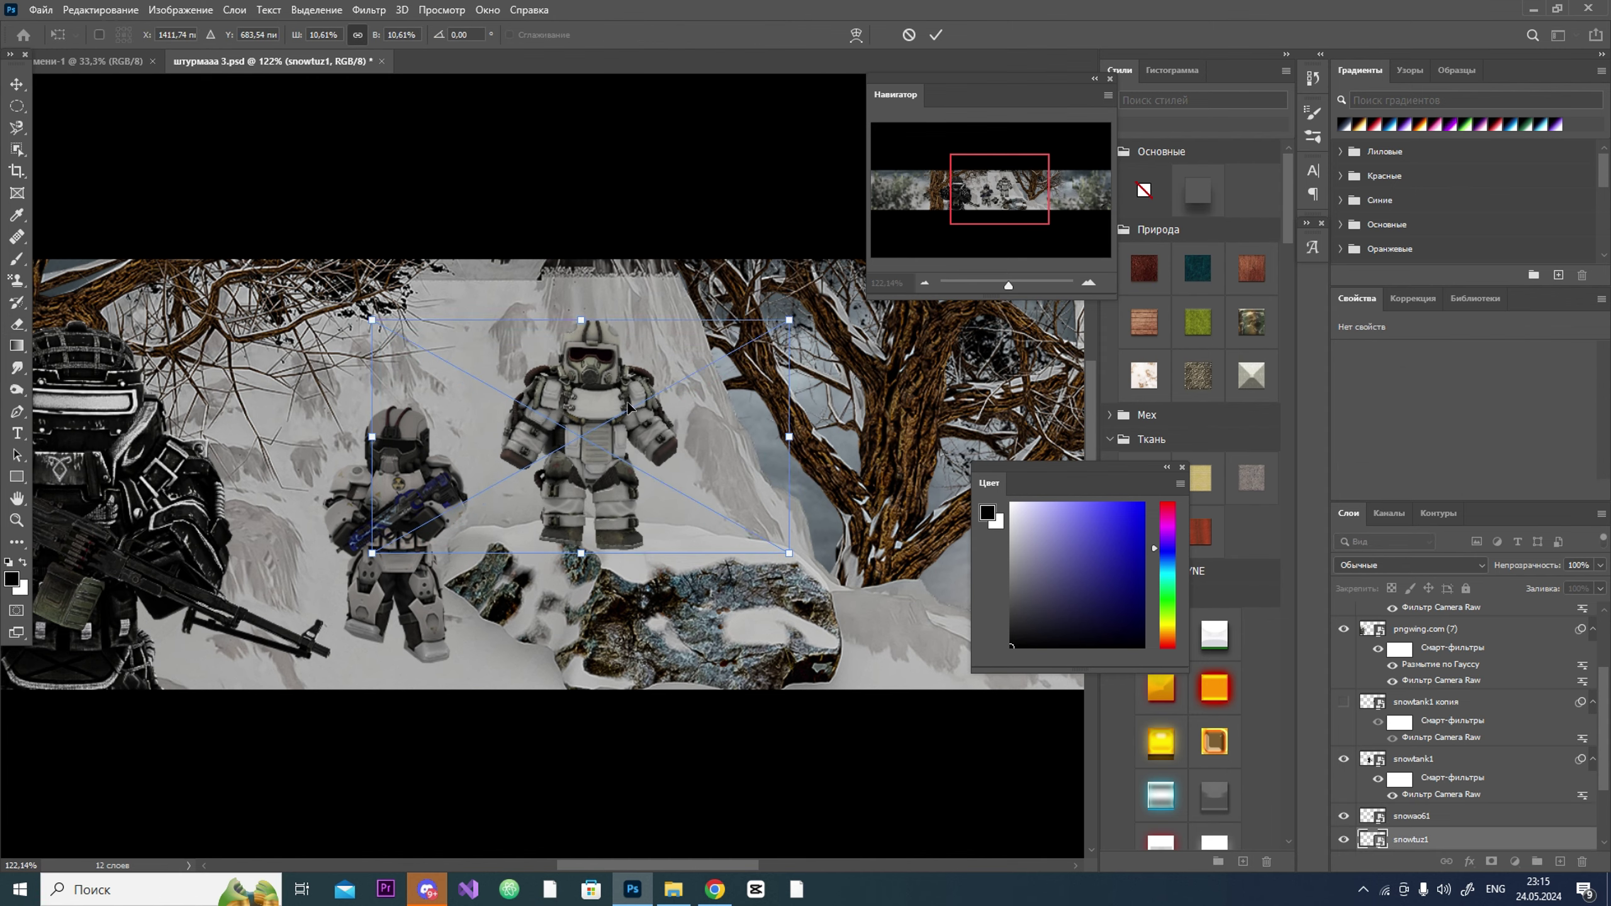
pyautogui.click(936, 34)
pyautogui.press('e')
pyautogui.moveTo(1009, 286); pyautogui.dragTo(1013, 292)
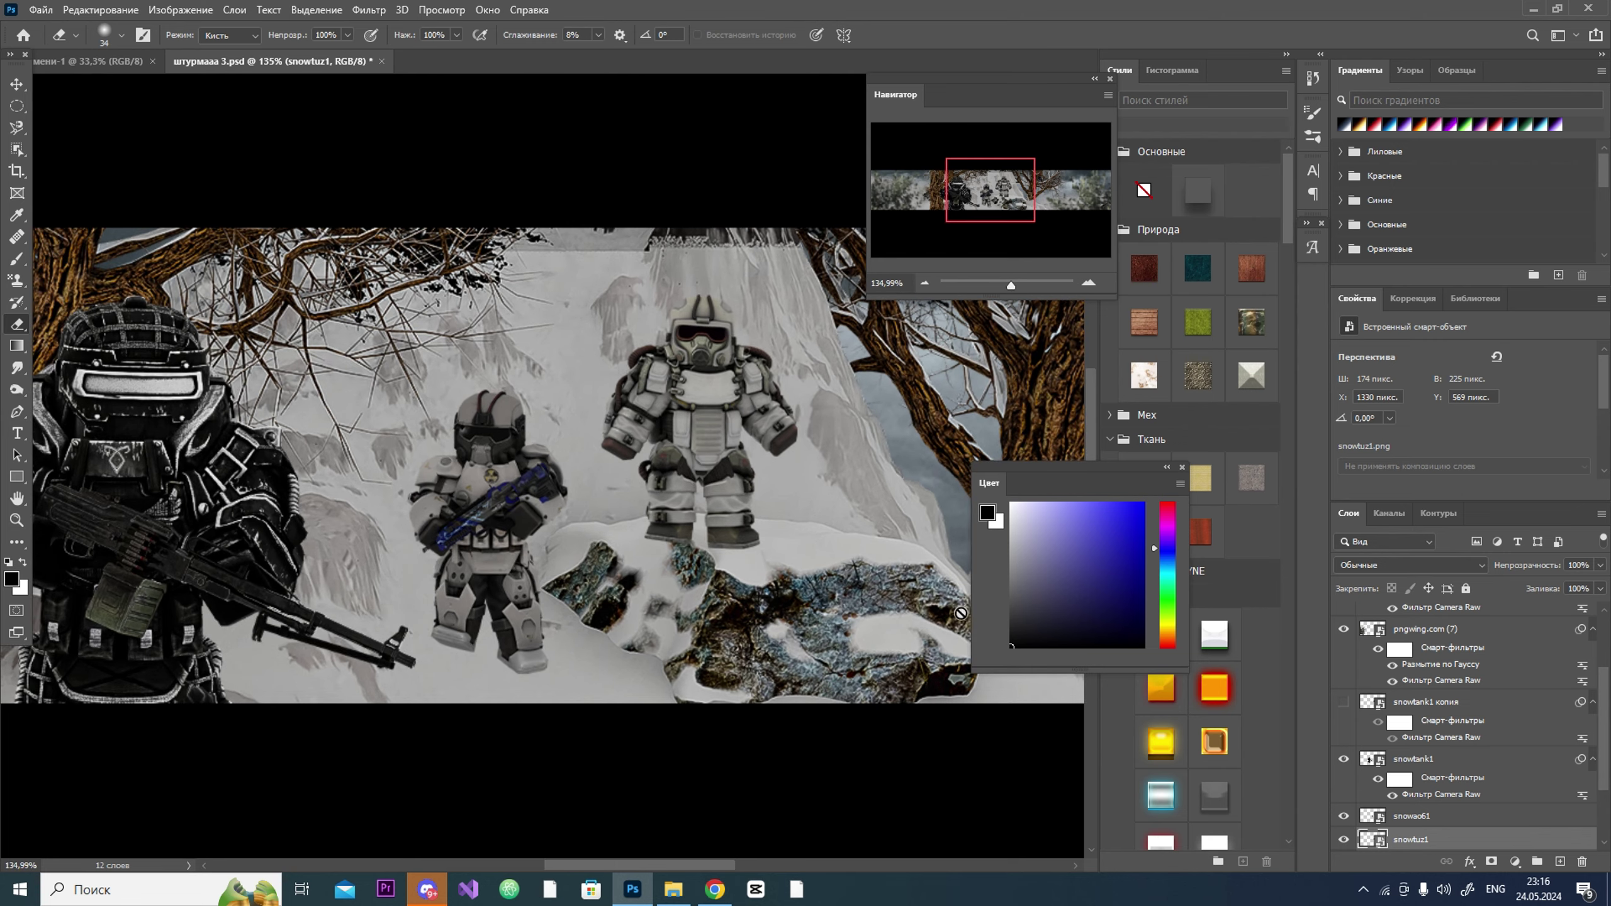
# Step: Duplicate the snowtuz1 layer as a hidden backup and rasterize the visible snowtuz1 layer
pyautogui.rightClick(1411, 850)
pyautogui.click(1363, 144)
pyautogui.press('Return')
pyautogui.click(769, 575)
pyautogui.press('Return')
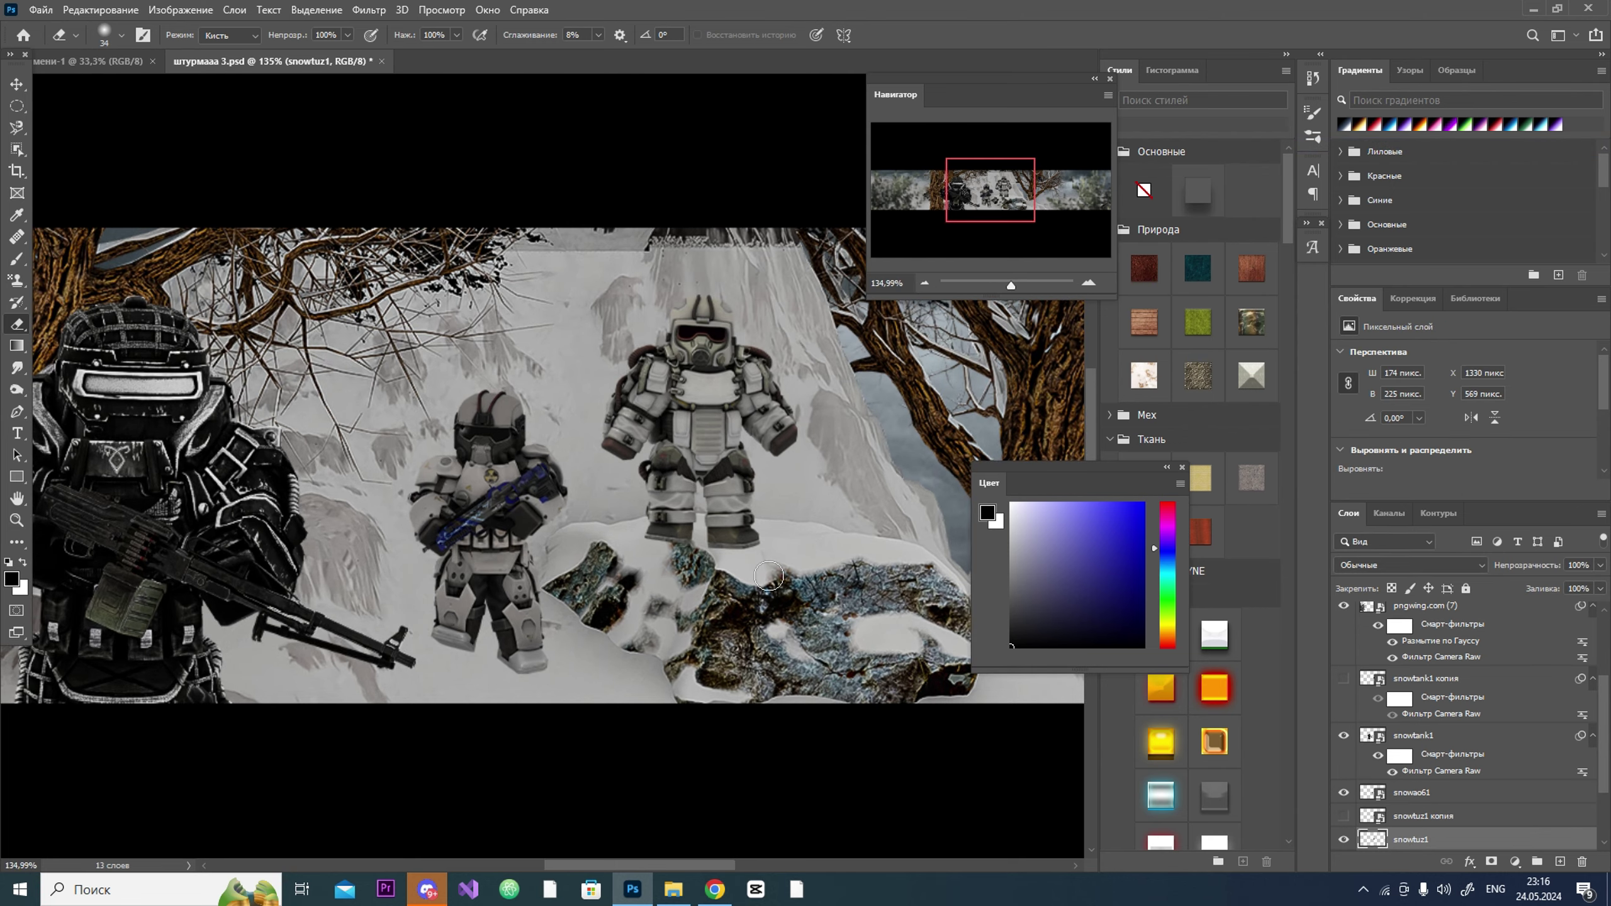
# Step: Erase the snowtuz1 character's boots below the rock's snow line with a hard 12 px eraser
pyautogui.click(104, 33)
pyautogui.moveTo(1008, 291); pyautogui.dragTo(1026, 287)
pyautogui.click(104, 33)
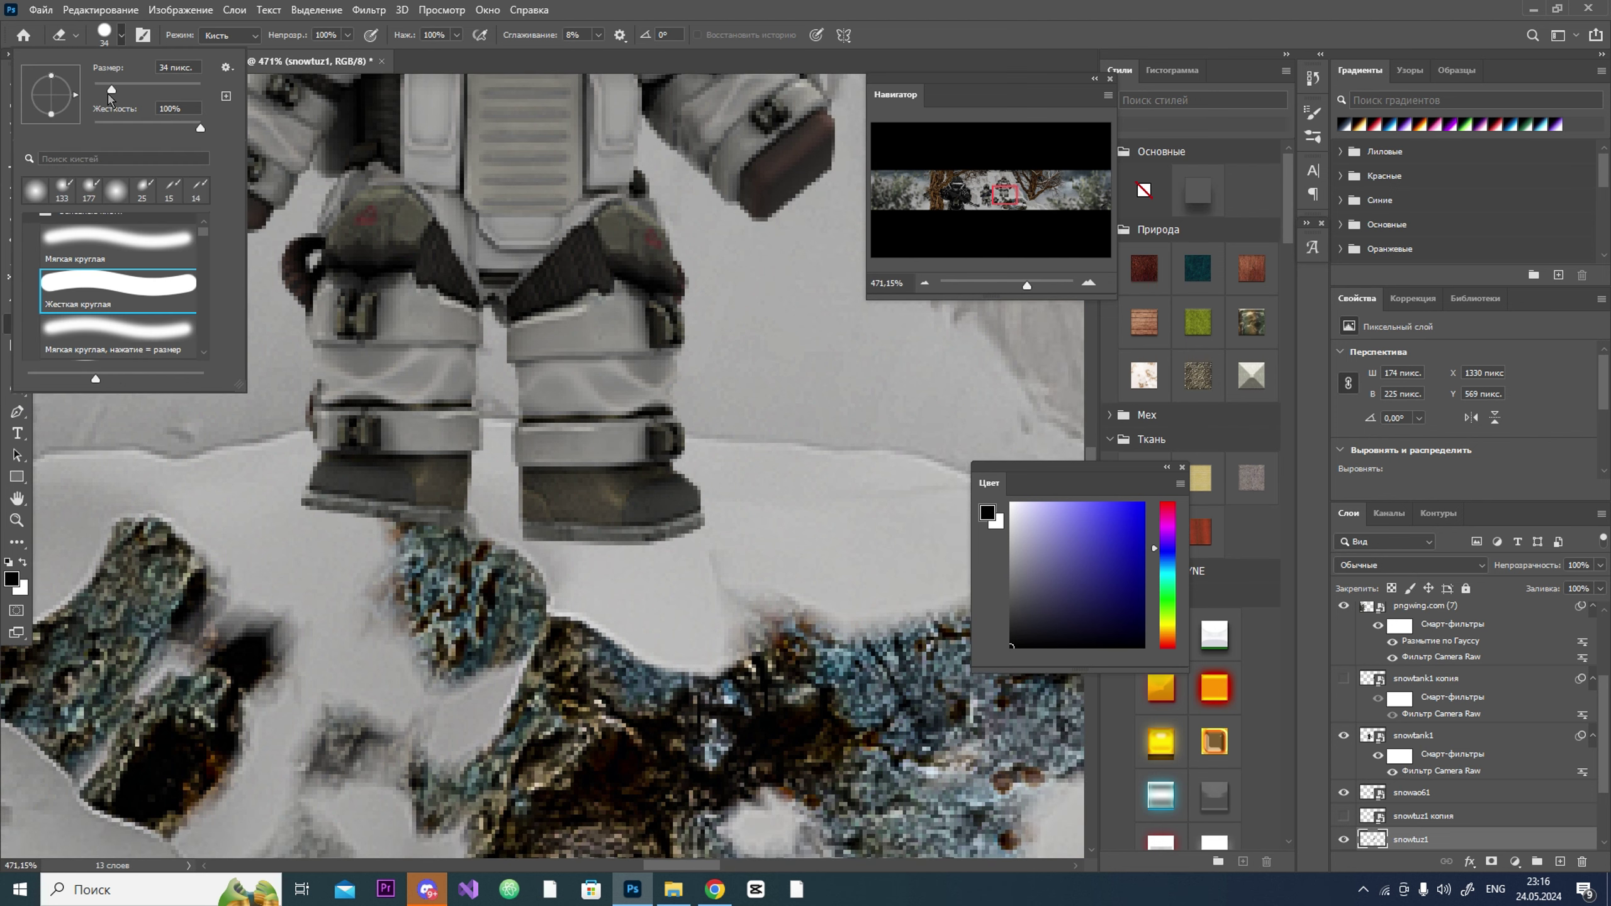
pyautogui.write('12')
pyautogui.press('Return')
pyautogui.moveTo(304, 466); pyautogui.dragTo(671, 488)
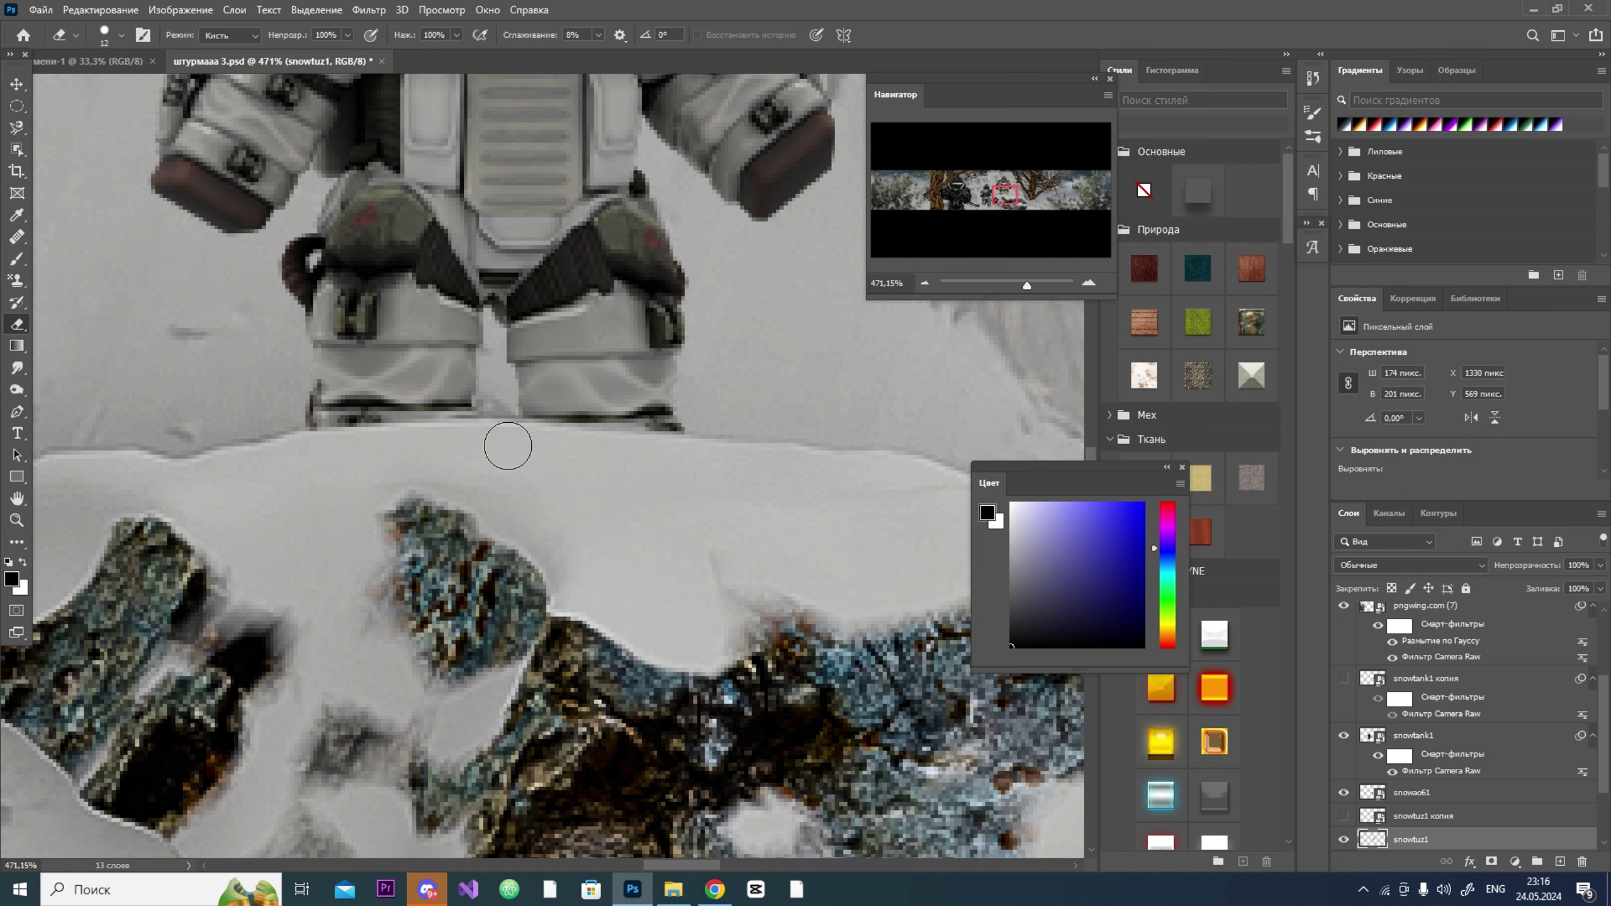
# Step: Place the snowolenb1 deer render from Downloads beside the rock, scaled to about 19.10% and rotated about 7.84°
pyautogui.moveTo(1026, 287); pyautogui.dragTo(995, 298)
pyautogui.hotkey('alt', 'Tab')
pyautogui.moveTo(571, 240); pyautogui.dragTo(824, 381)
pyautogui.moveTo(1000, 286); pyautogui.dragTo(1010, 289)
pyautogui.hscroll(5, 863, 409)
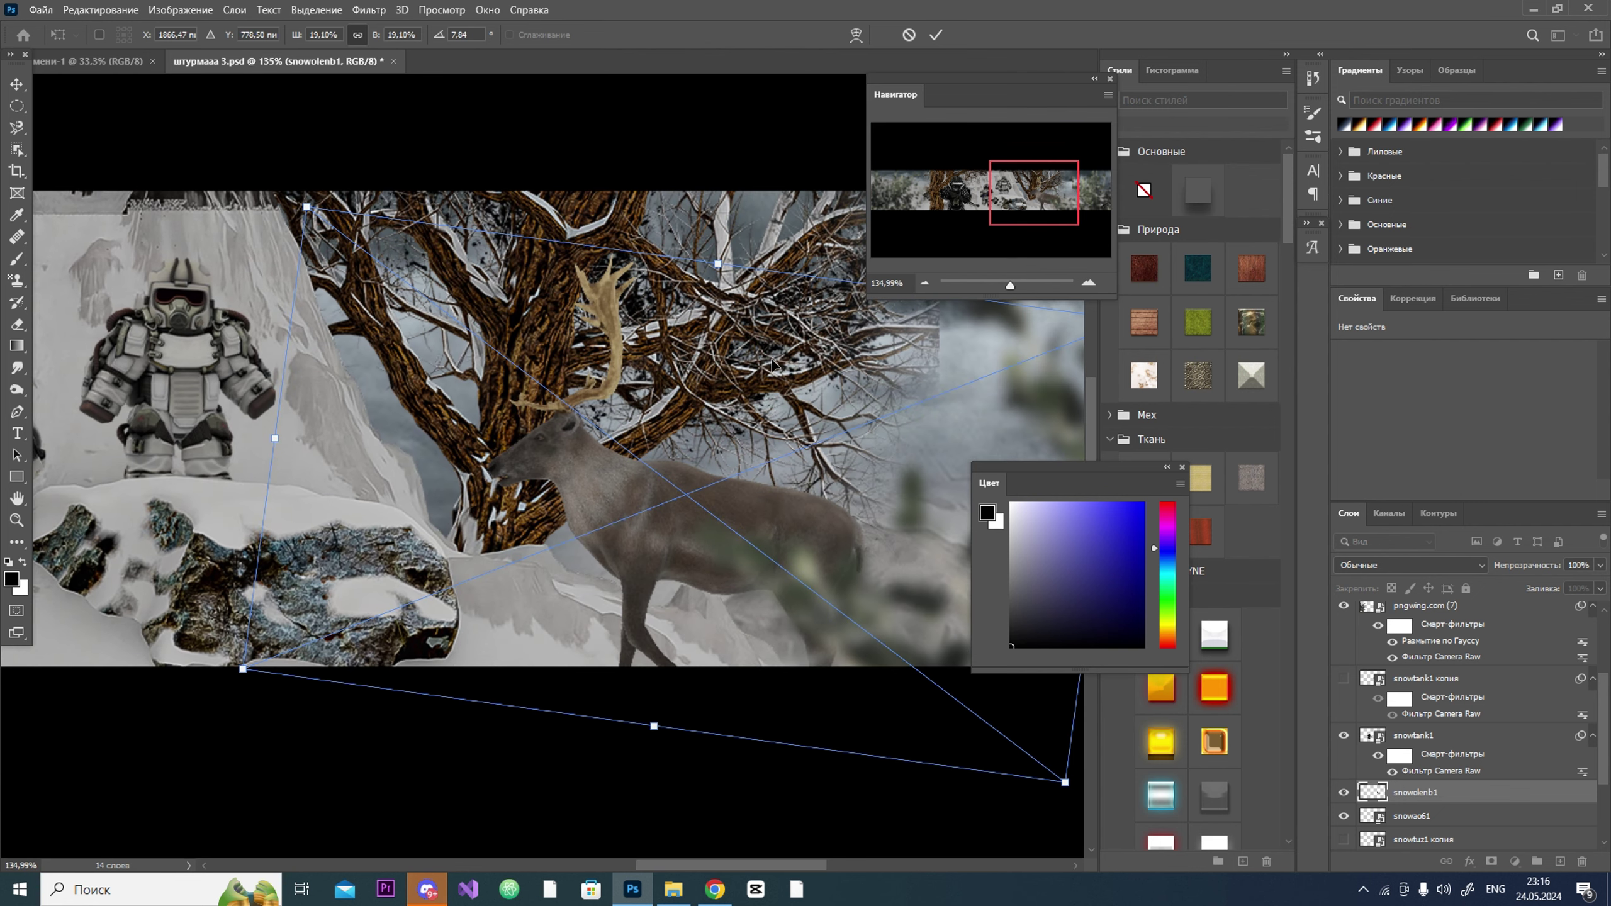
pyautogui.click(935, 34)
# Step: Apply the Camera Raw filter to the snowolenb1 deer with exposure +0.15, contrast +31 and texture +40
pyautogui.click(369, 9)
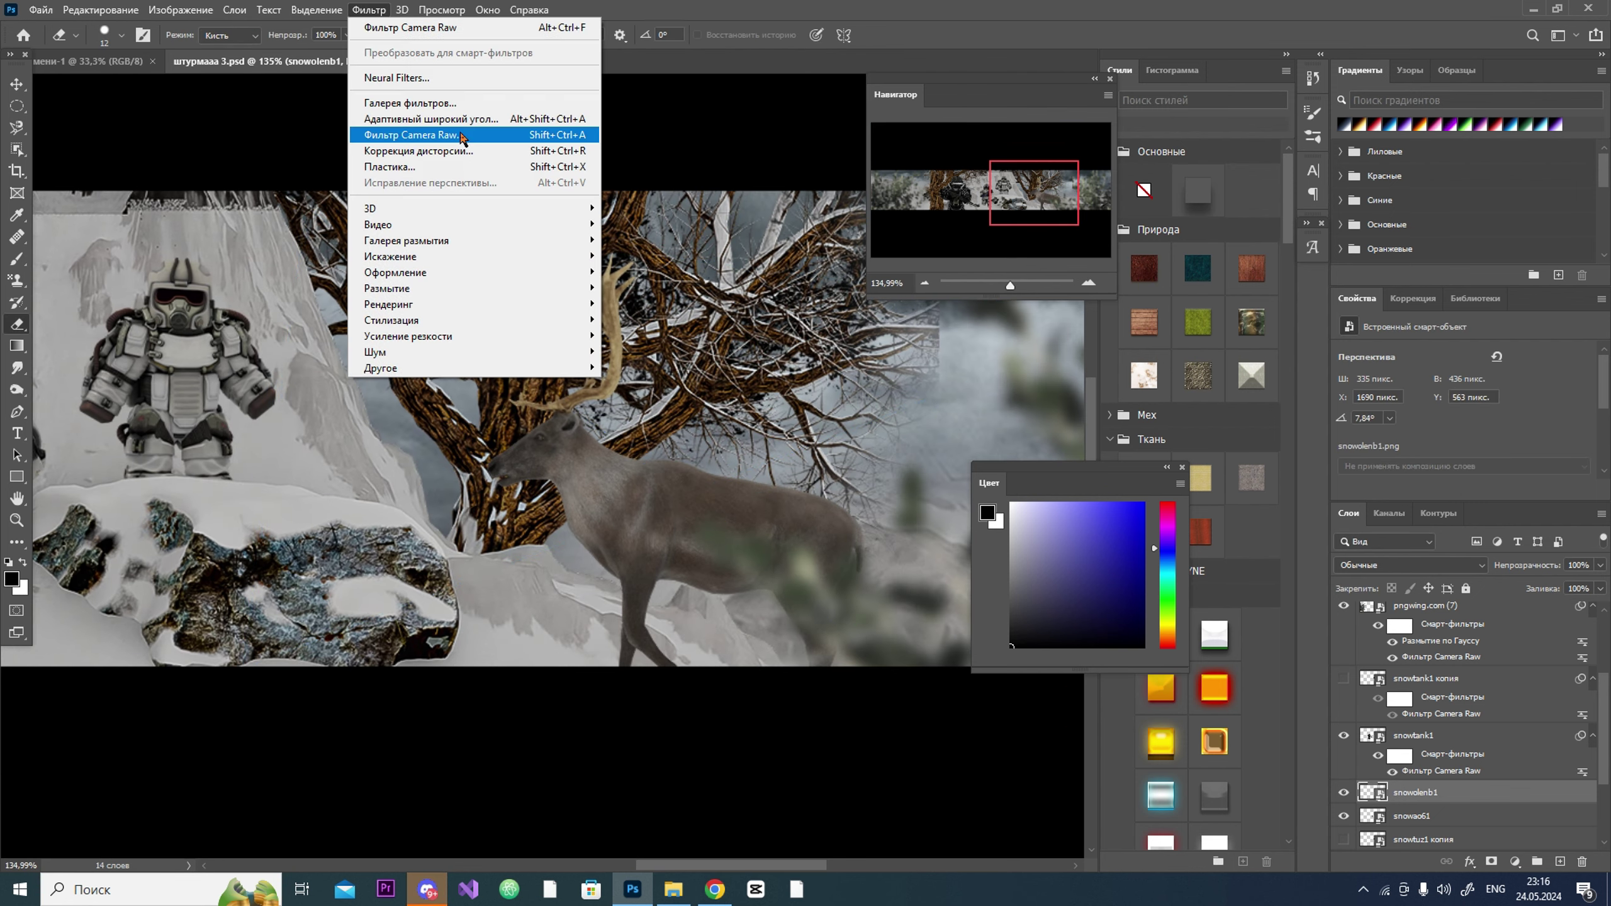
pyautogui.click(412, 132)
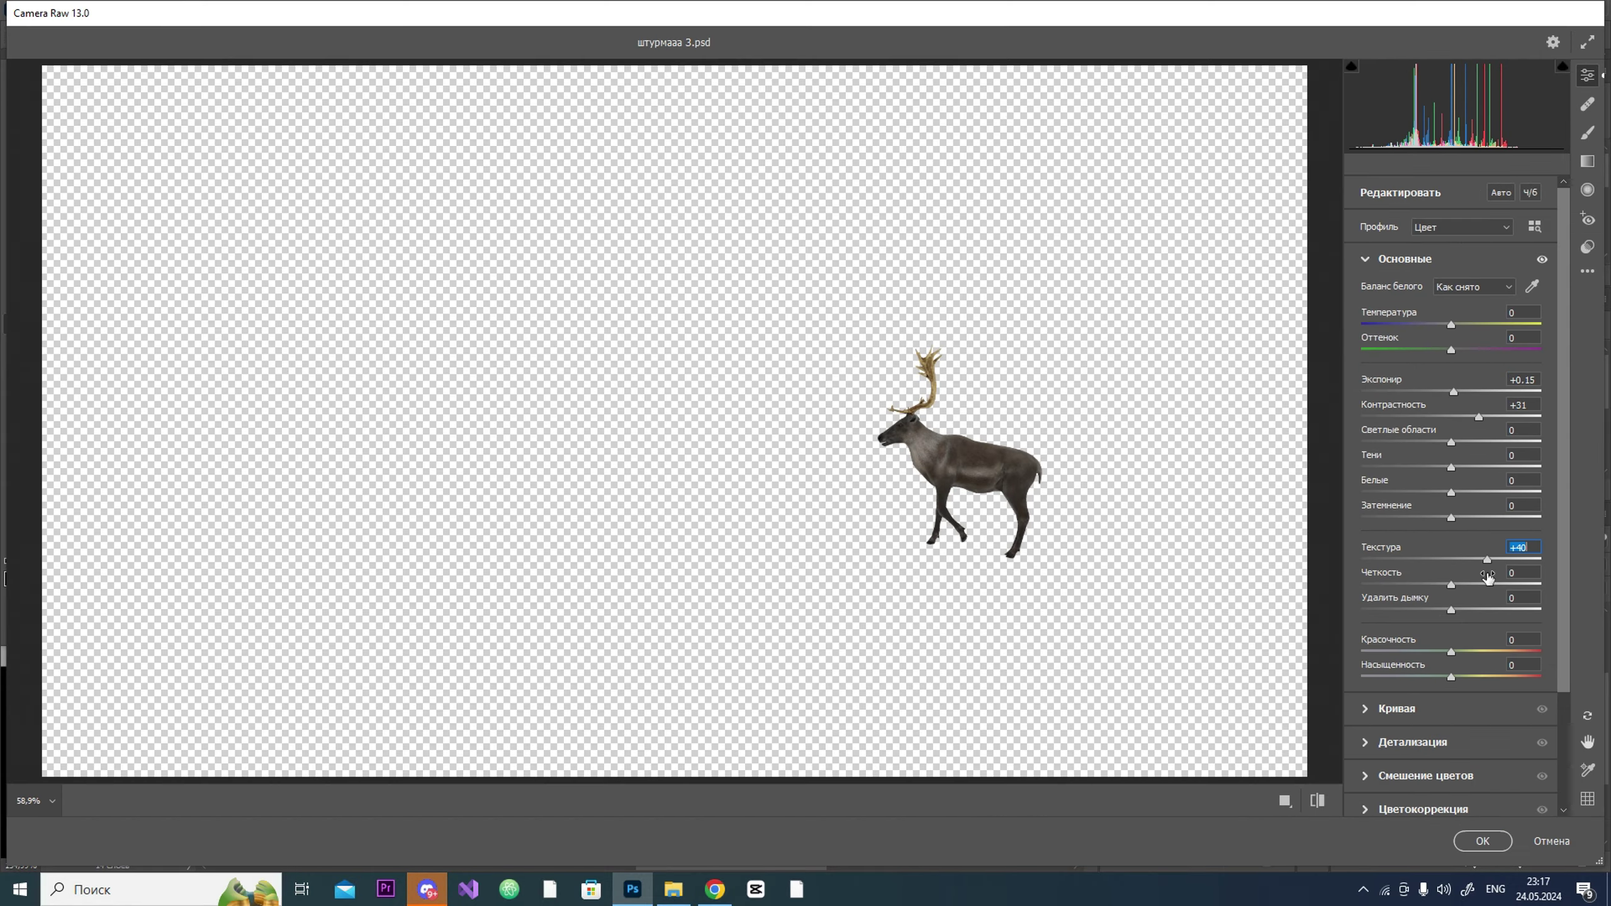
pyautogui.click(1412, 742)
pyautogui.click(1482, 841)
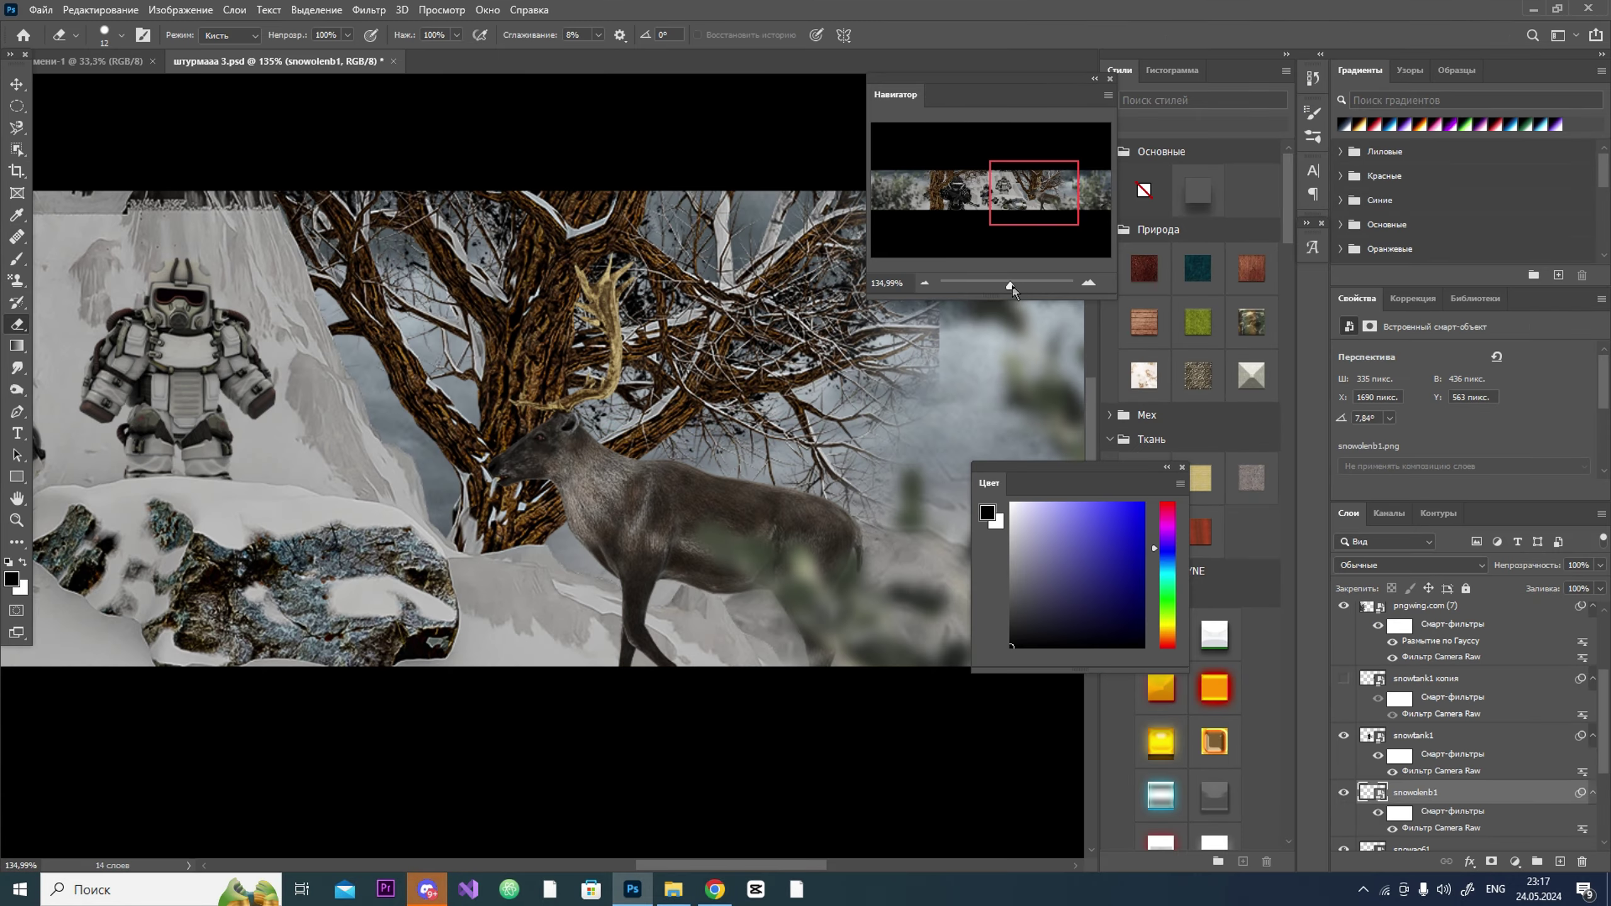
# Step: Place the snowshturma1 render from Downloads facing the deer, scaled to about 13.44% and rotated about -2.71°
pyautogui.hotkey('alt', 'Tab')
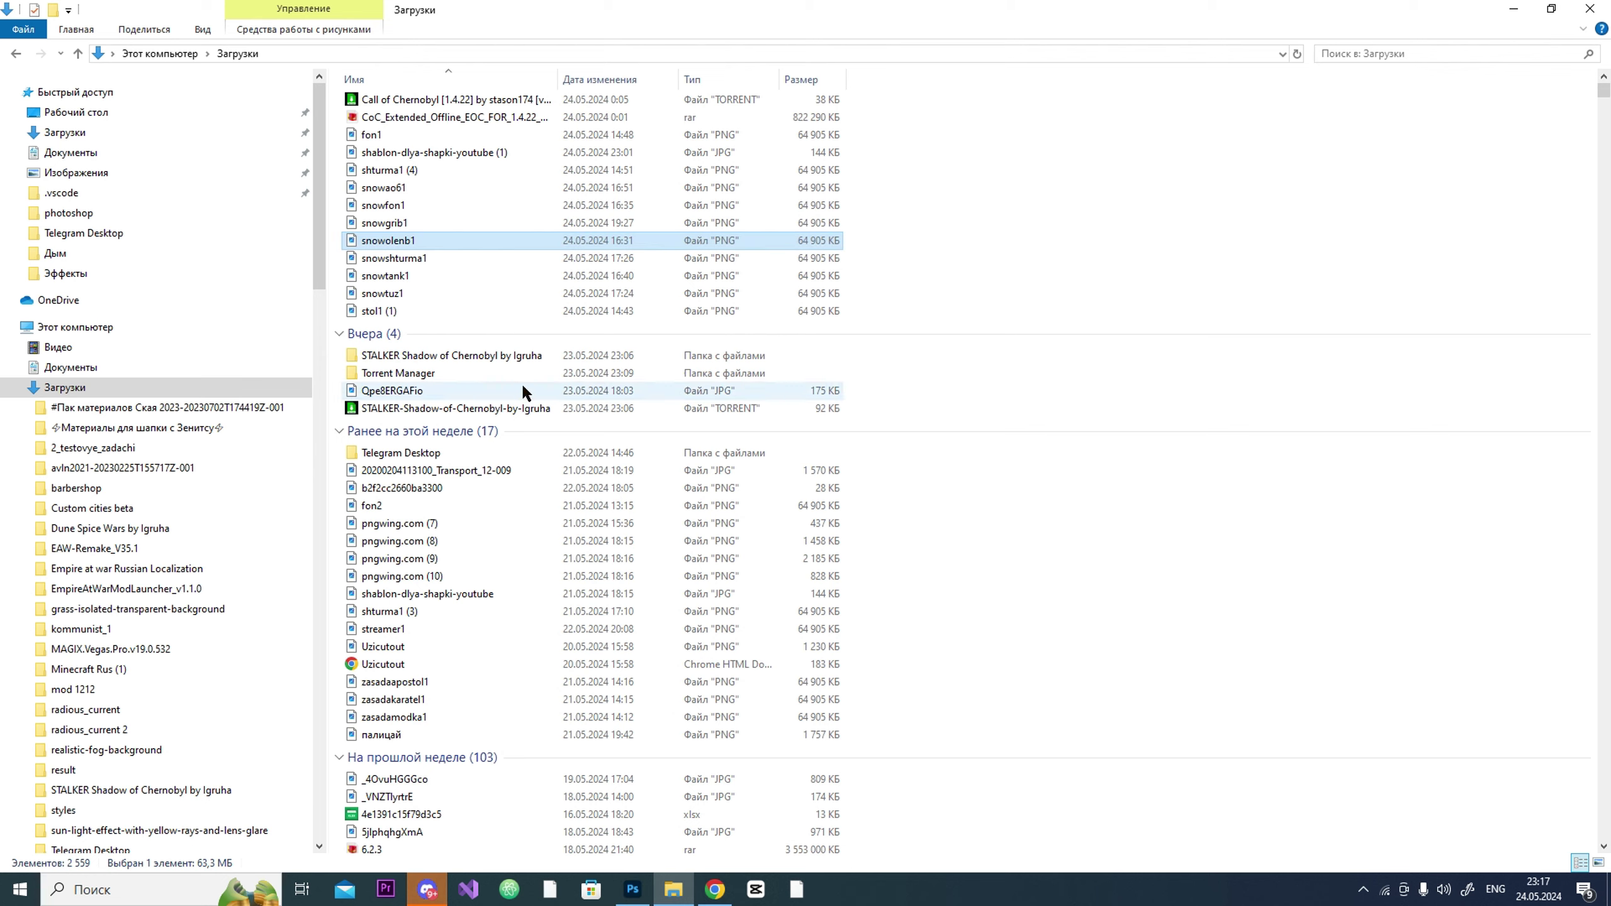
pyautogui.click(447, 168)
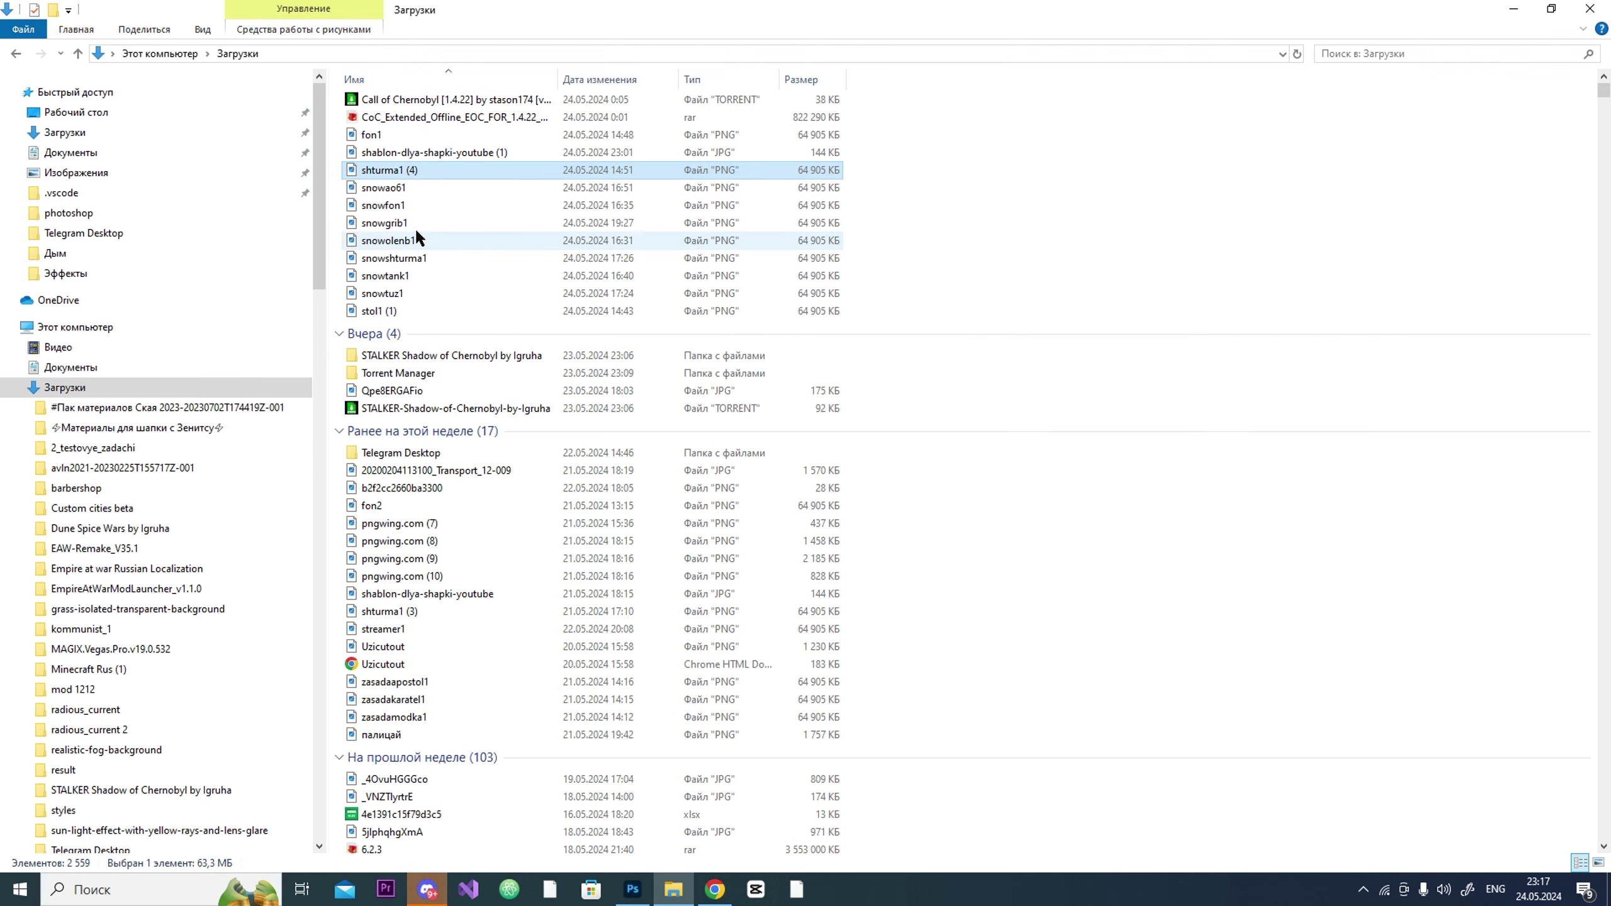
pyautogui.moveTo(415, 257); pyautogui.dragTo(447, 460)
pyautogui.scroll(-3, 619, 515)
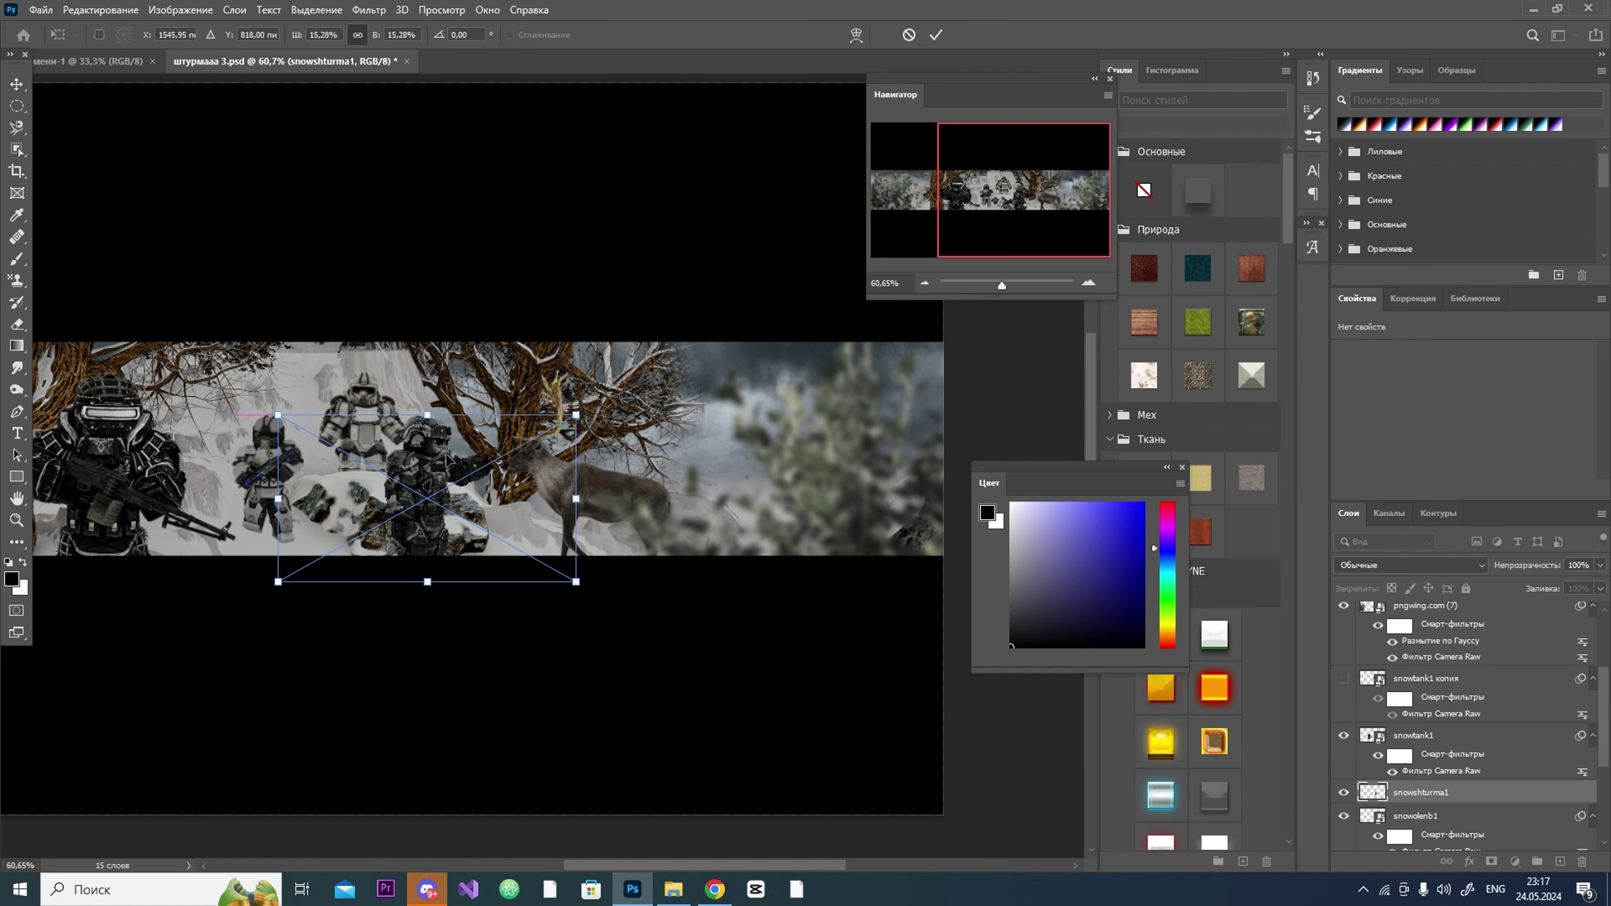
pyautogui.moveTo(575, 581); pyautogui.dragTo(565, 587)
pyautogui.scroll(3, 532, 472)
pyautogui.moveTo(406, 512); pyautogui.dragTo(424, 518)
pyautogui.moveTo(613, 535); pyautogui.dragTo(608, 534)
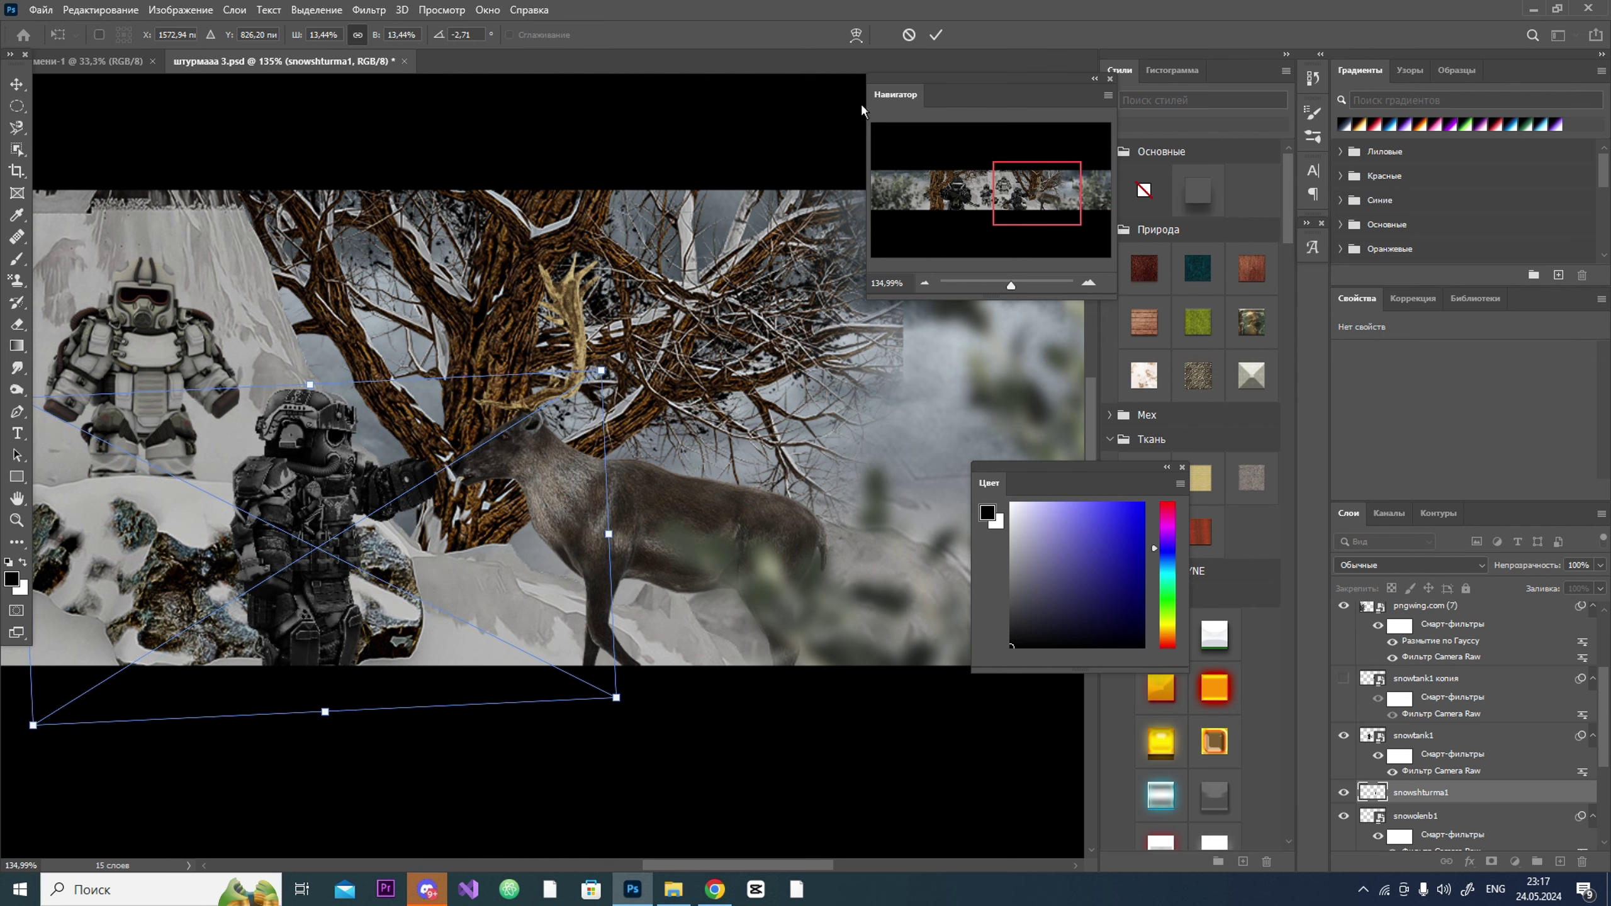
pyautogui.press('Return')
pyautogui.moveTo(1011, 285)
pyautogui.mouseDown()
pyautogui.moveTo(998, 286)
pyautogui.moveTo(1011, 285)
pyautogui.mouseUp()
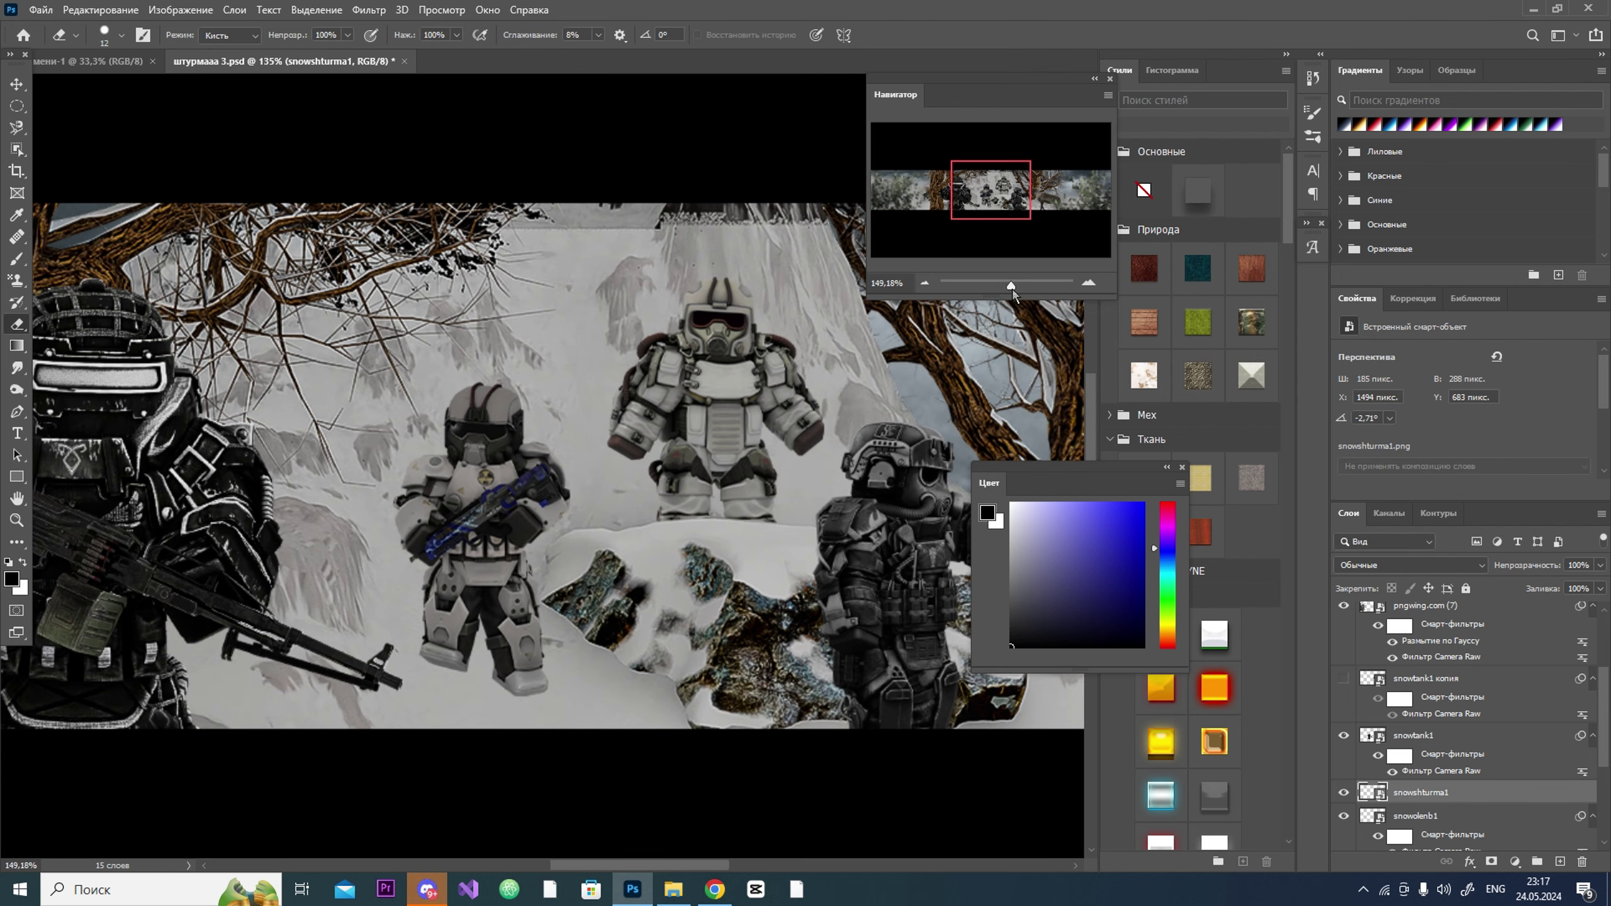
# Step: Place the snowgrib1 mushroom render from Downloads at snowshturma1's outstretched hand near the deer's muzzle, scaled to about 2.43%
pyautogui.click(635, 889)
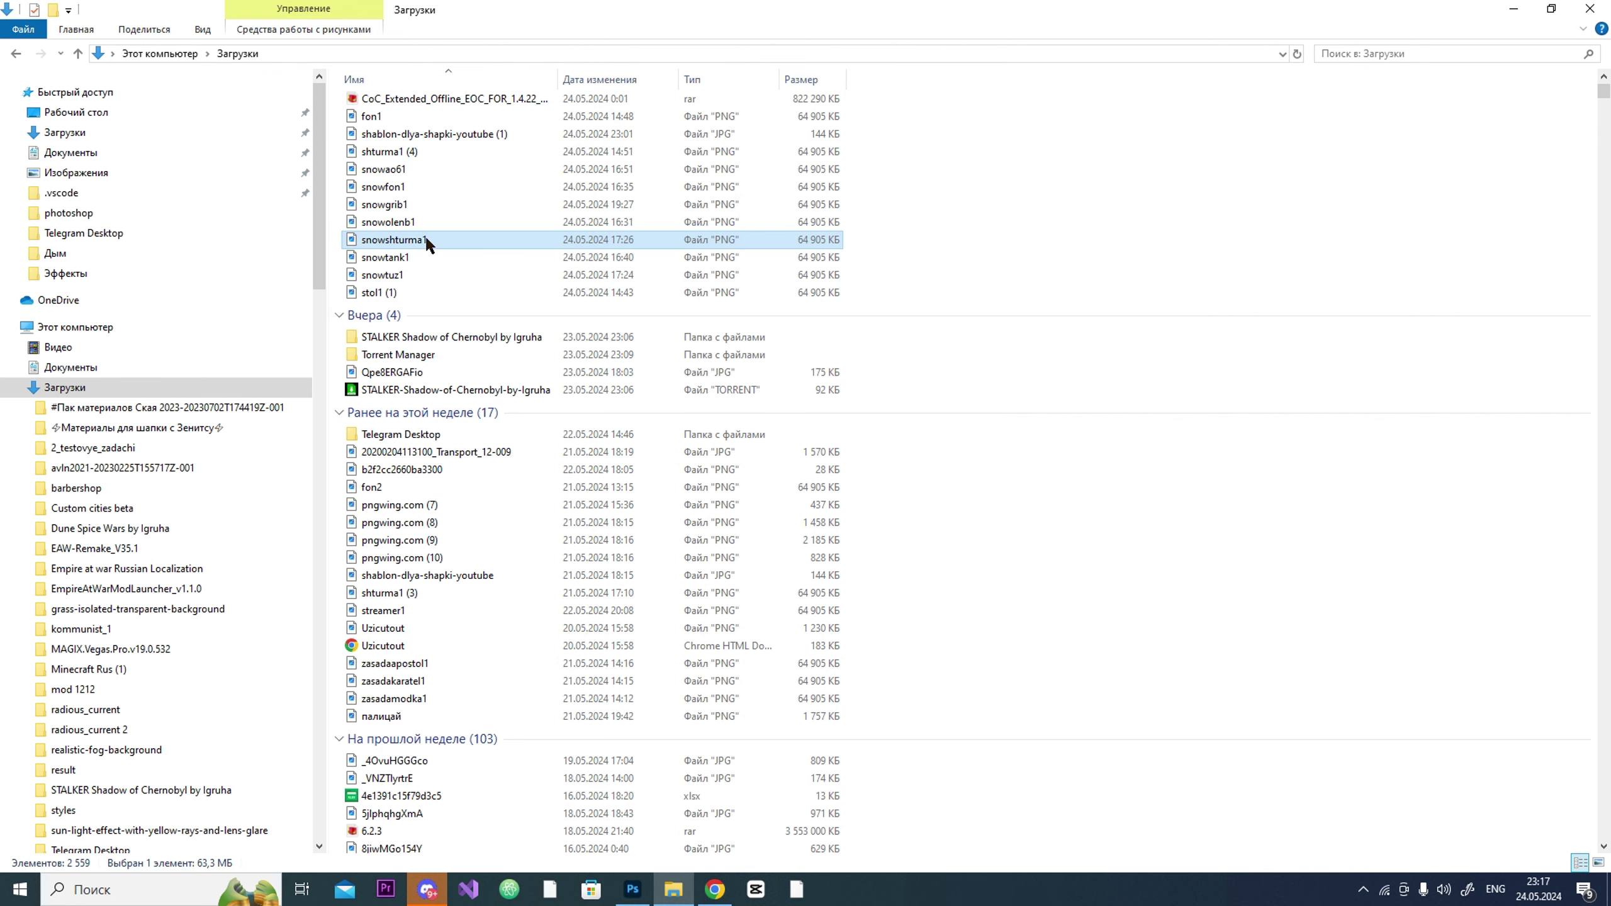
pyautogui.moveTo(408, 204); pyautogui.dragTo(630, 690)
pyautogui.moveTo(1011, 286); pyautogui.dragTo(997, 286)
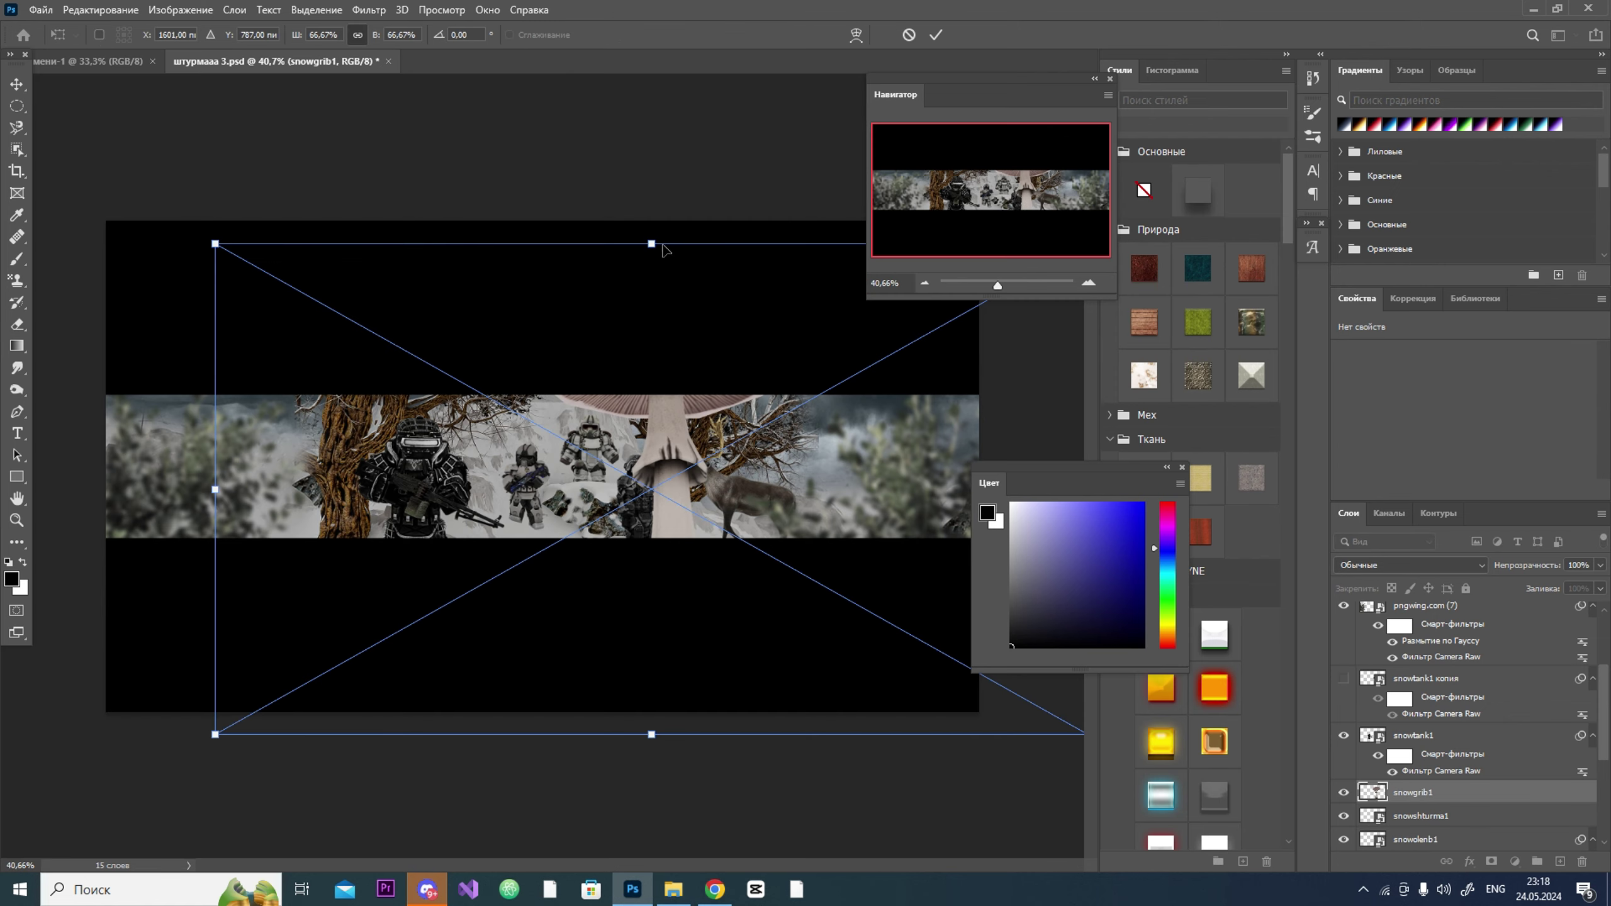
pyautogui.moveTo(669, 476); pyautogui.dragTo(666, 480)
pyautogui.scroll(5, 665, 481)
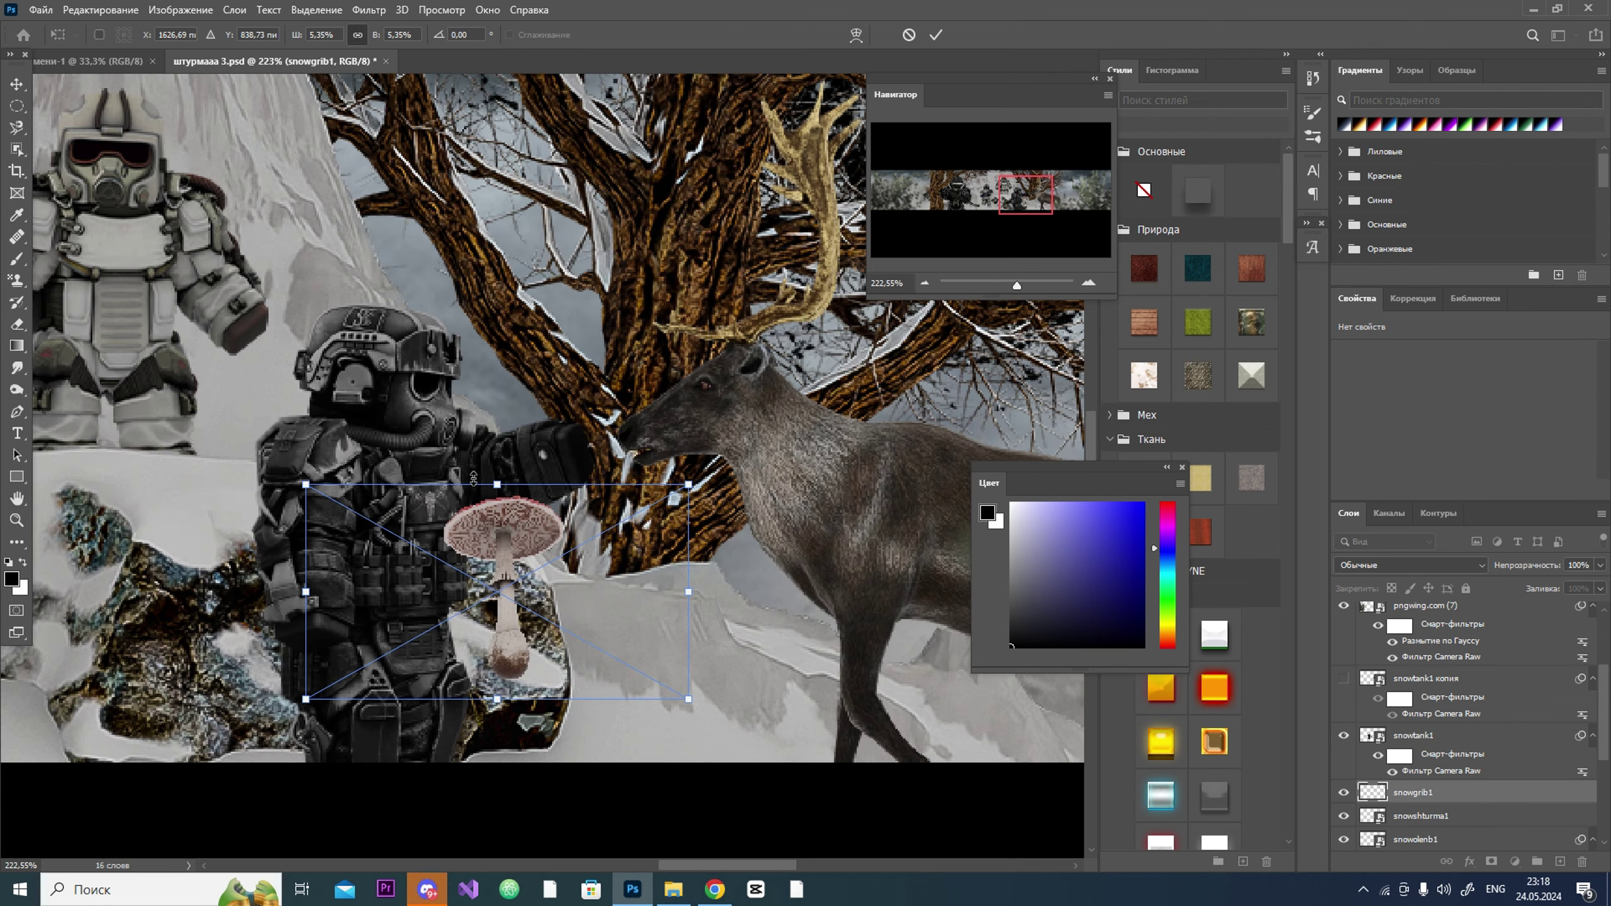
pyautogui.moveTo(482, 622); pyautogui.dragTo(583, 399)
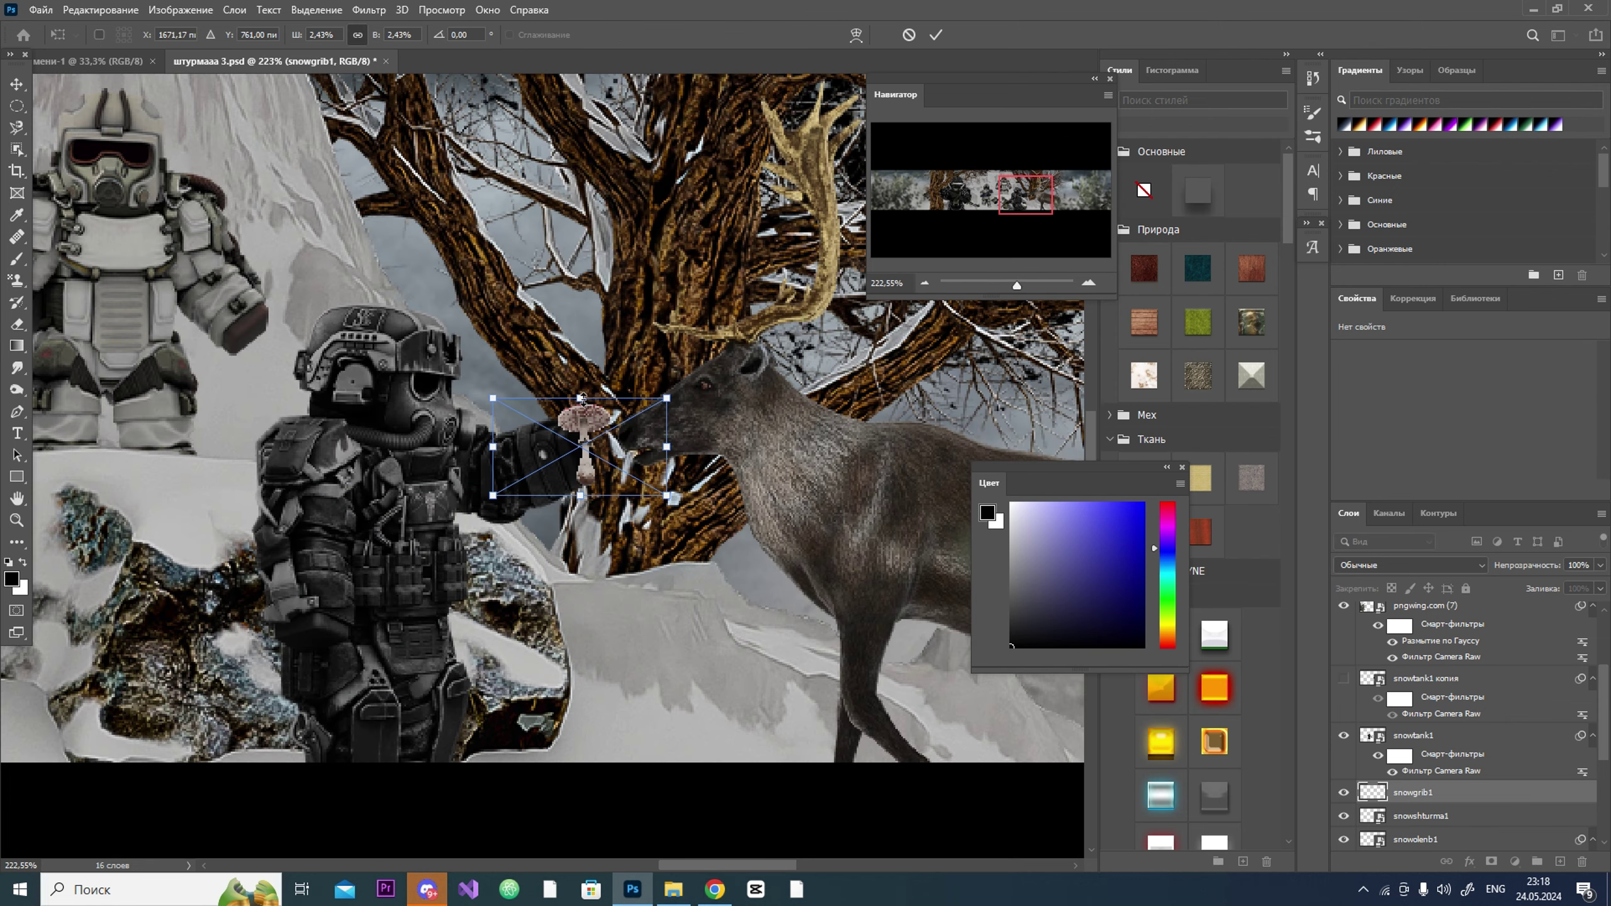
pyautogui.click(937, 35)
# Step: Apply the Camera Raw filter to the snowshturma1 layer with texture +37 and clarity about +42
pyautogui.moveTo(999, 286)
pyautogui.mouseDown()
pyautogui.moveTo(986, 299)
pyautogui.moveTo(1009, 303)
pyautogui.mouseUp()
pyautogui.scroll(-1, 1459, 730)
pyautogui.click(1355, 775)
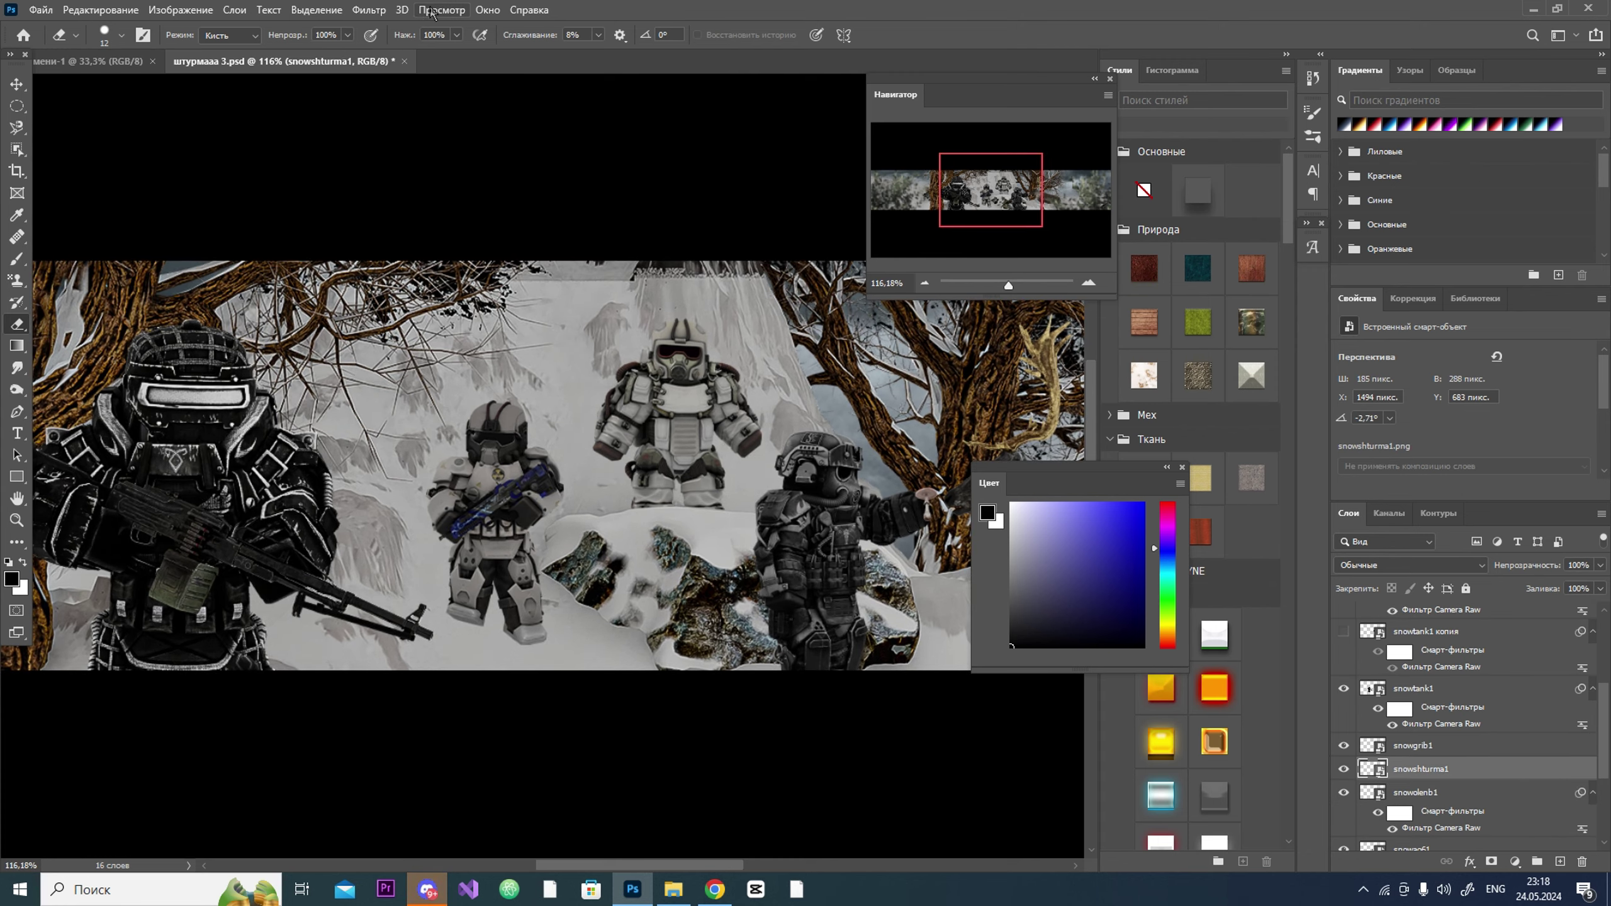
pyautogui.click(368, 9)
pyautogui.click(406, 102)
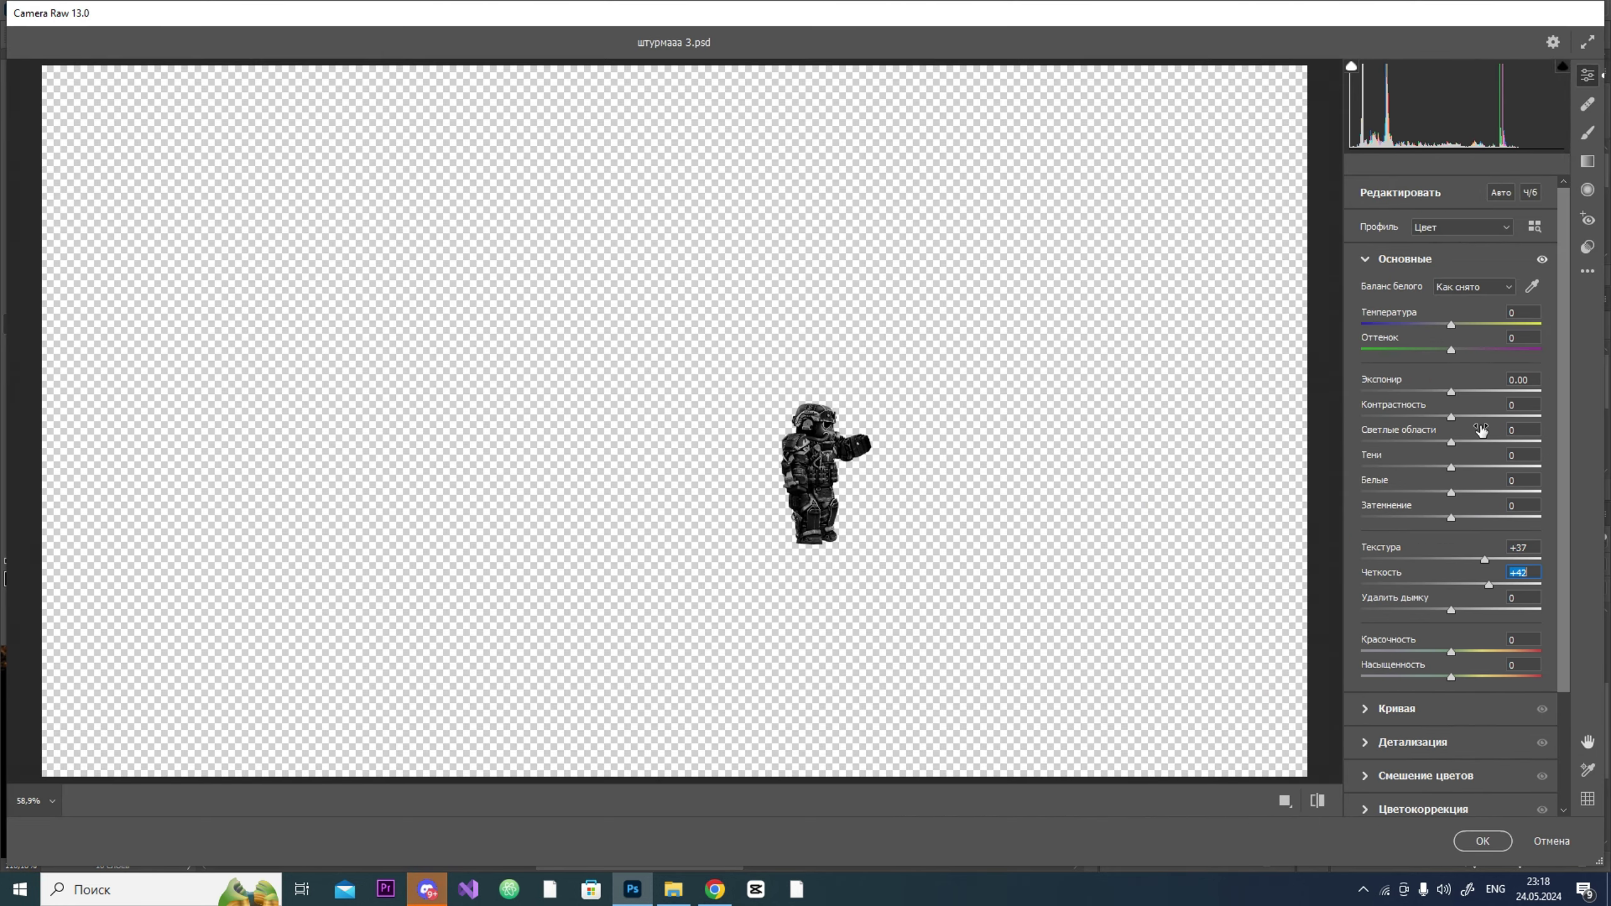
pyautogui.click(1413, 742)
pyautogui.click(1481, 840)
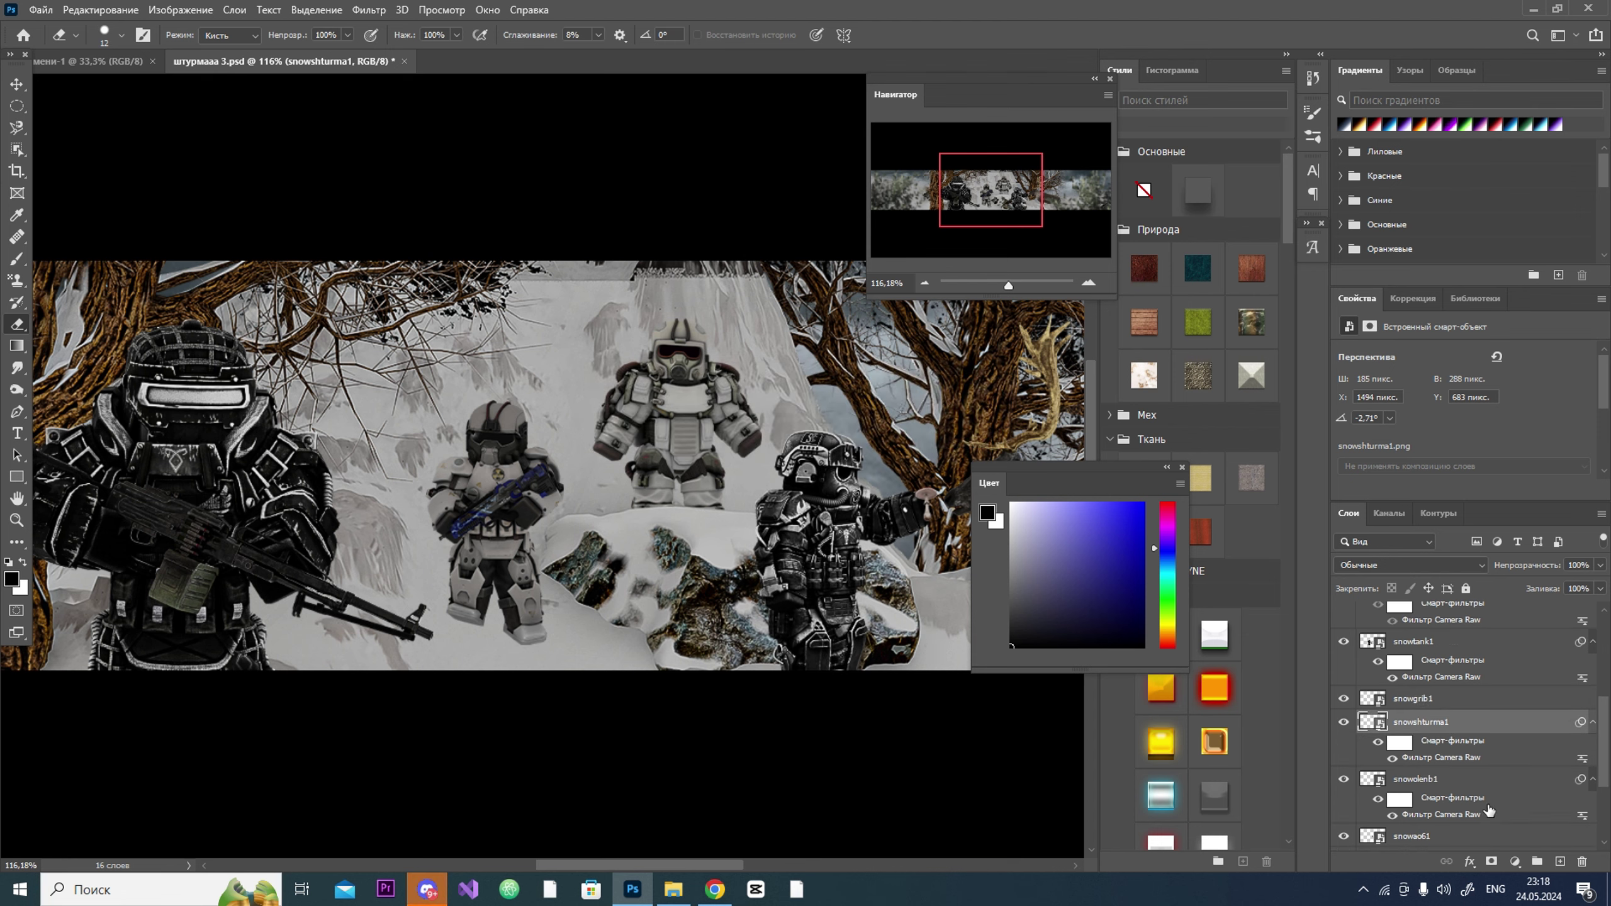
# Step: Apply the Camera Raw filter to the snowgrib1 mushroom with sharpening 60
pyautogui.click(369, 9)
pyautogui.click(406, 102)
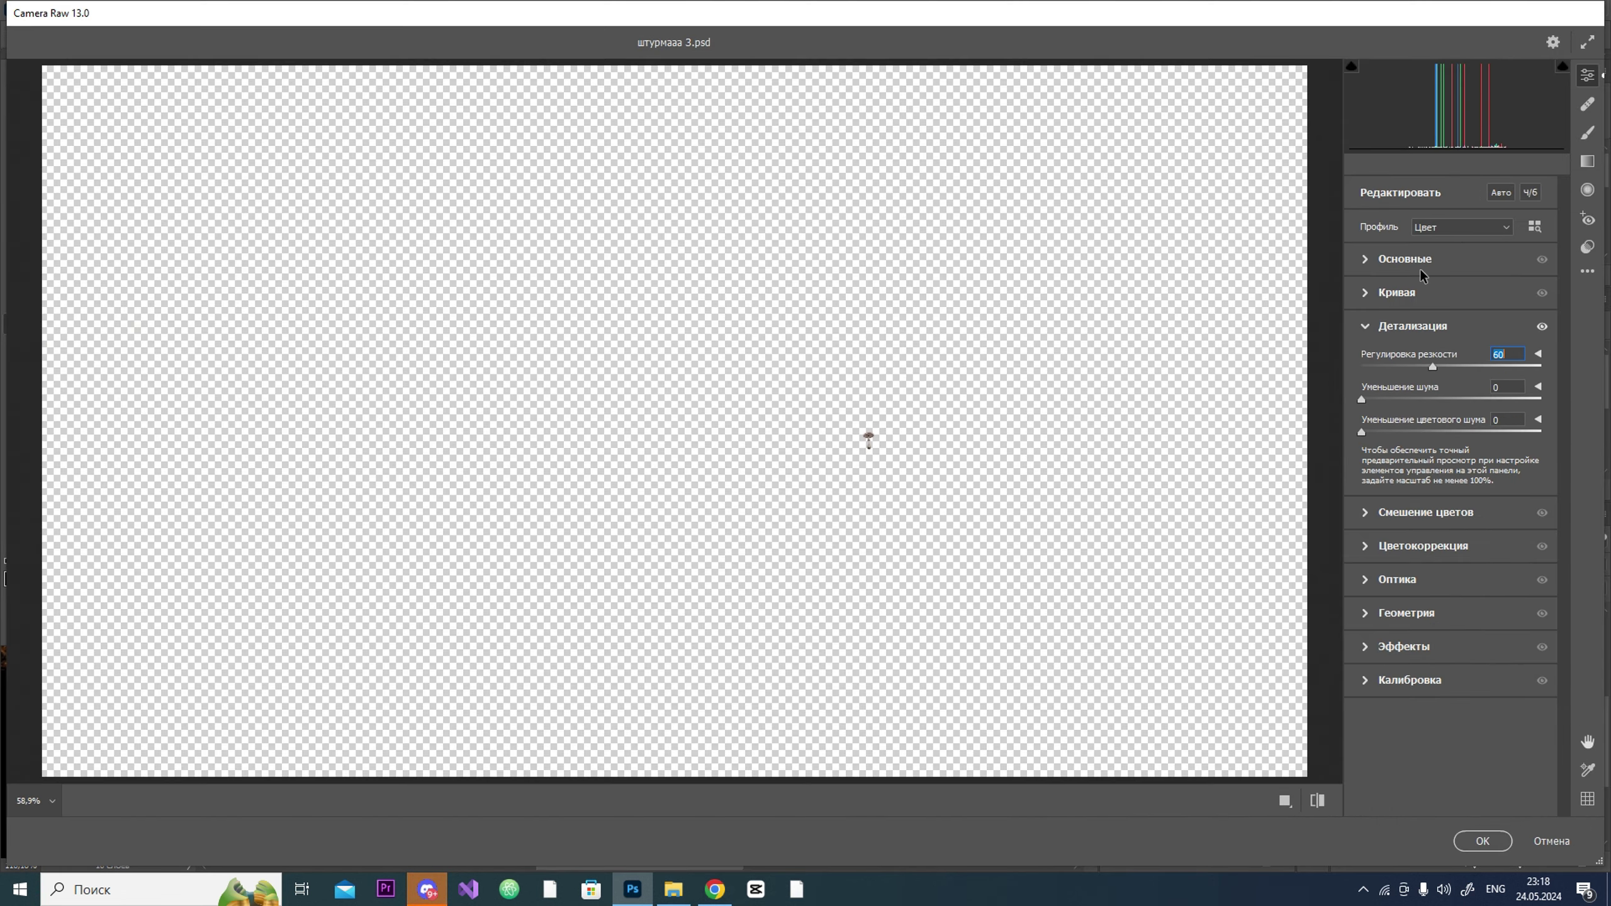
pyautogui.click(1482, 841)
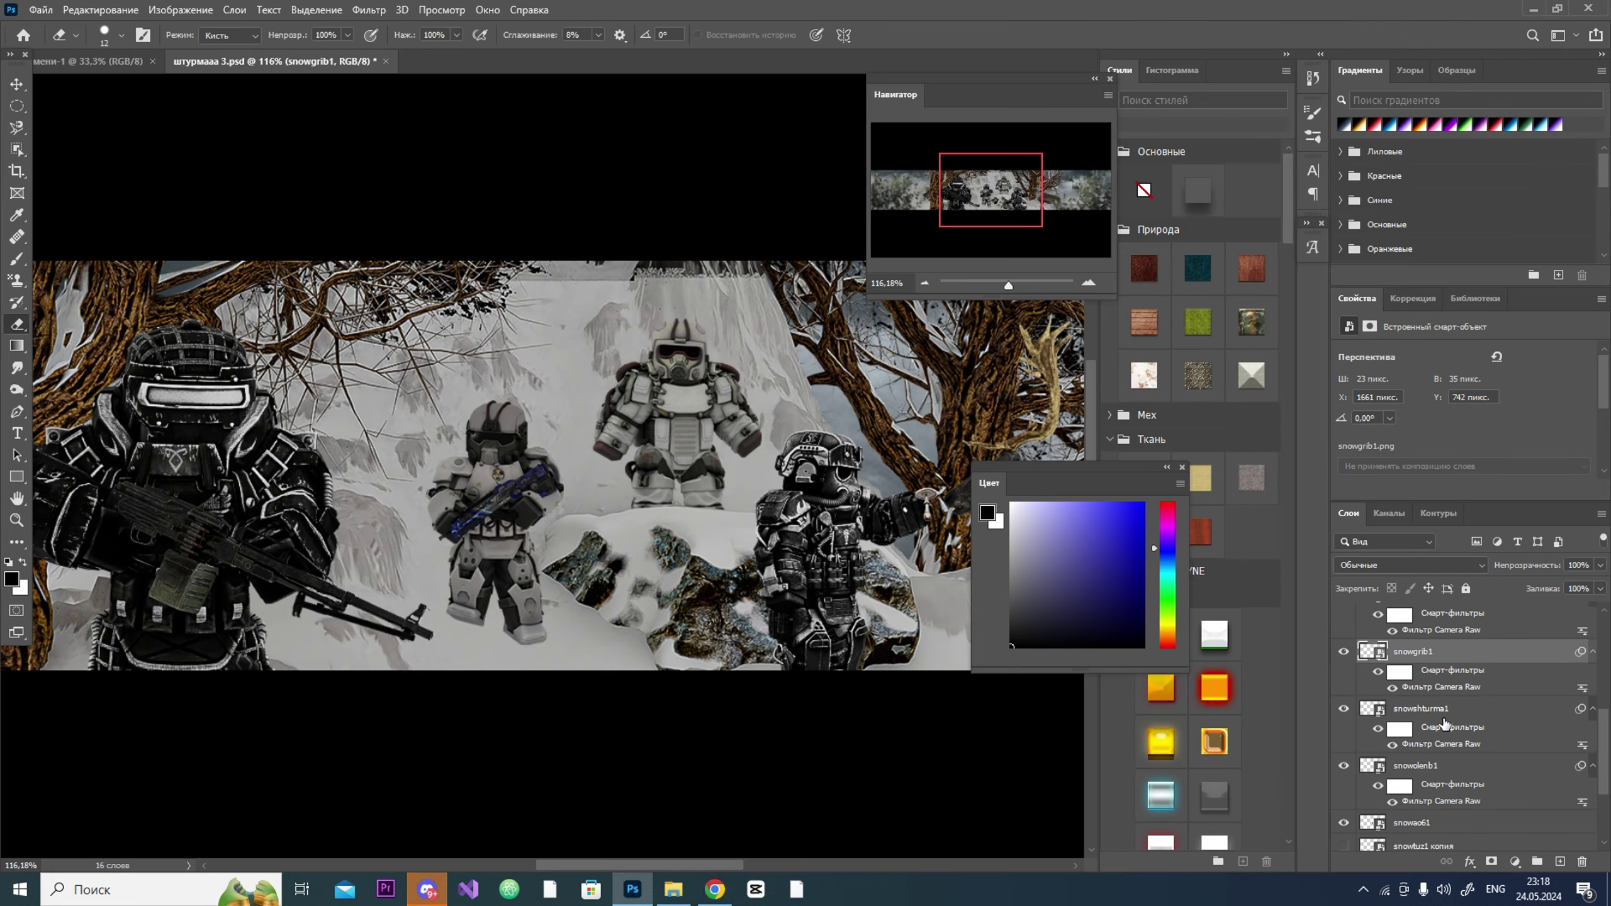
# Step: Apply the Camera Raw filter to the snowao61 character with basic tone adjustments and sharpening 47
pyautogui.hotkey('shift', 'ctrl', 'a')
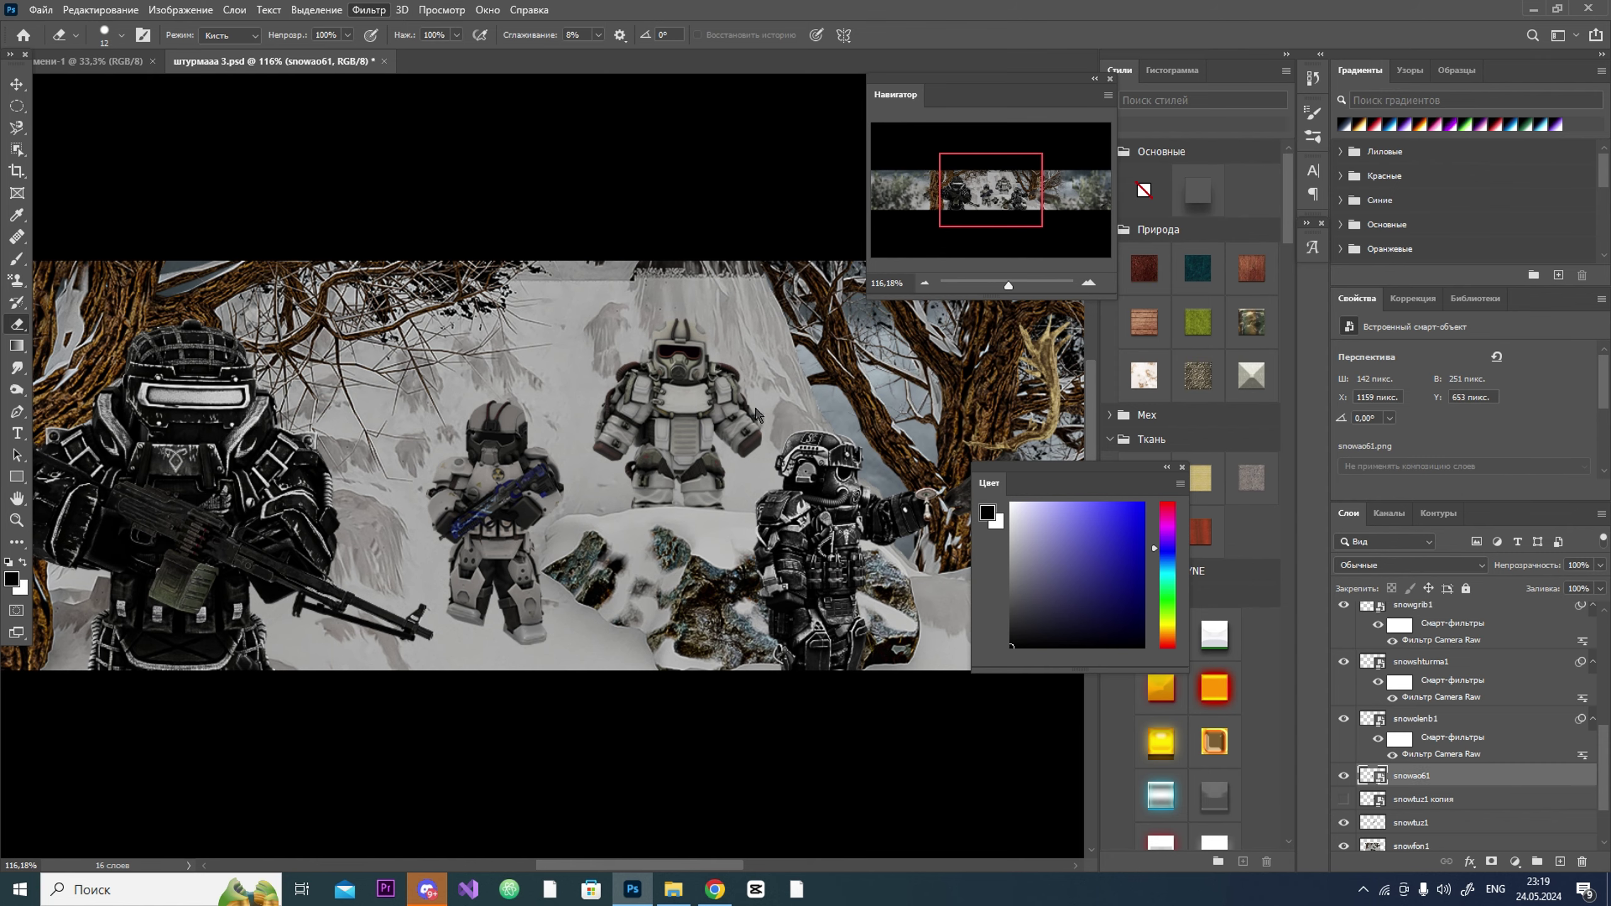
pyautogui.click(1477, 417)
pyautogui.click(1468, 743)
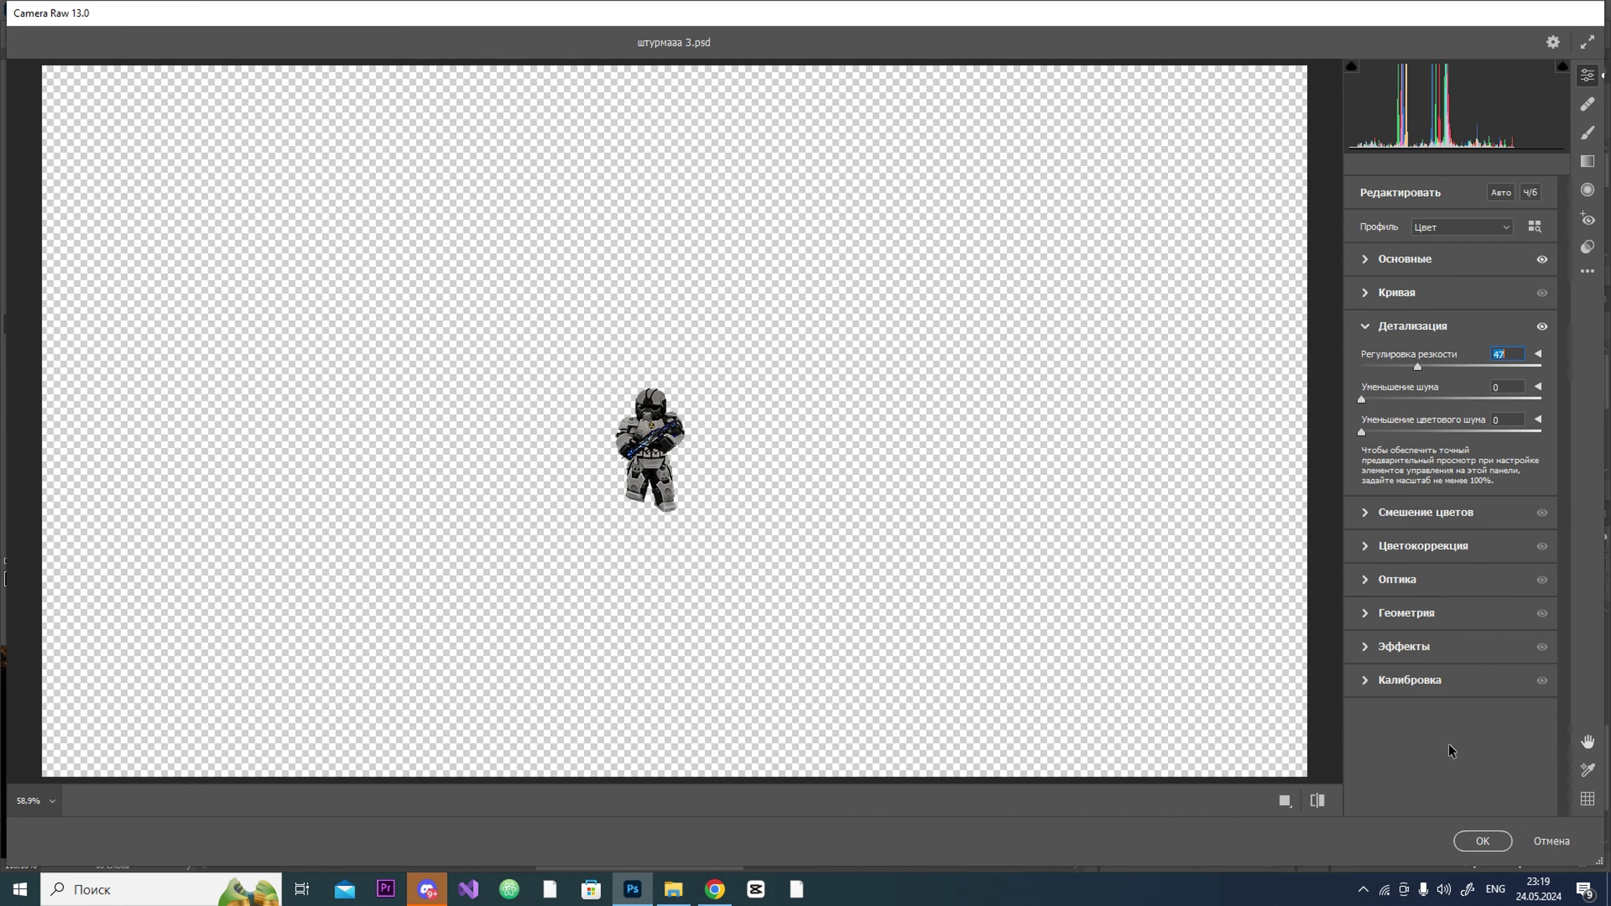
pyautogui.press('Return')
# Step: Enhance the rasterized snowtuz1 character on the rock with the Camera Raw filter
pyautogui.scroll(-4, 1479, 782)
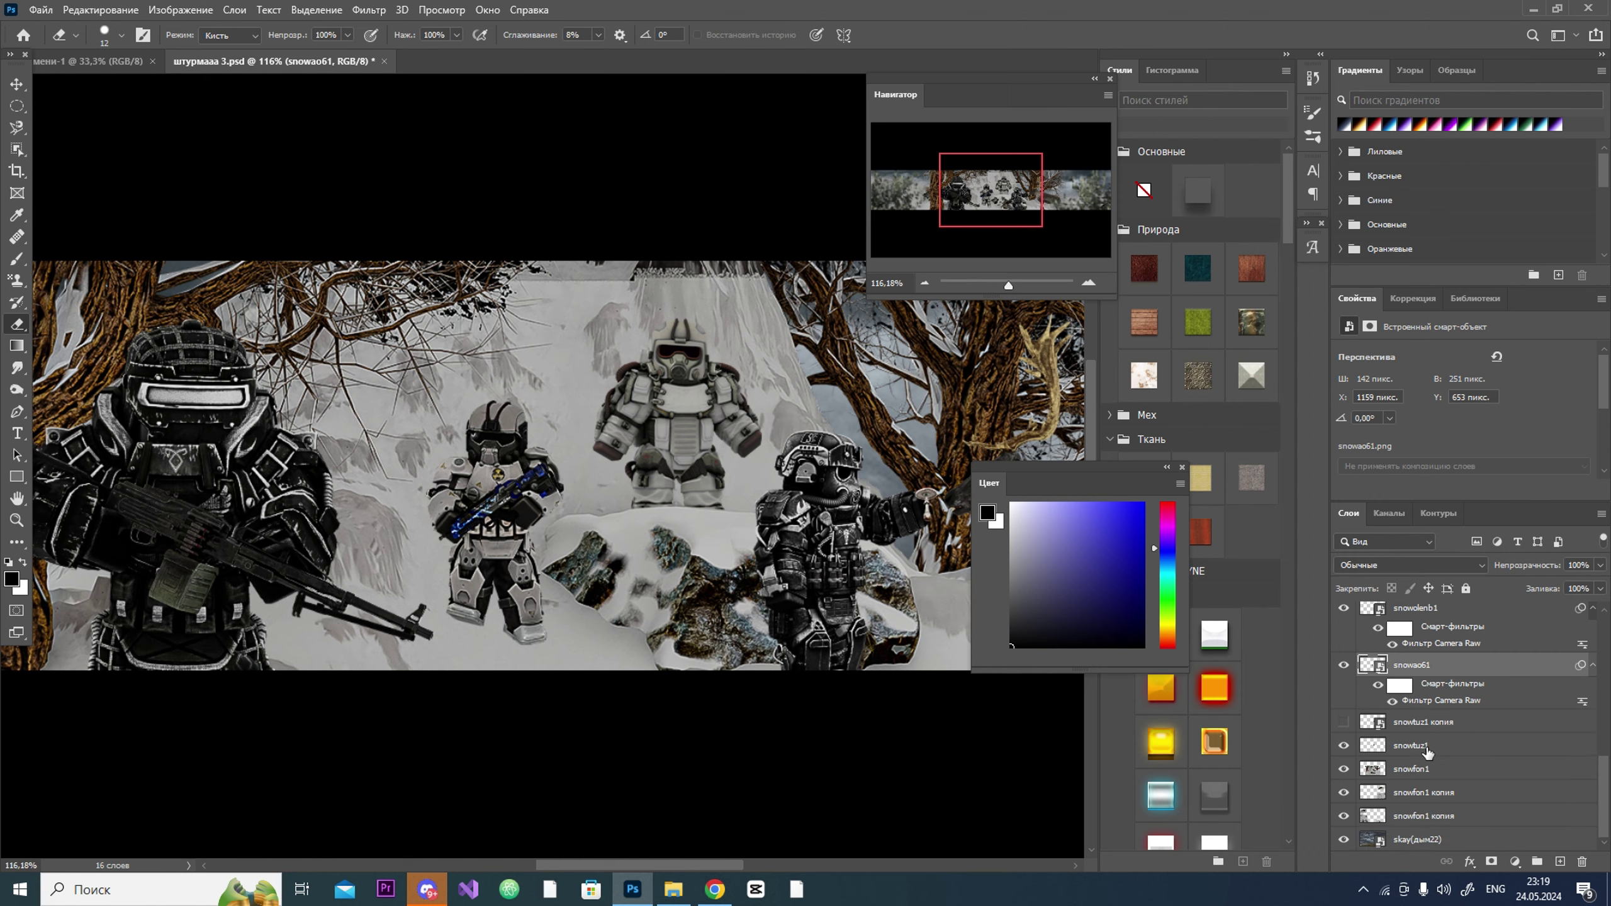
pyautogui.click(1459, 745)
pyautogui.hotkey('shift', 'ctrl', 'a')
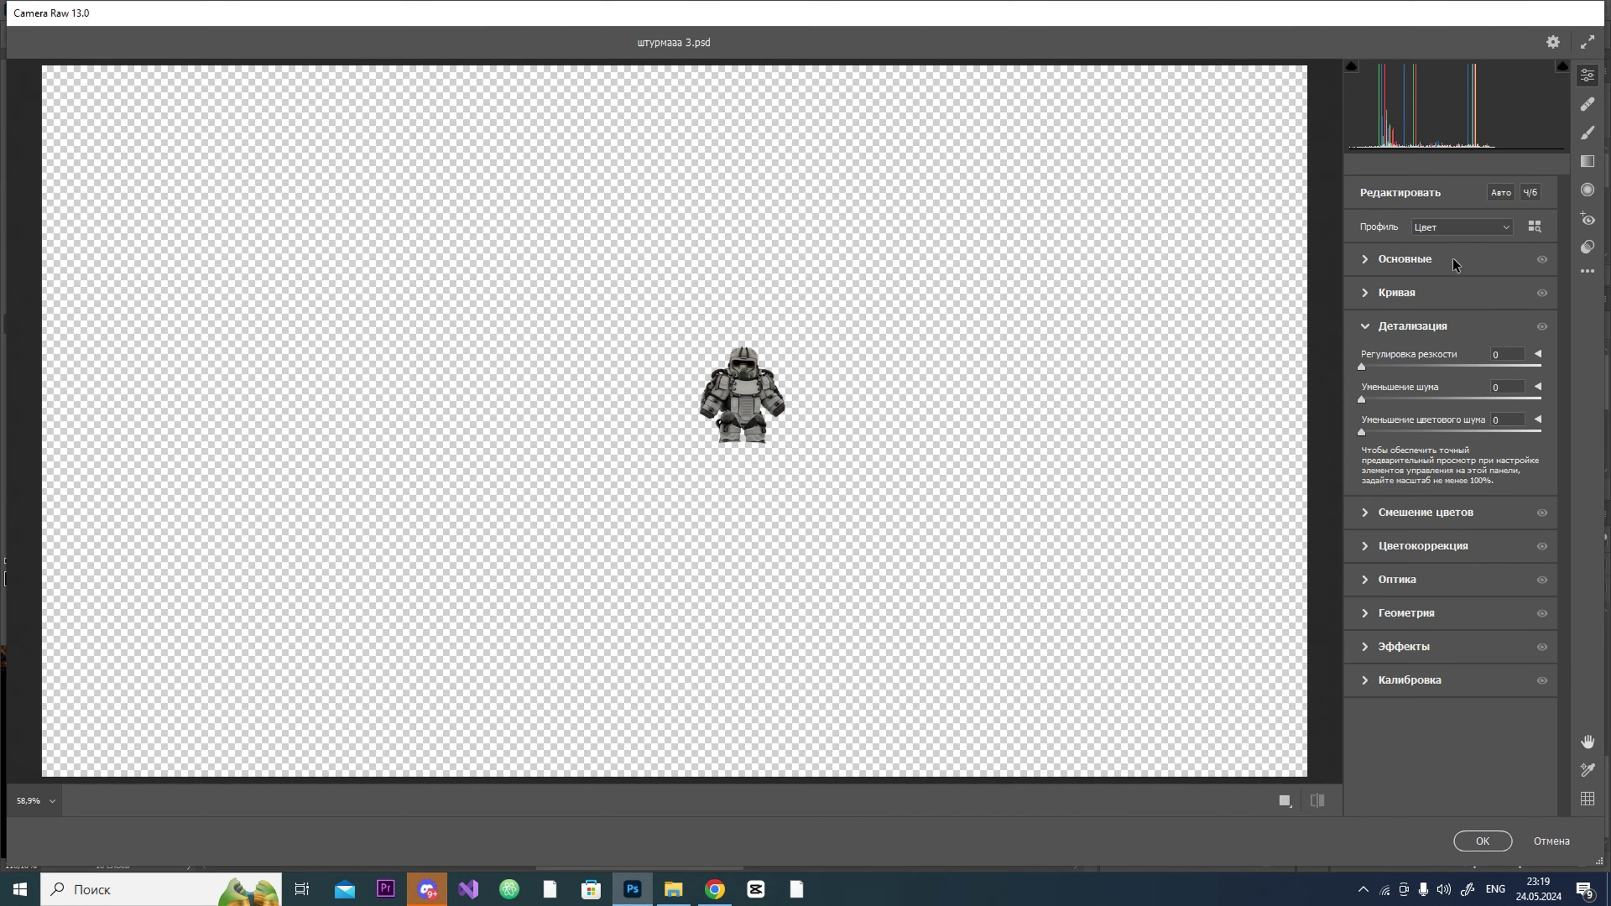
pyautogui.click(1437, 230)
pyautogui.click(1443, 242)
pyautogui.click(1442, 248)
pyautogui.click(1439, 259)
pyautogui.click(1482, 841)
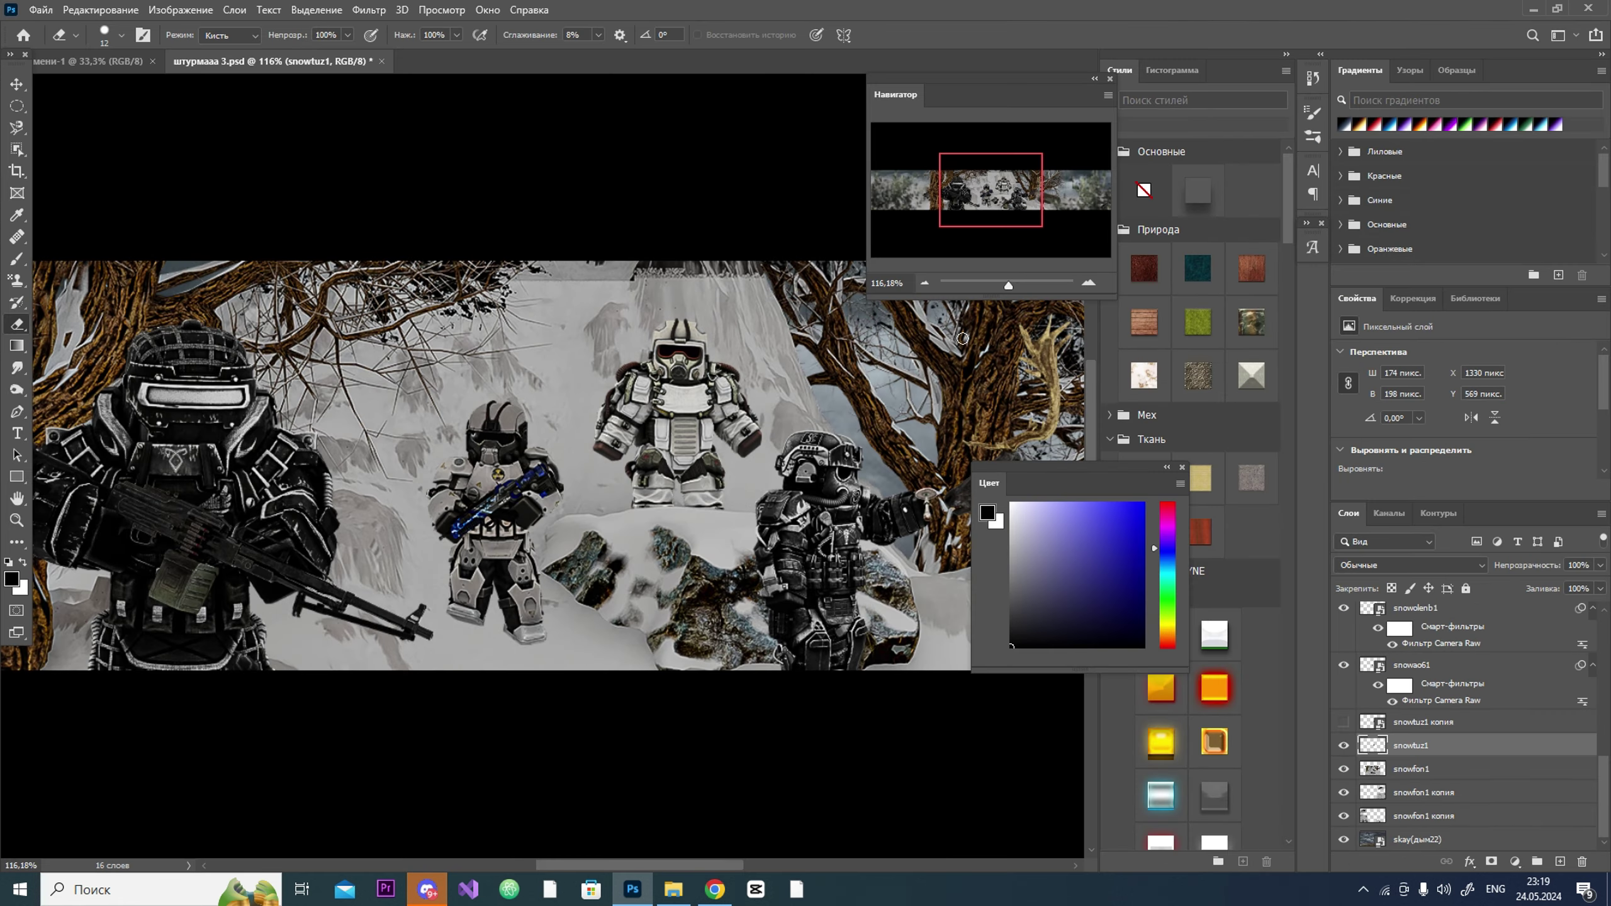
# Step: On a new layer below Слой 1, paint soft black shading along the banner's edges with a 700 px brush and set the layer opacity to 59%
pyautogui.moveTo(1013, 284); pyautogui.dragTo(997, 290)
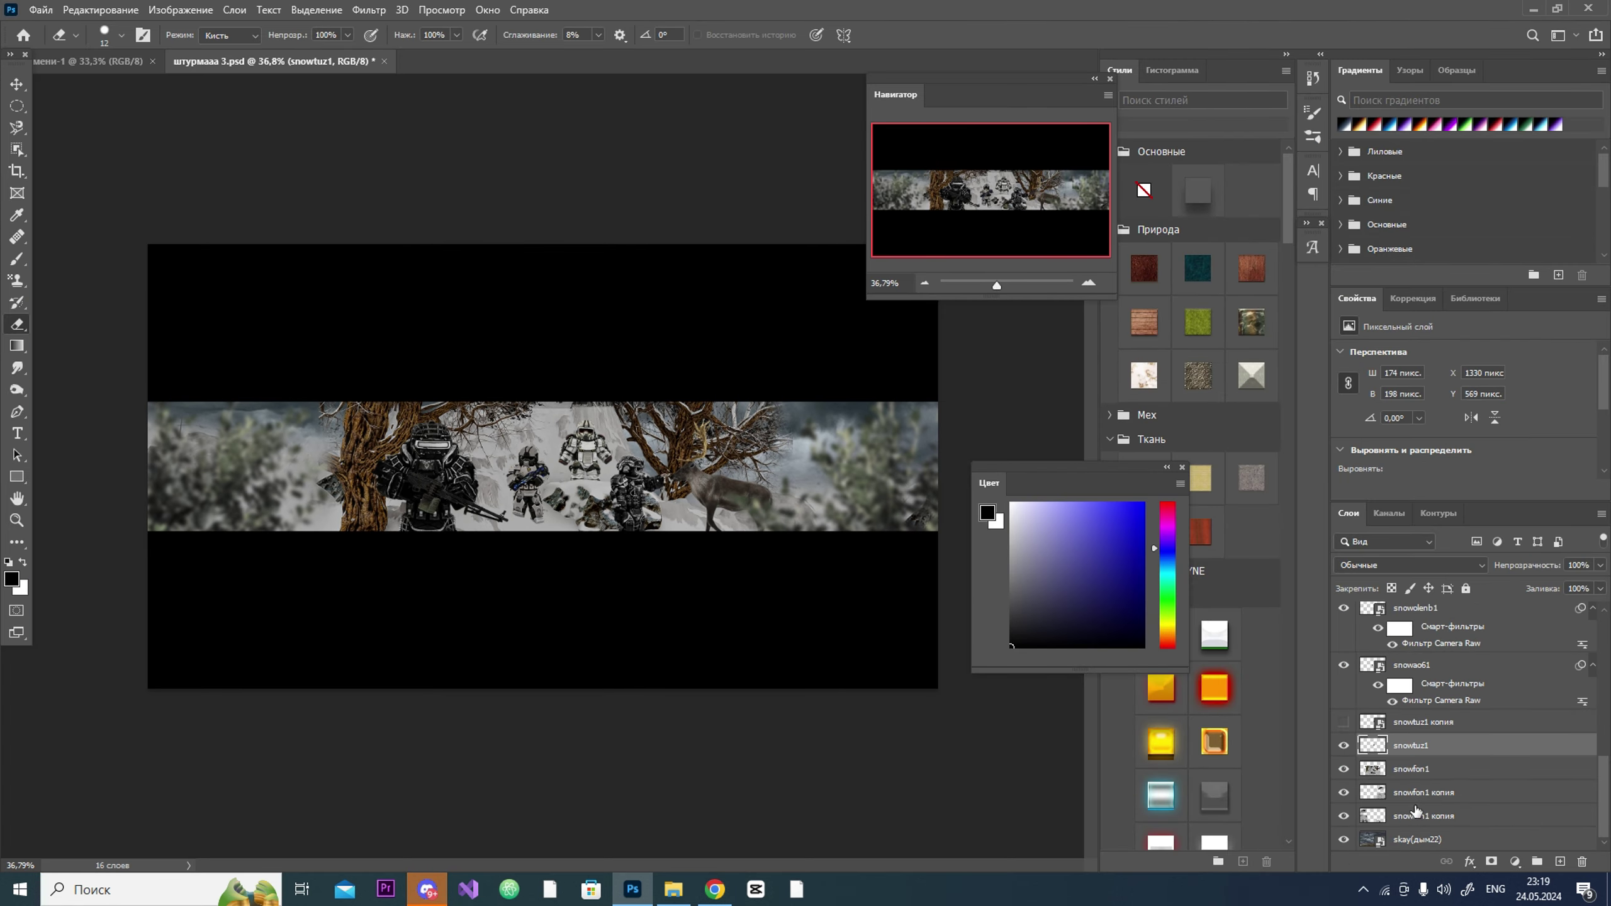
pyautogui.scroll(5, 1416, 809)
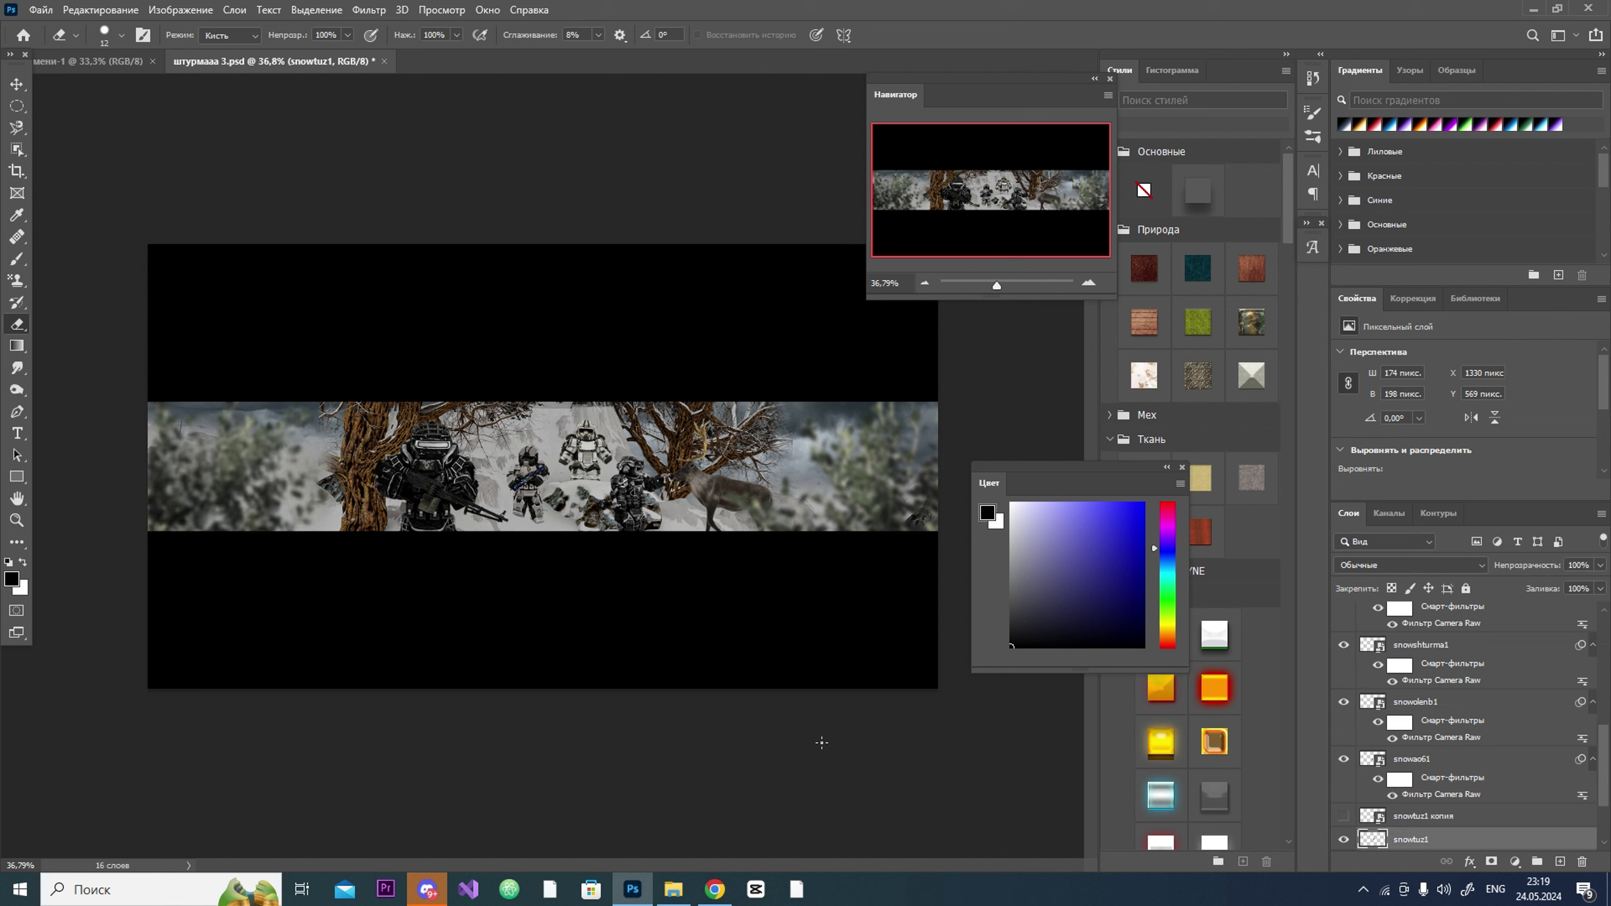
pyautogui.scroll(5, 1447, 643)
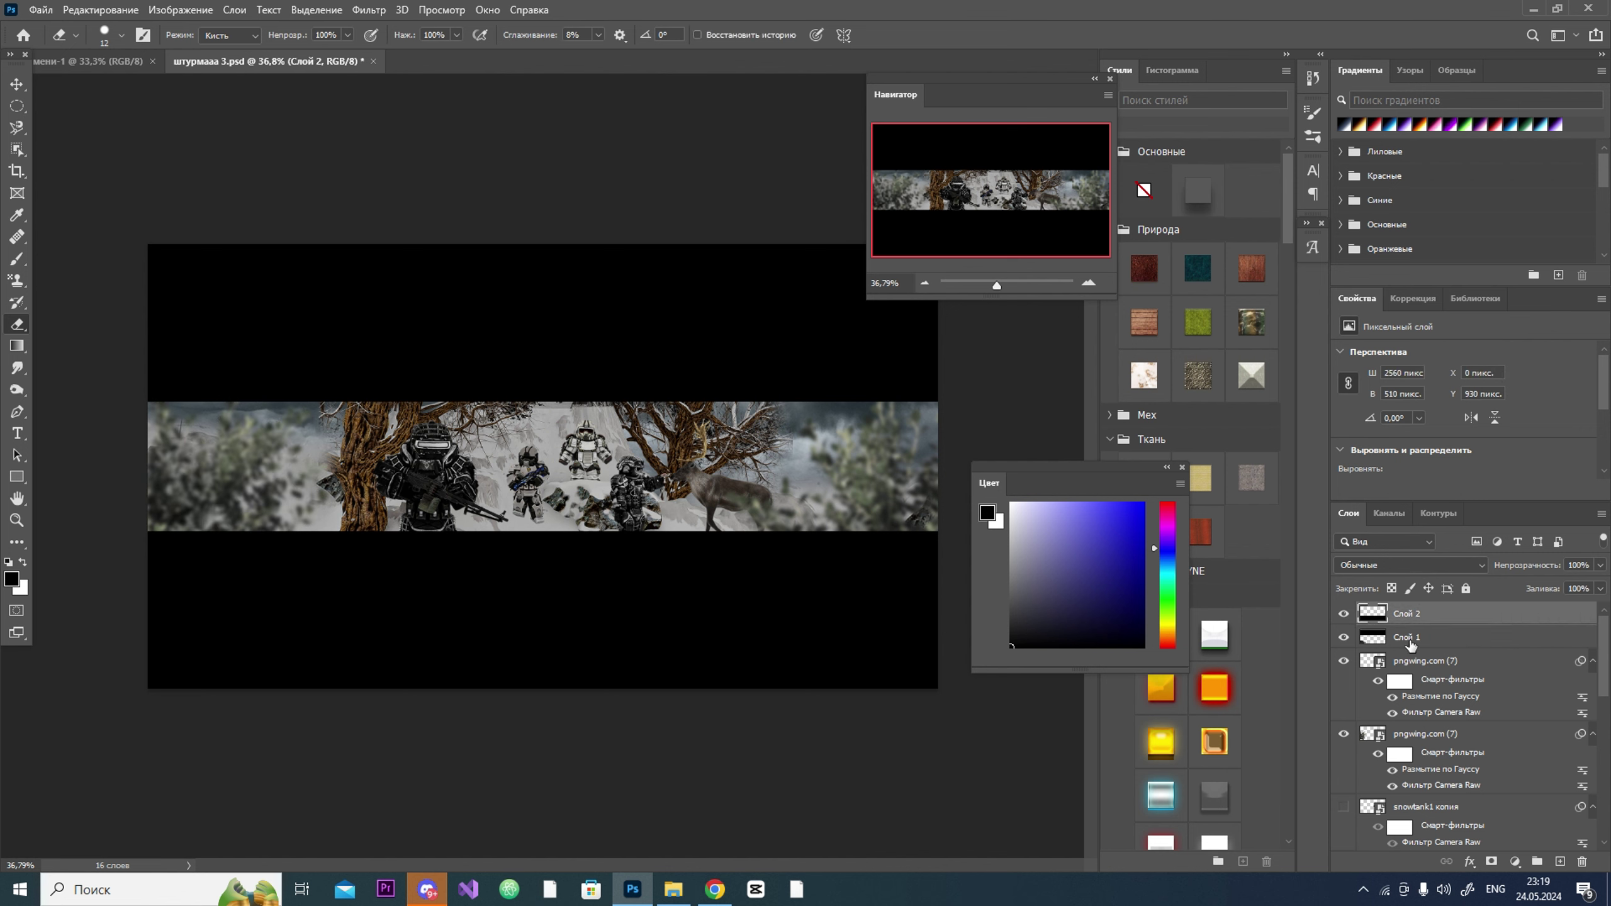
pyautogui.click(1411, 645)
pyautogui.hotkey('ctrl', 'shift', 'alt', 'n')
pyautogui.press('b')
pyautogui.click(120, 34)
pyautogui.click(126, 337)
pyautogui.press('Return')
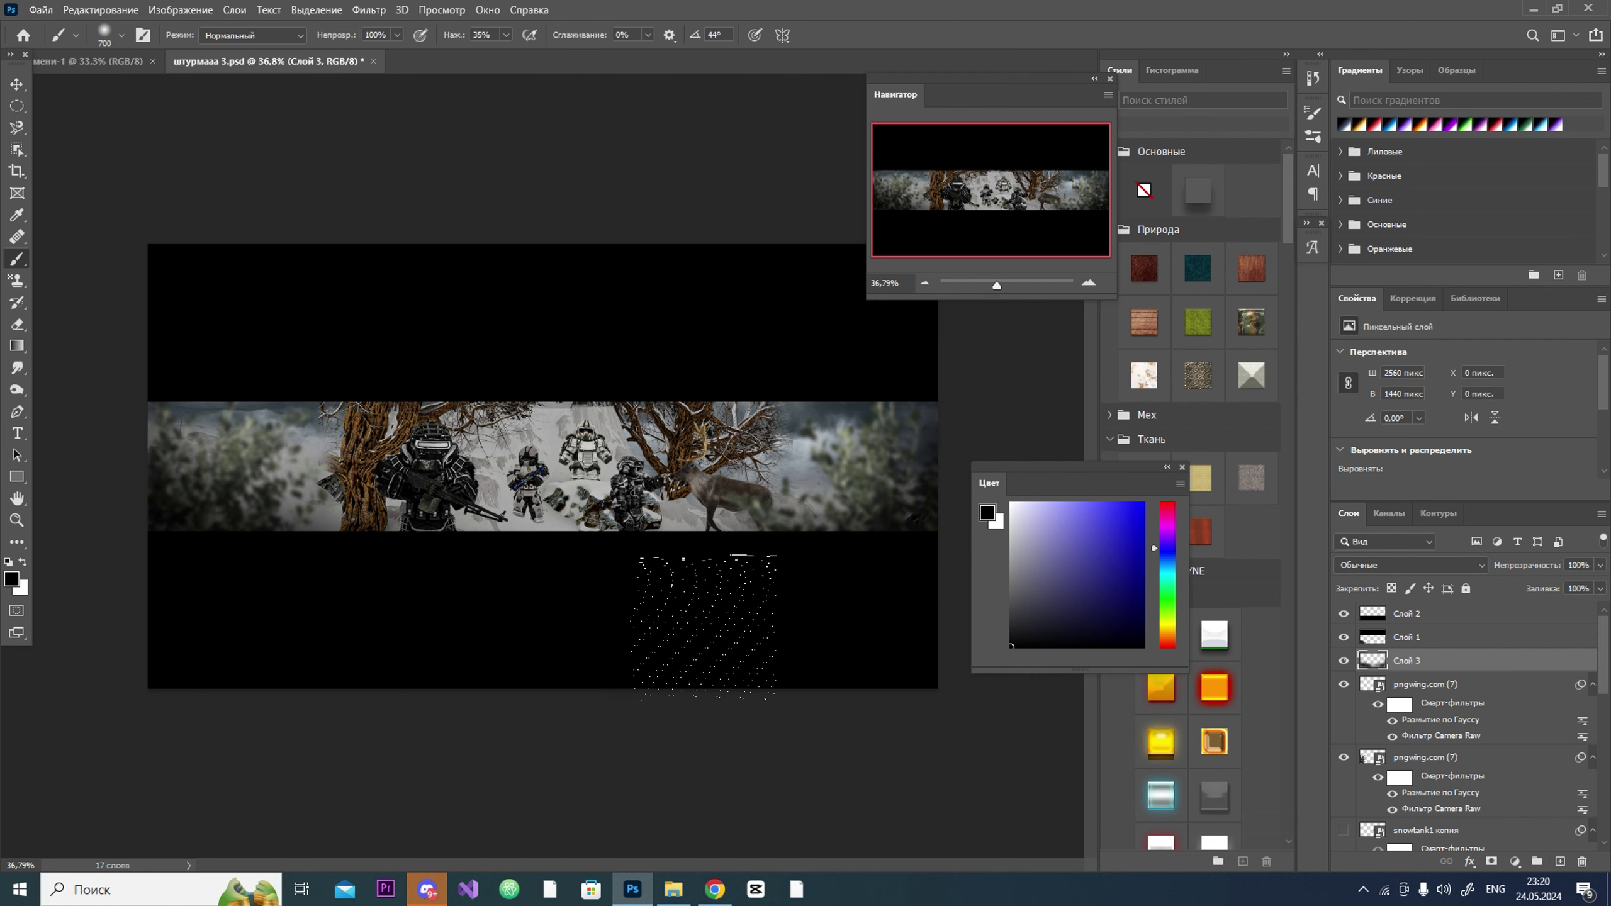
pyautogui.moveTo(1569, 587); pyautogui.dragTo(1567, 587)
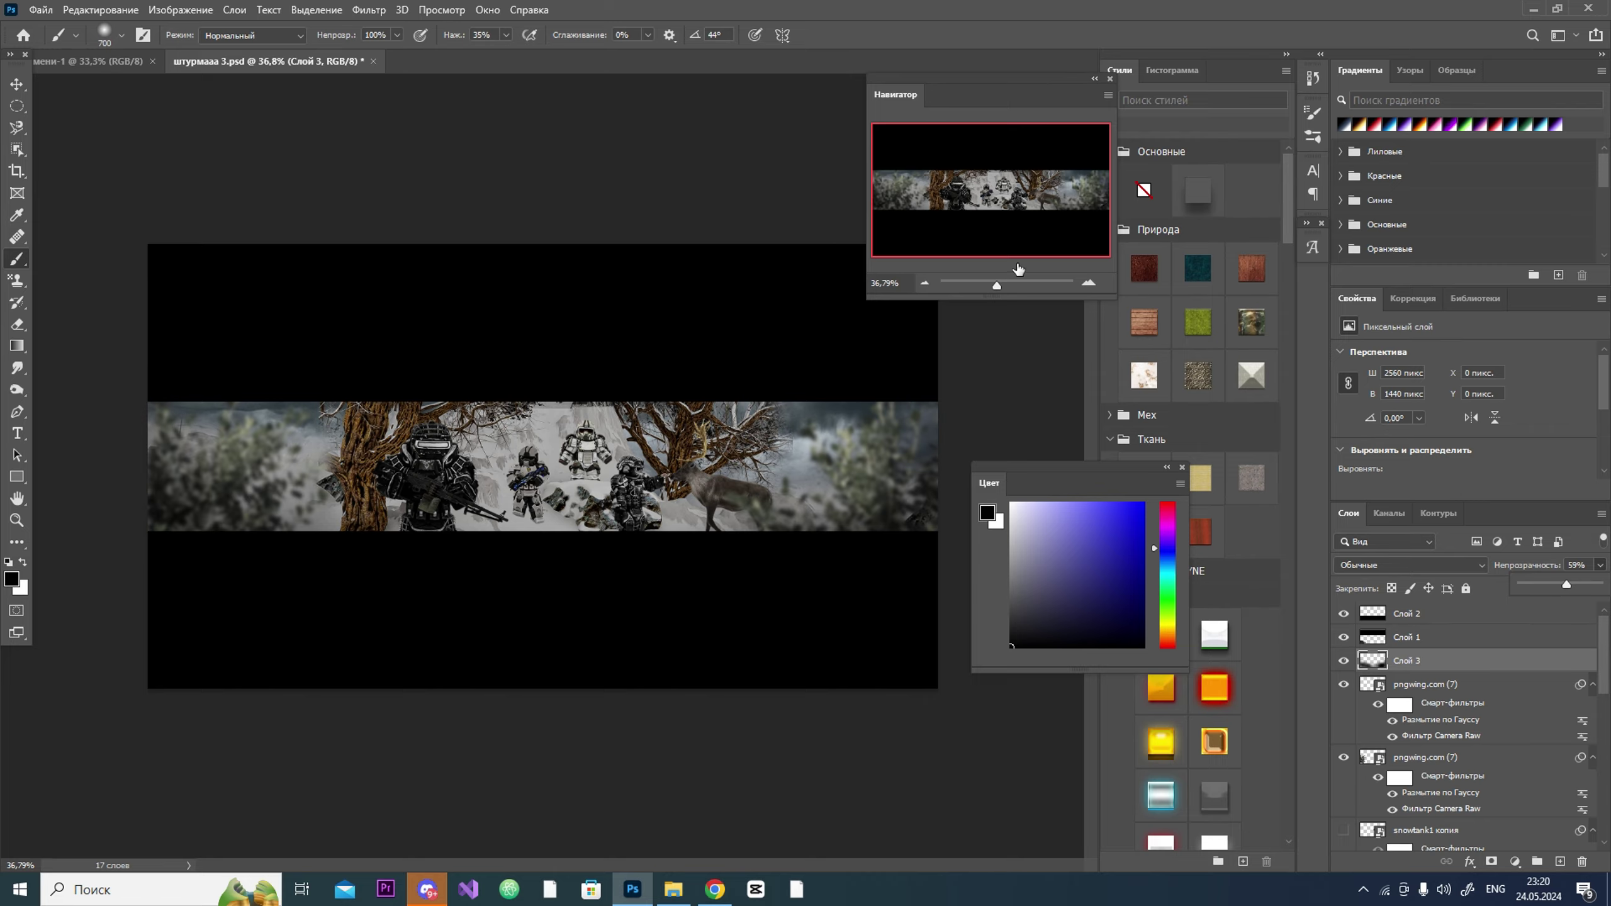
# Step: Slightly enlarge the large armoured snowtank1 character in front of the left tree with Free Transform
pyautogui.moveTo(996, 285); pyautogui.dragTo(1007, 285)
pyautogui.keyDown('ctrl'); pyautogui.click(848, 537); pyautogui.keyUp('ctrl')
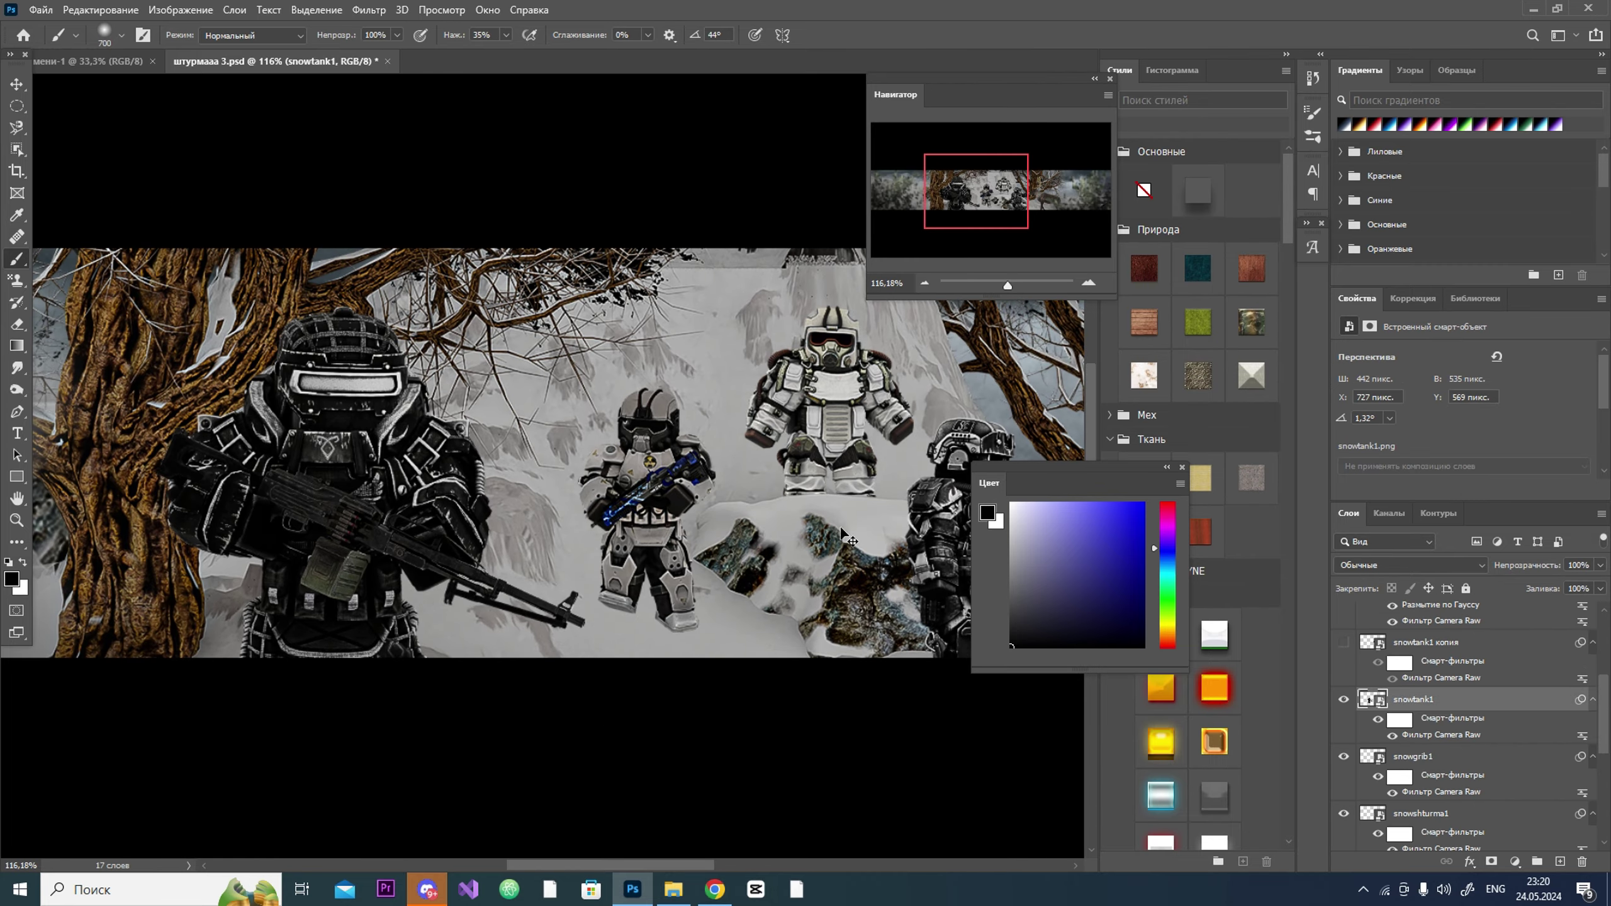
pyautogui.hotkey('ctrl', 't')
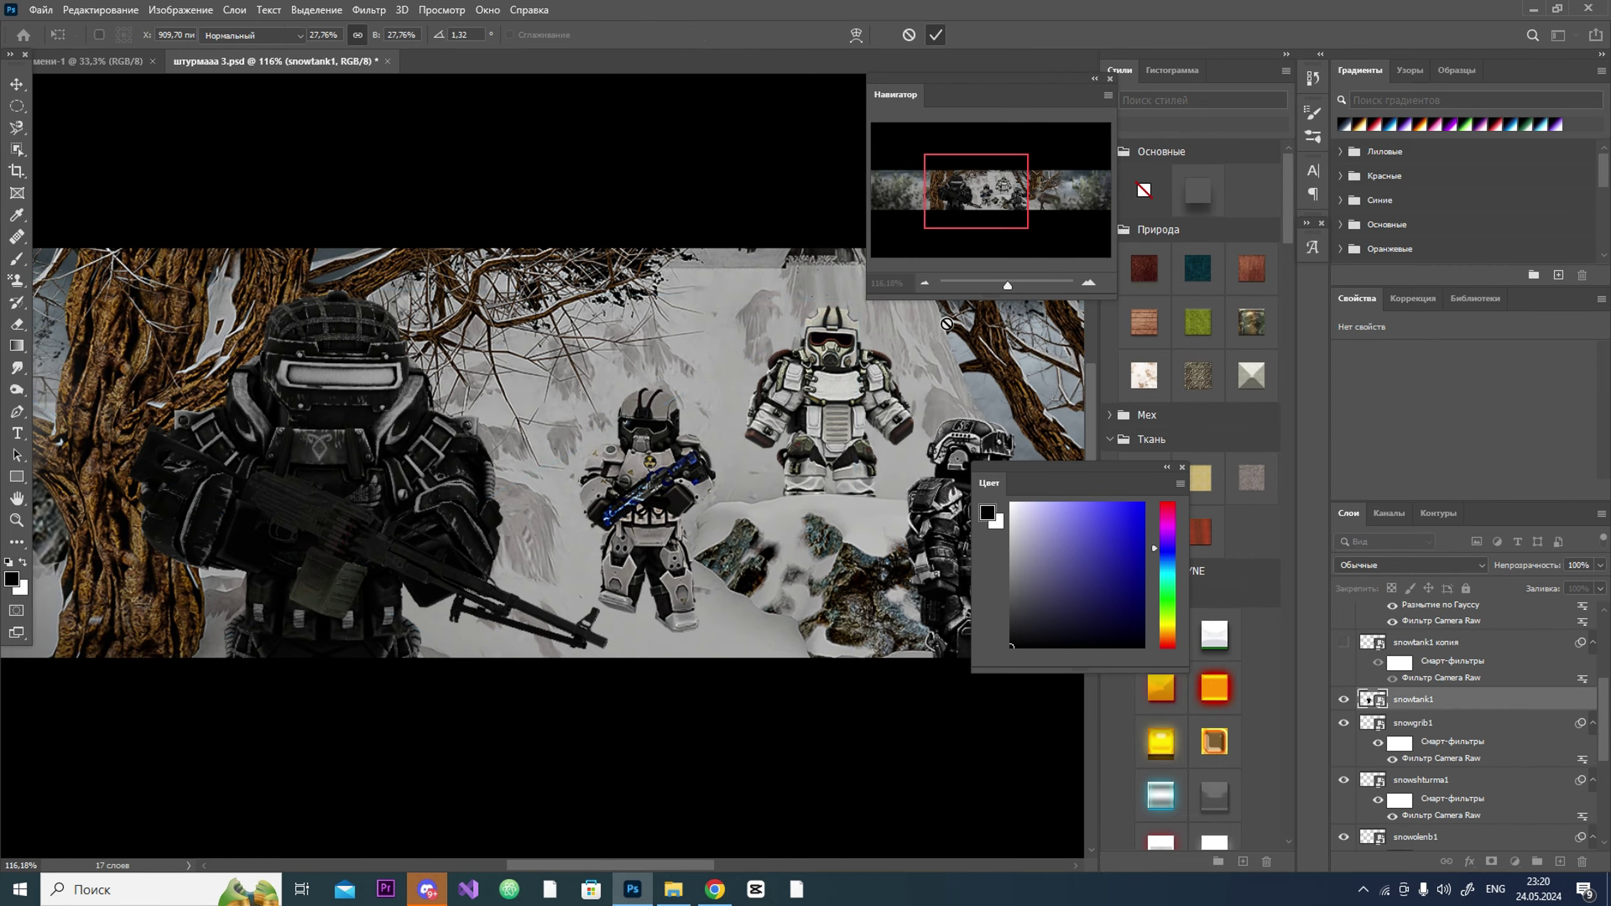
pyautogui.press('b')
# Step: Paint soft black 28 px shading at the snowao61 character's boots on new layers below and above it, and set the lower layer's opacity to 83%
pyautogui.moveTo(1007, 286)
pyautogui.mouseDown()
pyautogui.moveTo(964, 285)
pyautogui.moveTo(1018, 285)
pyautogui.mouseUp()
pyautogui.scroll(-5, 1433, 730)
pyautogui.click(1429, 752)
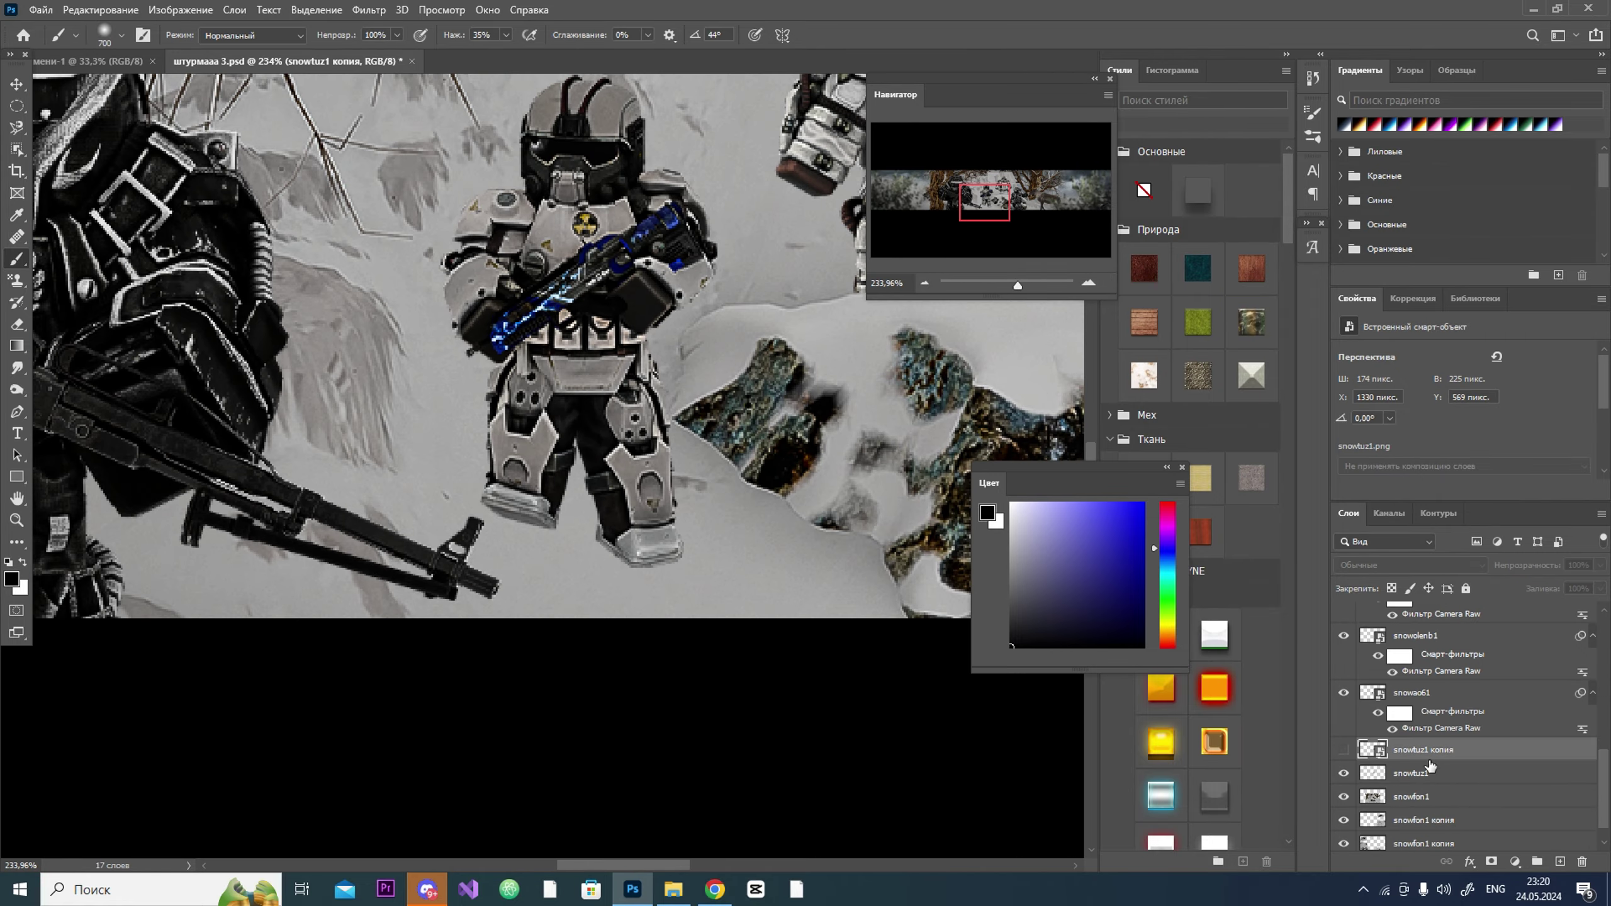
pyautogui.click(1559, 861)
pyautogui.click(120, 35)
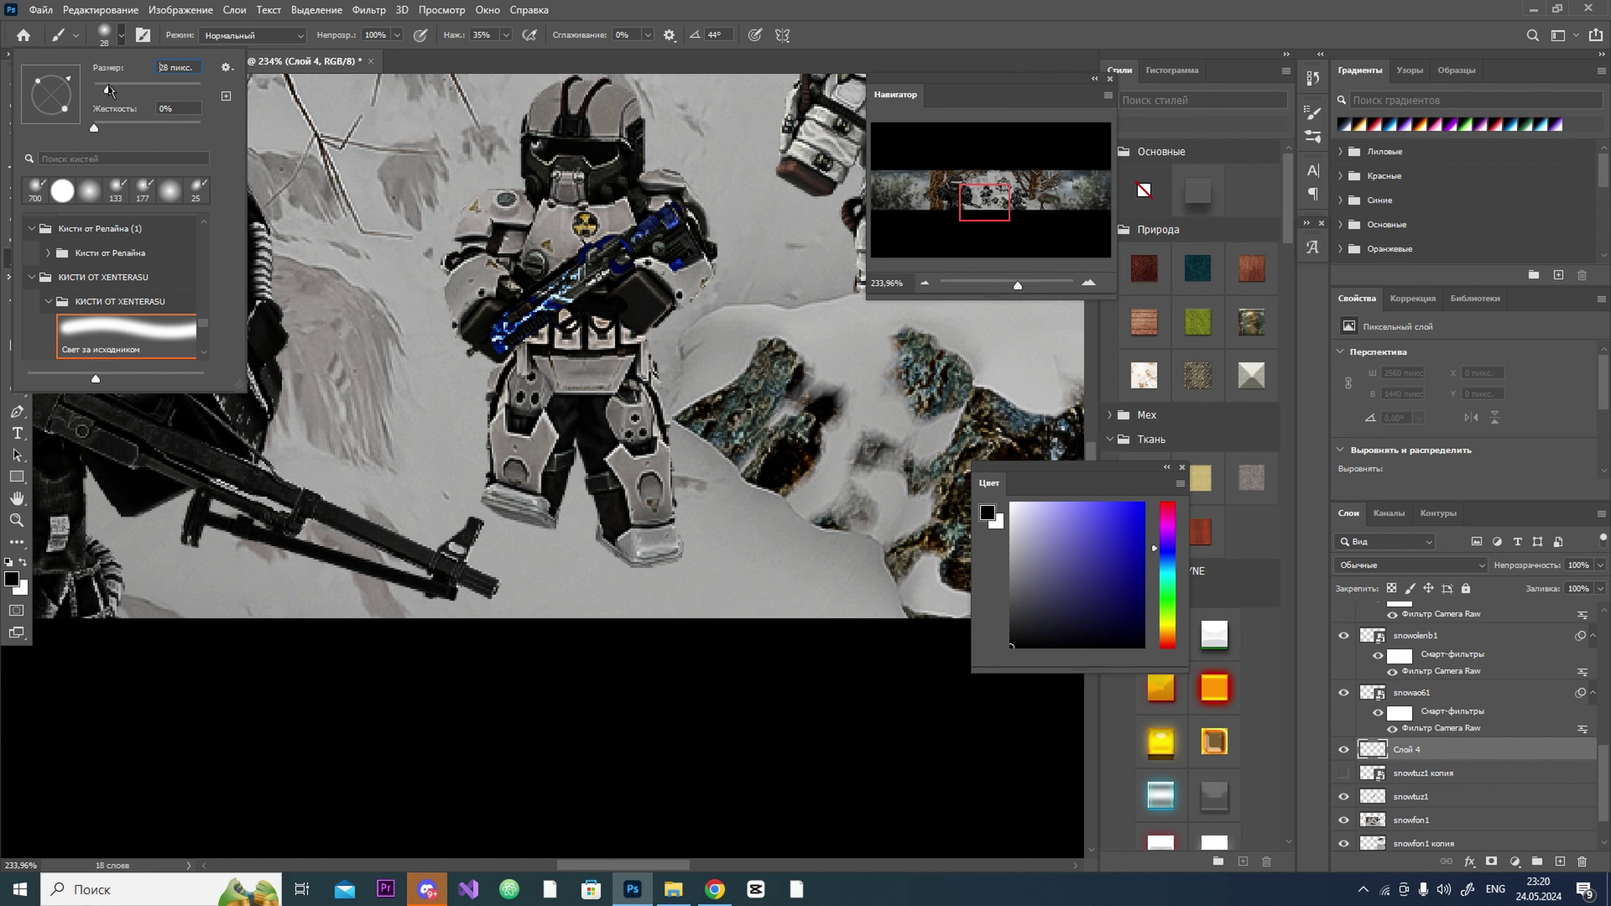
pyautogui.click(518, 508)
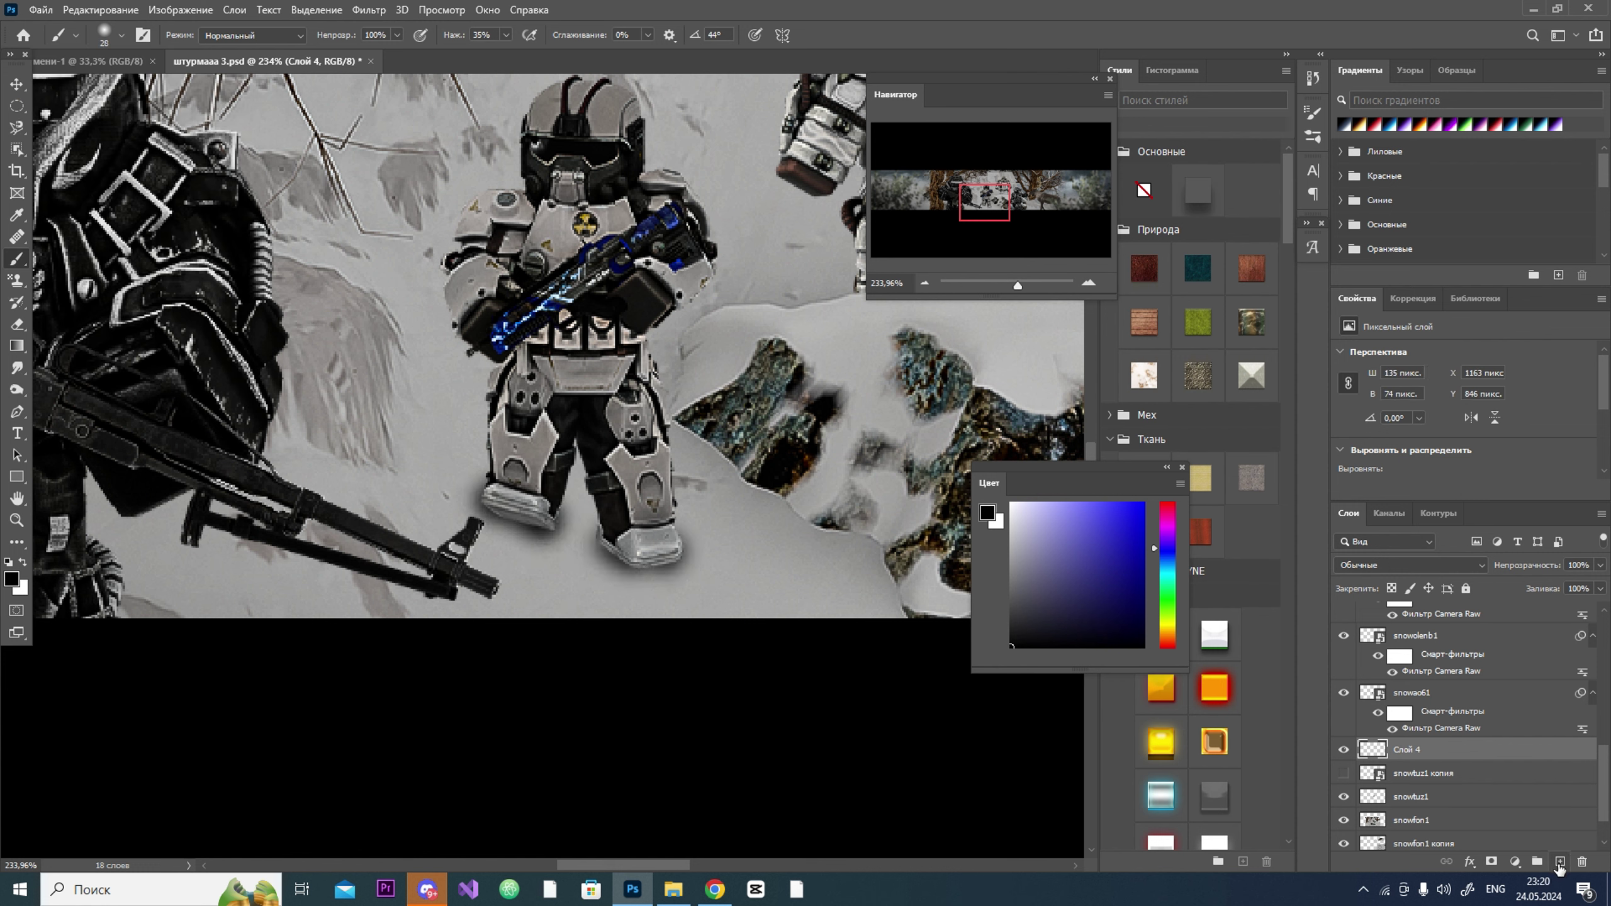
pyautogui.moveTo(1439, 686); pyautogui.dragTo(1439, 685)
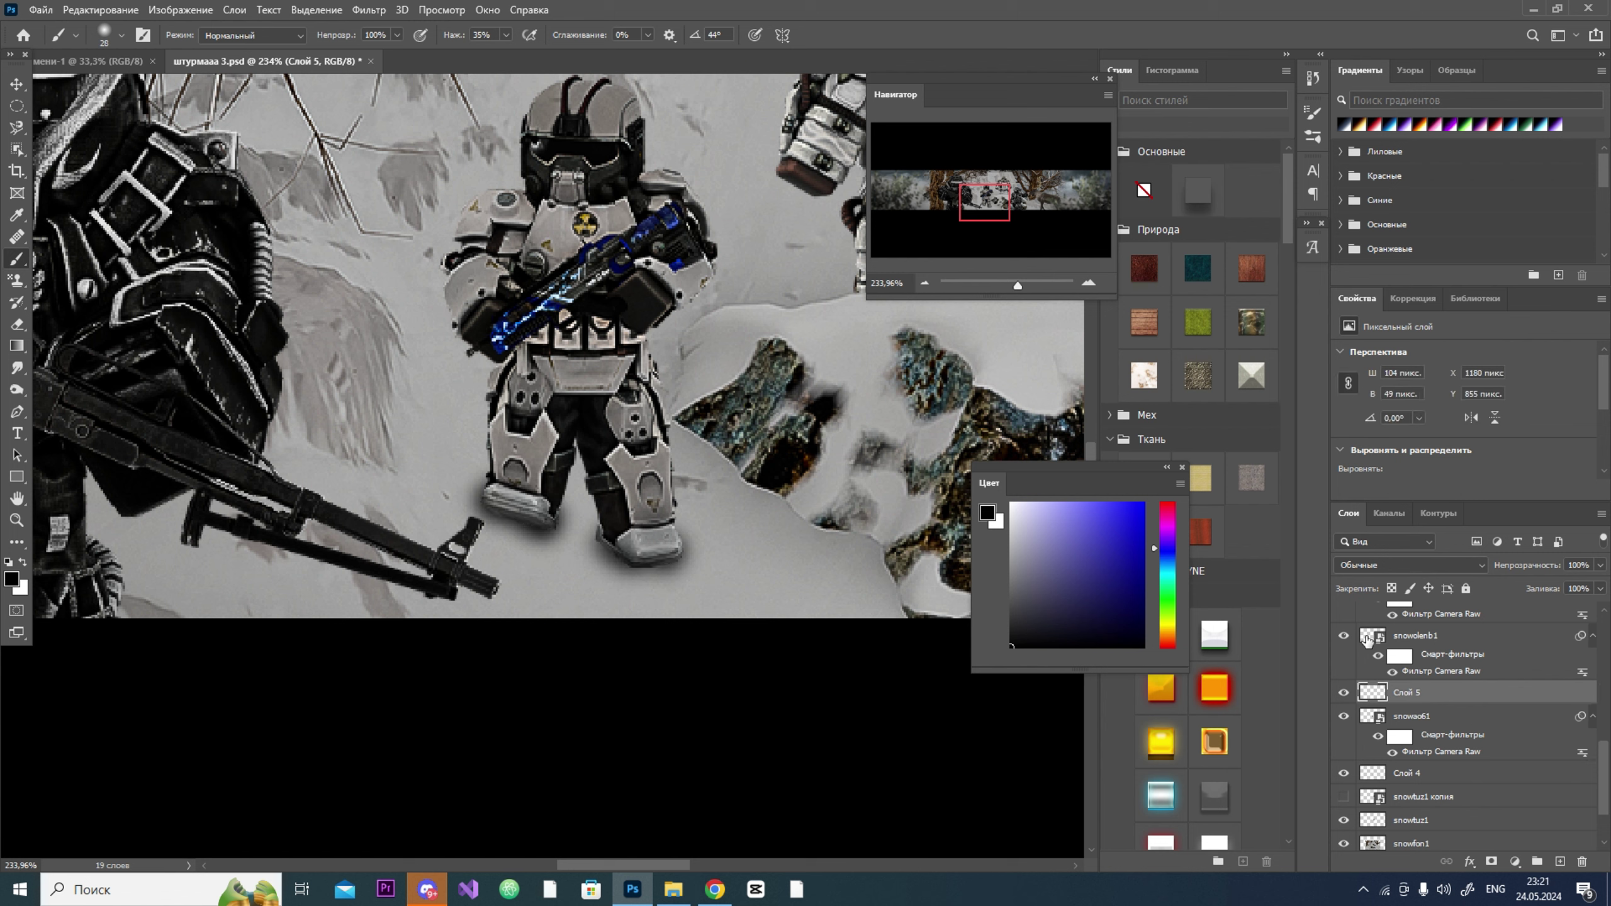
pyautogui.click(1407, 773)
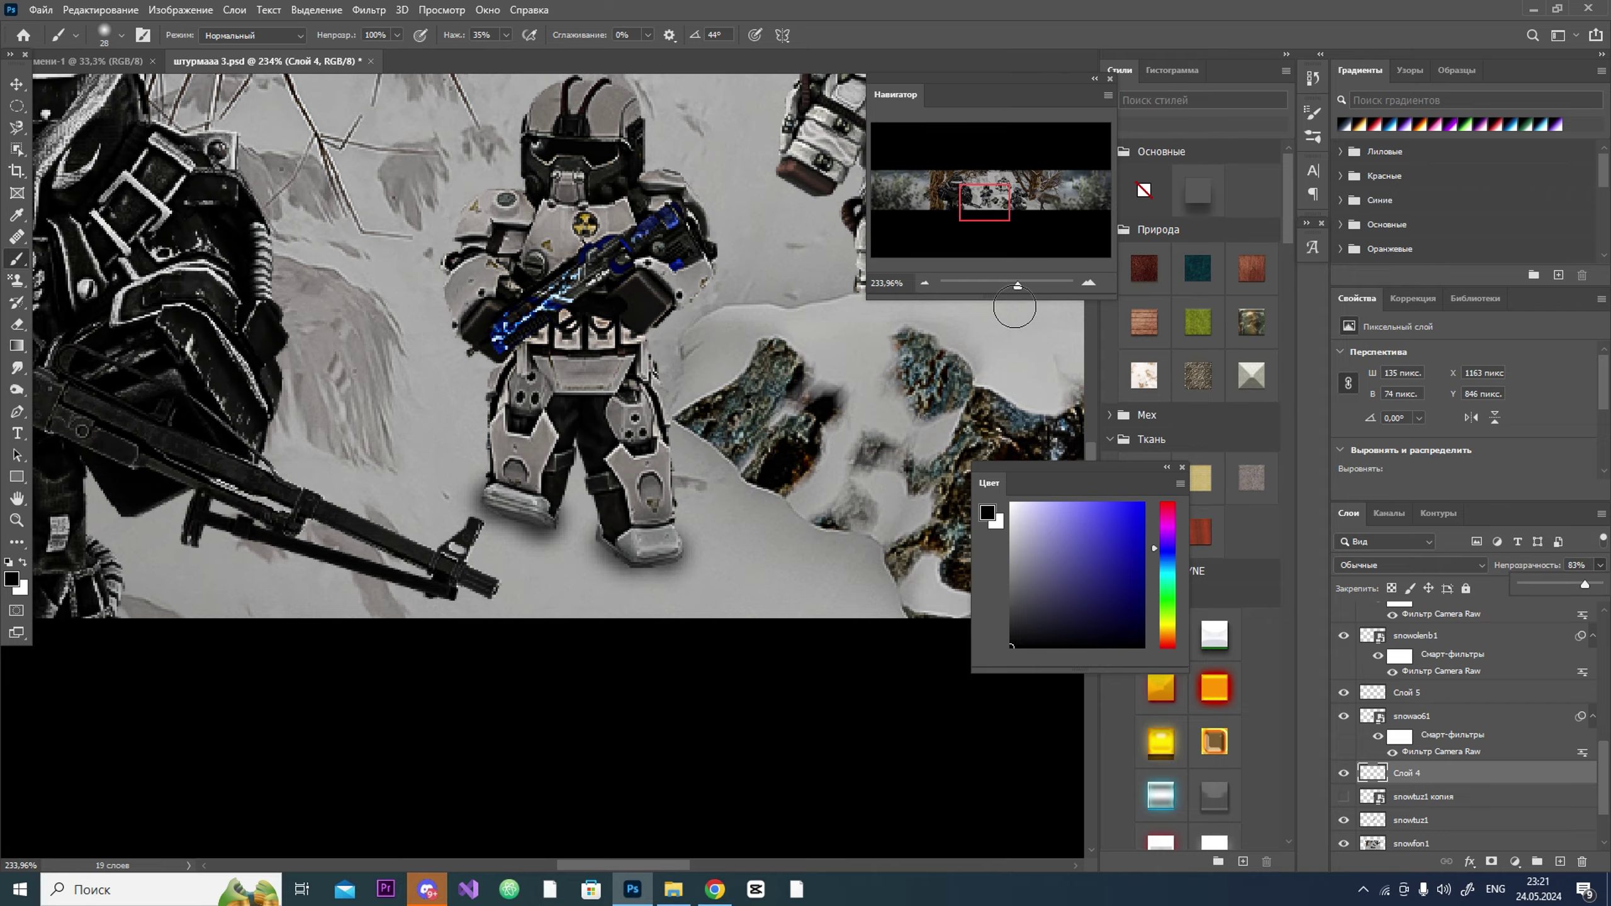
# Step: Apply the Camera Raw filter to the skay(дым22) sky layer with sharpening 53
pyautogui.moveTo(1017, 286)
pyautogui.mouseDown()
pyautogui.moveTo(970, 285)
pyautogui.moveTo(1015, 287)
pyautogui.moveTo(1000, 292)
pyautogui.mouseUp()
pyautogui.scroll(-3, 1393, 736)
pyautogui.click(1364, 794)
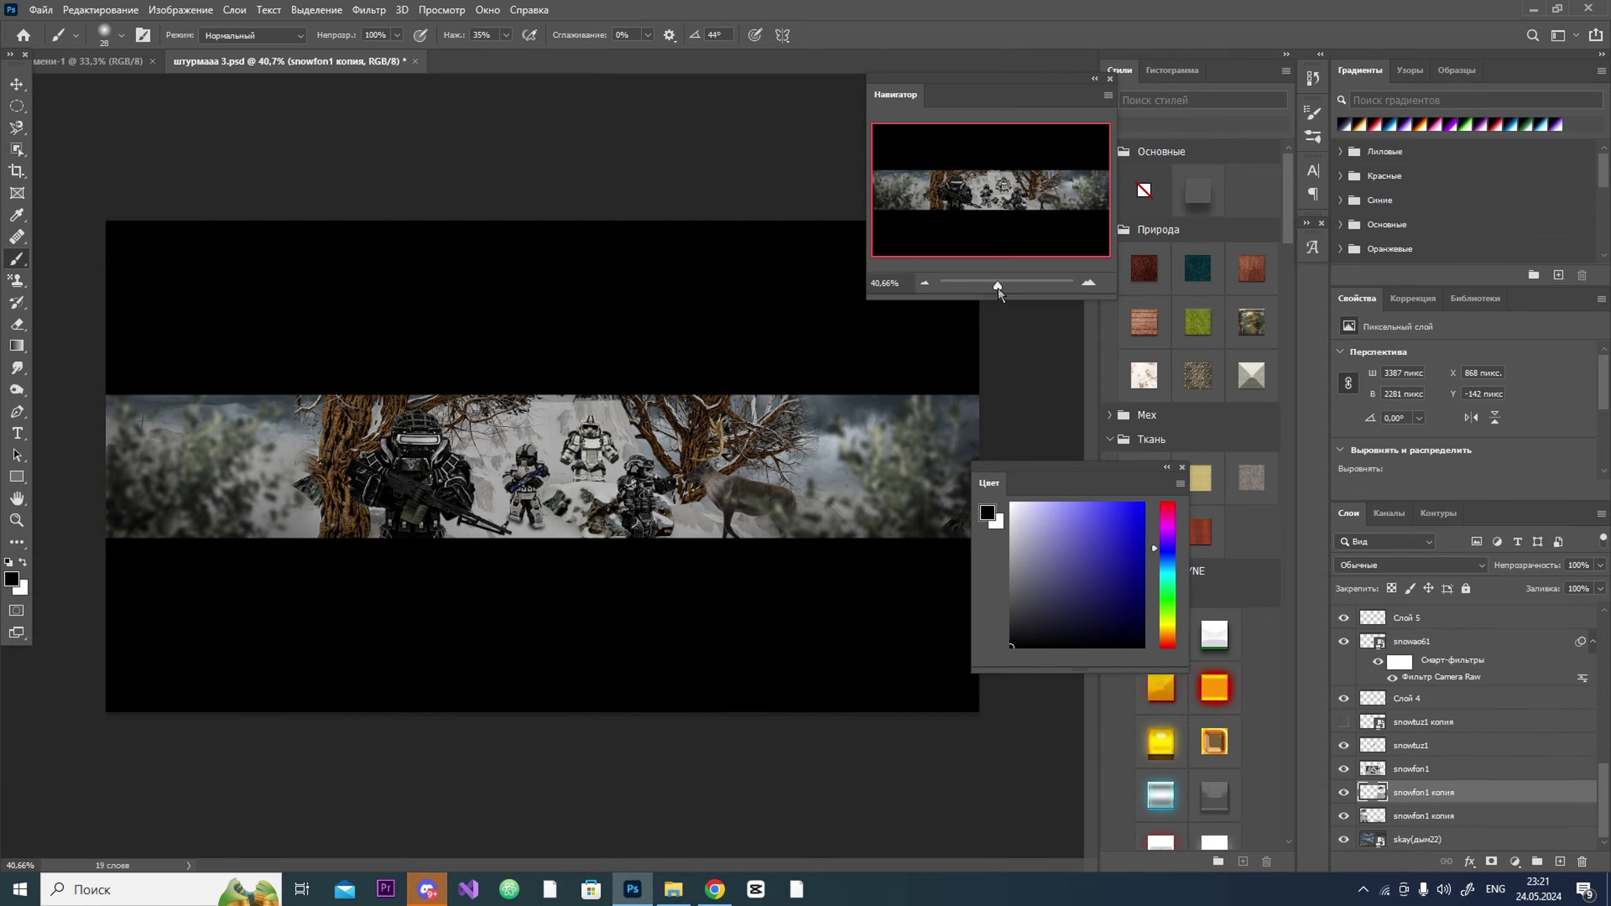
pyautogui.click(1414, 839)
pyautogui.hotkey('ctrl', 'shift', 'a')
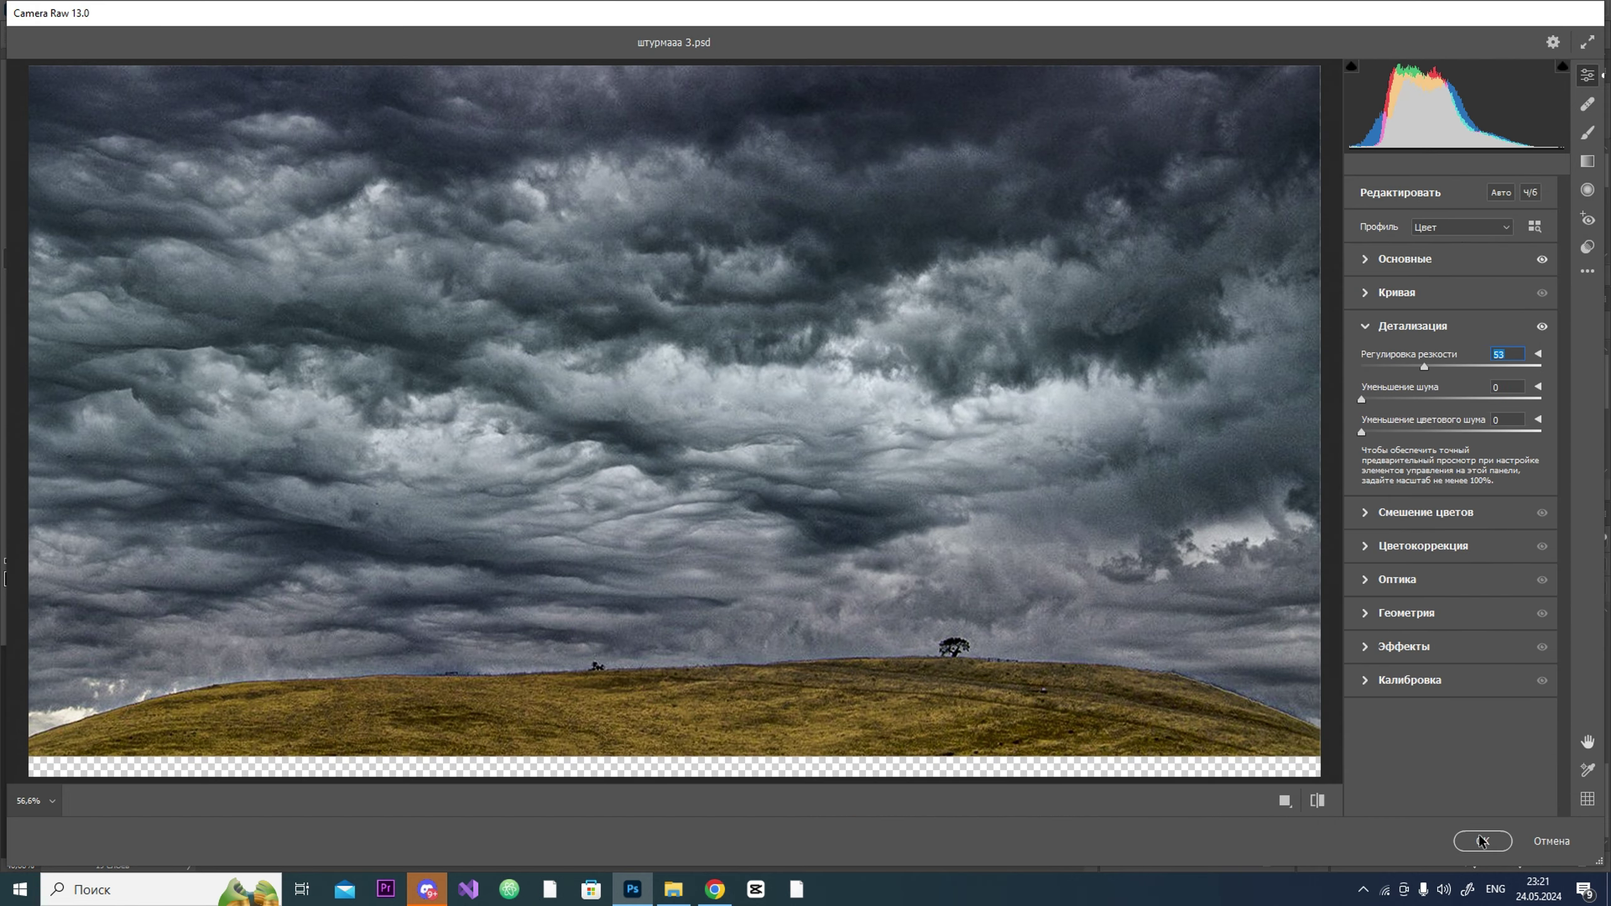
pyautogui.click(1482, 841)
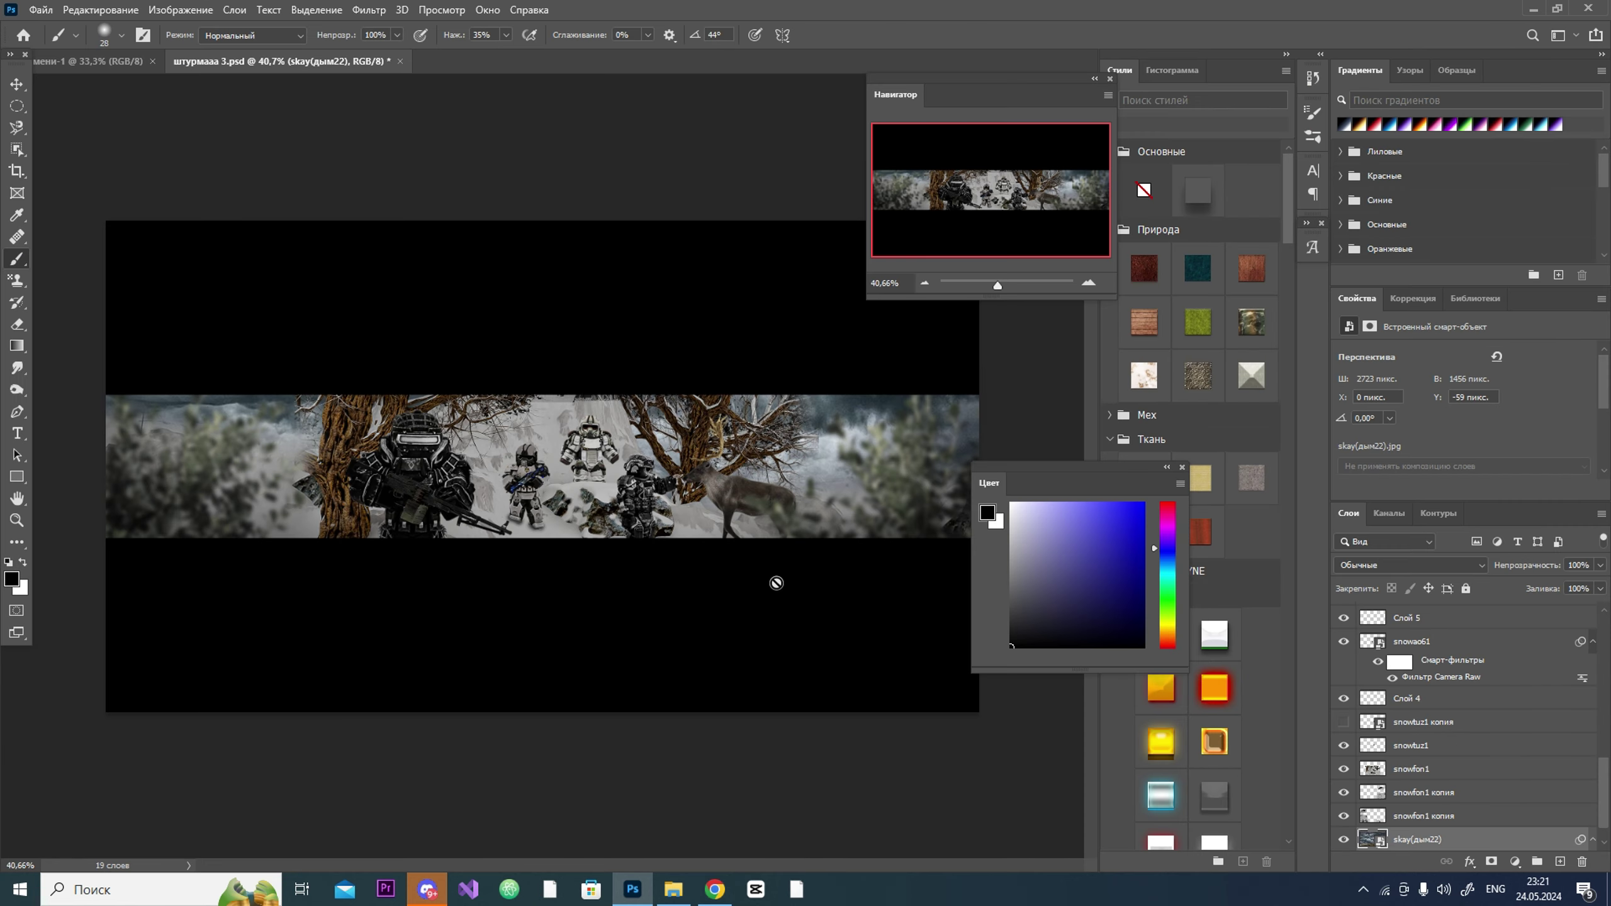
# Step: Add new layers below and above snowgrib1, softly shade around the mushroom and hand, erase the excess, and set the upper layer's opacity to 83%
pyautogui.moveTo(997, 285); pyautogui.dragTo(1021, 285)
pyautogui.moveTo(679, 428); pyautogui.dragTo(95, 273)
pyautogui.scroll(-6, 1400, 715)
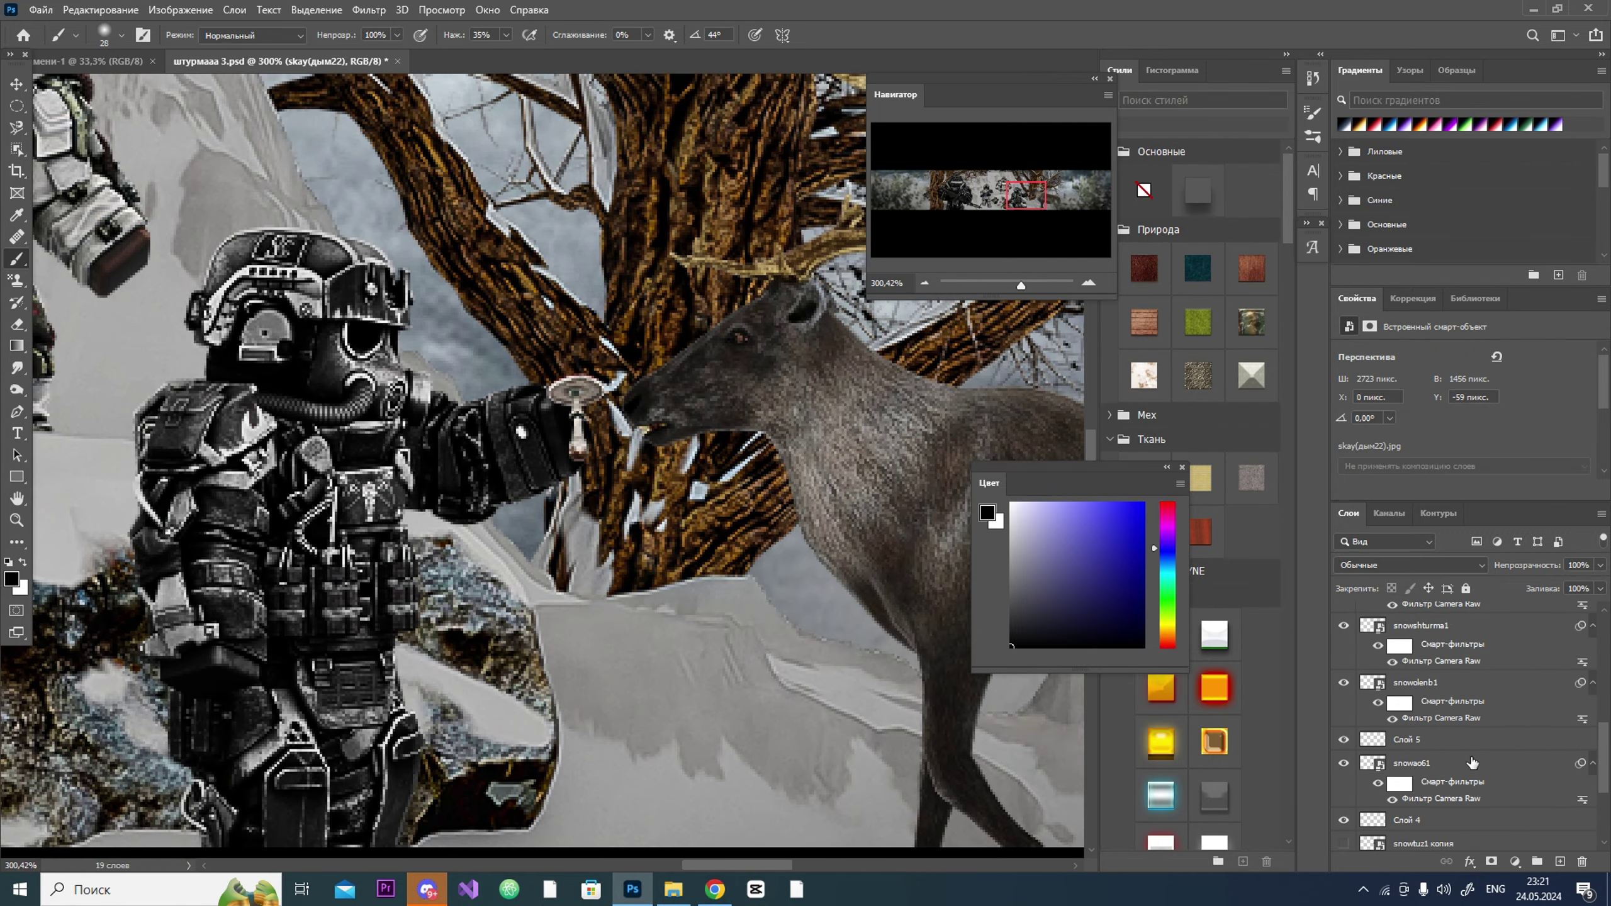
pyautogui.scroll(3, 1400, 715)
pyautogui.hotkey('ctrl', 'shift', 'alt', 'n')
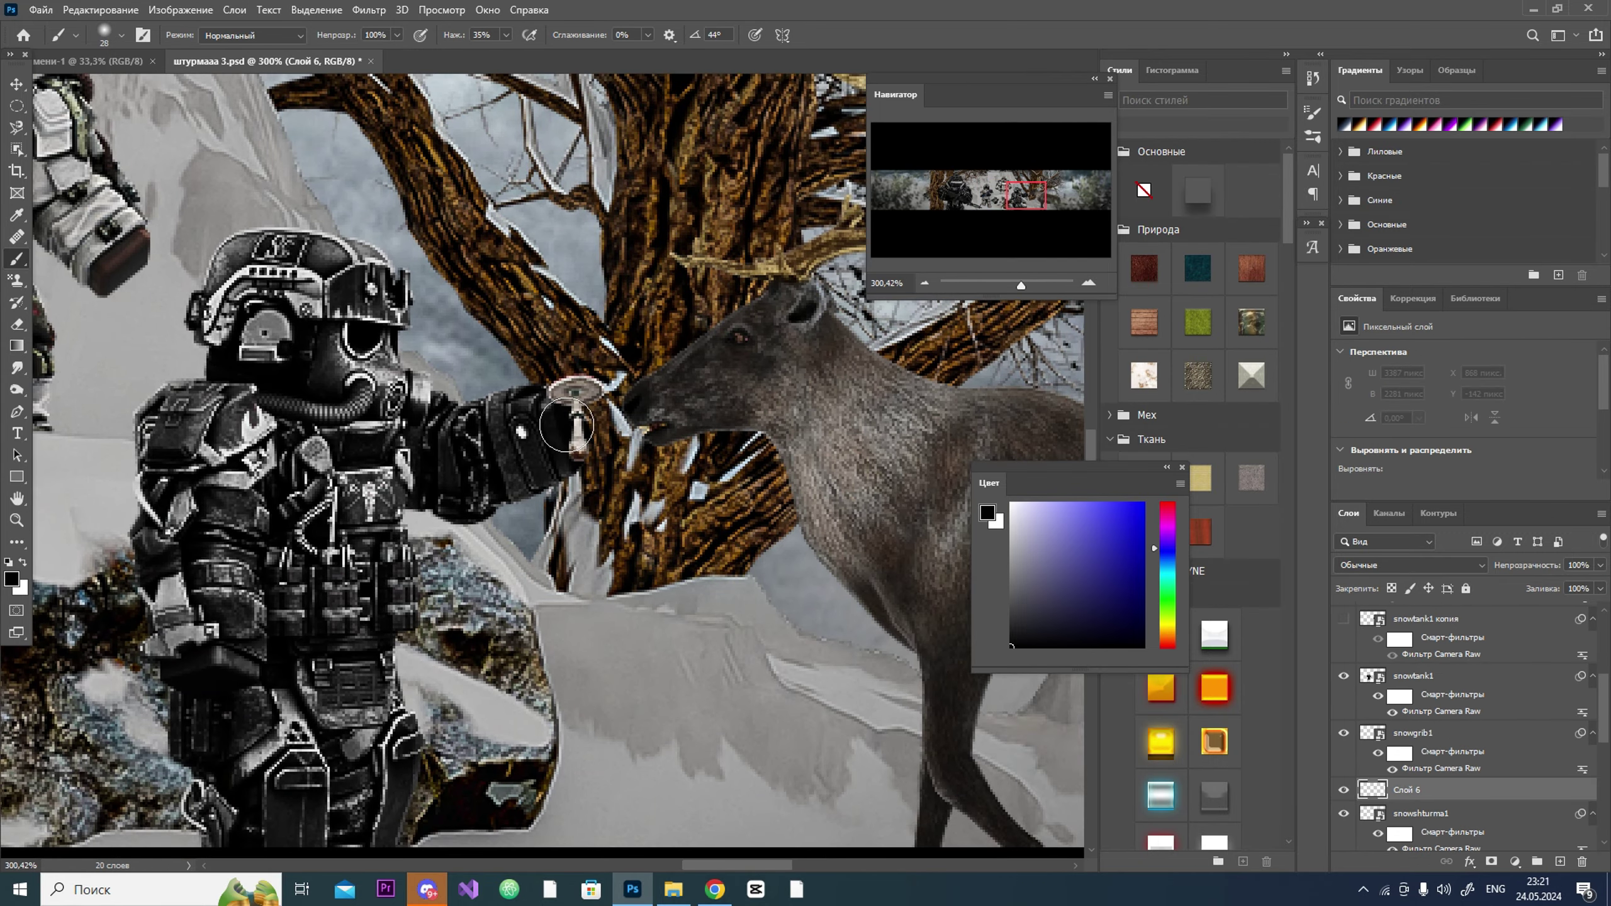
pyautogui.hotkey('alt', ']')
pyautogui.hotkey('ctrl', 'shift', 'alt', 'n')
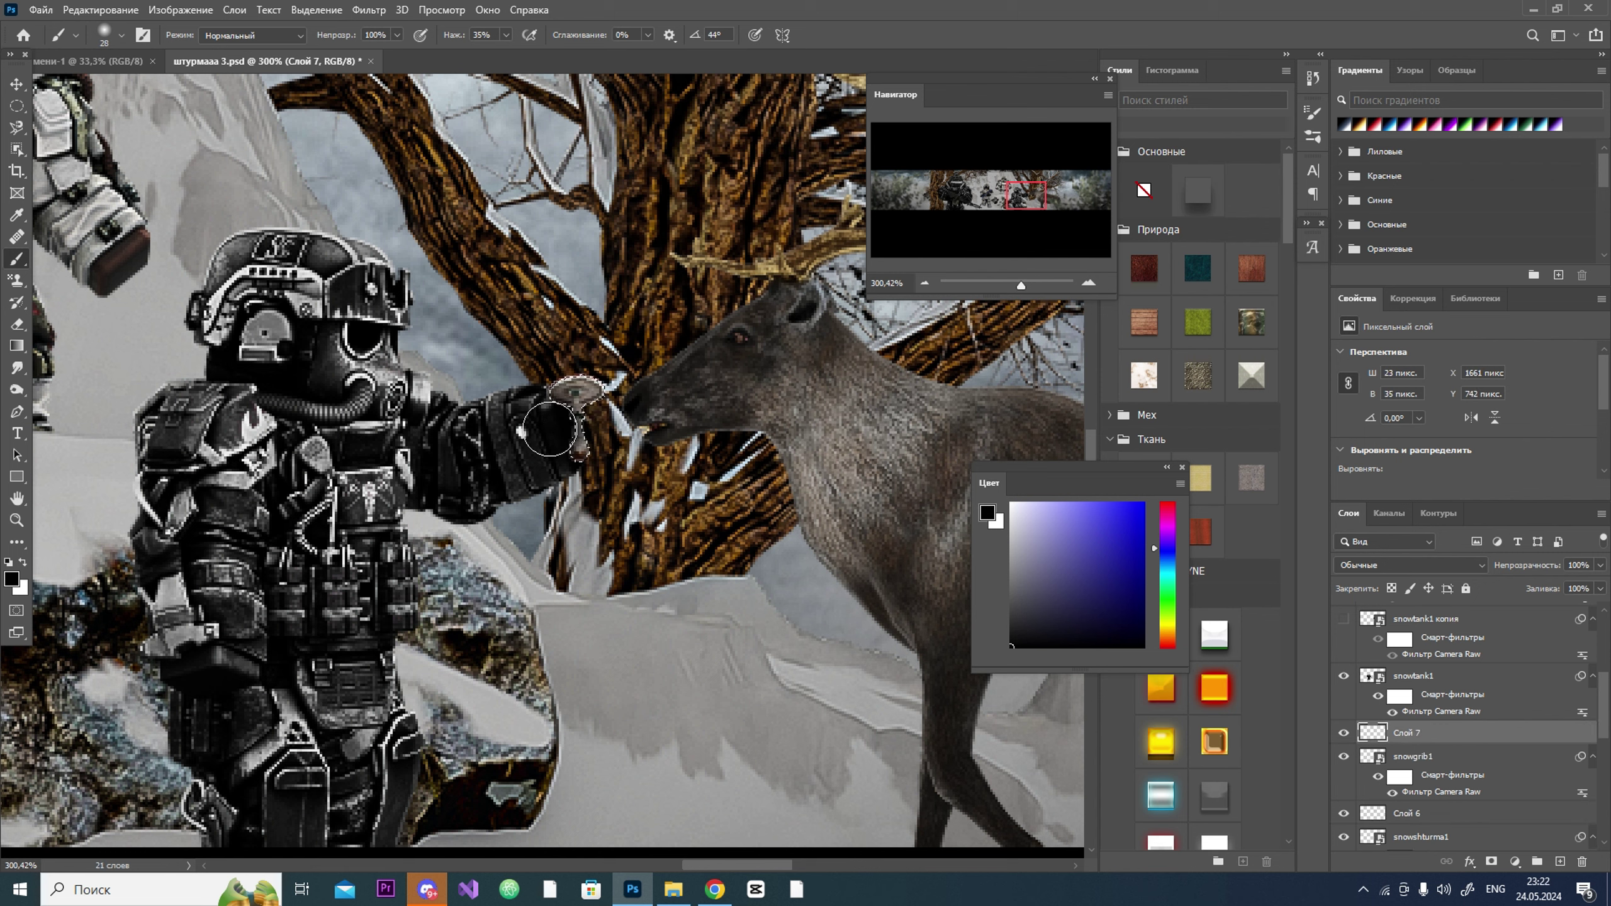
pyautogui.click(105, 36)
pyautogui.click(603, 424)
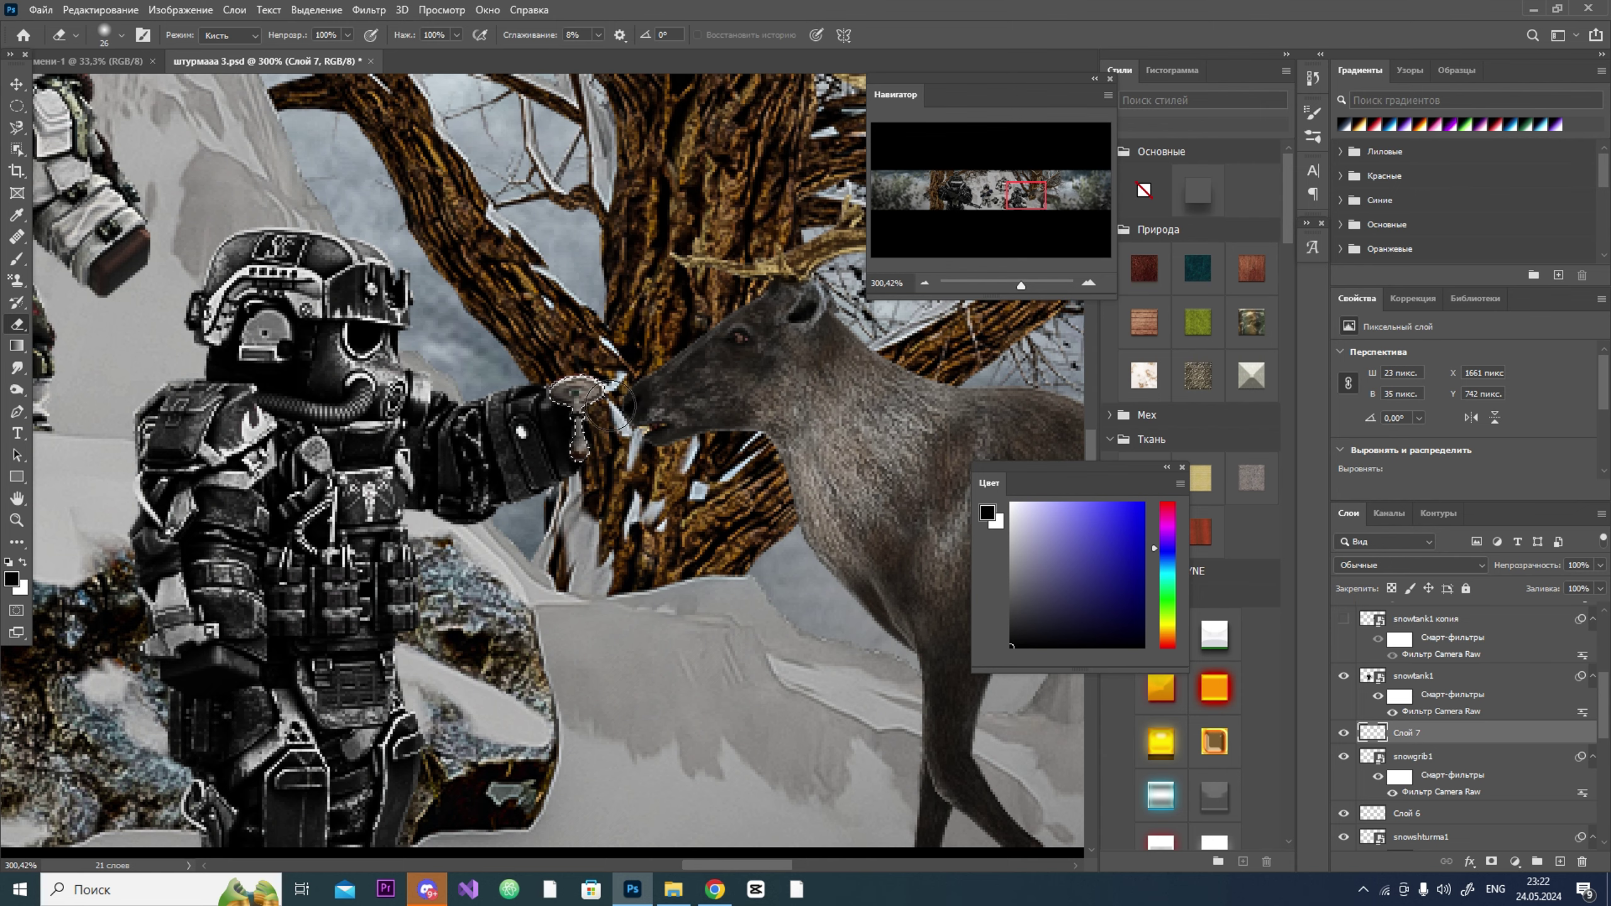
pyautogui.moveTo(1024, 293); pyautogui.dragTo(999, 294)
# Step: Add a Gradient Map adjustment layer above Слой 3 using a black to slate-blue to white preset
pyautogui.scroll(5, 1464, 727)
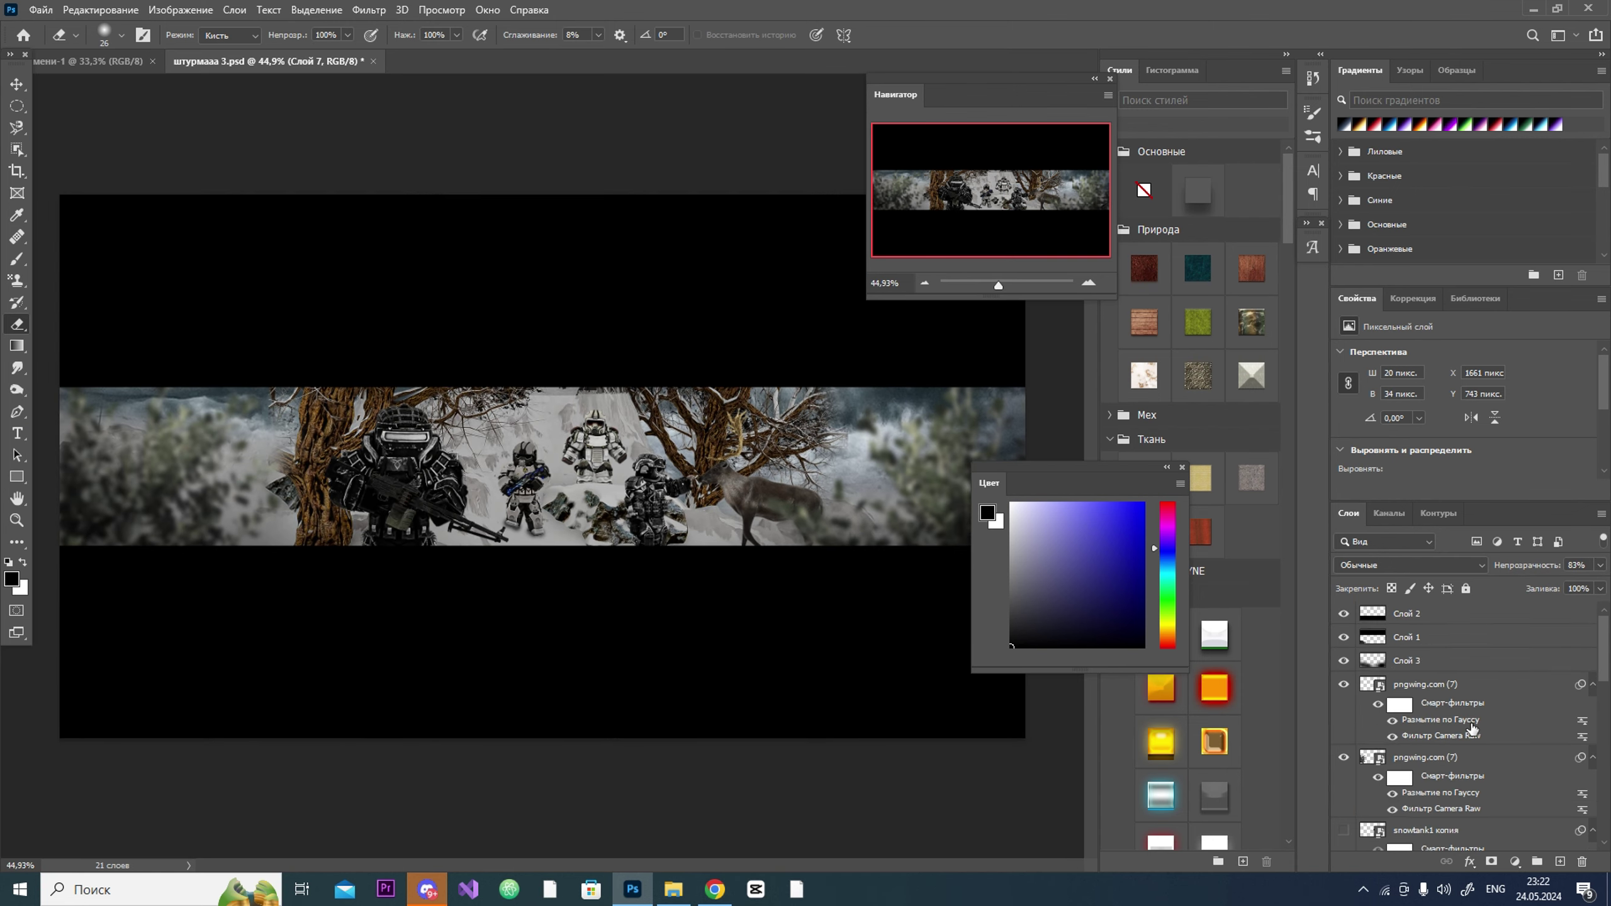
pyautogui.click(1430, 683)
pyautogui.click(1515, 861)
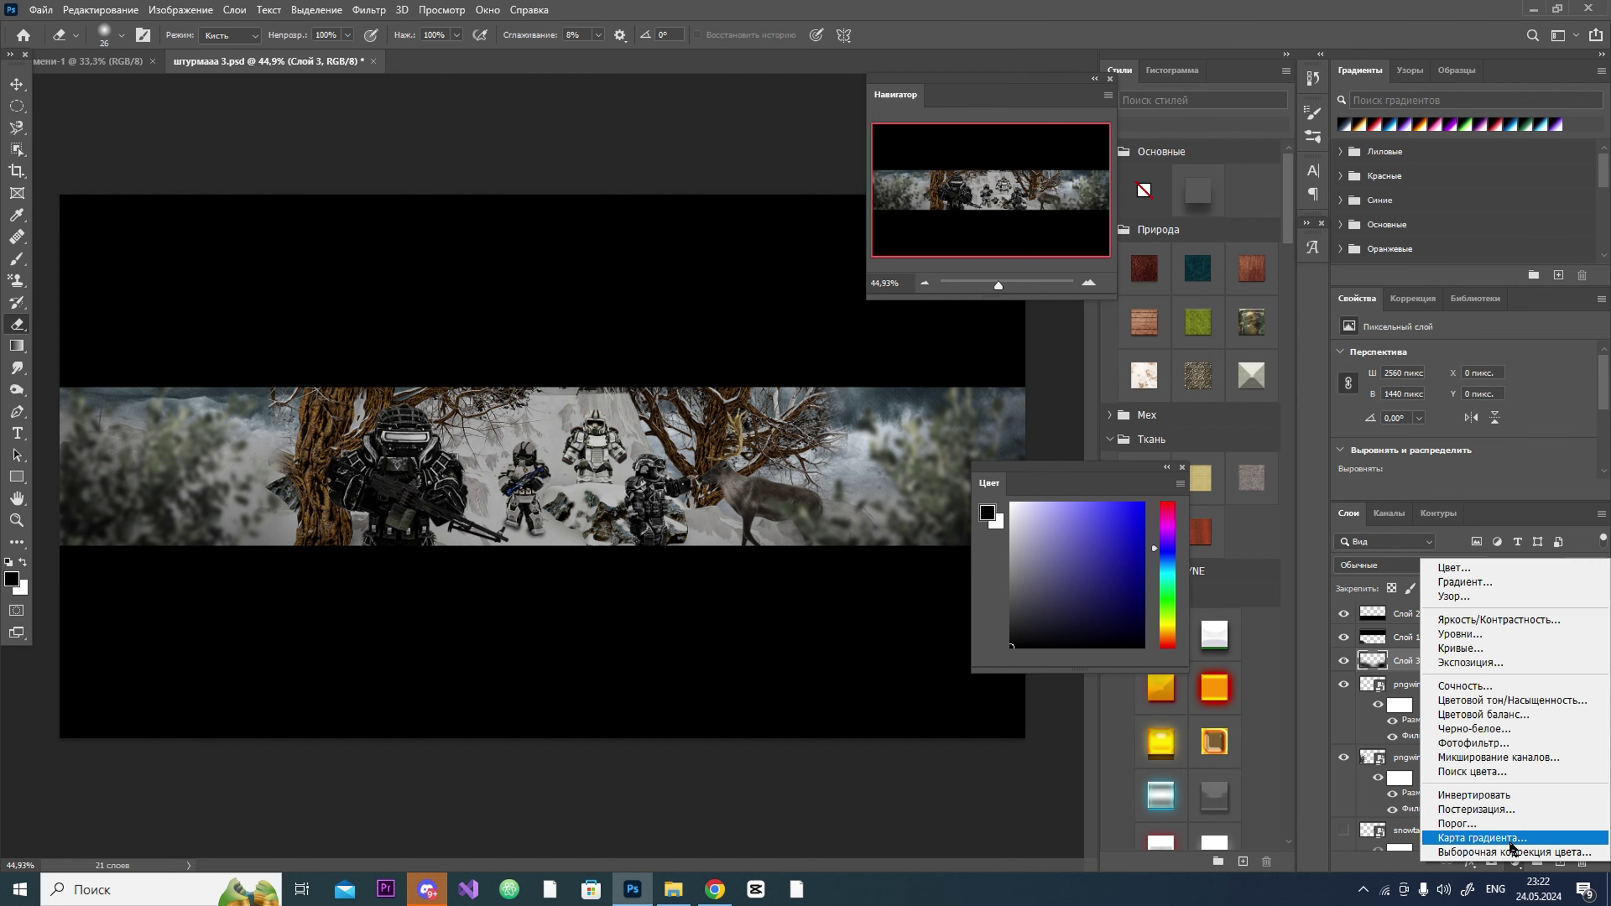
pyautogui.click(1513, 851)
pyautogui.click(1458, 359)
pyautogui.click(1203, 493)
pyautogui.click(1243, 464)
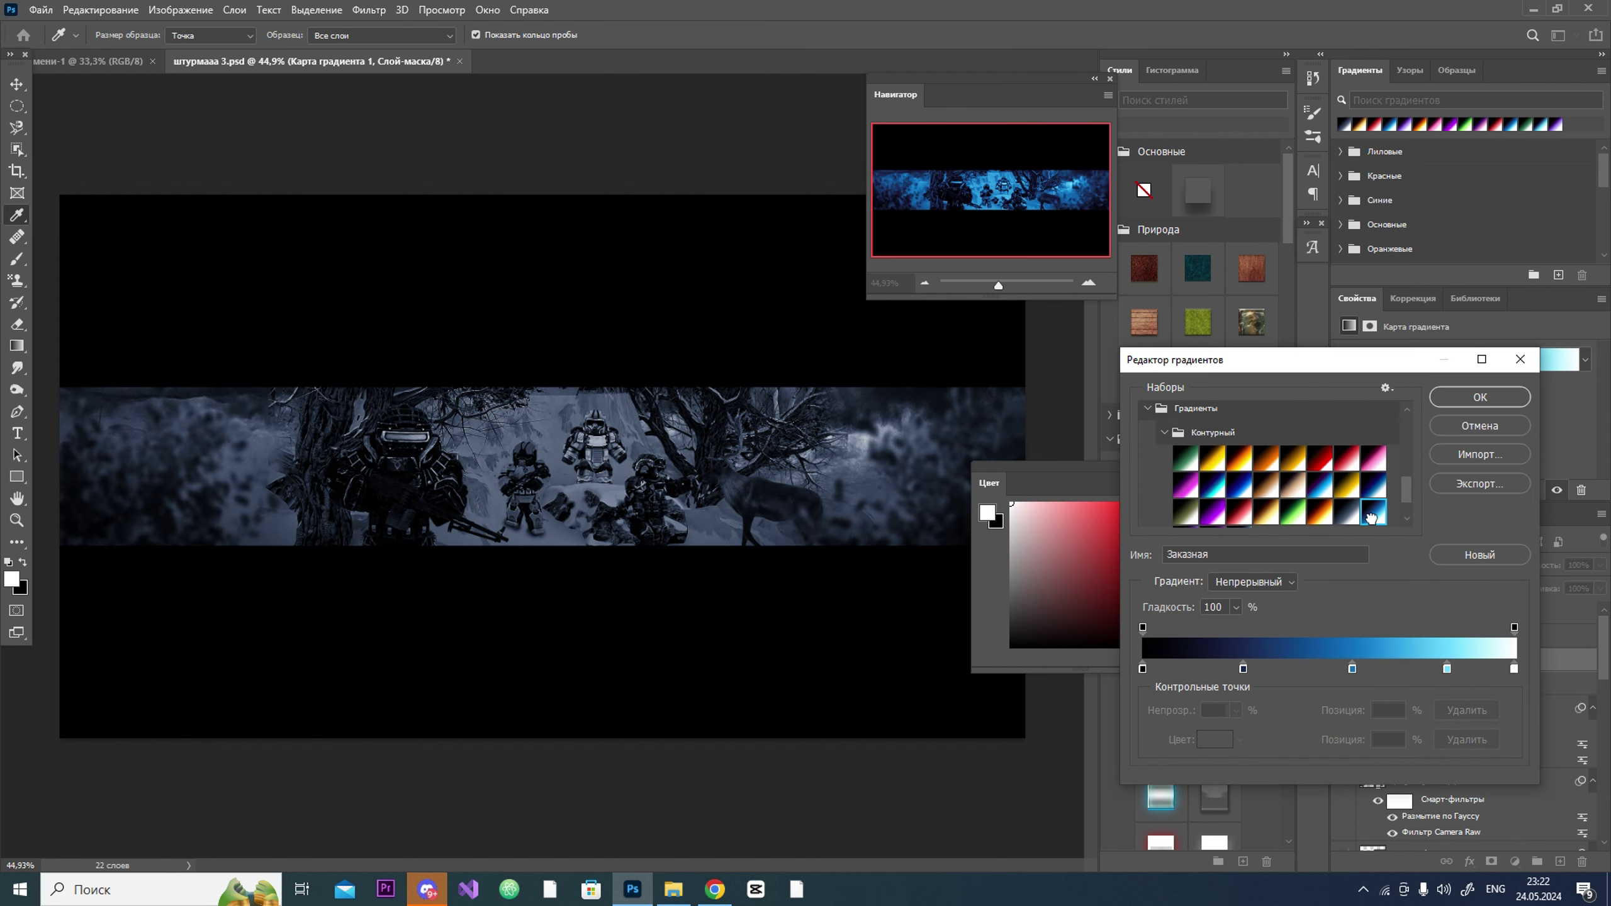
pyautogui.click(1479, 396)
# Step: Set the gradient map layer's blend mode to Жесткий свет and its opacity to 72%
pyautogui.click(1395, 565)
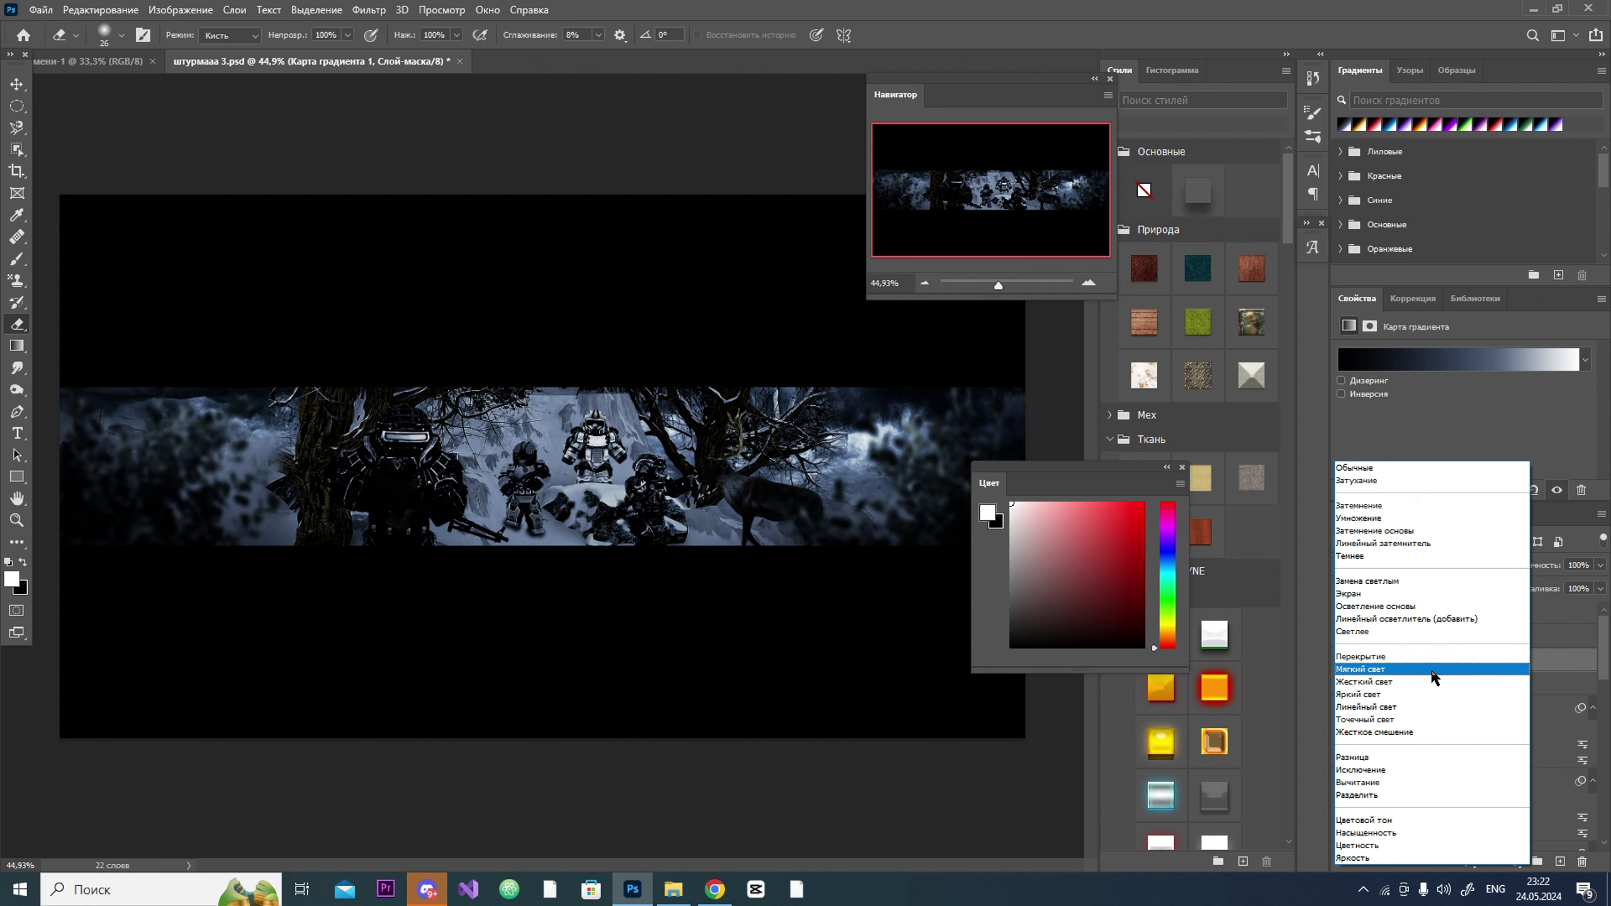
pyautogui.click(1431, 683)
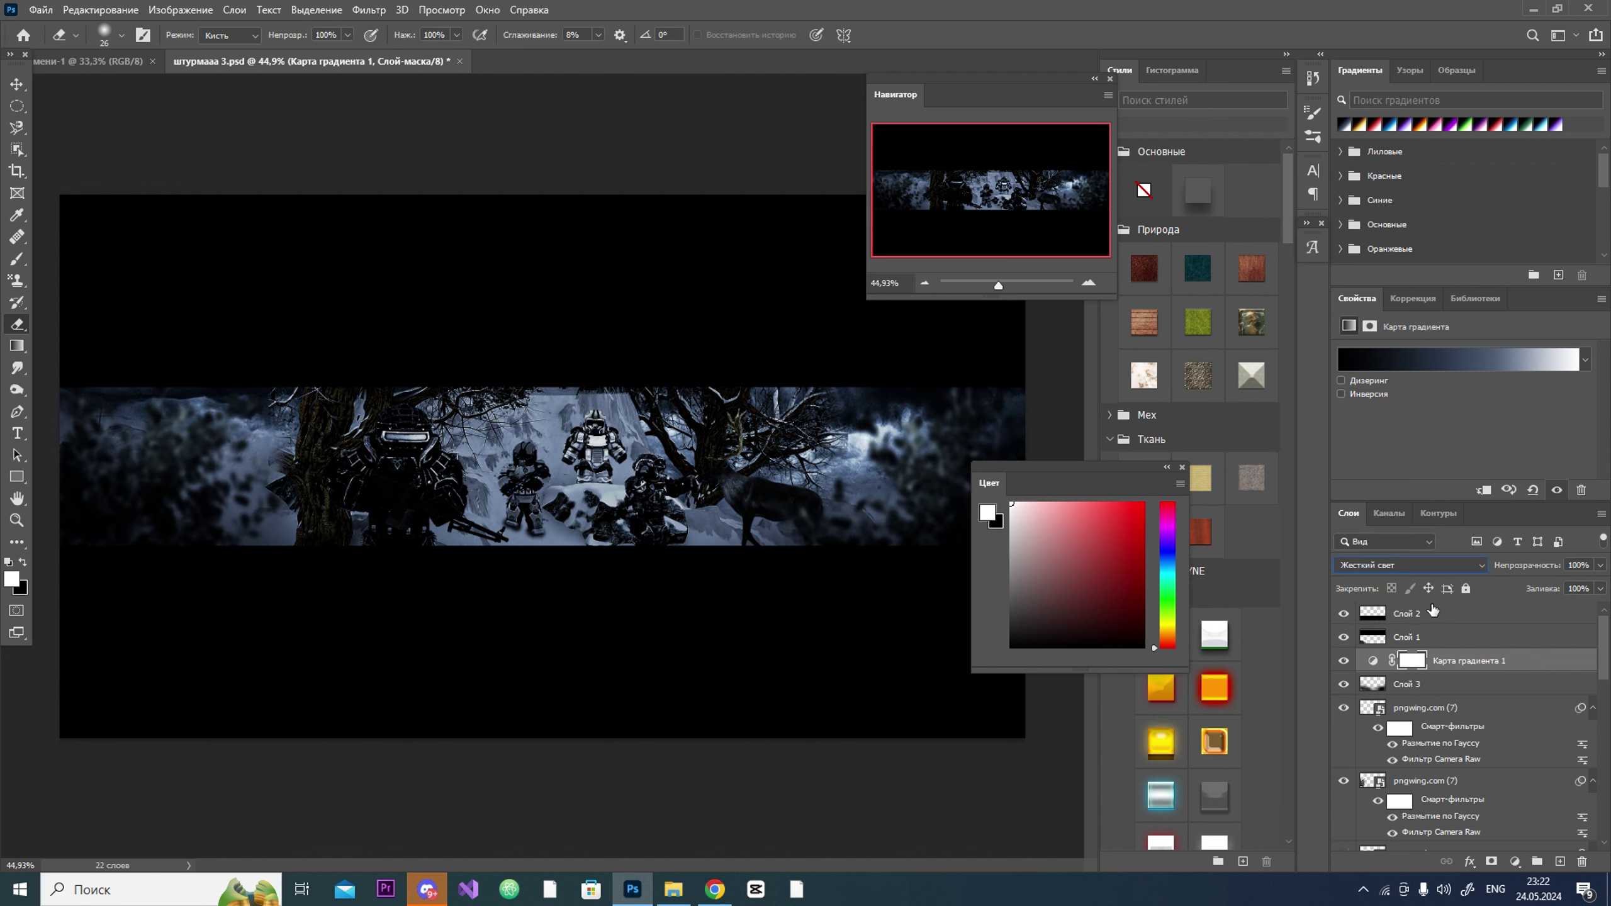
pyautogui.moveTo(1596, 585); pyautogui.dragTo(1578, 587)
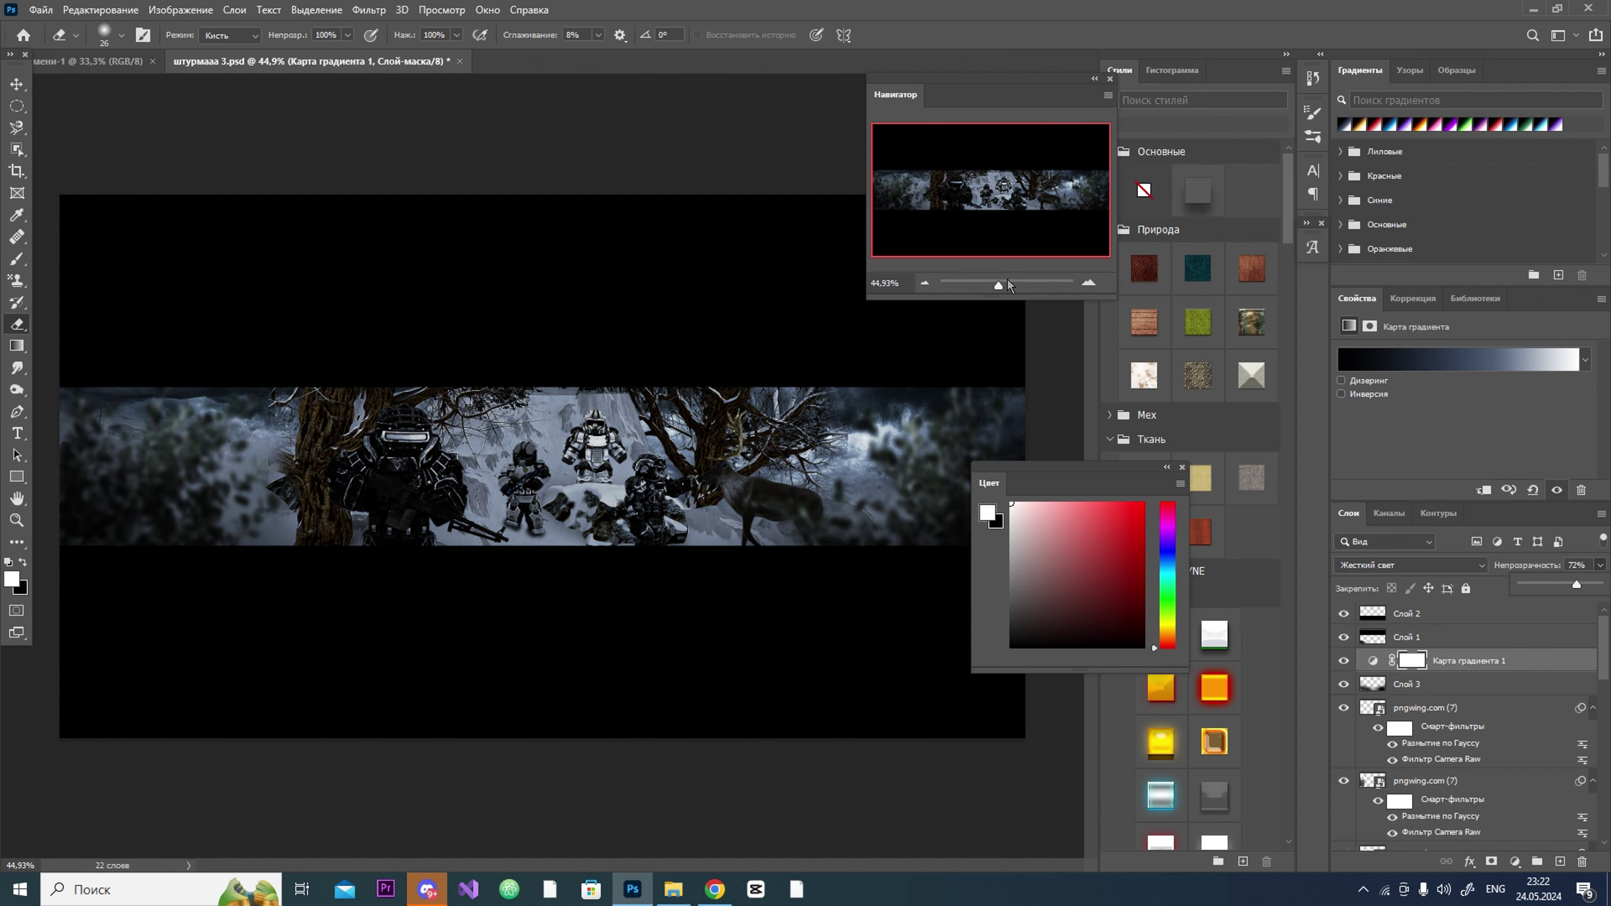
pyautogui.moveTo(1008, 282); pyautogui.dragTo(998, 287)
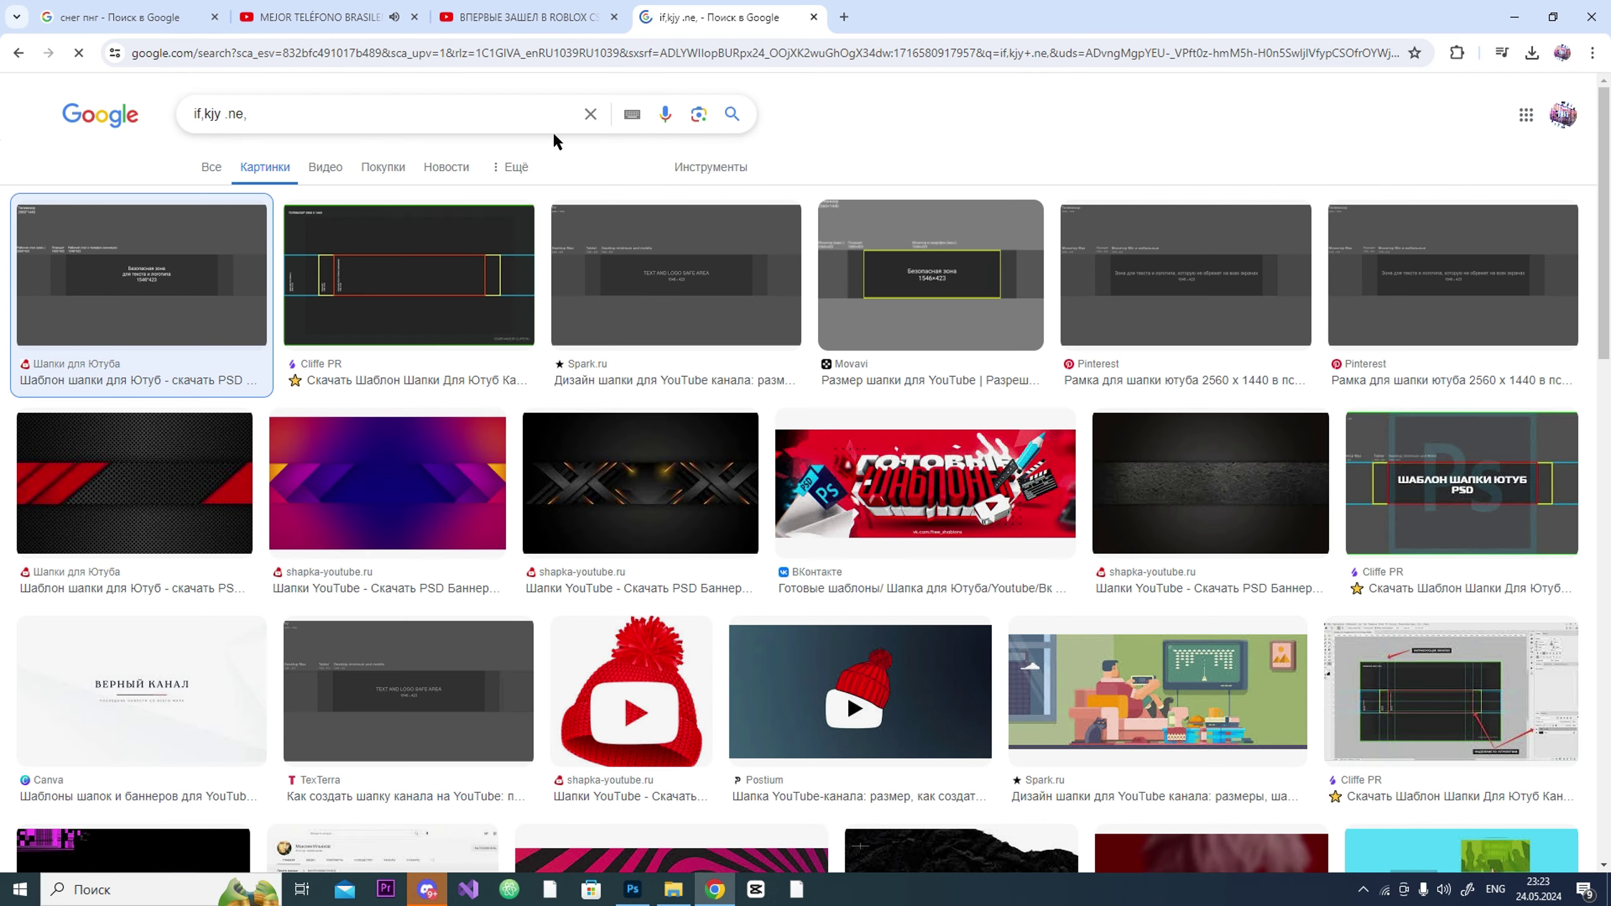
# Step: In Chrome, search Google Images for снег пнг and check the Freepik and Depositphotos snow overlays
pyautogui.click(553, 130)
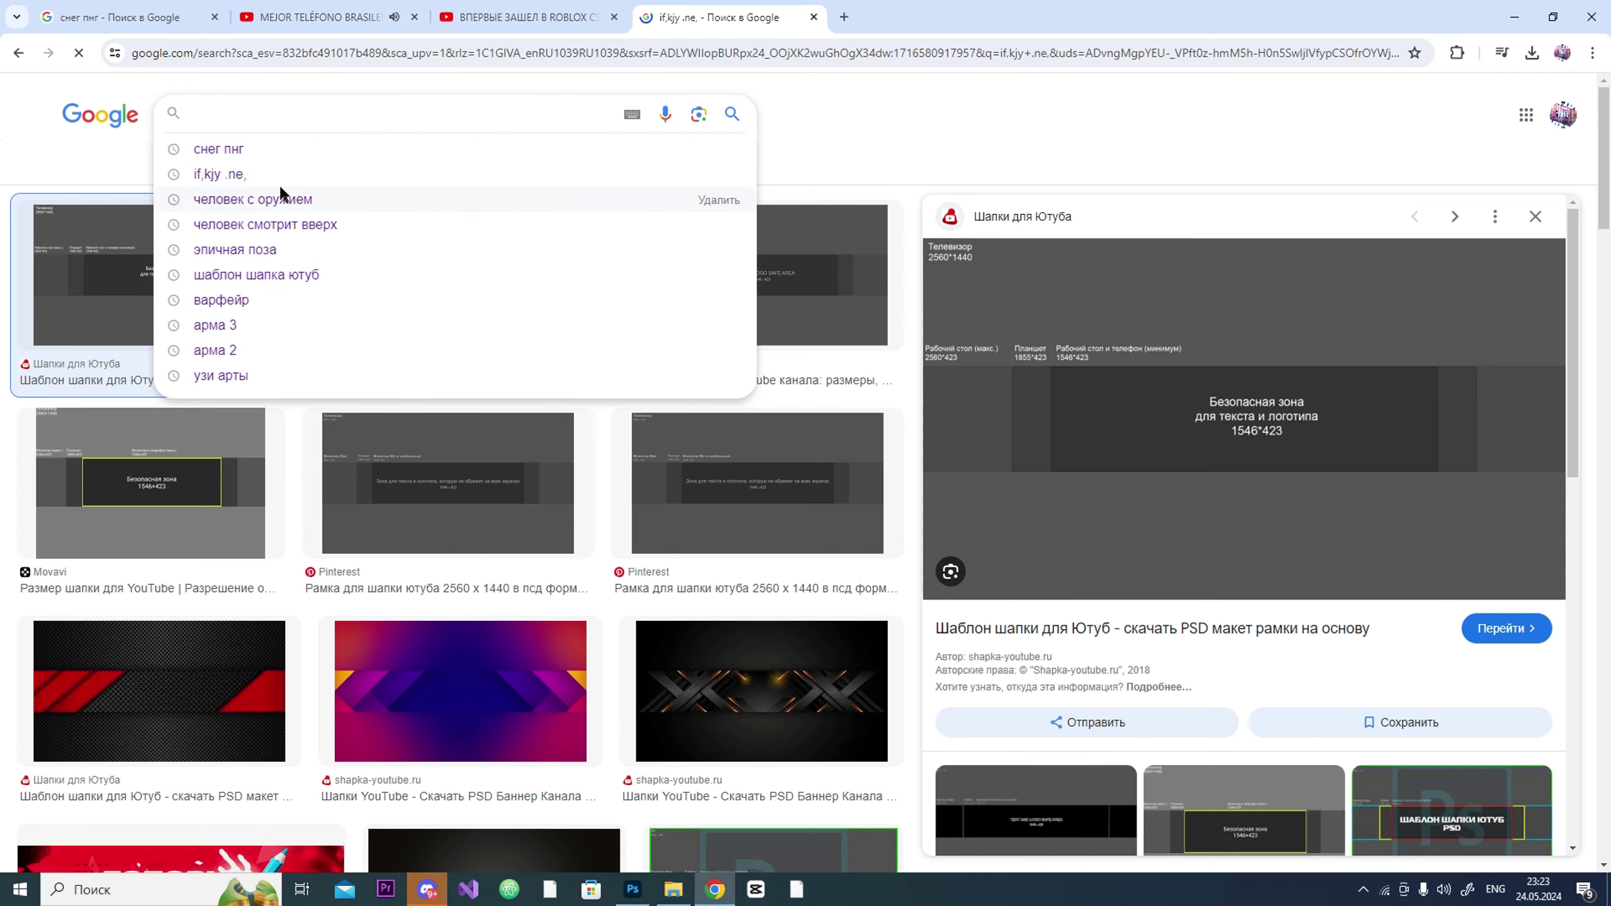
pyautogui.click(219, 144)
pyautogui.click(847, 521)
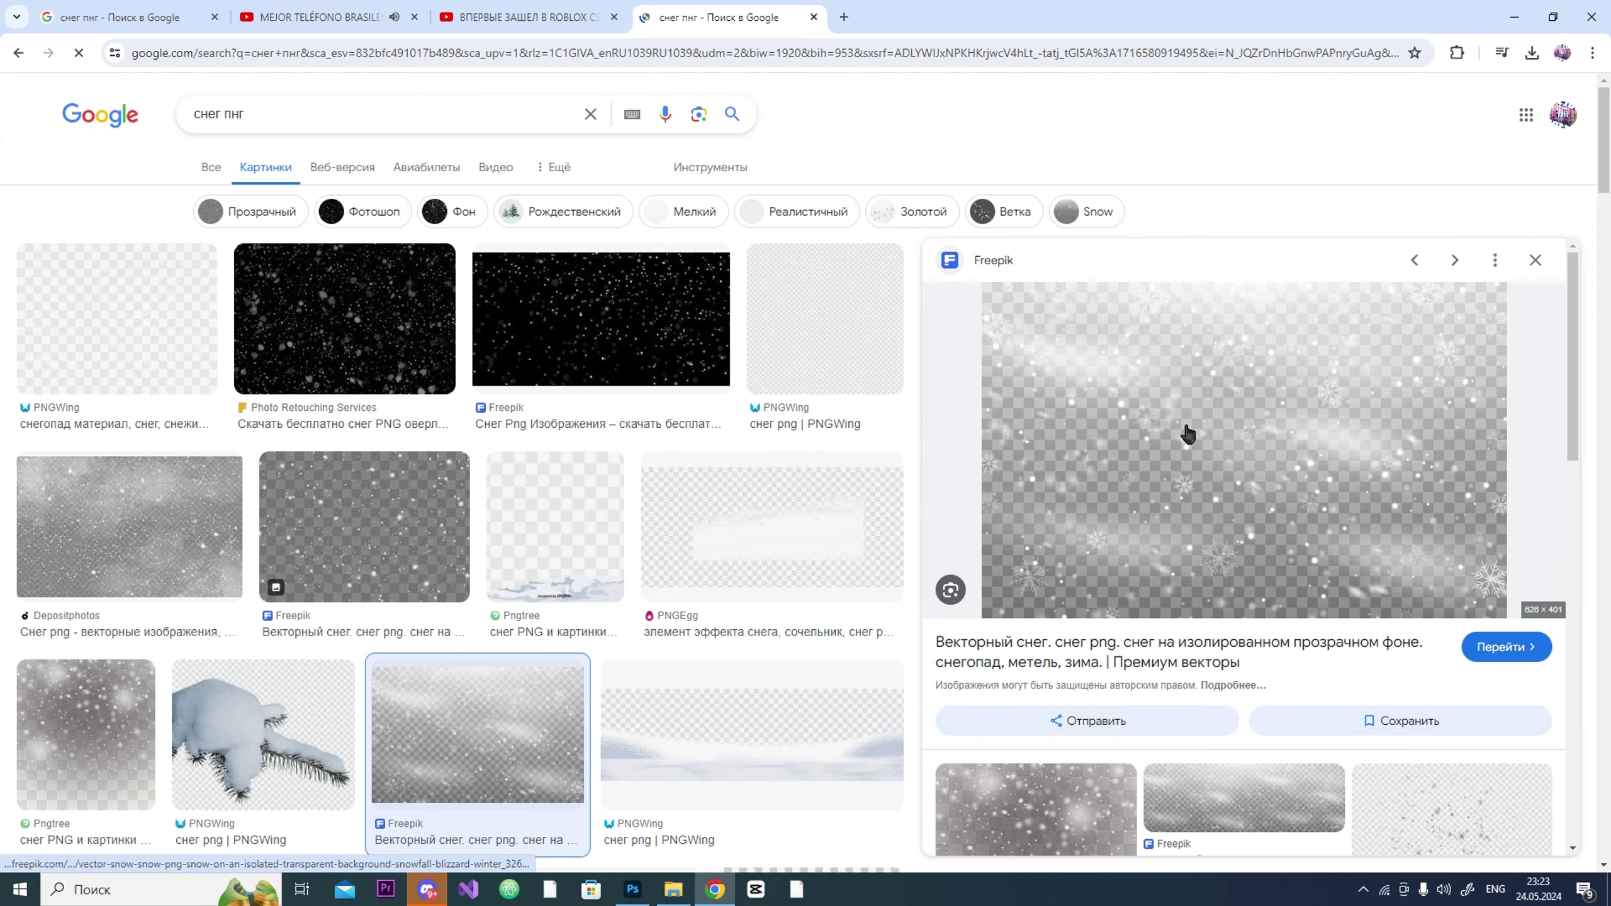
pyautogui.click(1132, 436)
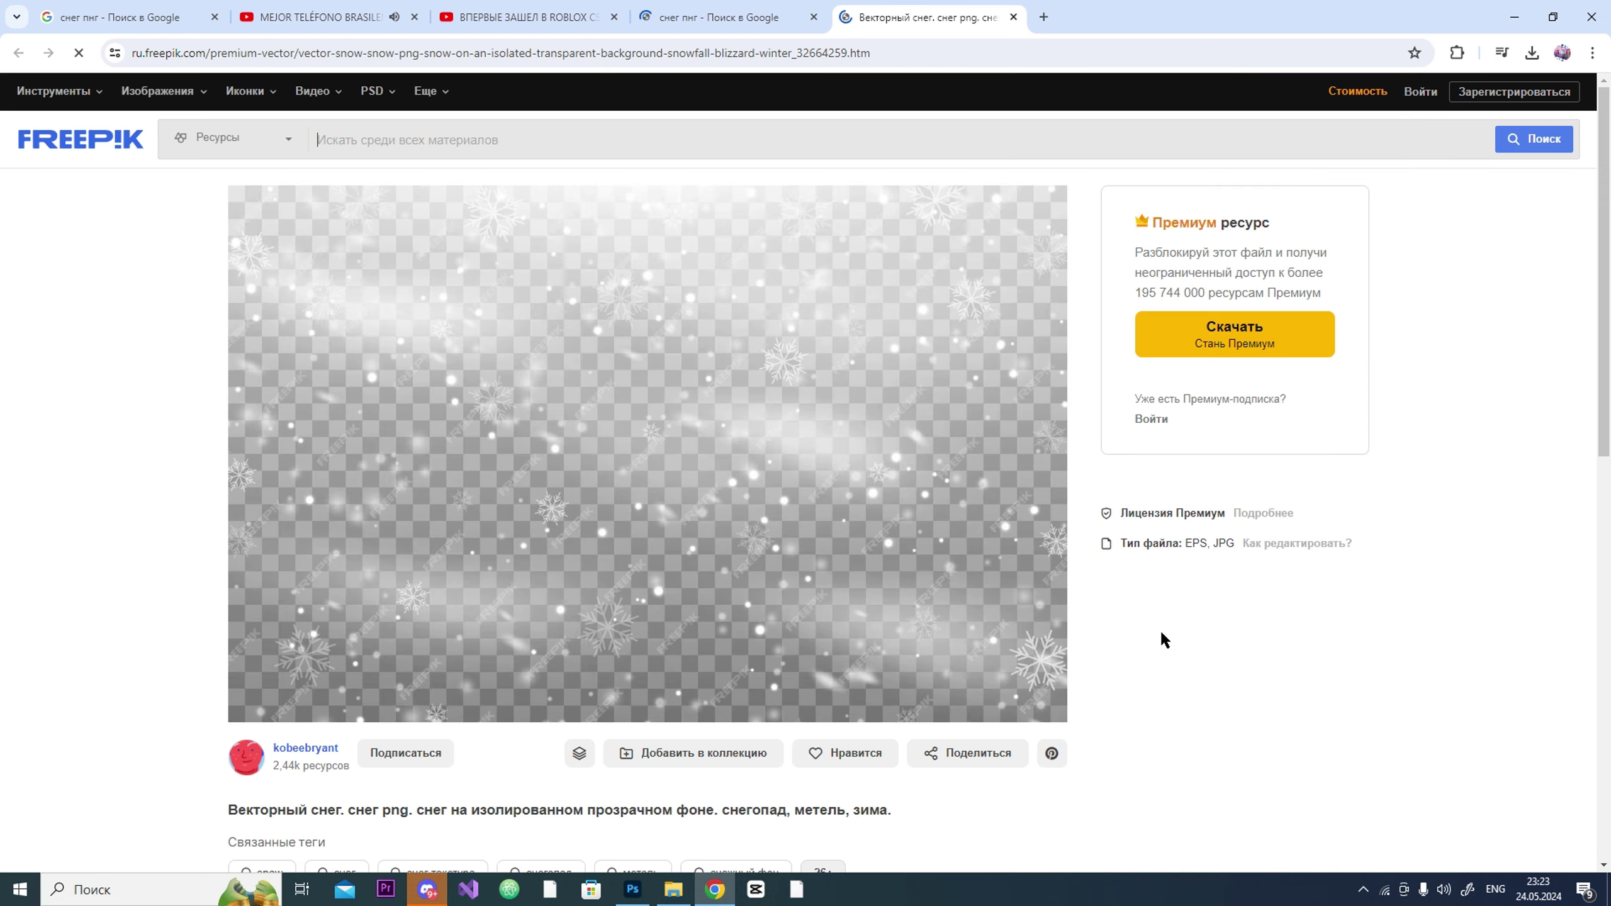
pyautogui.click(1013, 17)
pyautogui.click(129, 526)
pyautogui.click(1225, 565)
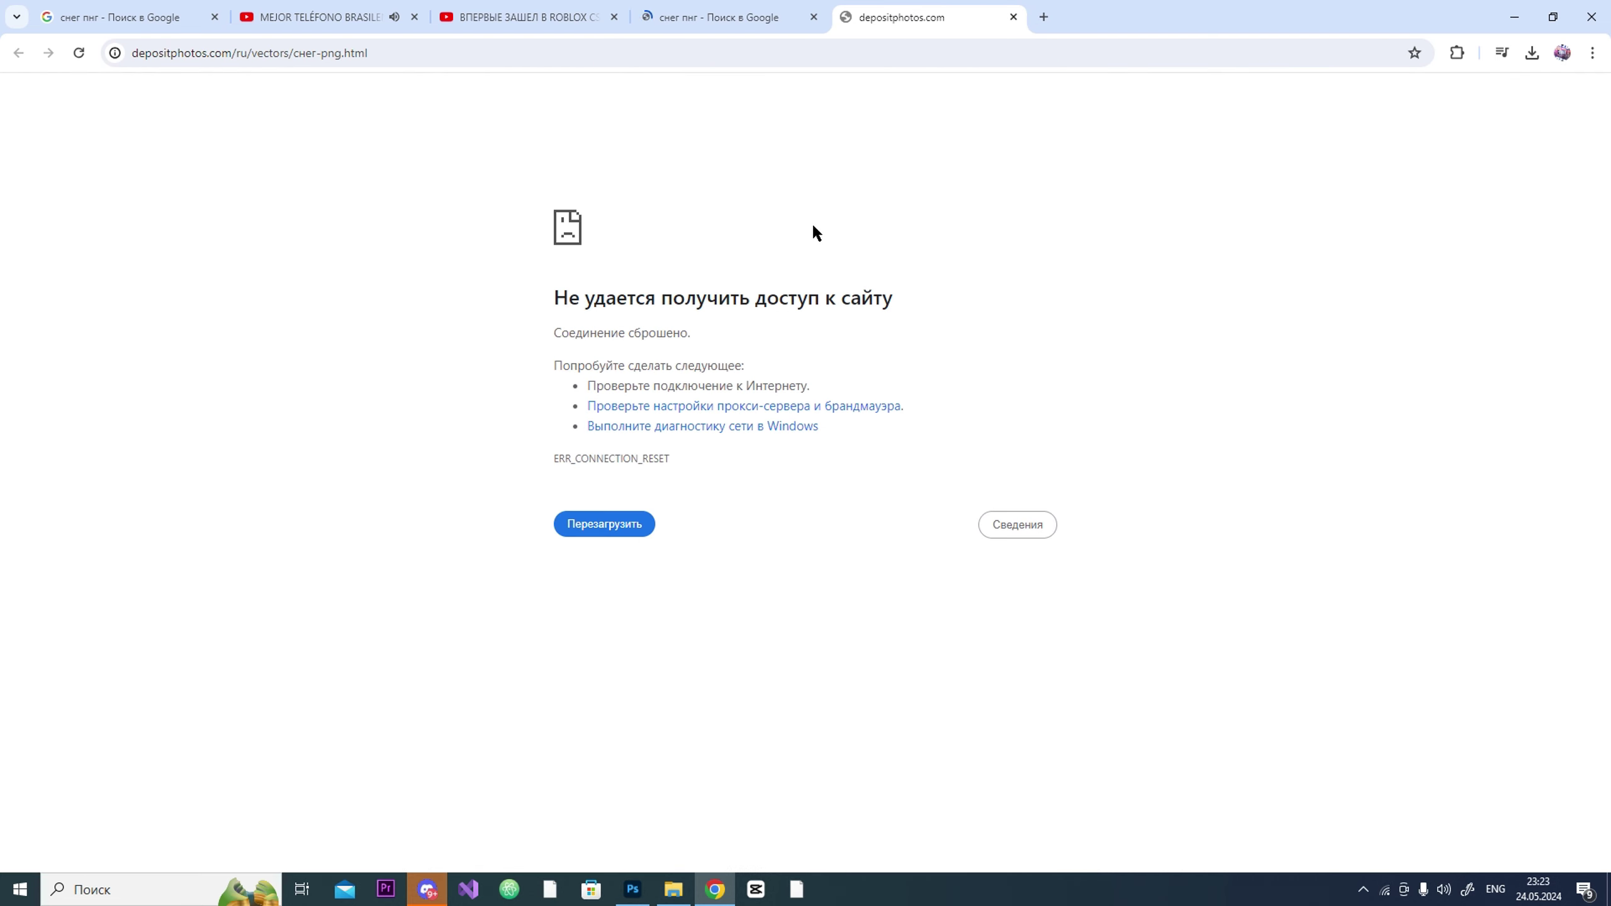
pyautogui.click(1013, 17)
pyautogui.scroll(-2, 1169, 523)
# Step: Switch to File Explorer and open the inner материалы на ПК folder within Загрузки to find a snow overlay
pyautogui.click(674, 889)
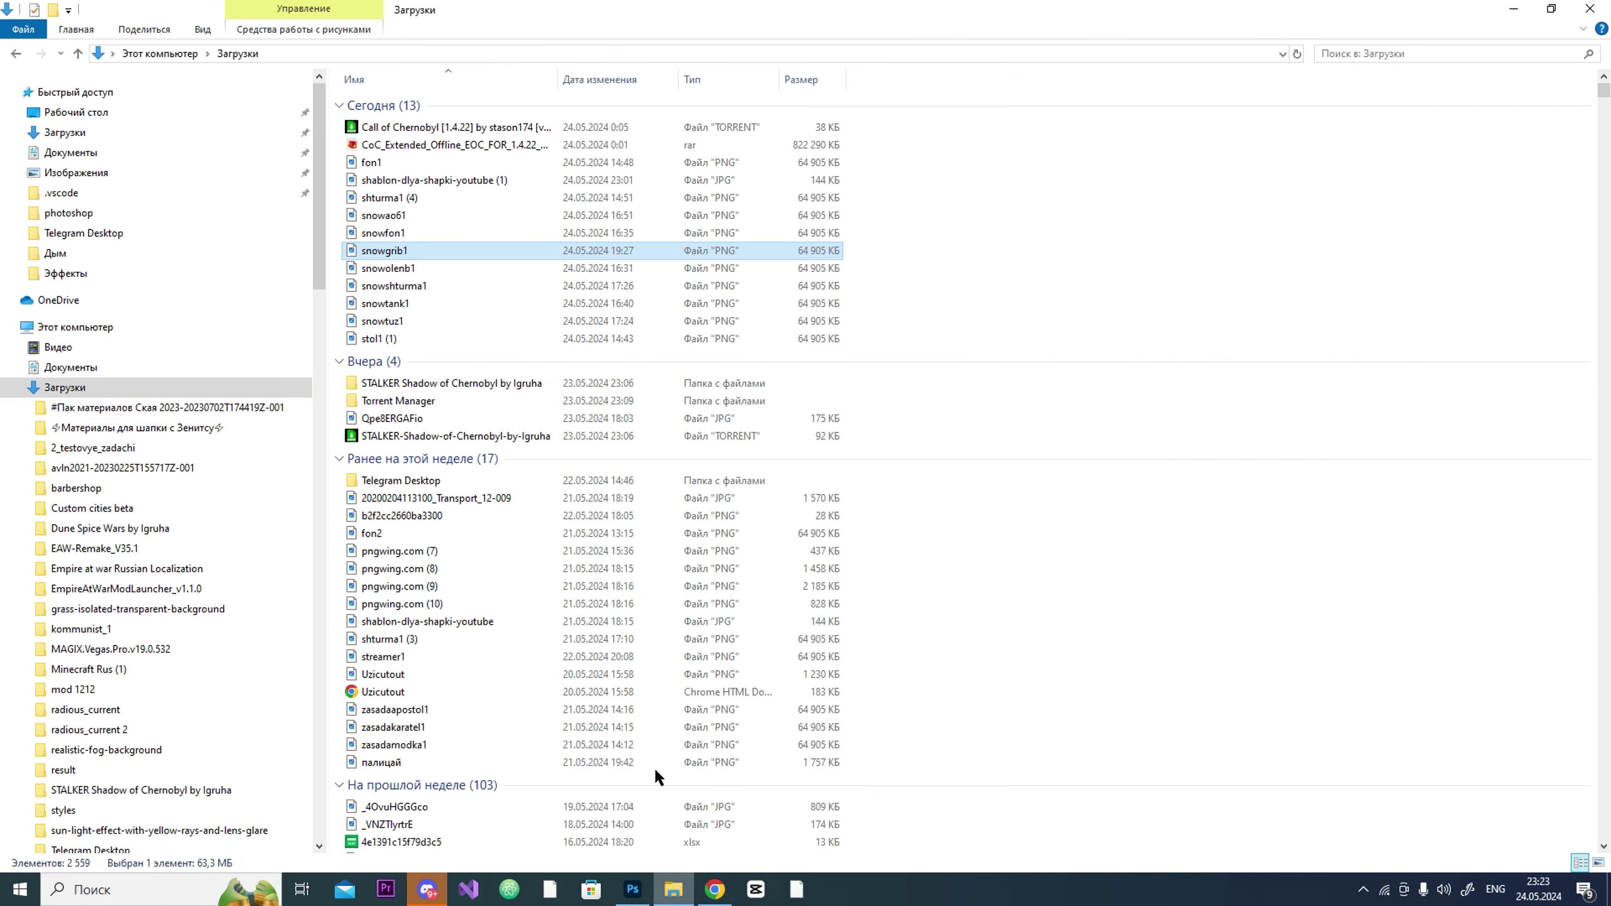
pyautogui.scroll(-1, 158, 406)
pyautogui.click(66, 200)
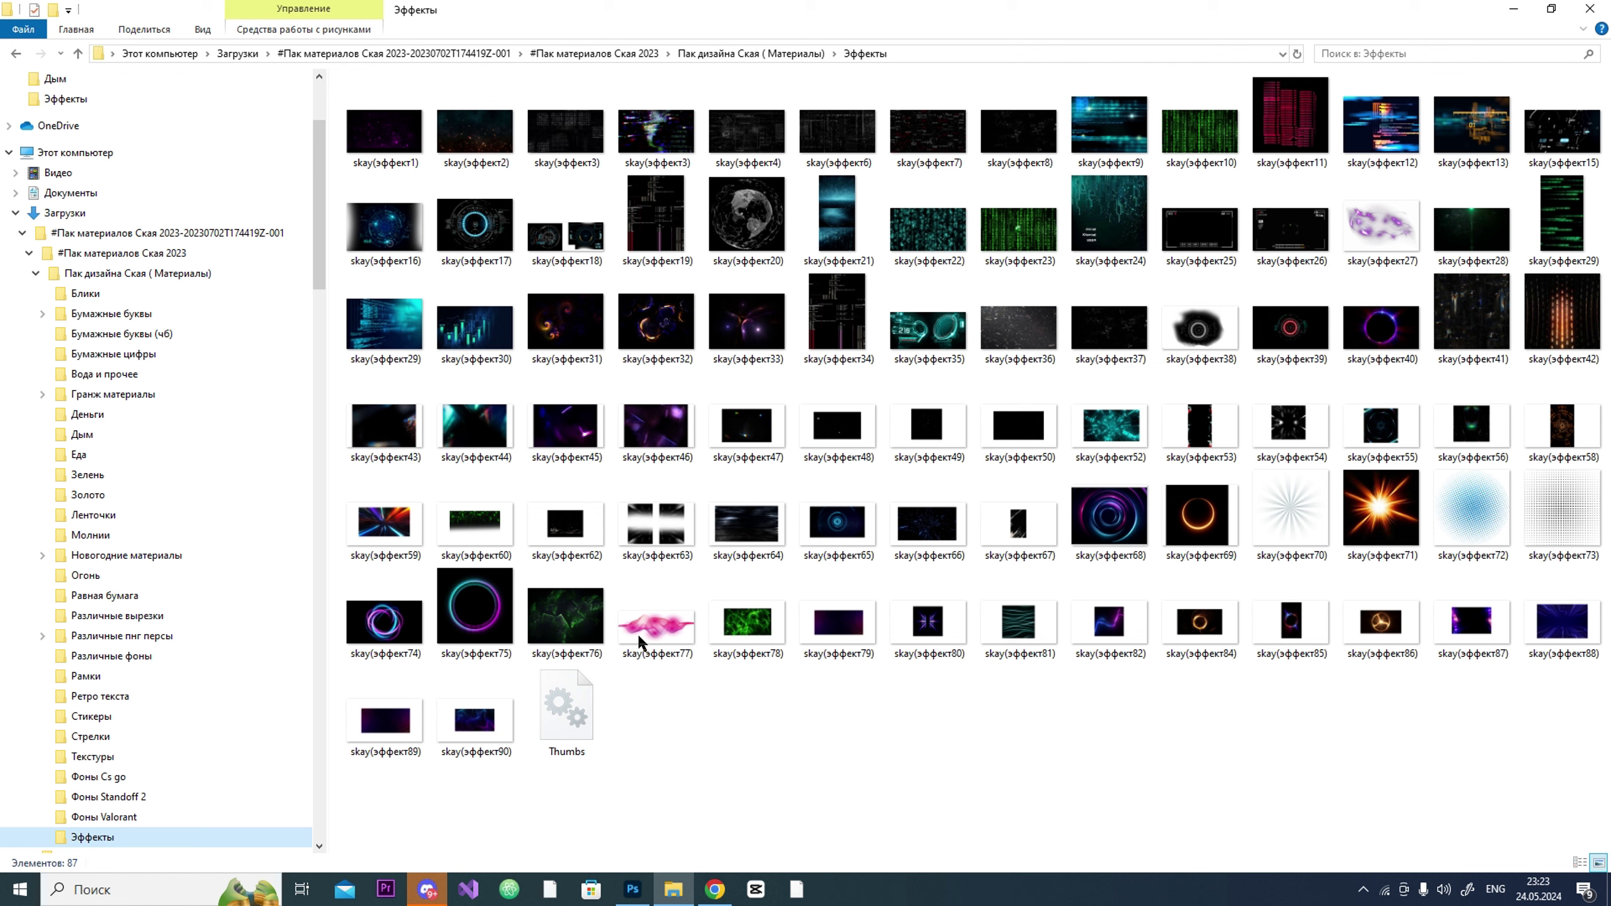
pyautogui.scroll(-1, 132, 578)
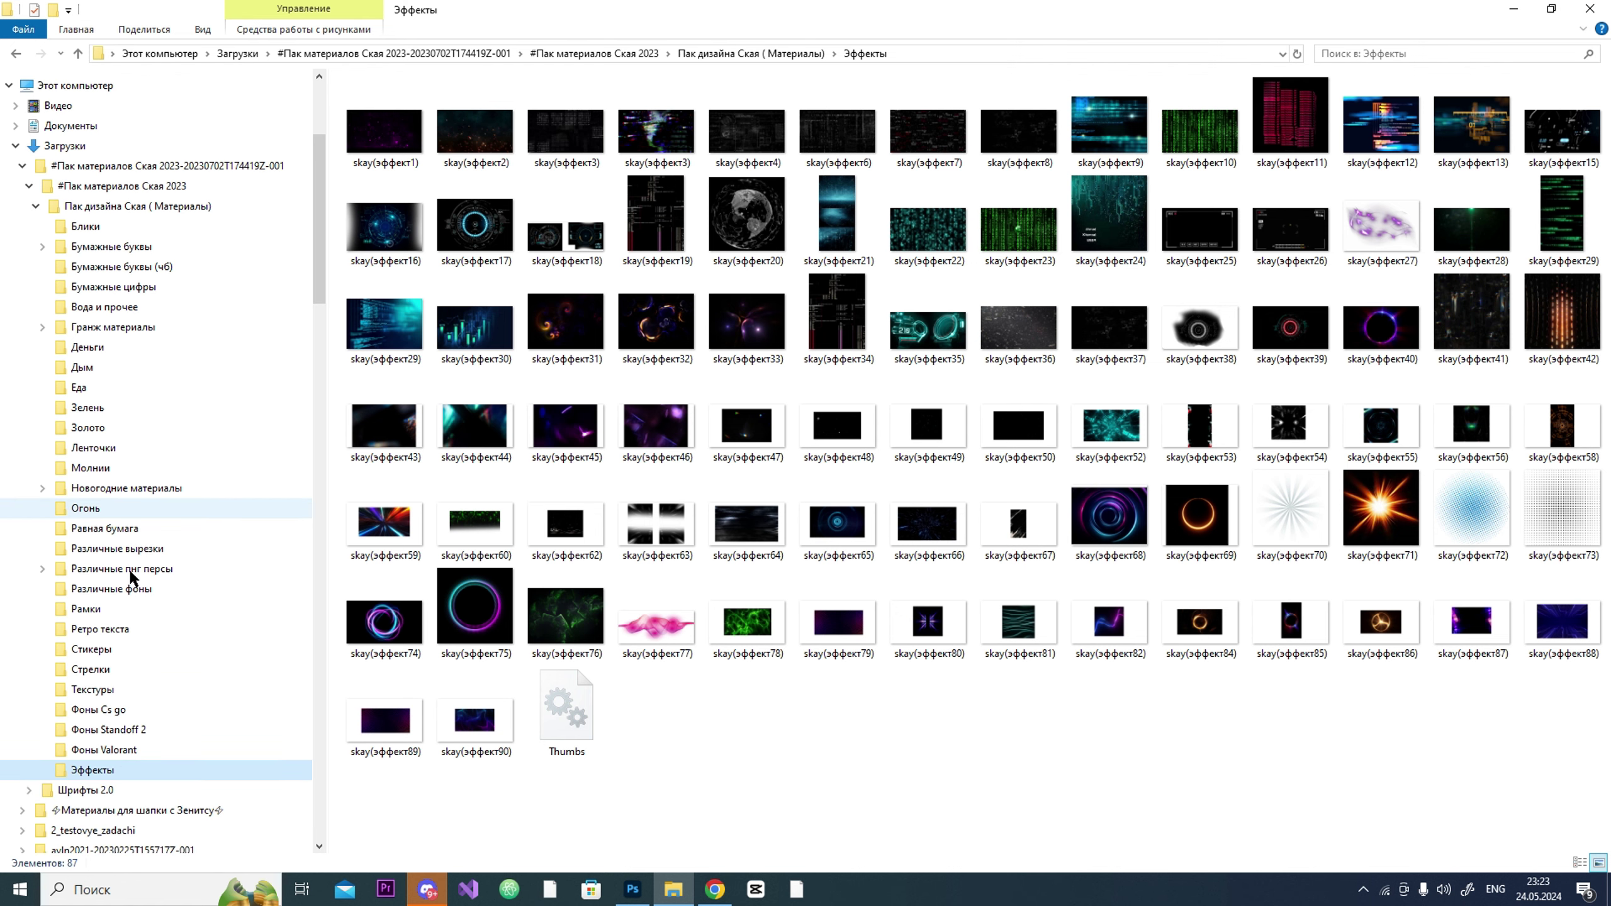
pyautogui.scroll(-11, 128, 603)
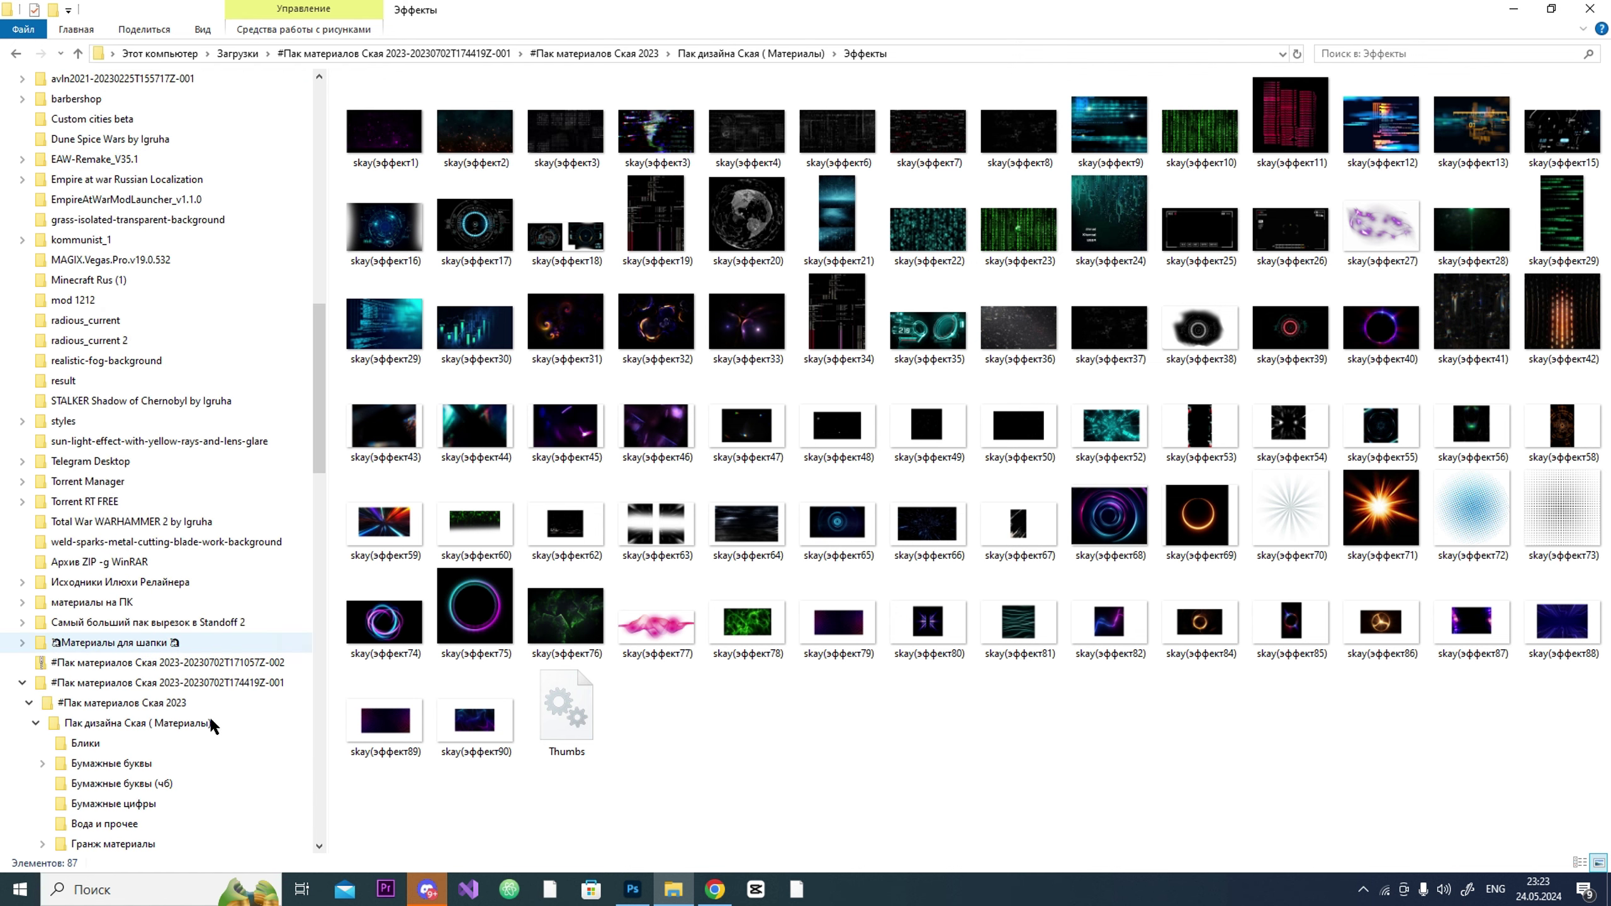
pyautogui.scroll(-5, 208, 715)
pyautogui.click(92, 280)
pyautogui.doubleClick(384, 118)
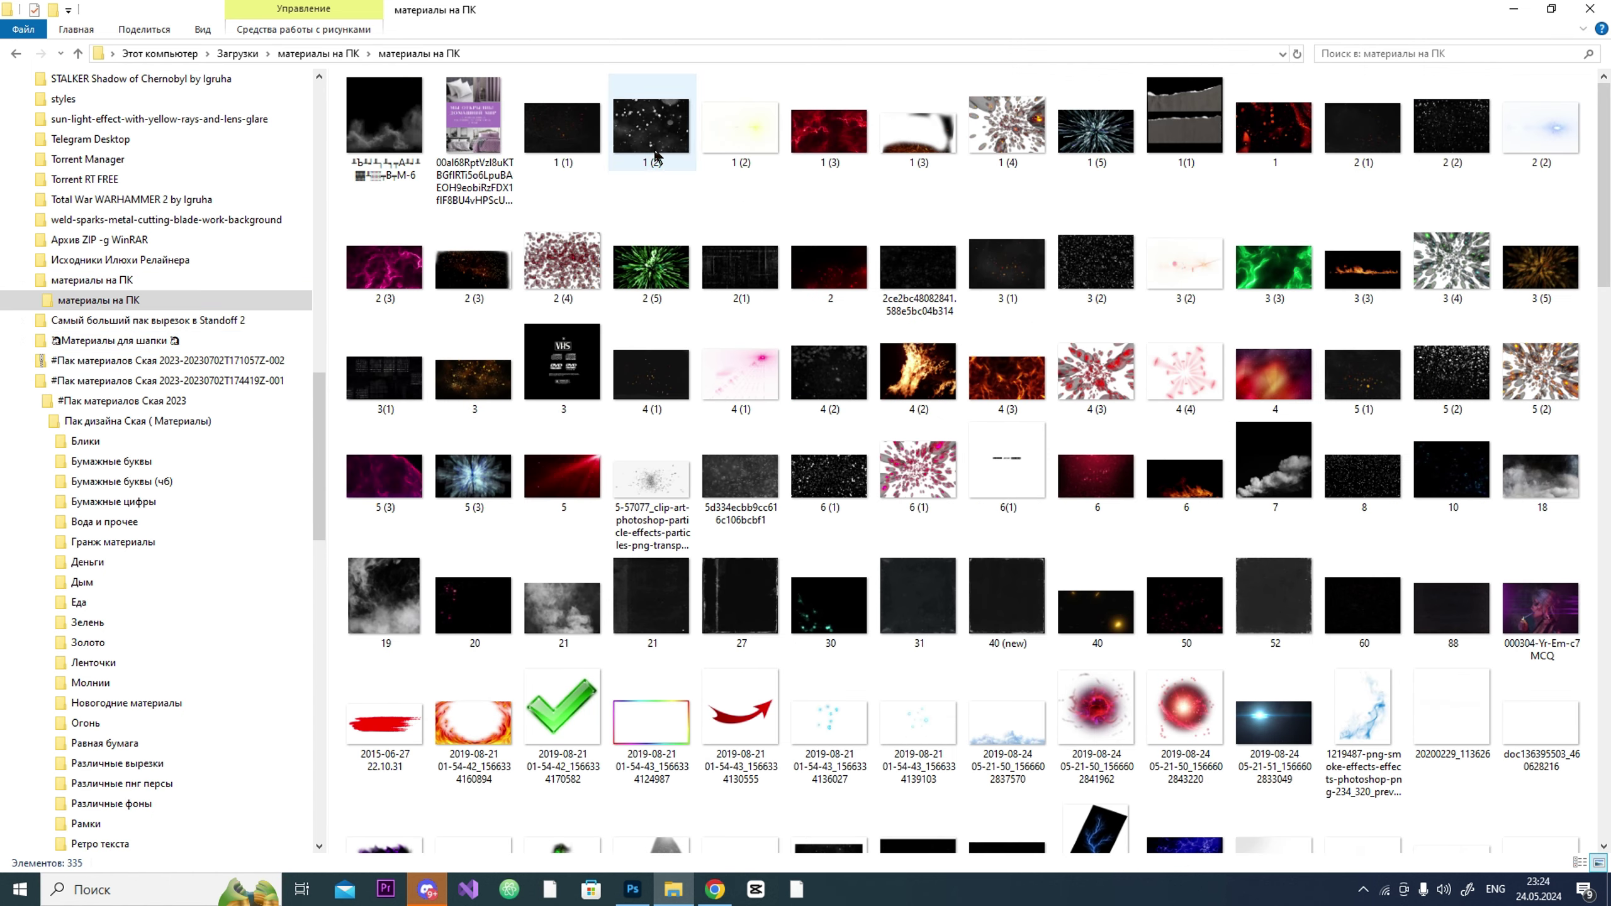
# Step: Place the 3 (2) snow image below the gradient map, scale it to 2661 × 1900 px, and try the Затемнение основы blend mode
pyautogui.doubleClick(1097, 263)
pyautogui.click(1478, 219)
pyautogui.moveTo(1097, 263); pyautogui.dragTo(616, 509)
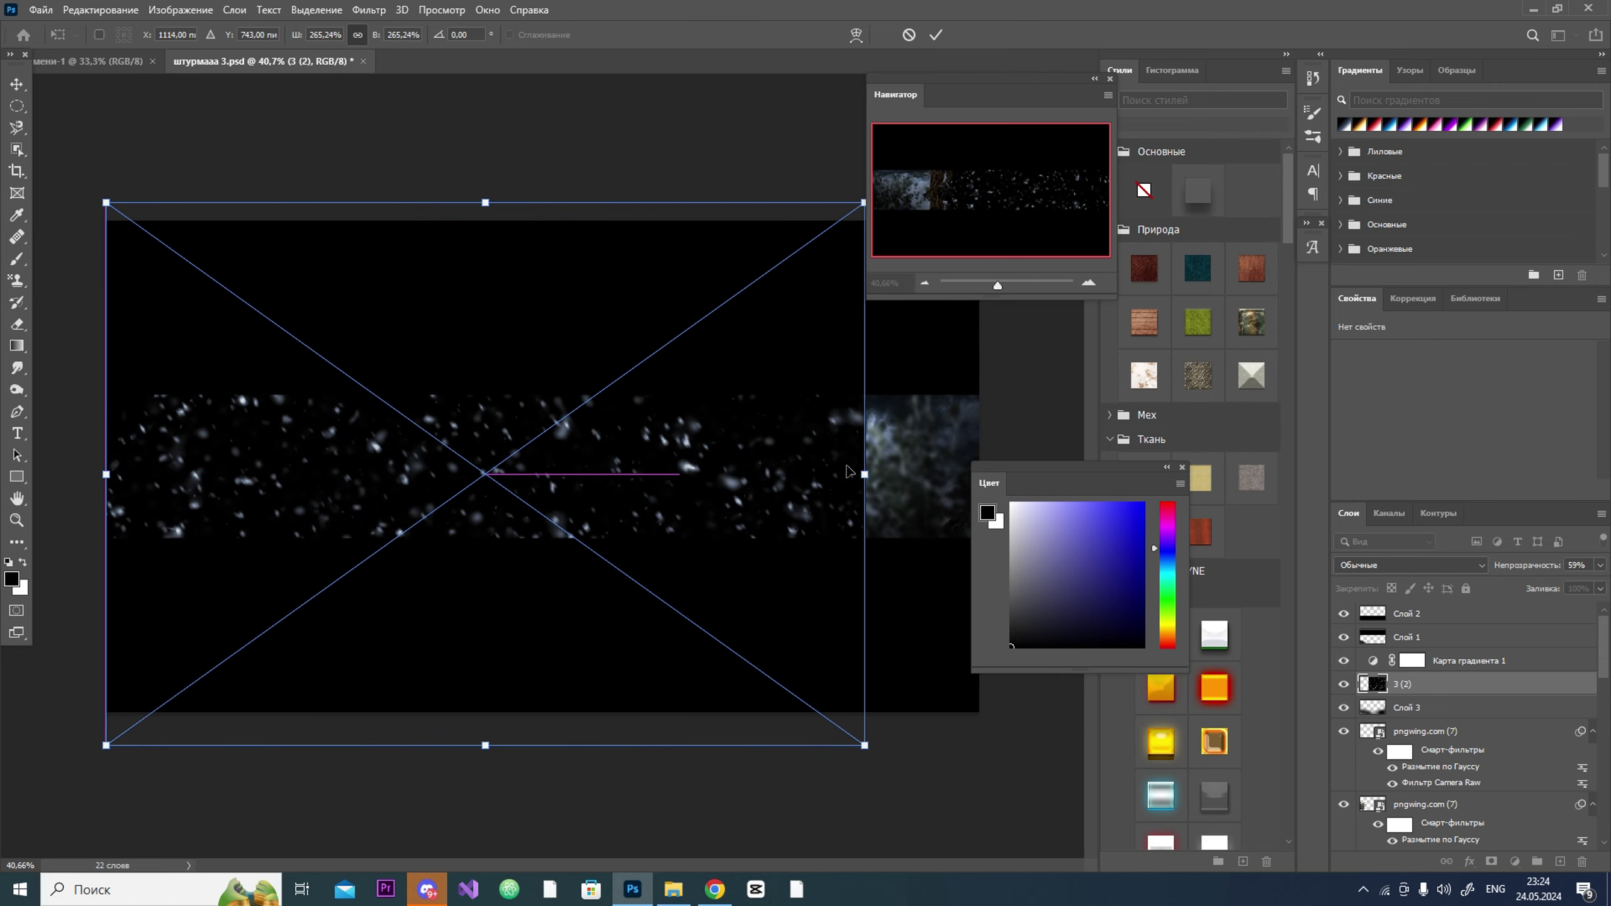
pyautogui.press('Return')
pyautogui.click(1408, 564)
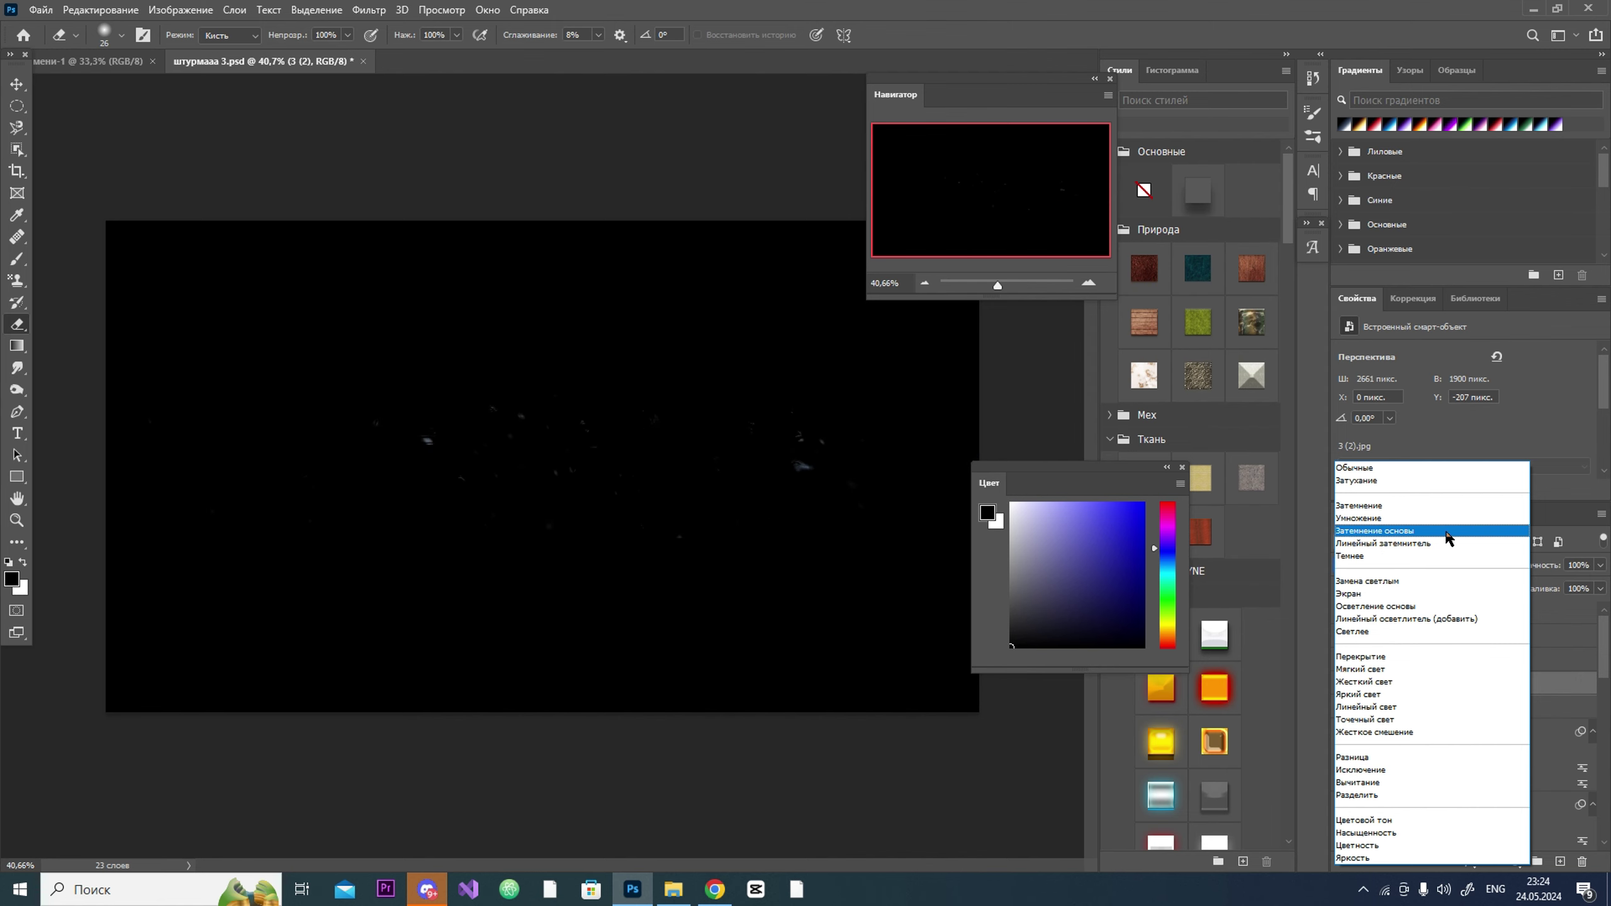
pyautogui.click(1458, 531)
# Step: In Chrome, open PNGWing from the снег пнг results and bring up its 8000x7805px снег иллюстрация image
pyautogui.click(727, 893)
pyautogui.click(212, 169)
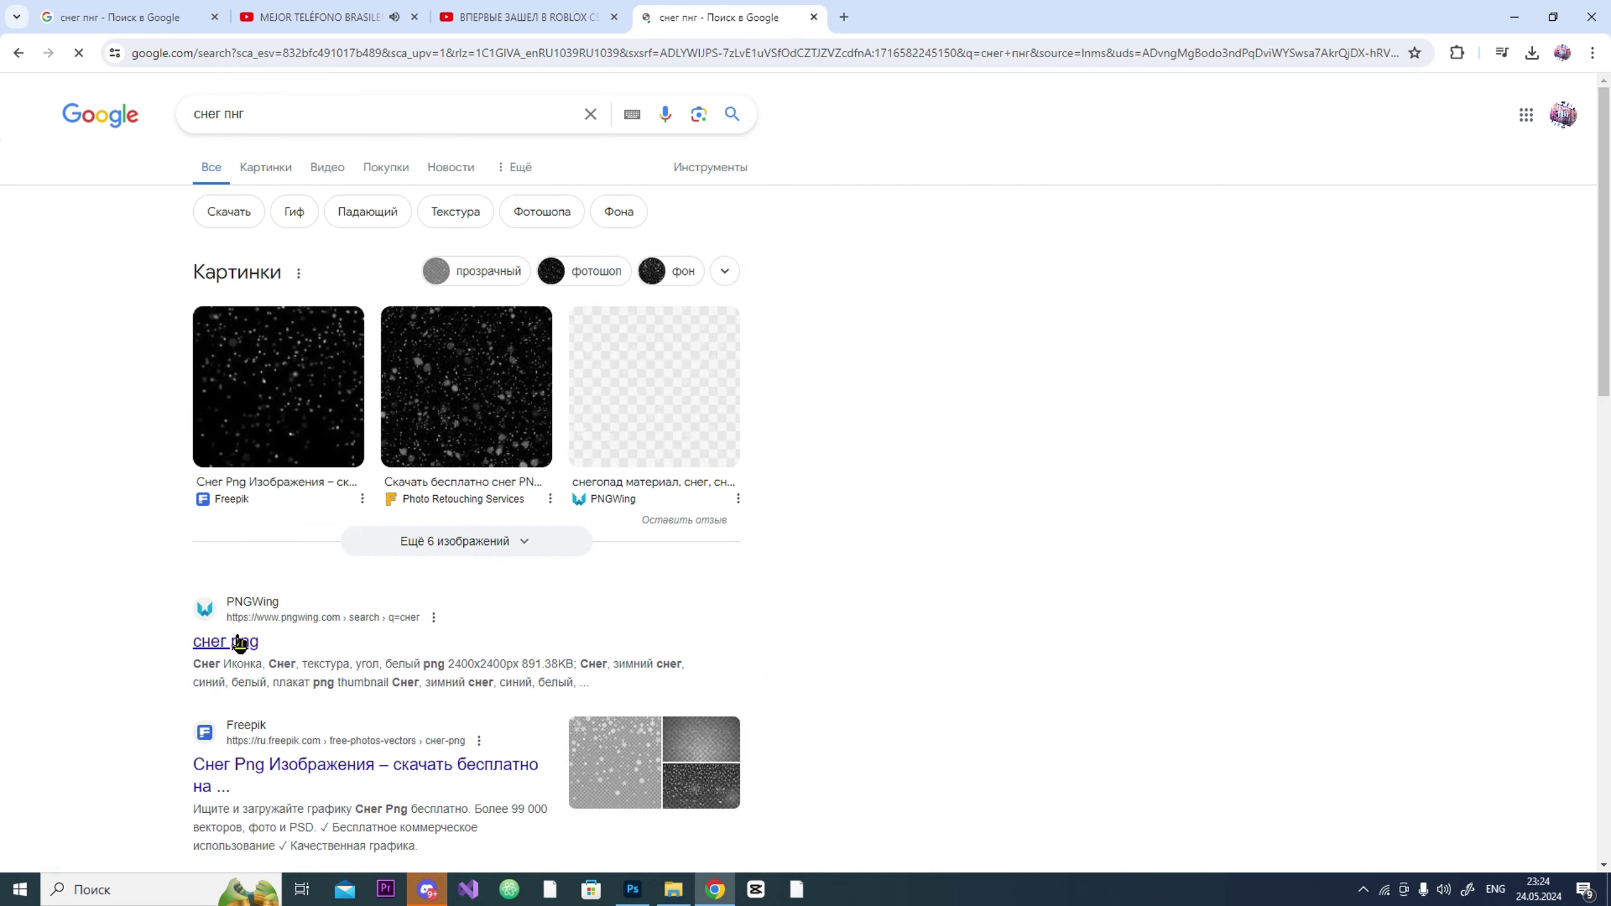
pyautogui.click(222, 645)
pyautogui.scroll(-3, 529, 482)
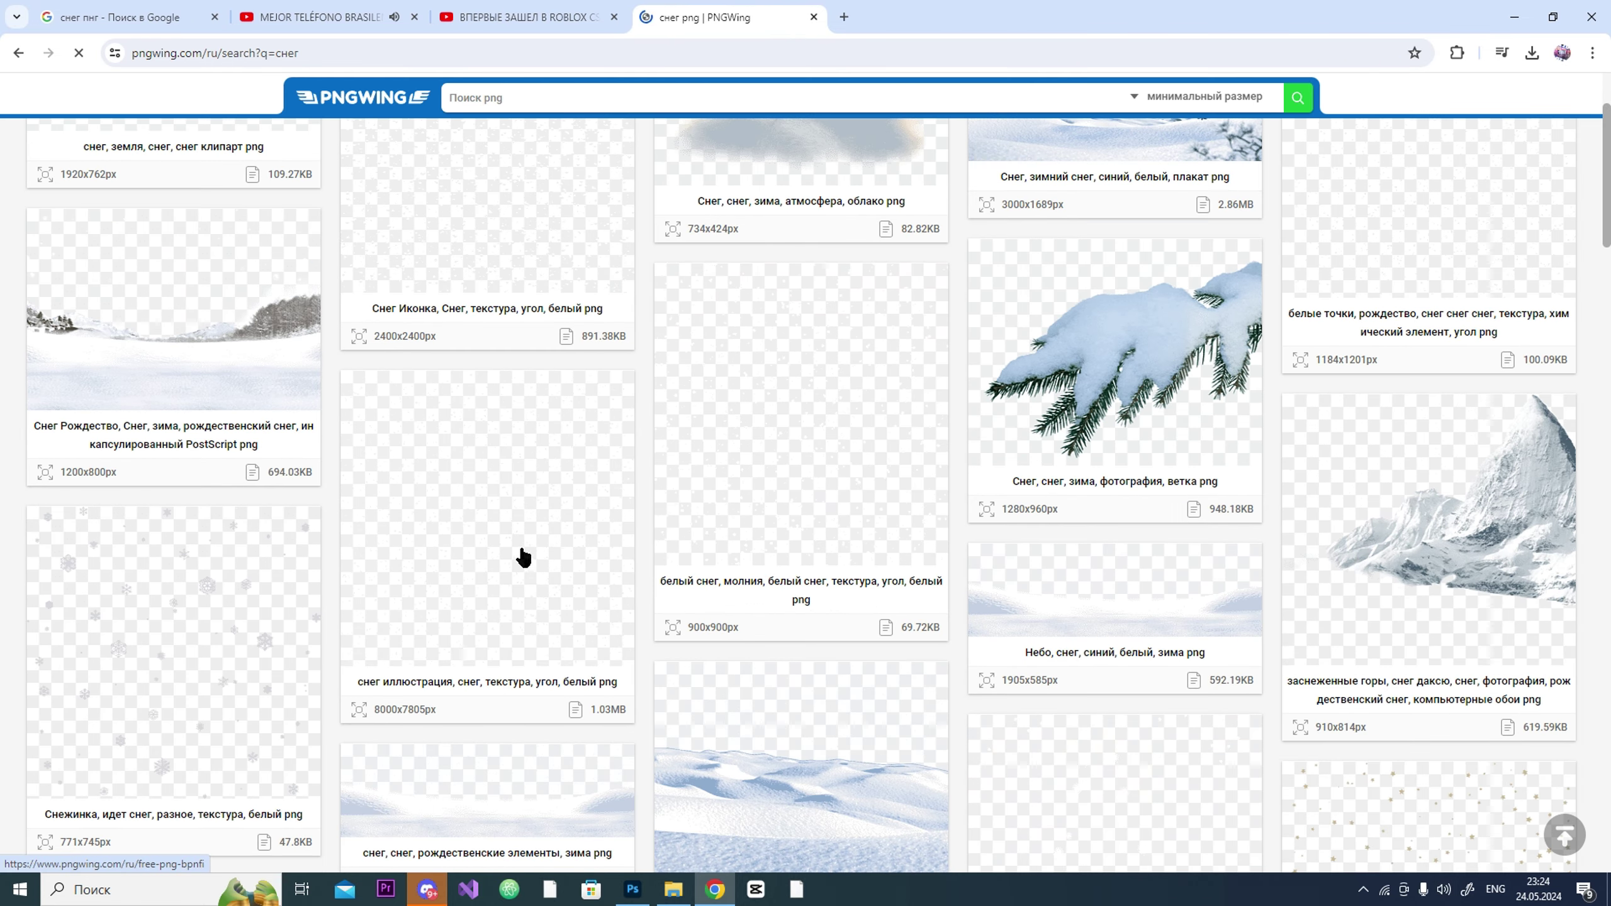
pyautogui.click(521, 557)
pyautogui.scroll(-10, 1142, 406)
# Step: Download the снег иллюстрация PNG, completing the captcha by picking its symbols in the requested order
pyautogui.click(951, 492)
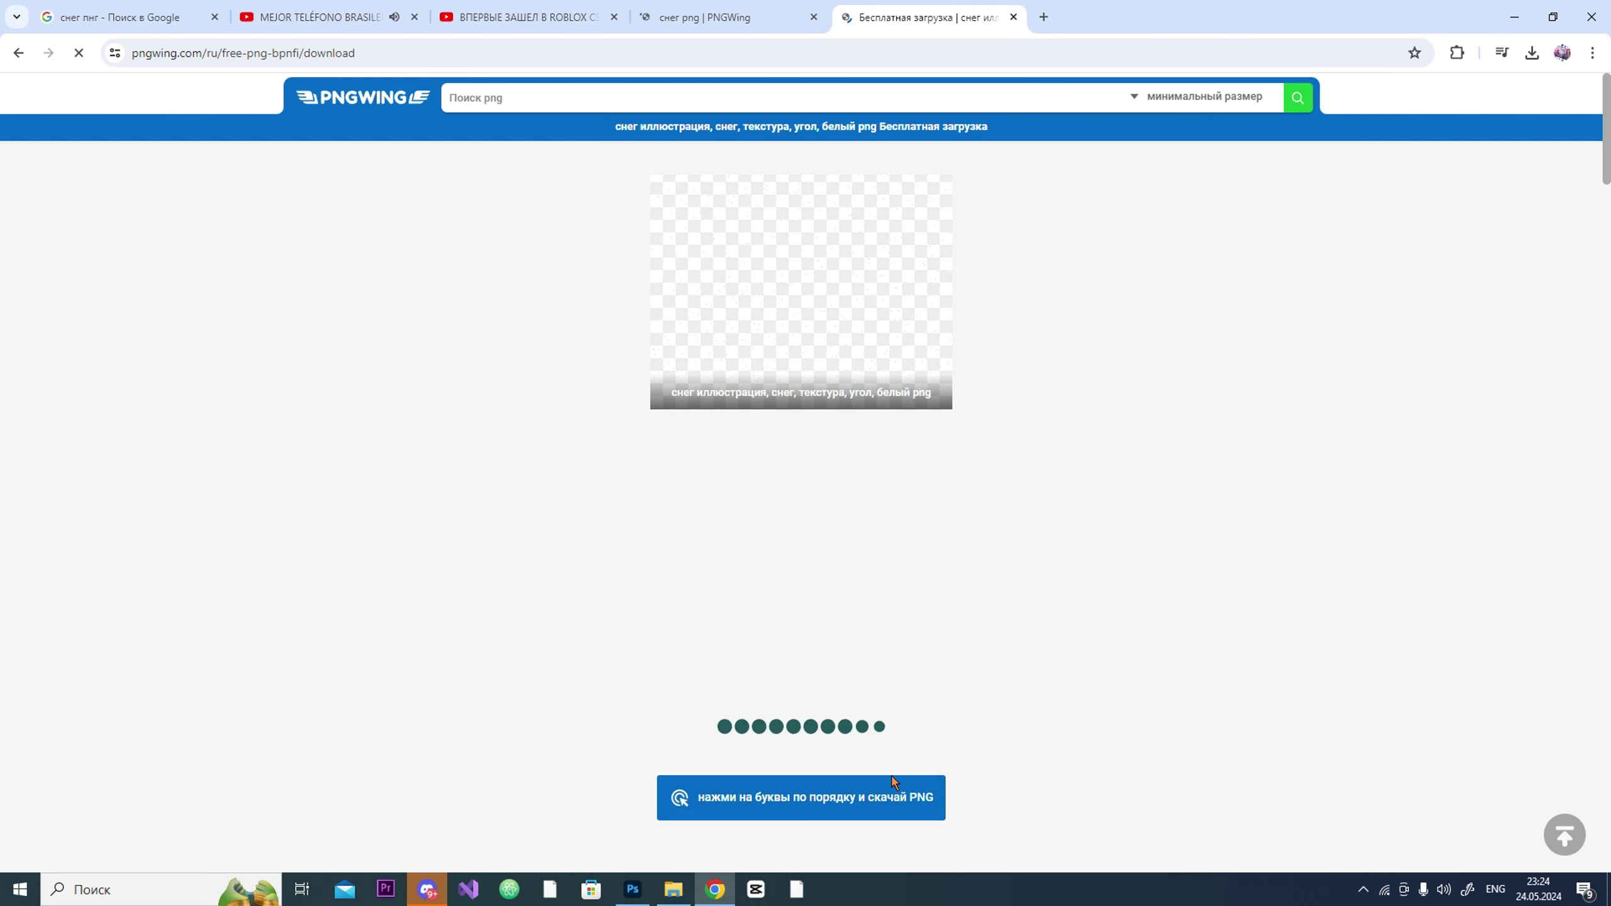
pyautogui.click(803, 549)
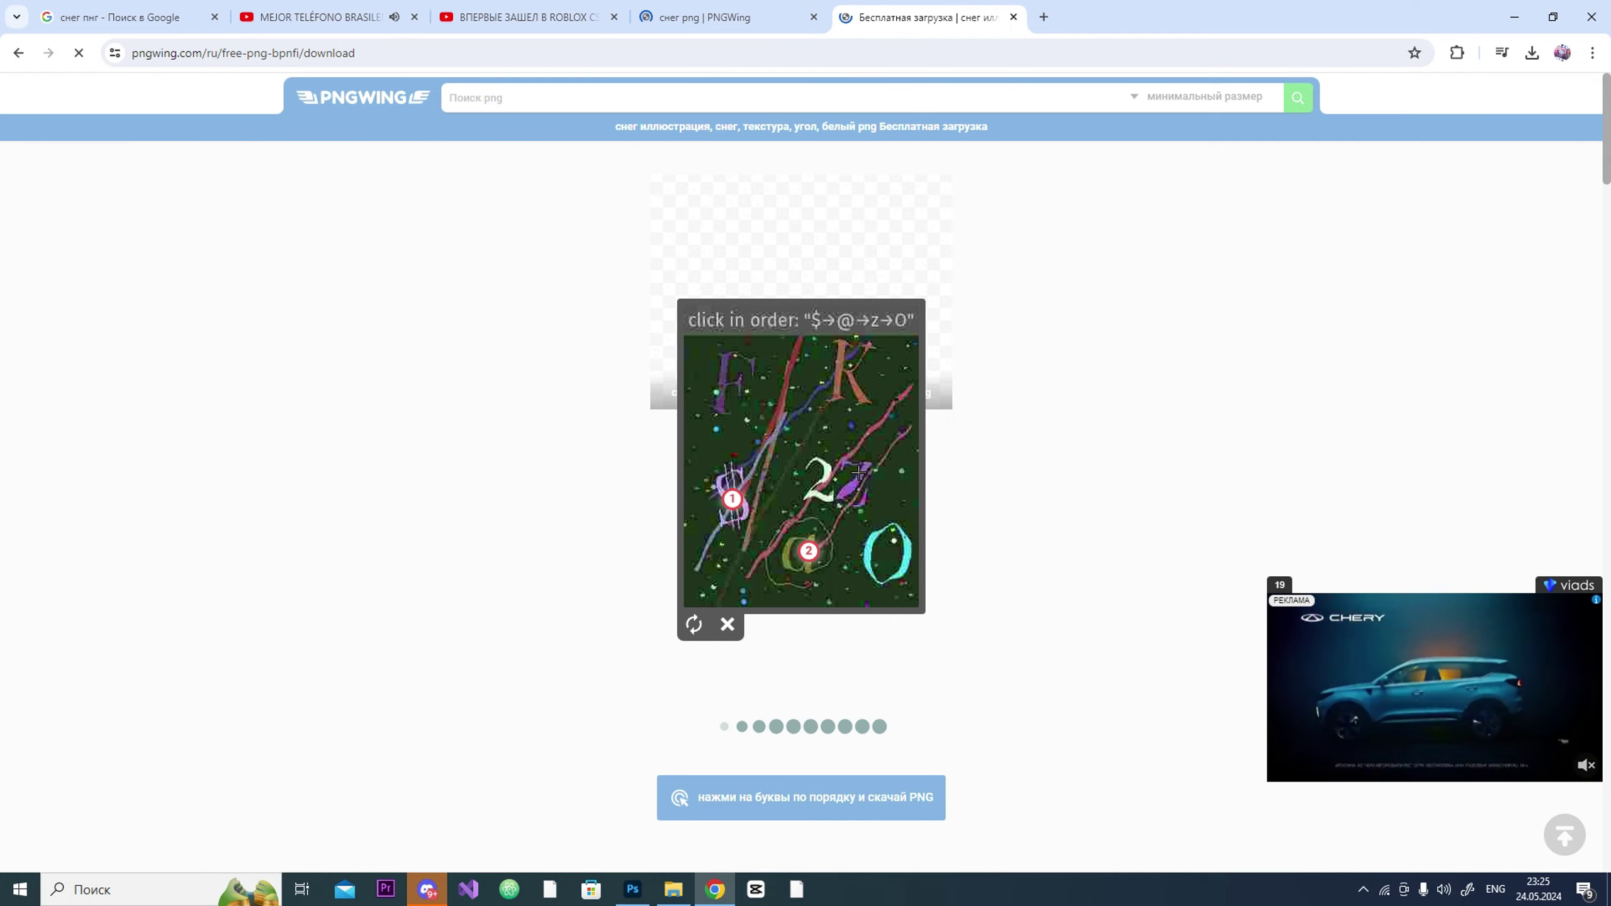
pyautogui.click(855, 483)
pyautogui.click(887, 552)
pyautogui.click(1448, 92)
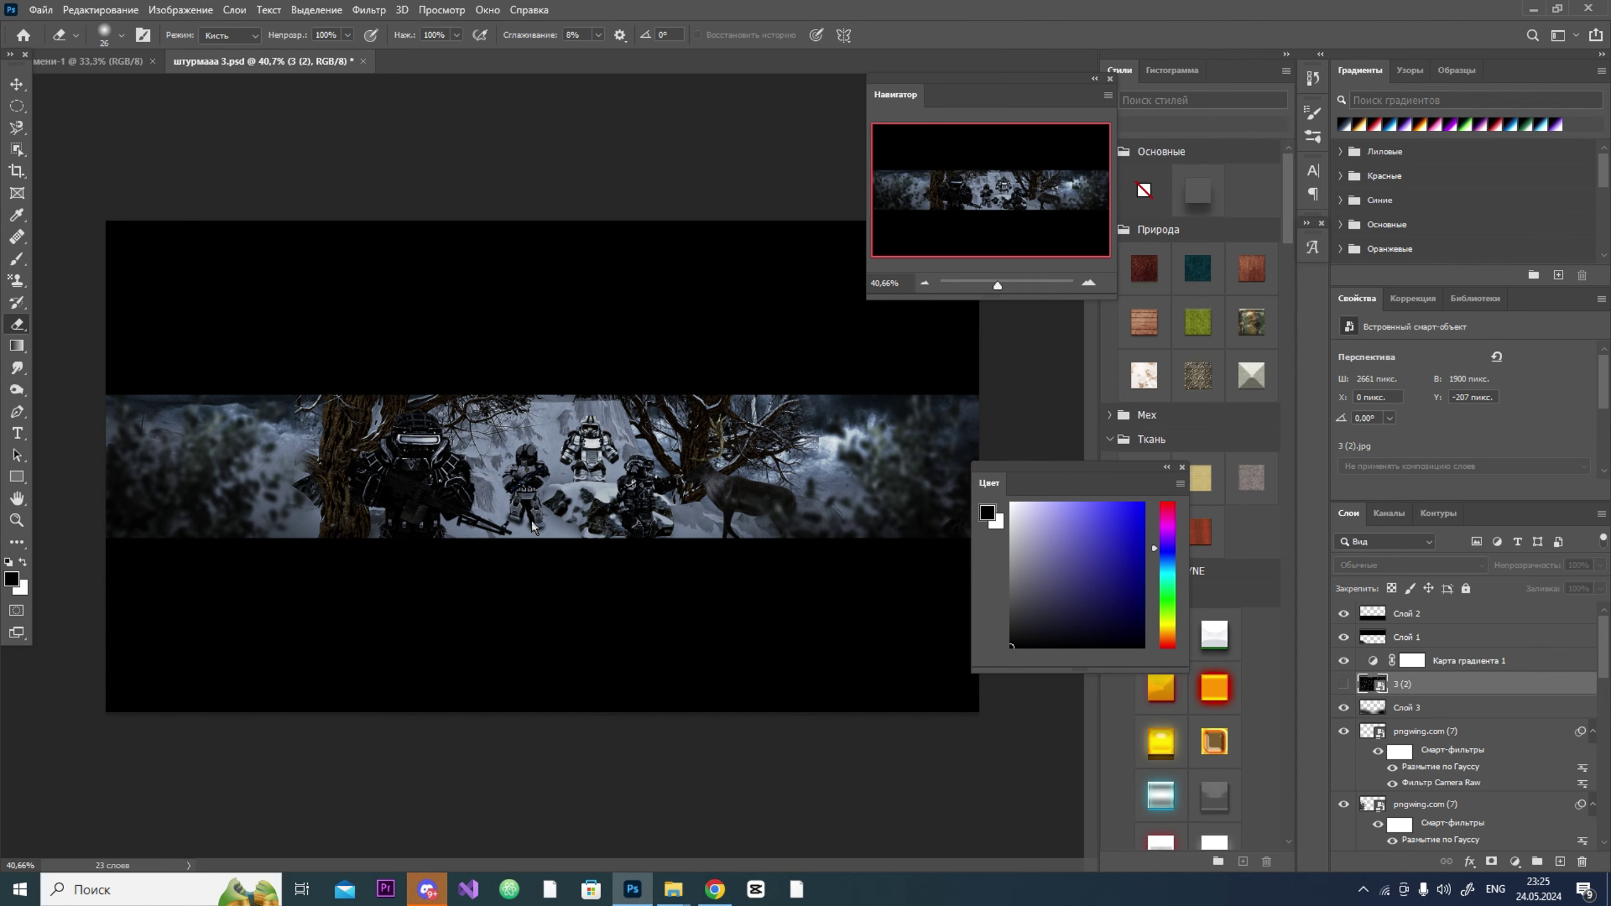
# Step: Place pngwing.com (11) in the banner below the gradient map at 2622 × 2542 px with the Мягкий свет blend mode
pyautogui.moveTo(799, 478); pyautogui.dragTo(997, 427)
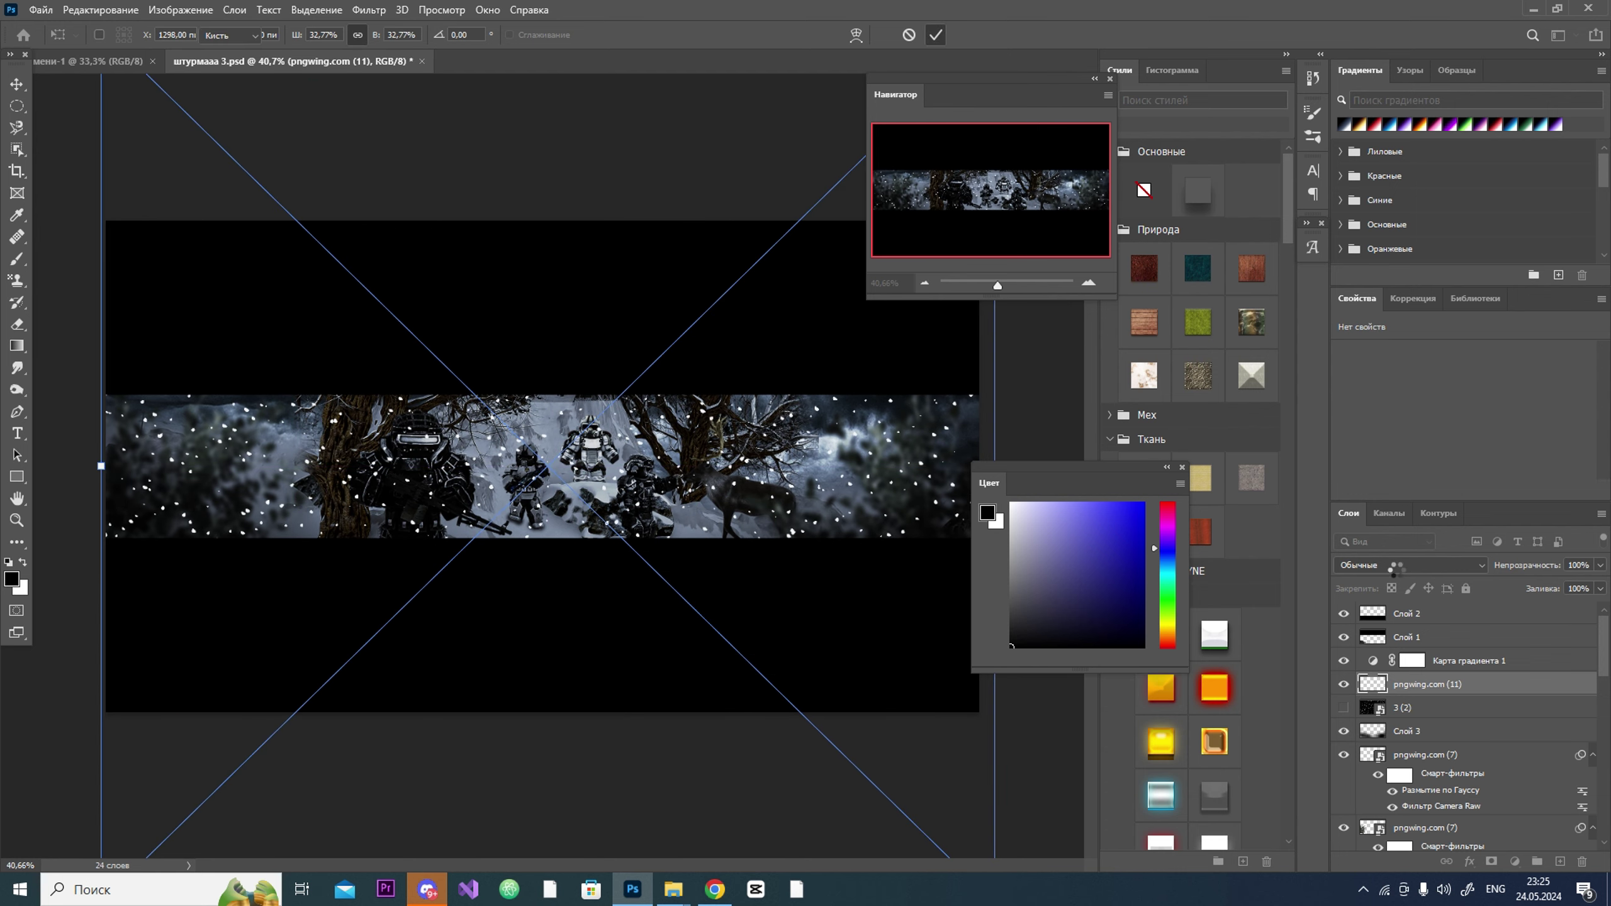
pyautogui.click(935, 34)
pyautogui.click(1408, 564)
pyautogui.click(1411, 670)
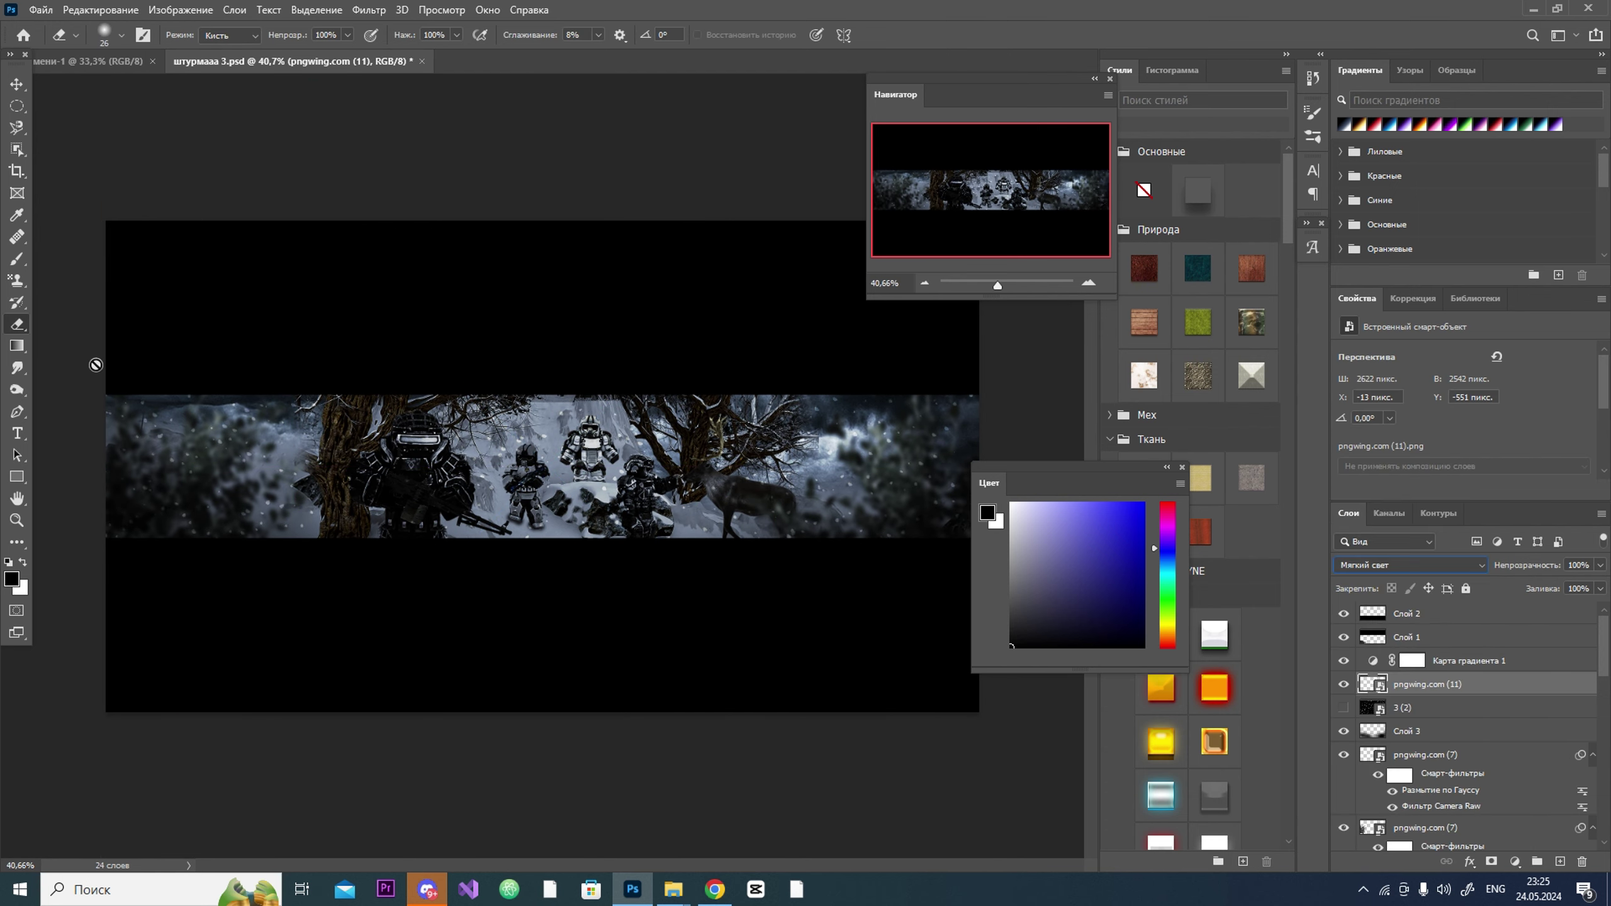
# Step: Rasterize the pngwing.com (11) snow layer and try softening it with the Blur tool at a 432 px brush size
pyautogui.rightClick(17, 368)
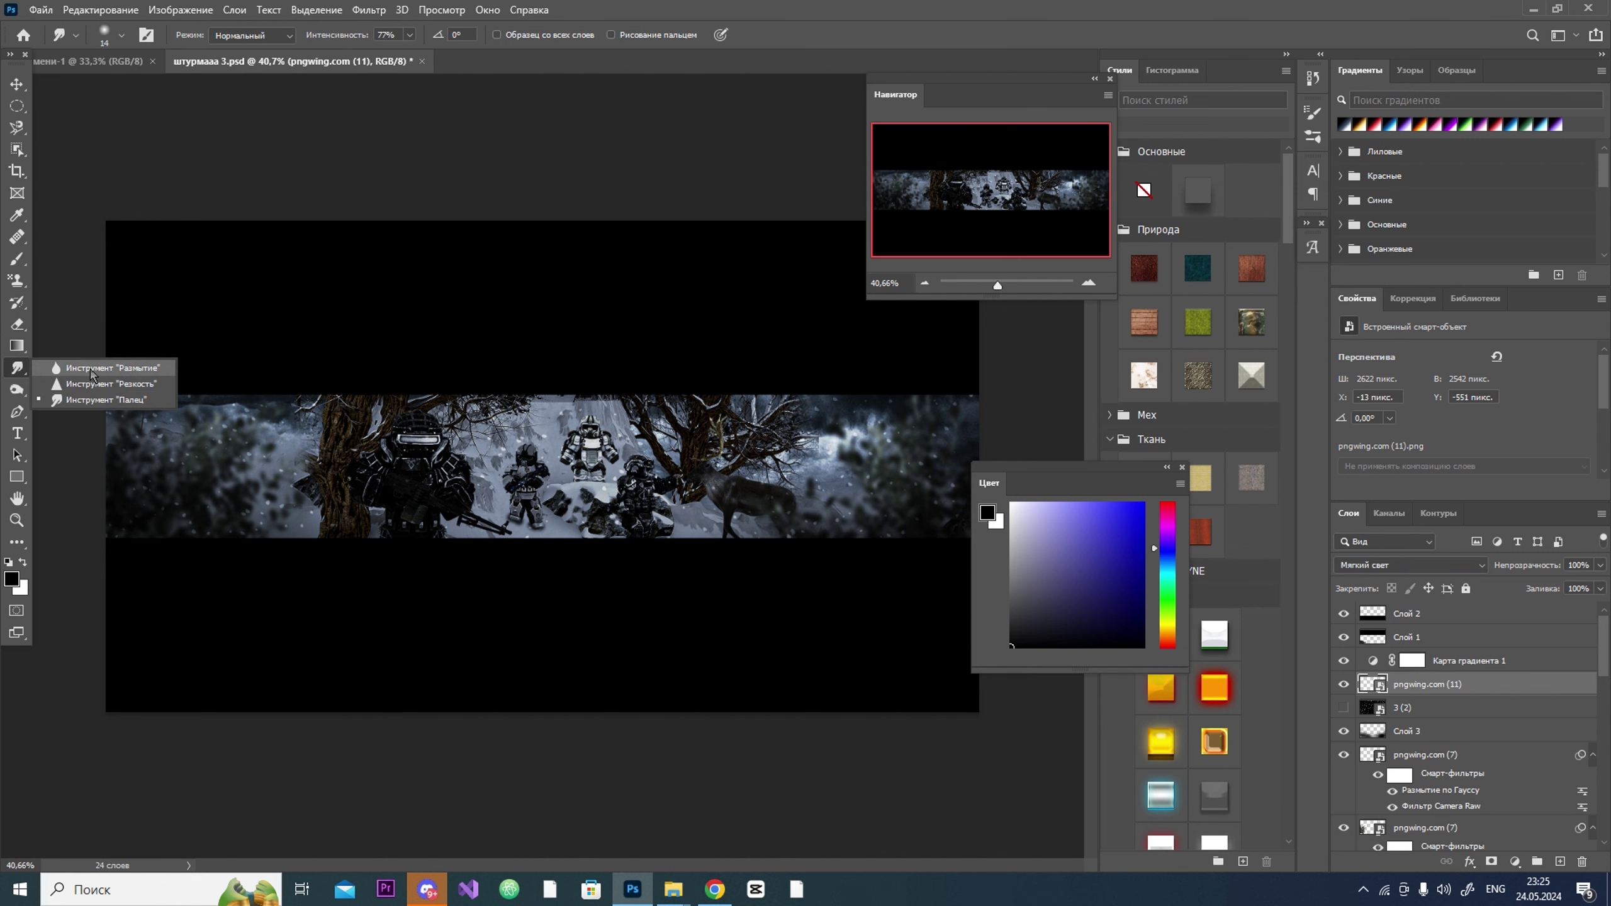
pyautogui.click(70, 368)
pyautogui.click(781, 370)
pyautogui.click(866, 339)
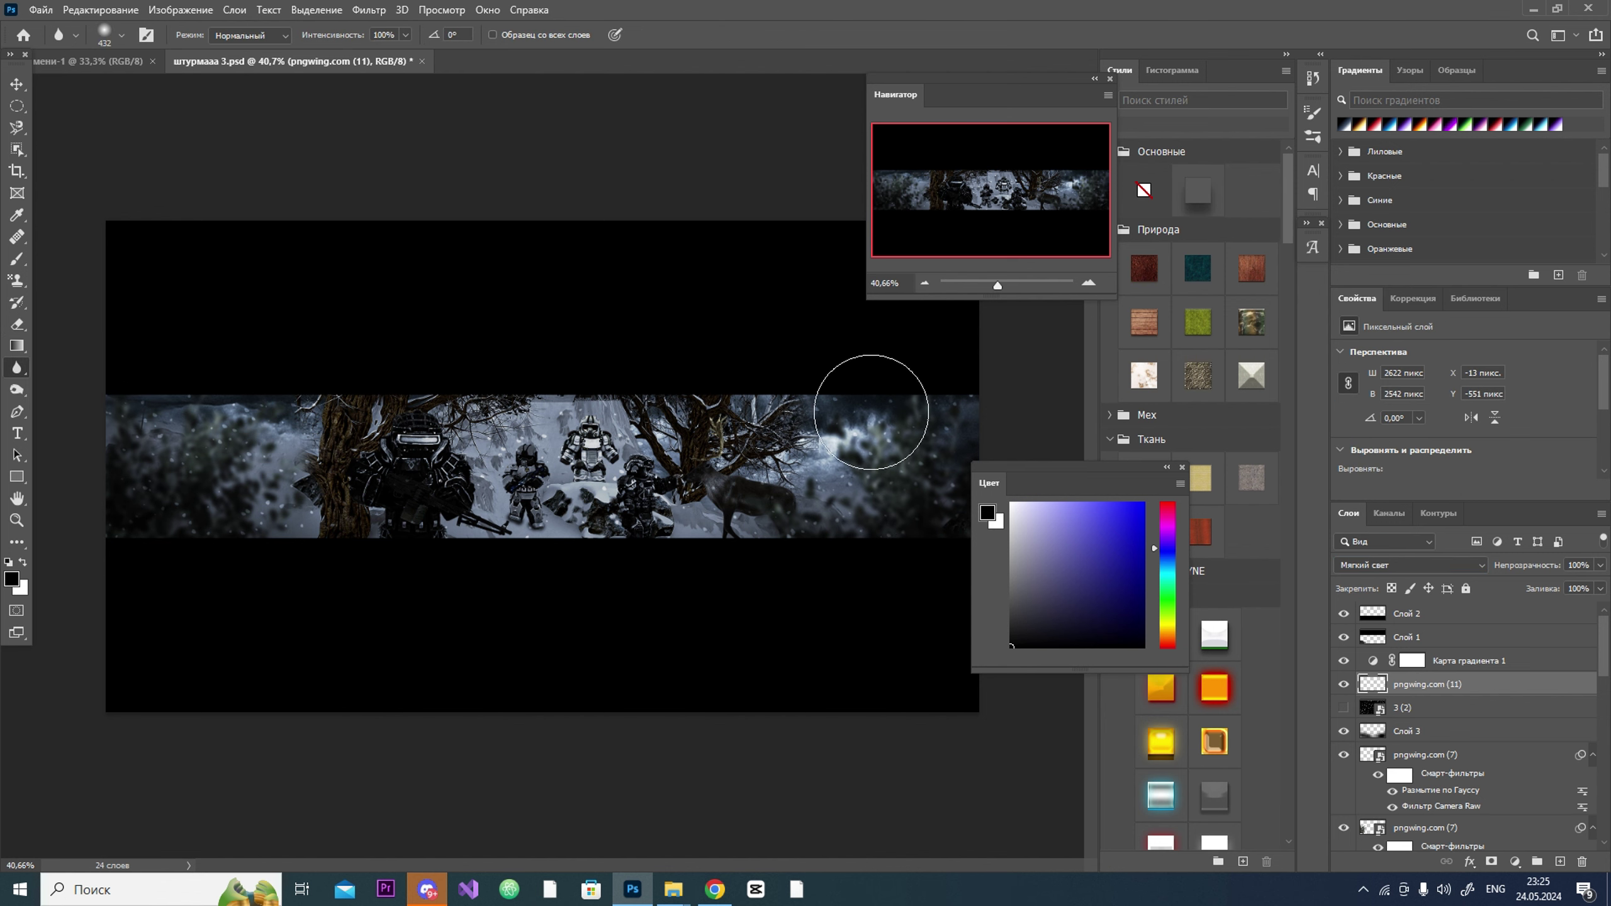
pyautogui.scroll(2, 773, 523)
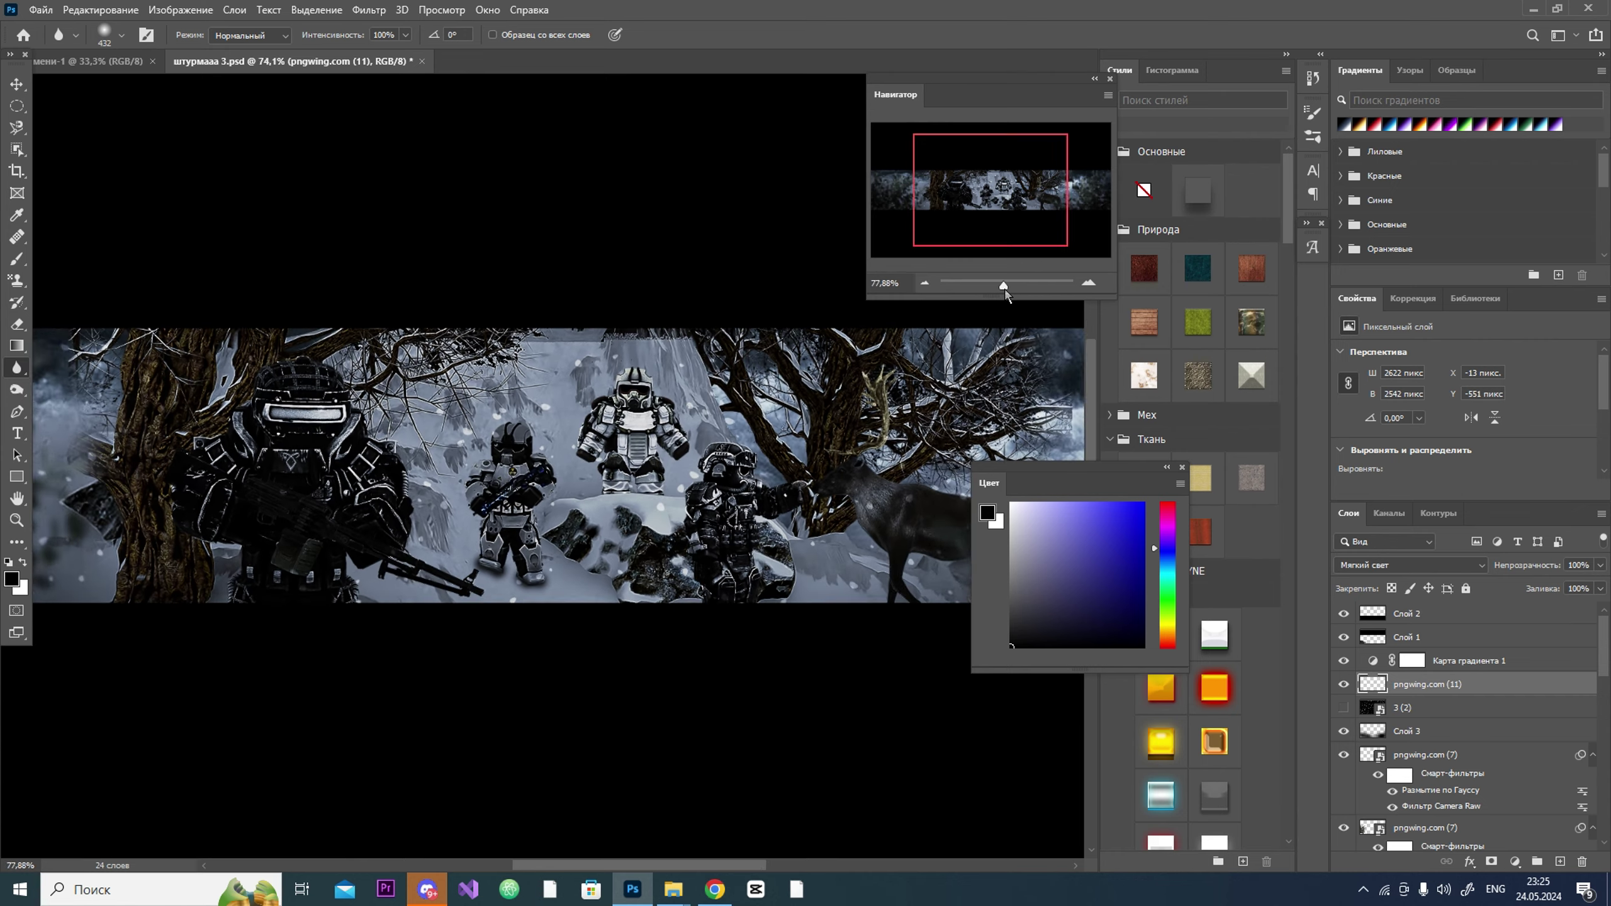
pyautogui.scroll(-3, 773, 522)
# Step: Return to the PNGWing results in Chrome and download the 1184x1201px белые точки snow PNG
pyautogui.hotkey('alt', 'Tab')
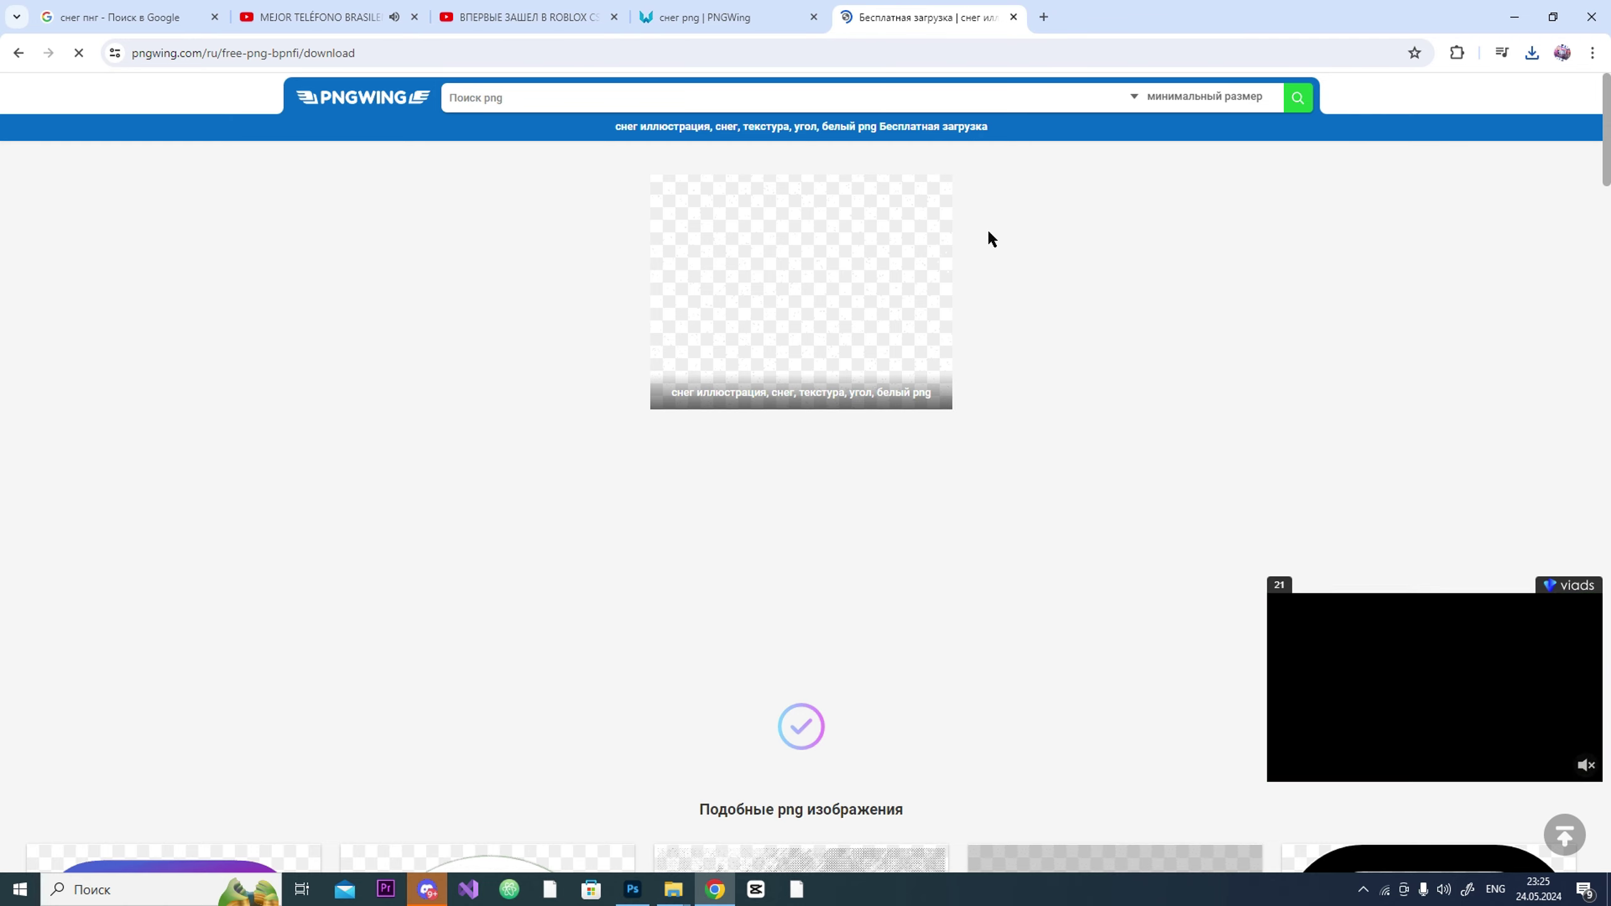
pyautogui.click(21, 54)
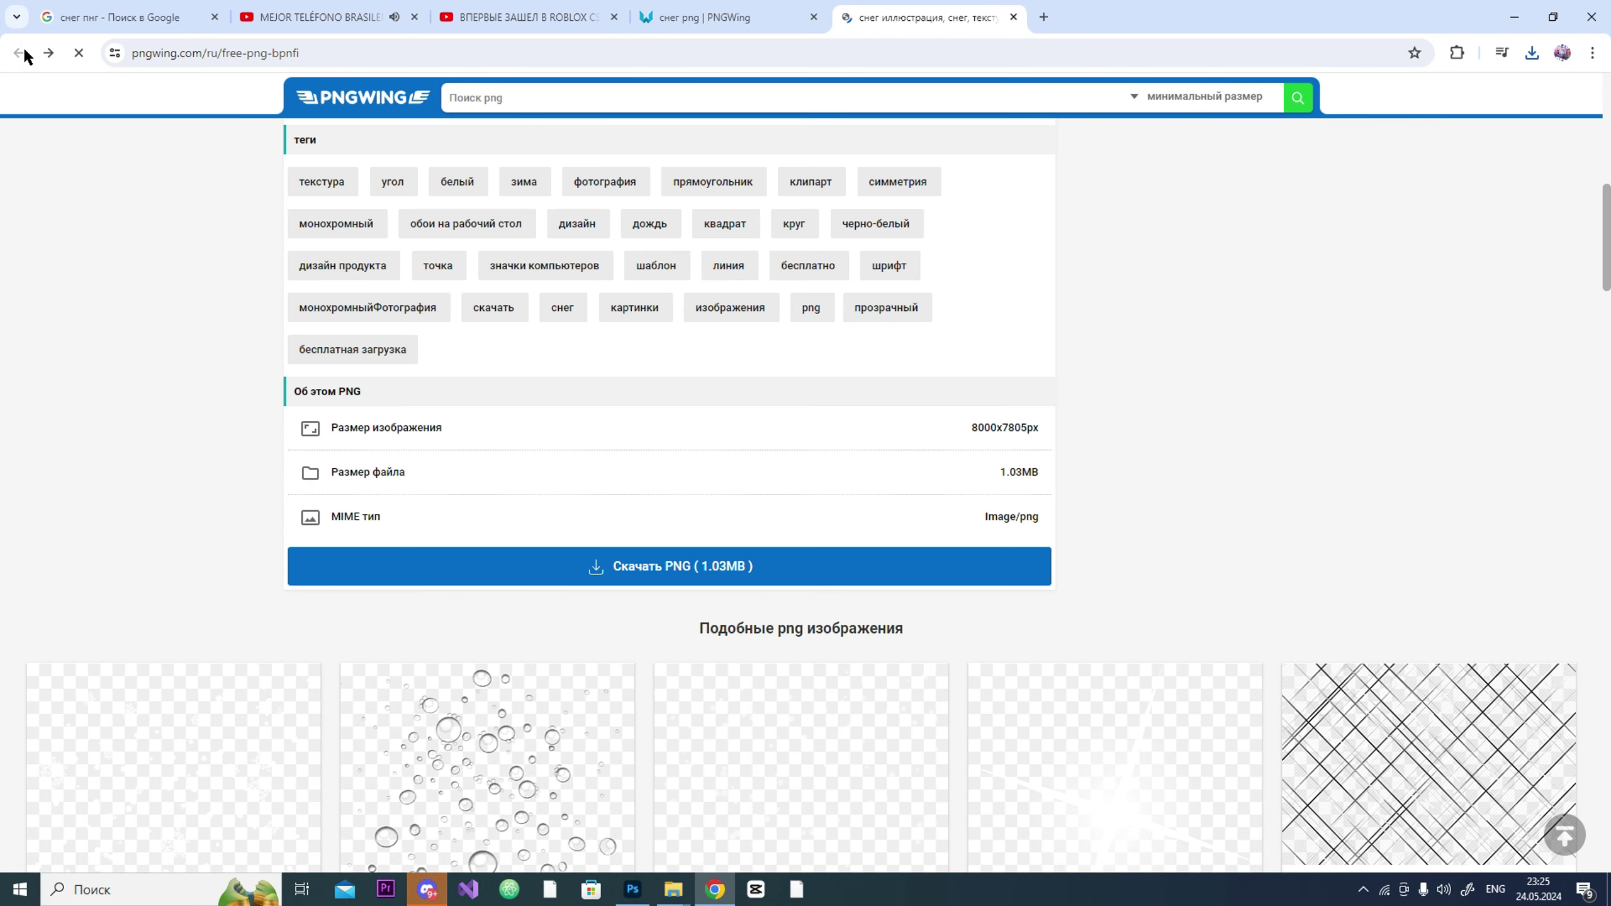
pyautogui.click(723, 17)
pyautogui.scroll(-8, 387, 538)
pyautogui.scroll(10, 637, 596)
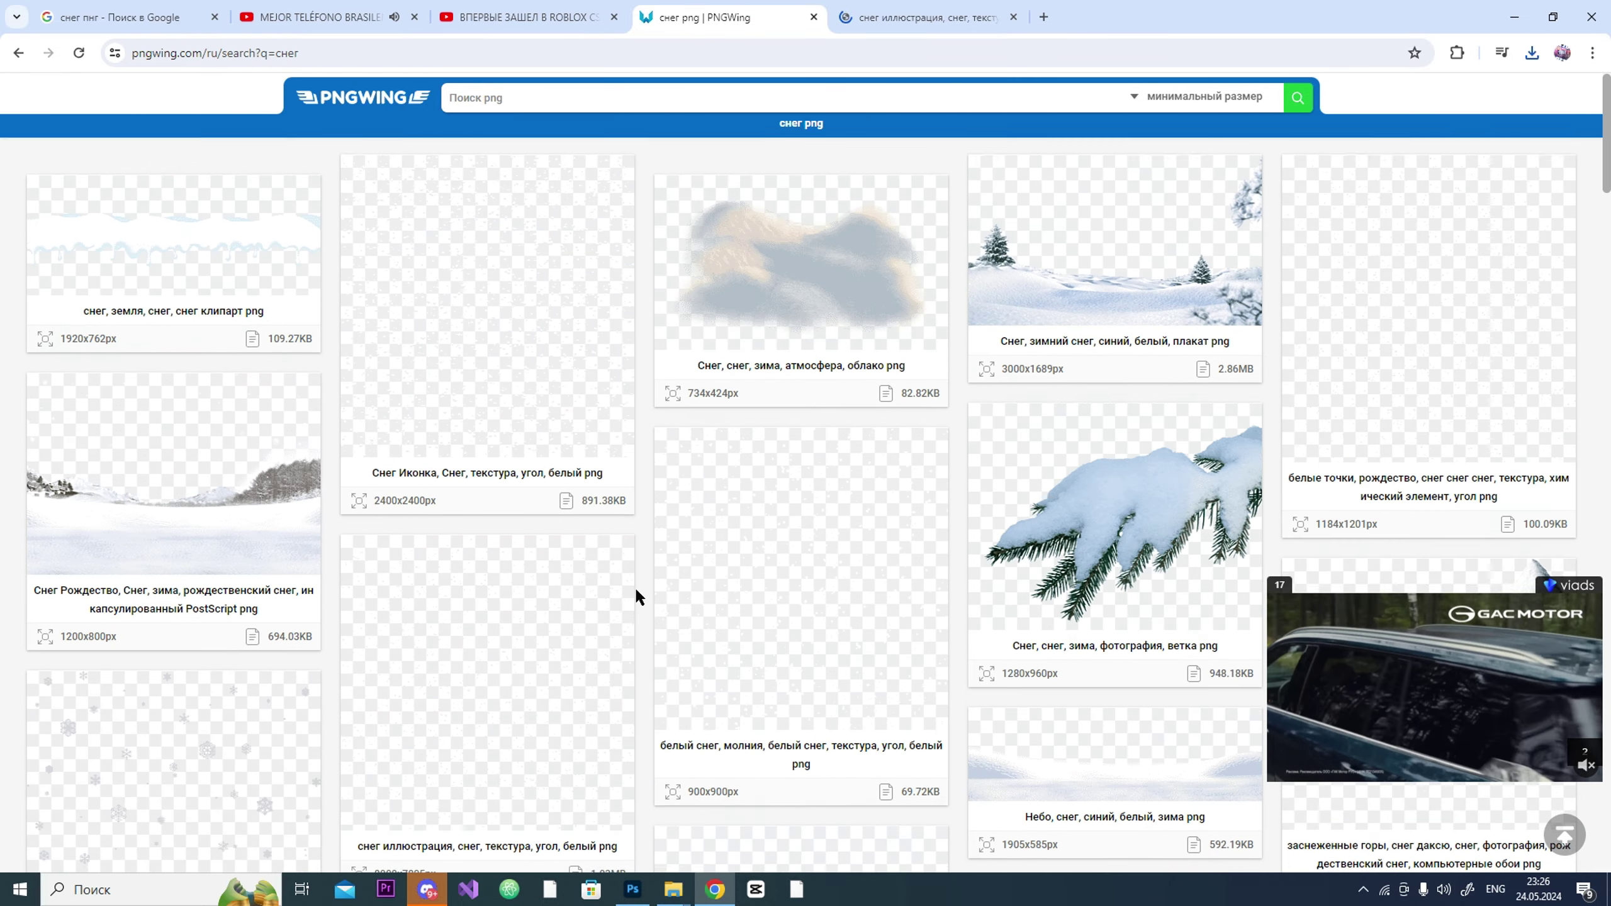
pyautogui.click(1503, 421)
pyautogui.scroll(-10, 882, 575)
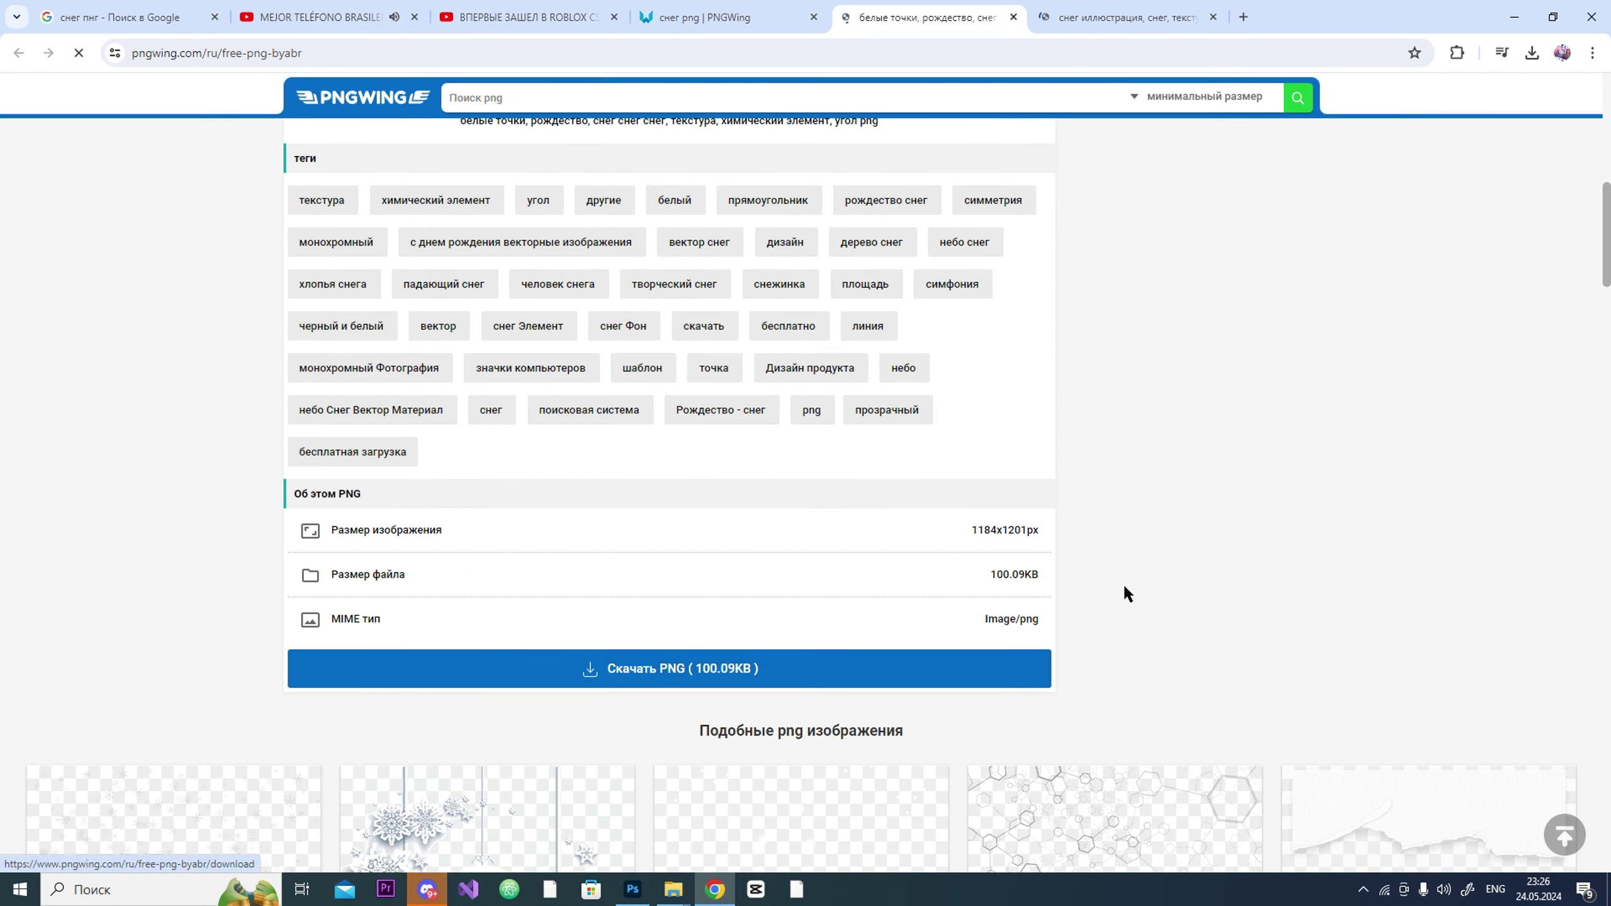
pyautogui.scroll(-1, 921, 585)
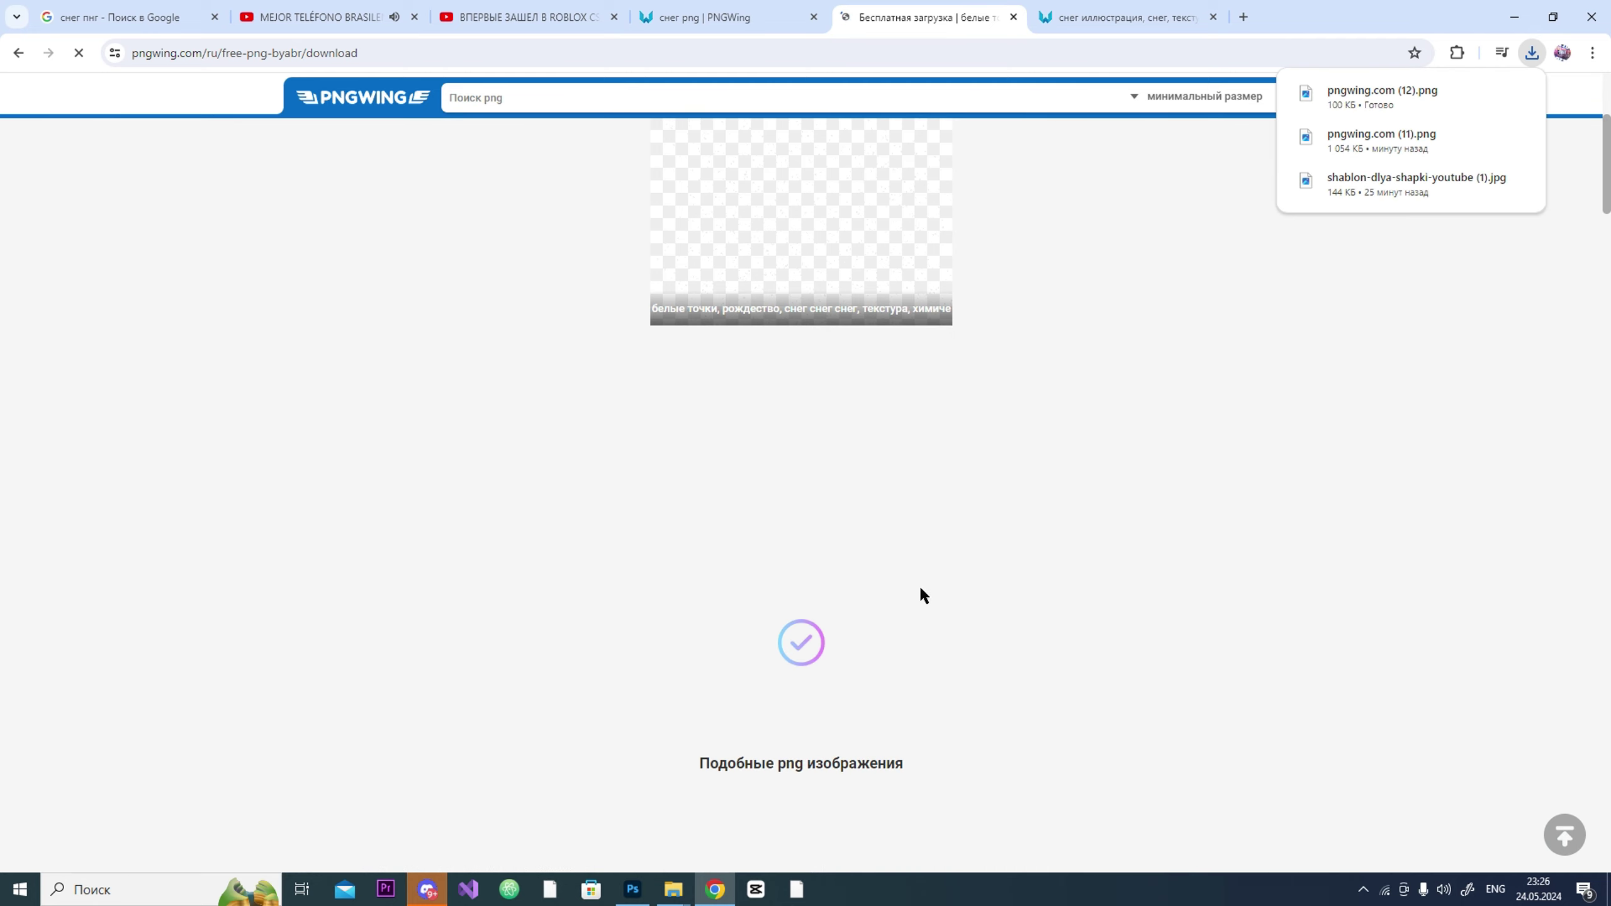
pyautogui.click(1486, 93)
# Step: Place pngwing.com (12) in the banner, scale it to 2707 × 2746 px and try the Мягкий свет blend mode
pyautogui.moveTo(405, 134); pyautogui.dragTo(587, 438)
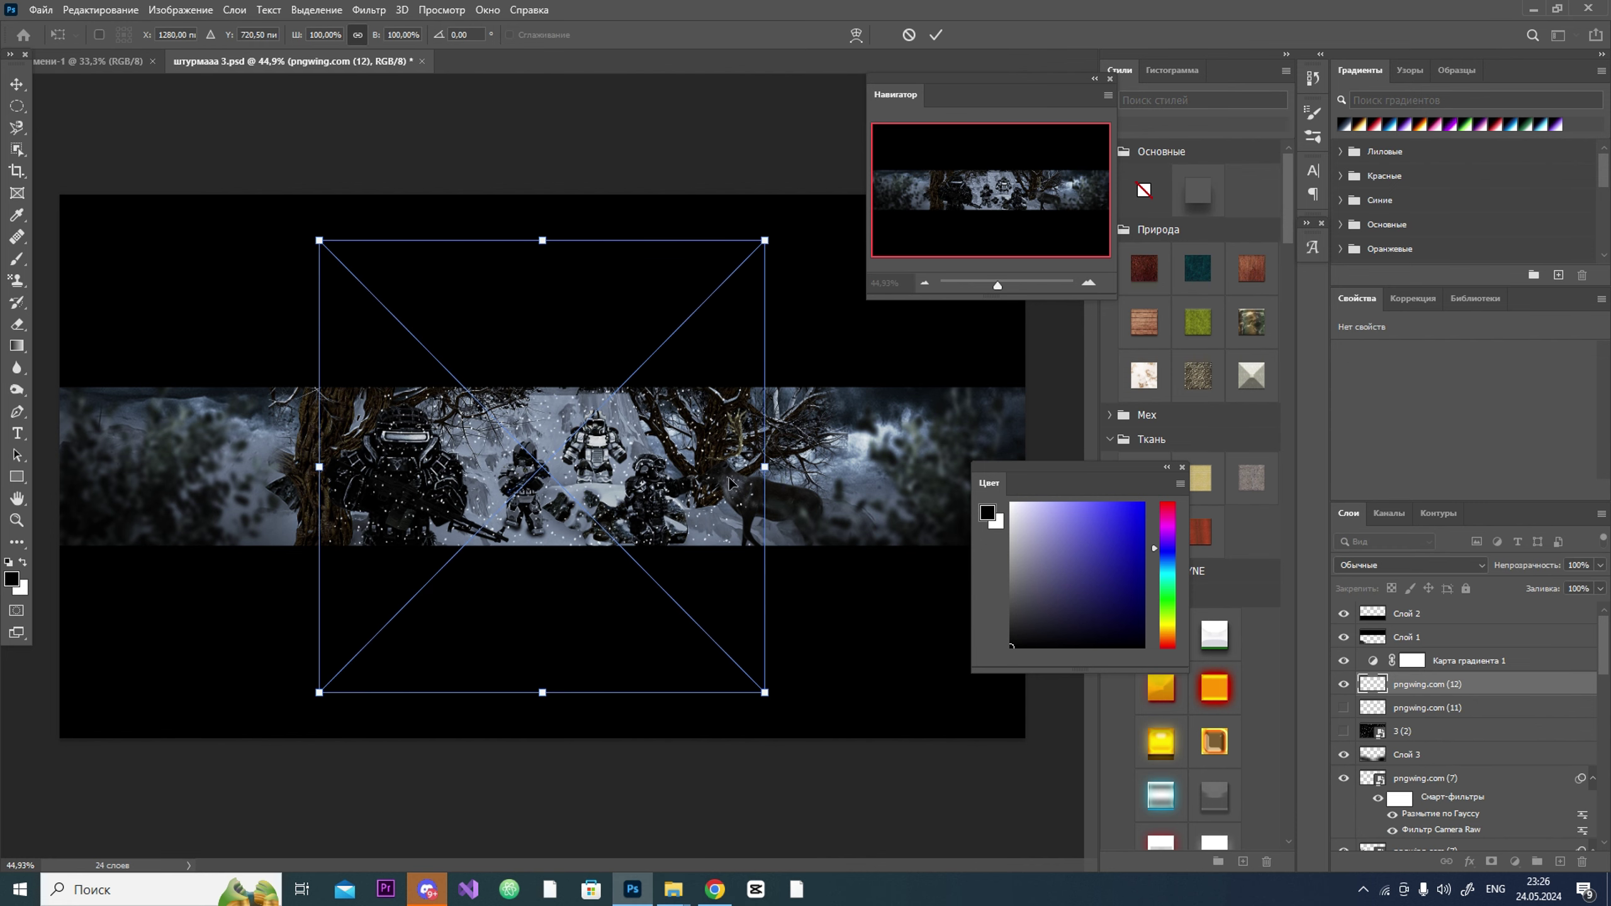
pyautogui.press('Return')
pyautogui.press('r')
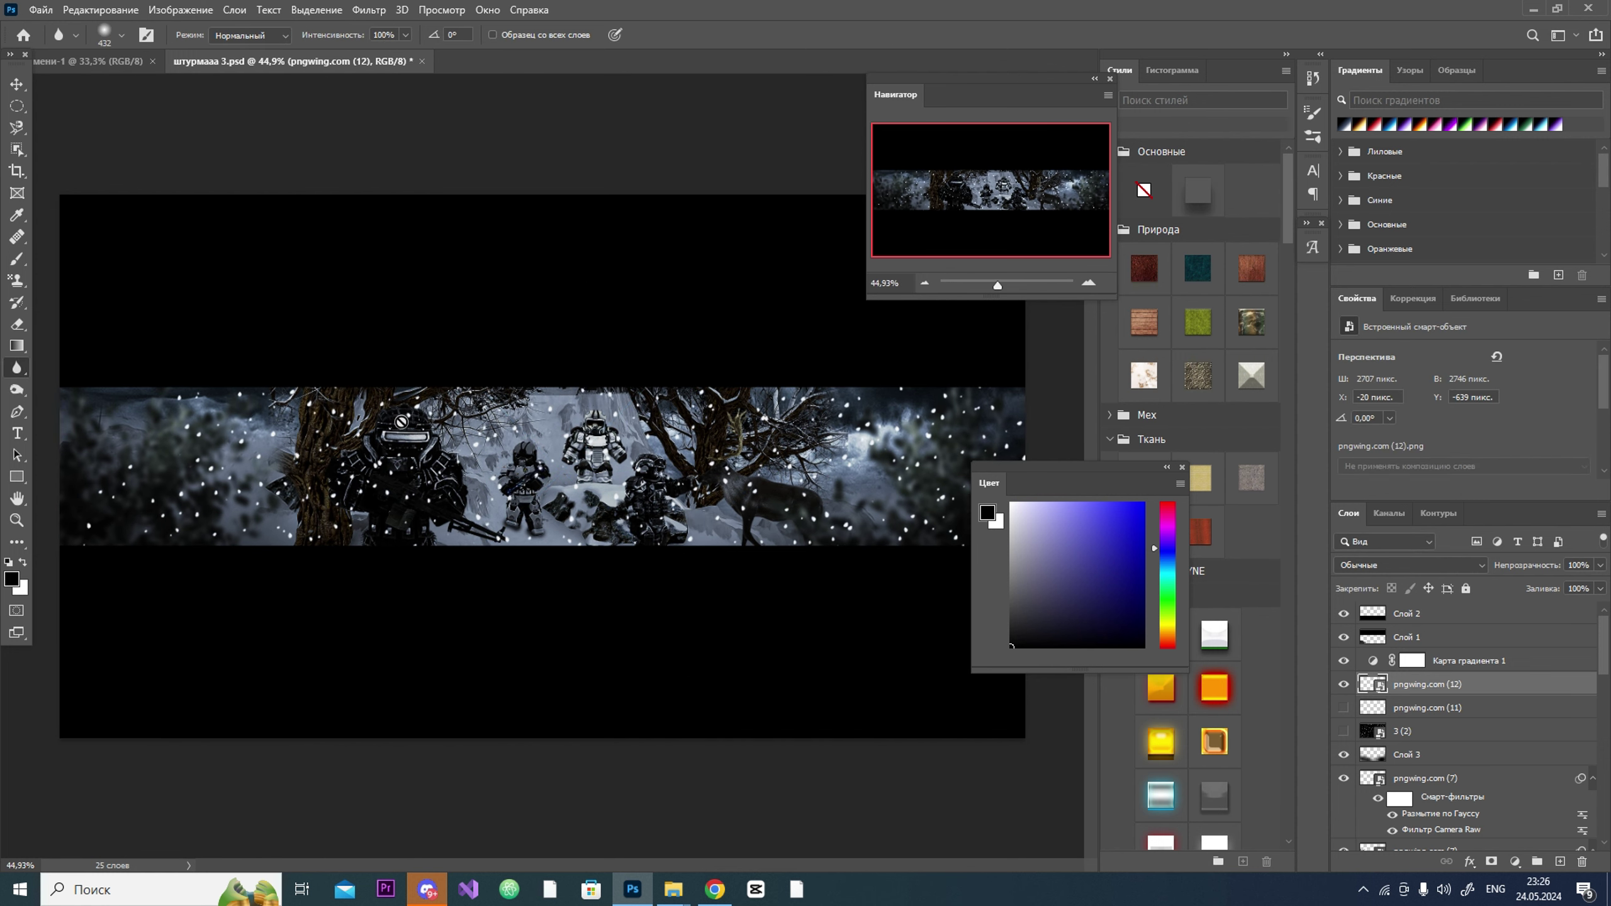
pyautogui.click(1408, 564)
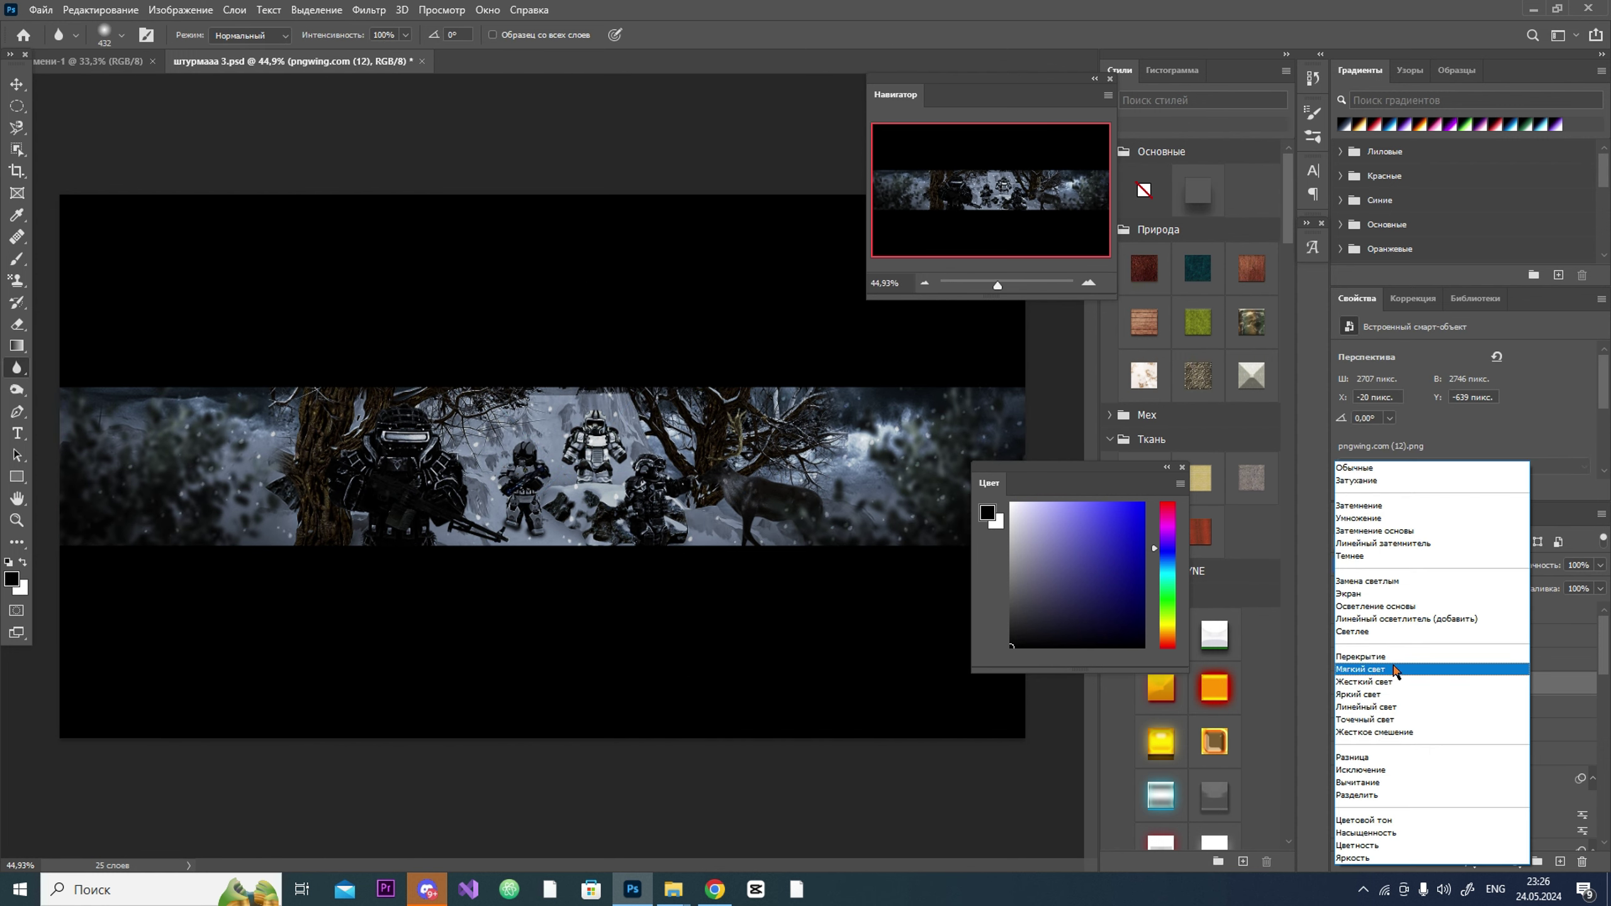
pyautogui.click(1386, 675)
# Step: Switch to Chrome and run a search in a new tab for another weather overlay
pyautogui.hotkey('alt', 'Tab')
pyautogui.hotkey('ctrl', 't')
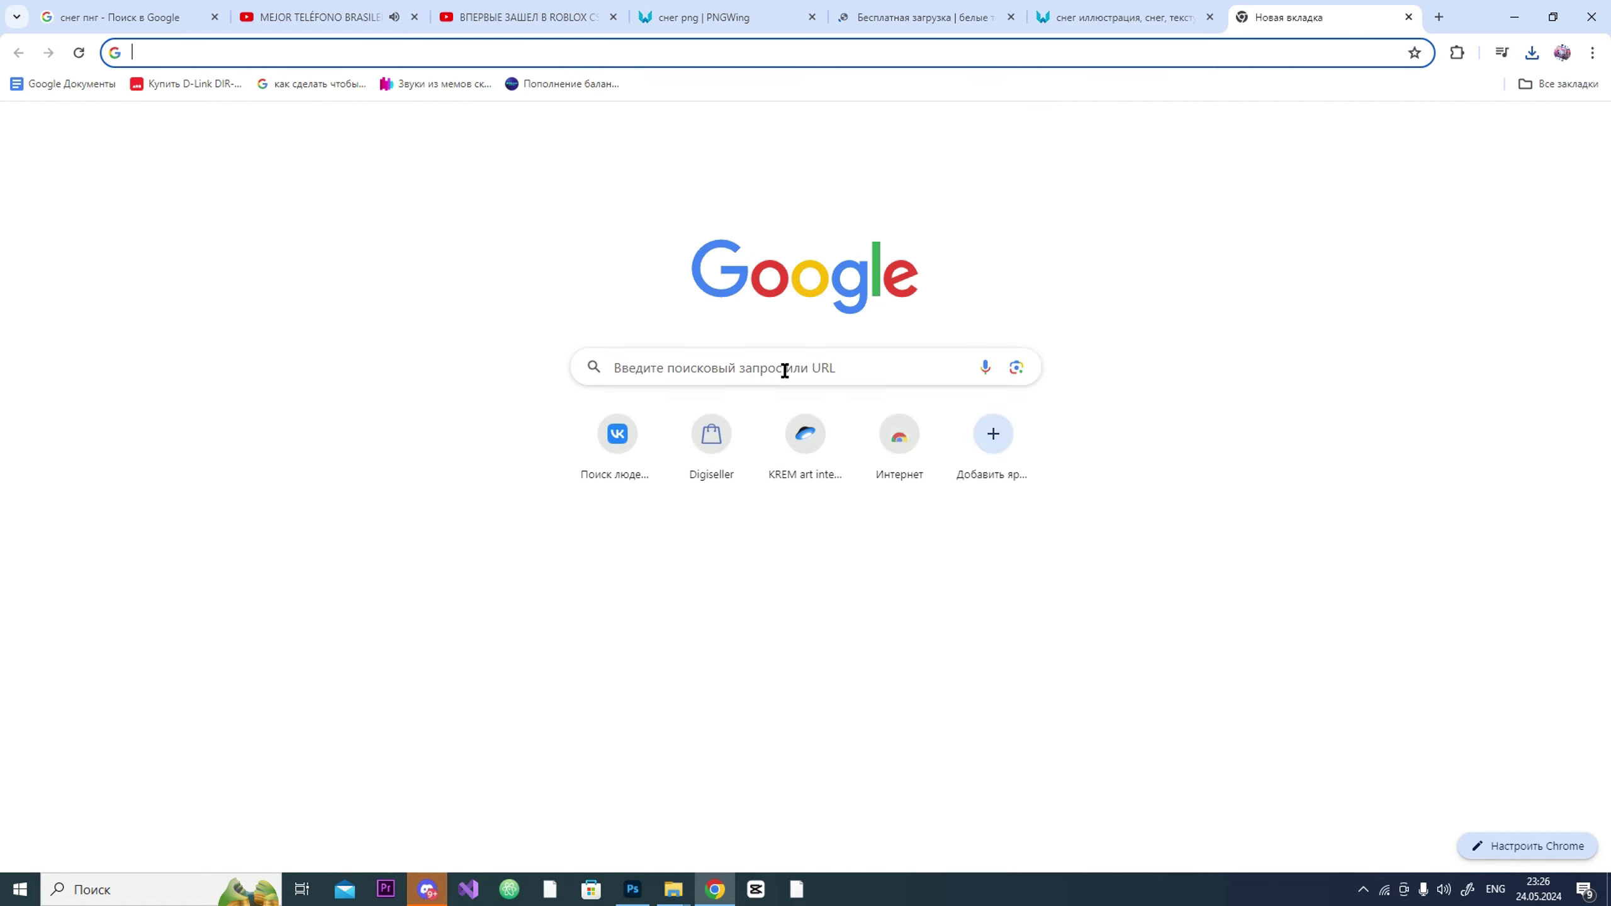
pyautogui.click(784, 370)
pyautogui.write('dr')
pyautogui.press('Return')
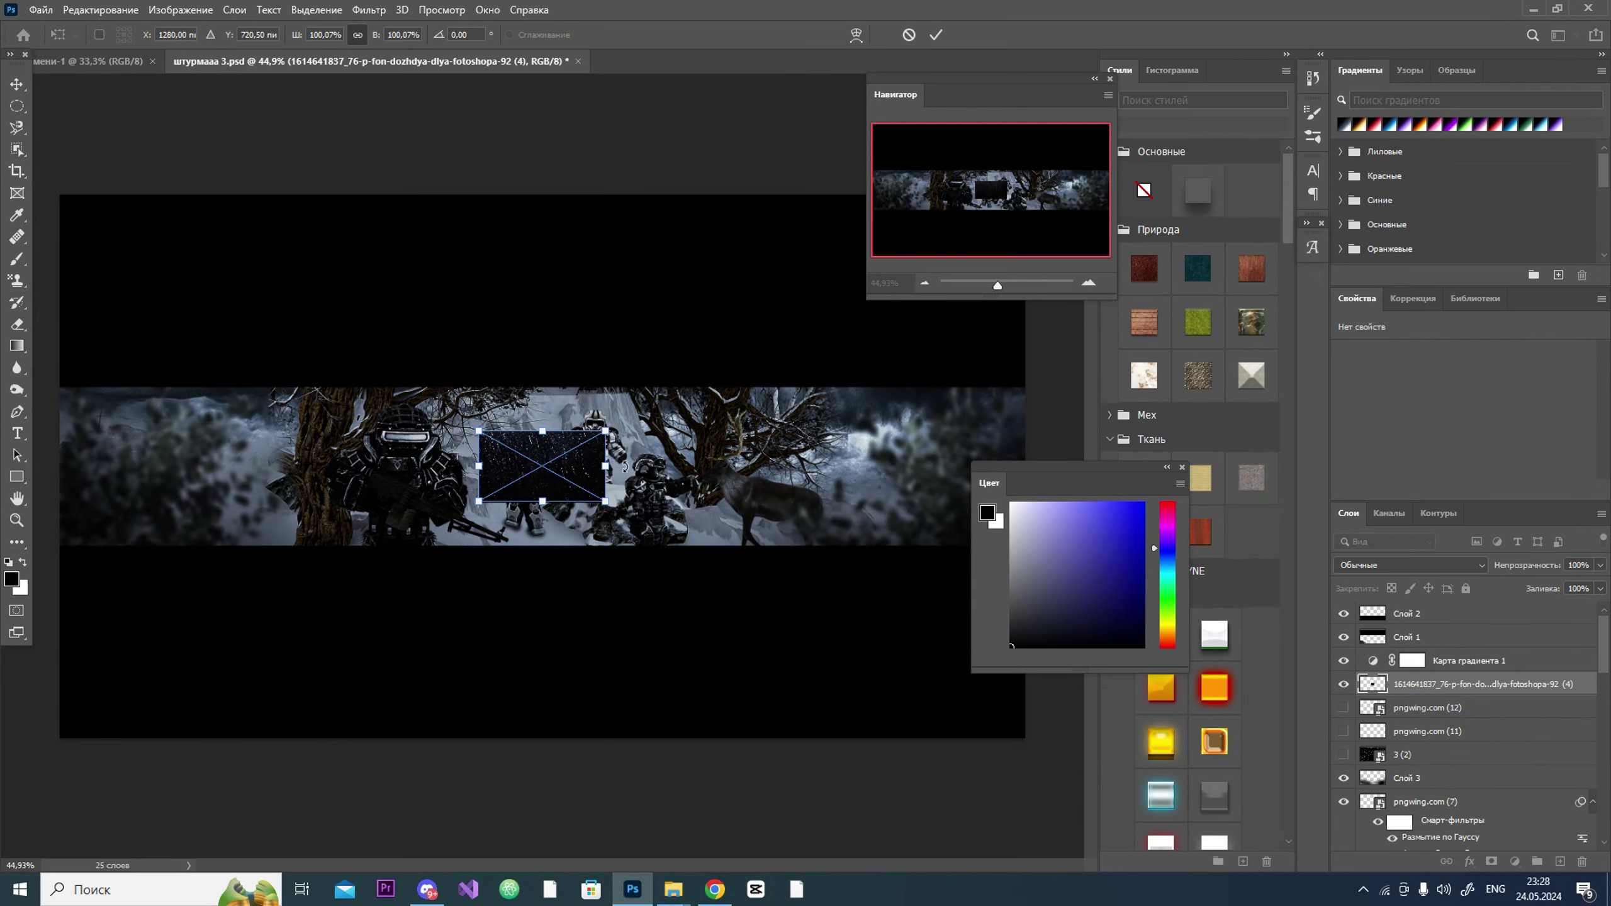
pyautogui.click(936, 35)
pyautogui.click(1407, 565)
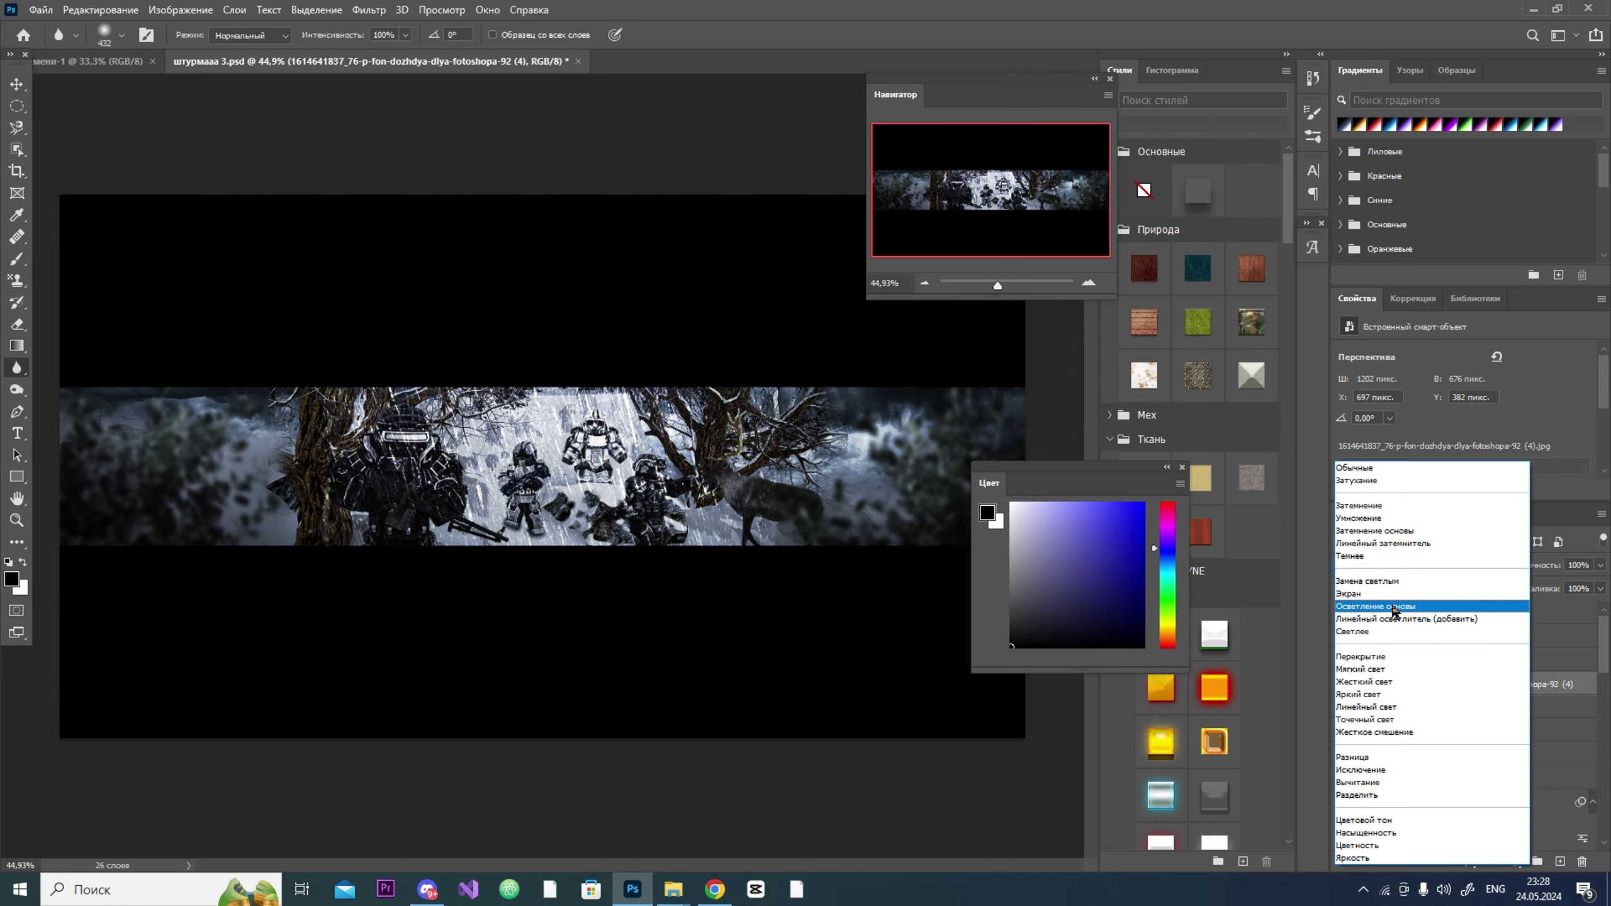
pyautogui.click(1393, 610)
# Step: Duplicate the rain layer and move the copy over the left part of the banner
pyautogui.rightClick(1441, 691)
pyautogui.click(1332, 209)
pyautogui.press('Return')
pyautogui.hotkey('ctrl', 't')
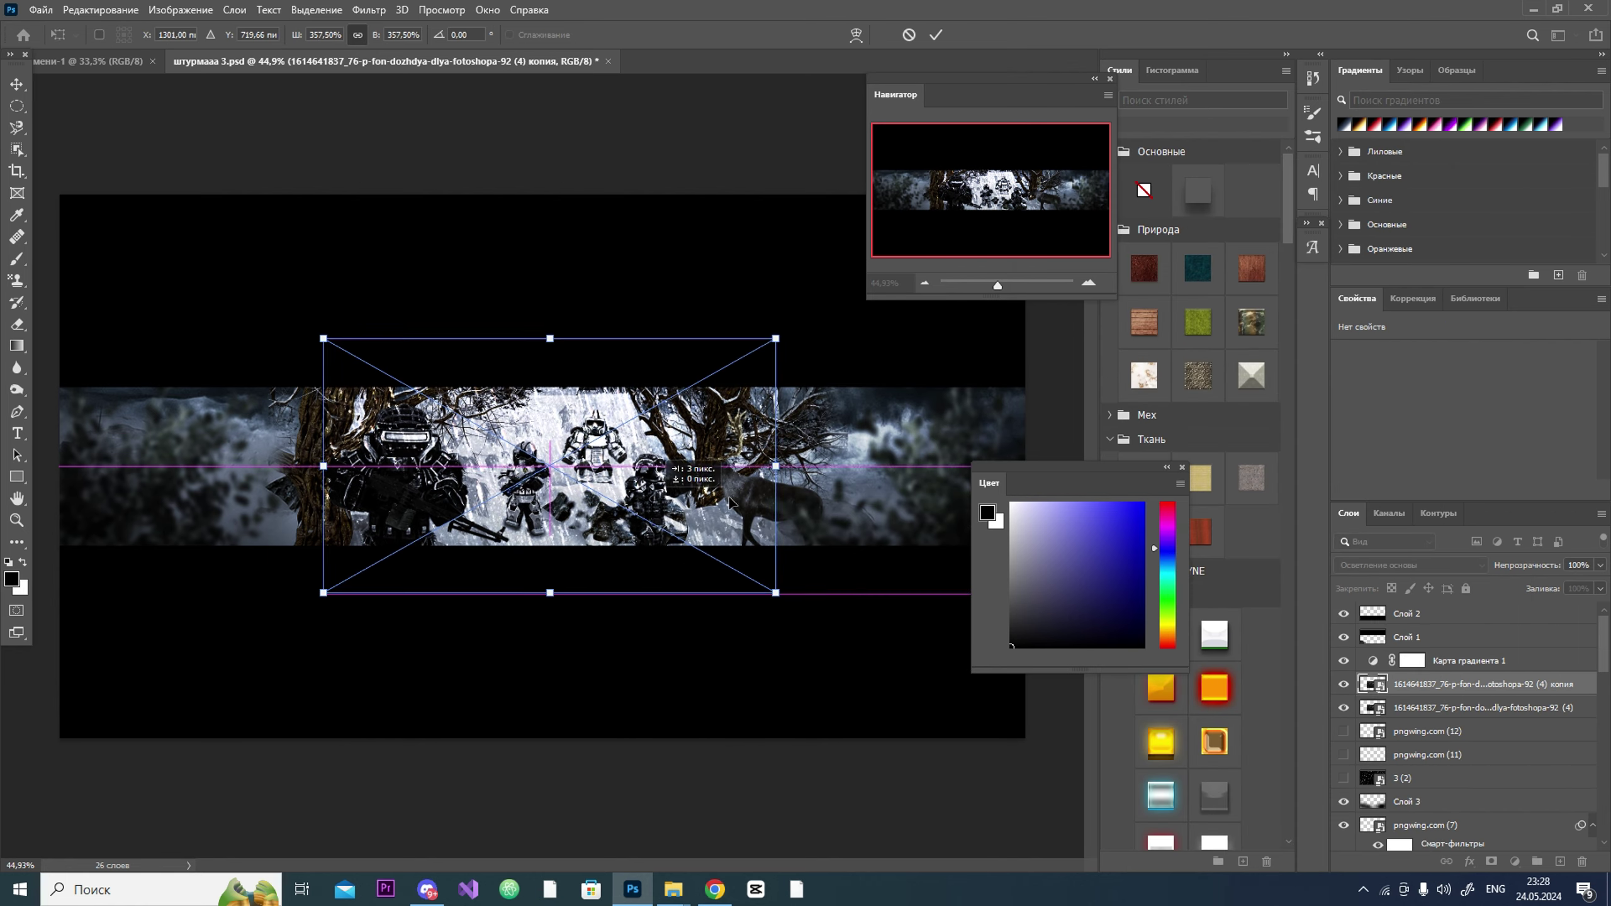
pyautogui.moveTo(545, 466); pyautogui.dragTo(232, 466)
pyautogui.press('Return')
# Step: Duplicate the rain copy again and position it over the right part of the banner
pyautogui.rightClick(1441, 684)
pyautogui.click(1332, 210)
pyautogui.press('Return')
pyautogui.hotkey('ctrl', 't')
pyautogui.click(936, 35)
# Step: Merge the three rain layers into a single layer
pyautogui.keyDown('shift'); pyautogui.click(1458, 731); pyautogui.keyUp('shift')
pyautogui.rightClick(1417, 708)
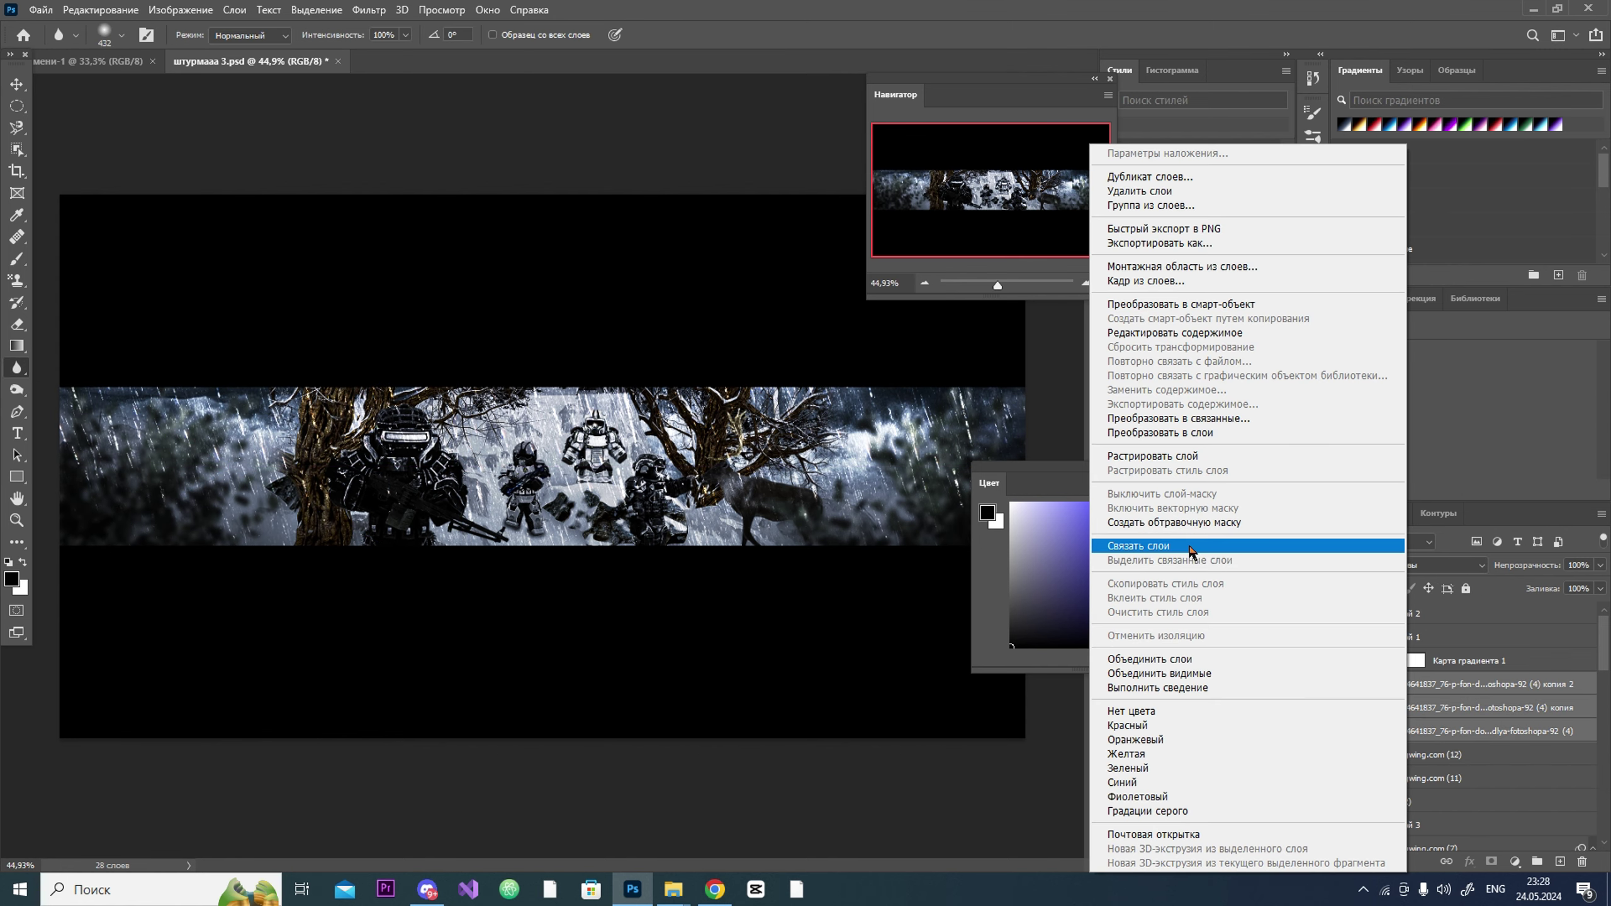
pyautogui.click(1205, 658)
# Step: Set the merged rain layer's blend mode to Экран and its opacity to 77%
pyautogui.click(1384, 568)
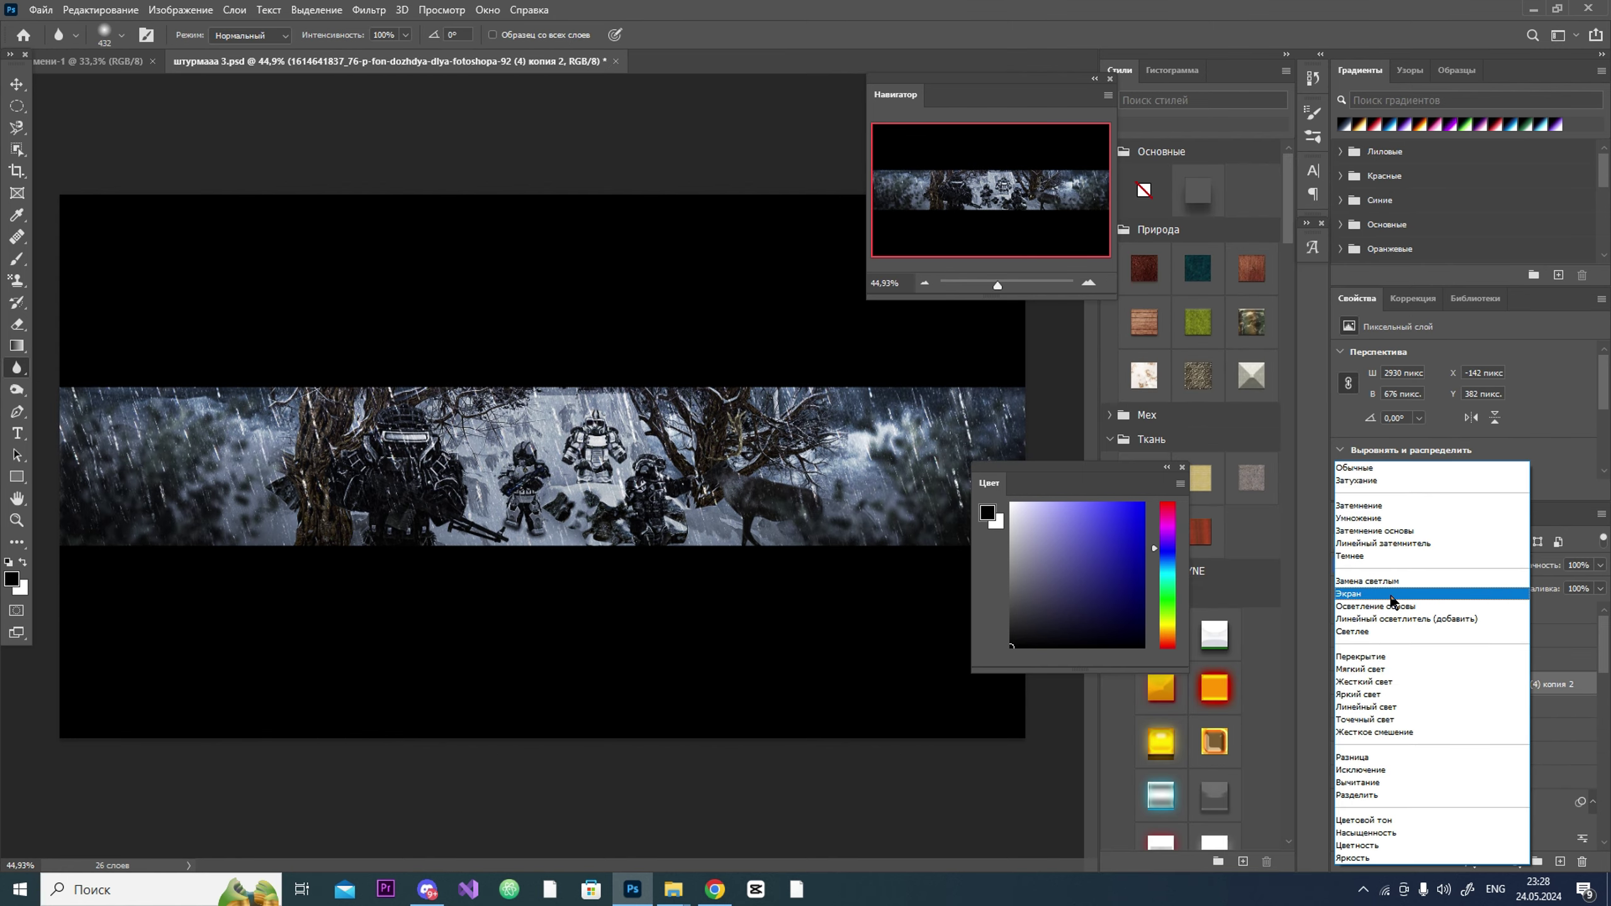
pyautogui.click(1395, 603)
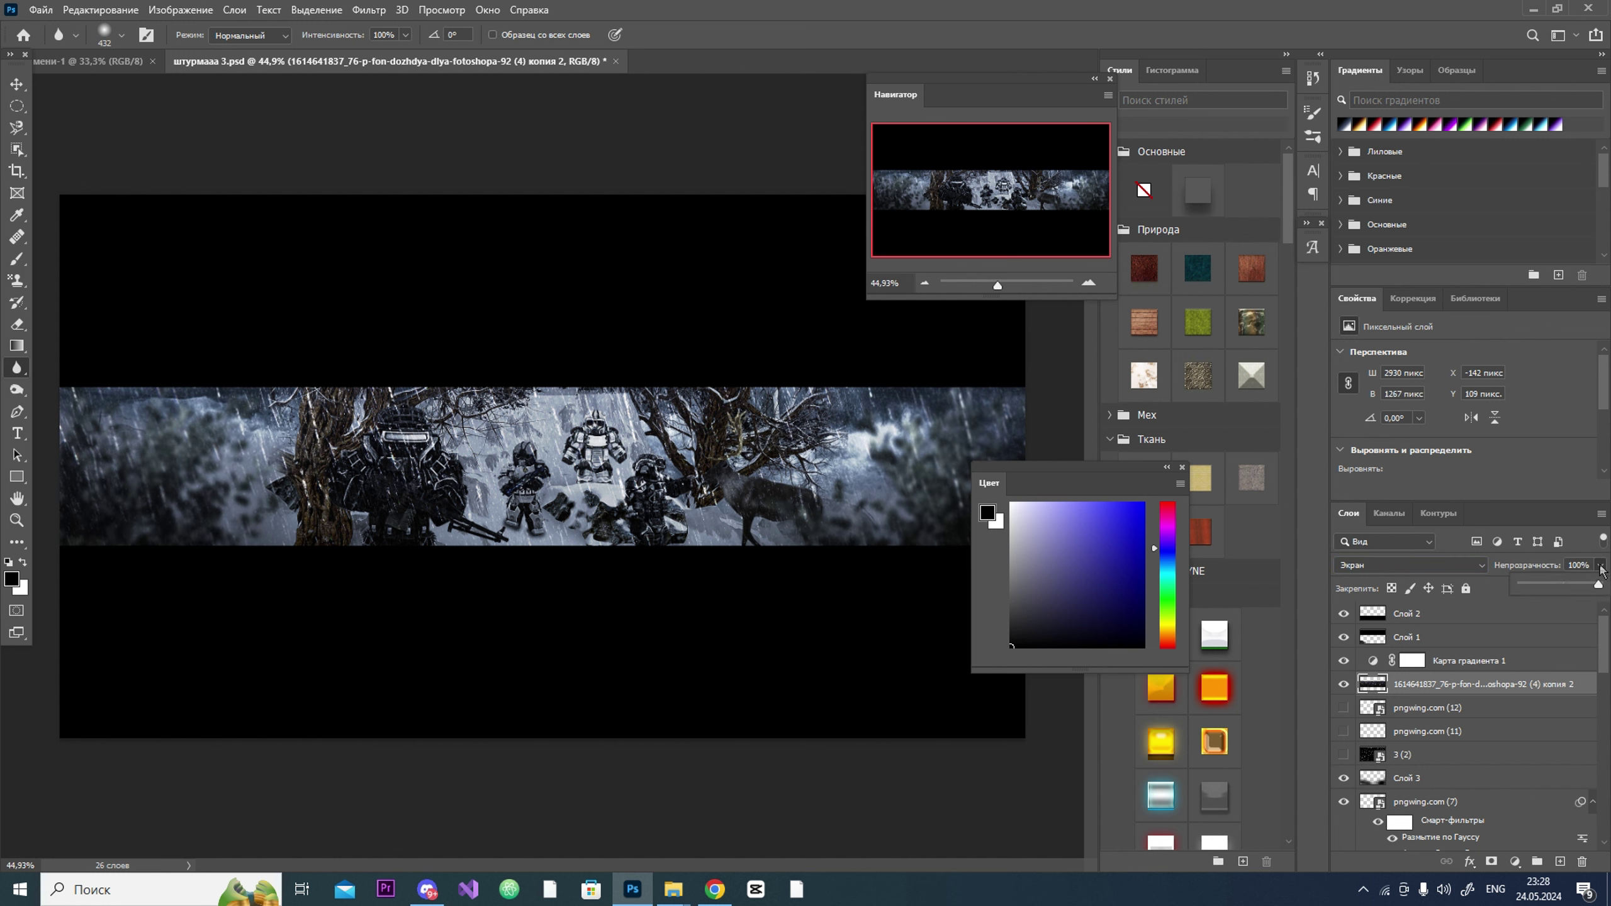
pyautogui.moveTo(1598, 584); pyautogui.dragTo(1575, 586)
pyautogui.click(23, 334)
pyautogui.rightClick(306, 205)
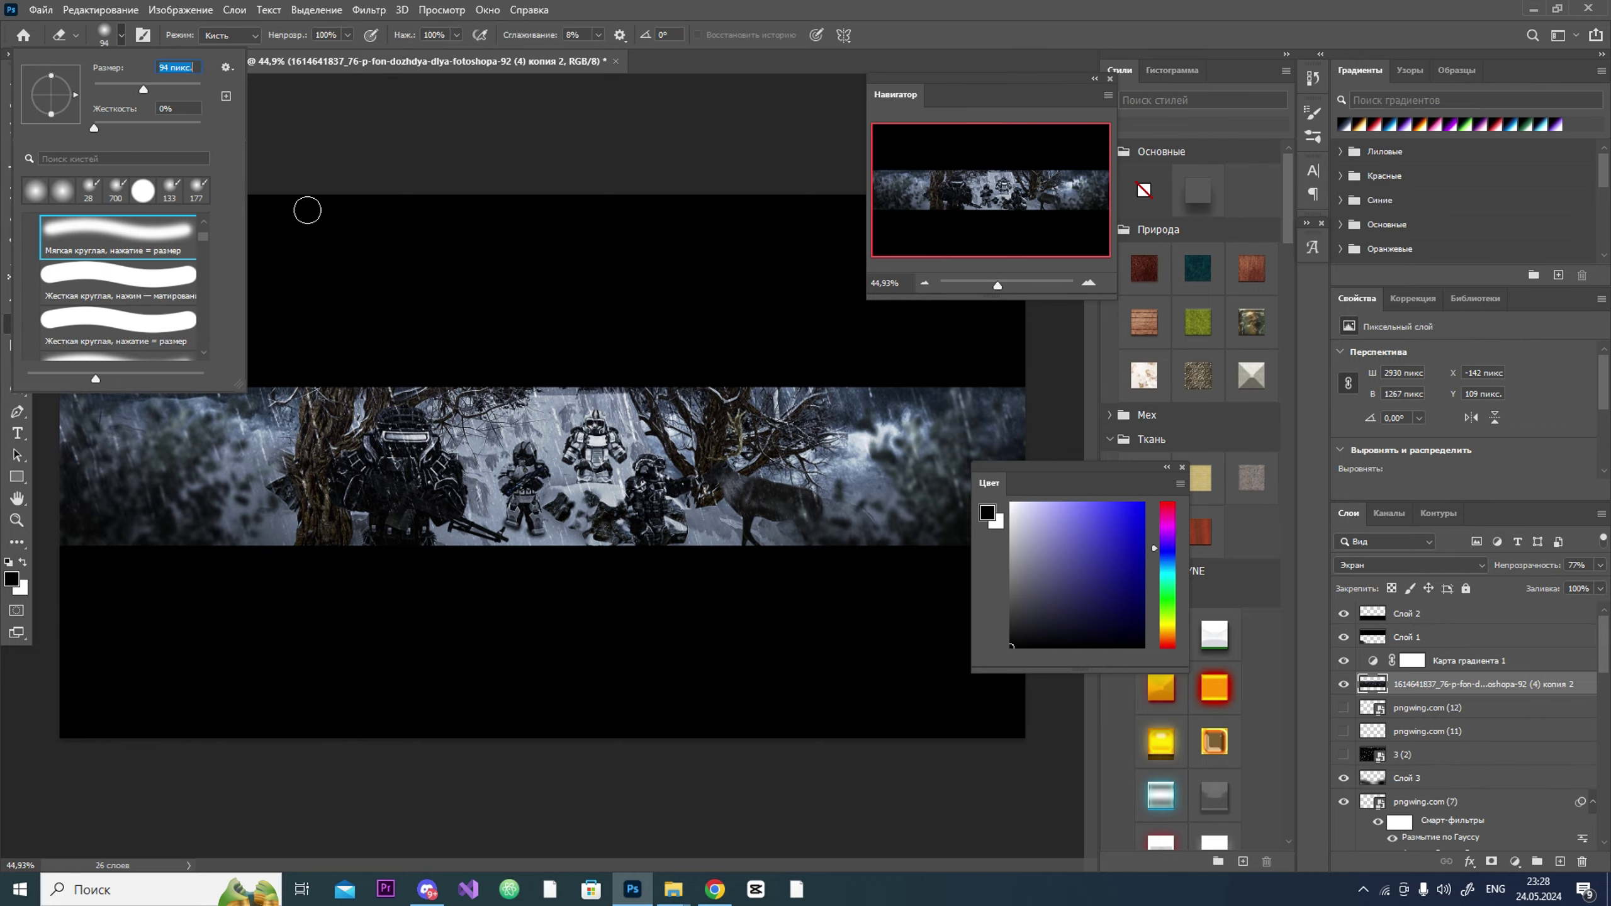
pyautogui.press('Escape')
# Step: On the snowfon1 layer, smudge the background's upper edge above the central characters with a 92 px Smudge brush
pyautogui.moveTo(997, 285); pyautogui.dragTo(1004, 285)
pyautogui.scroll(-5, 1427, 762)
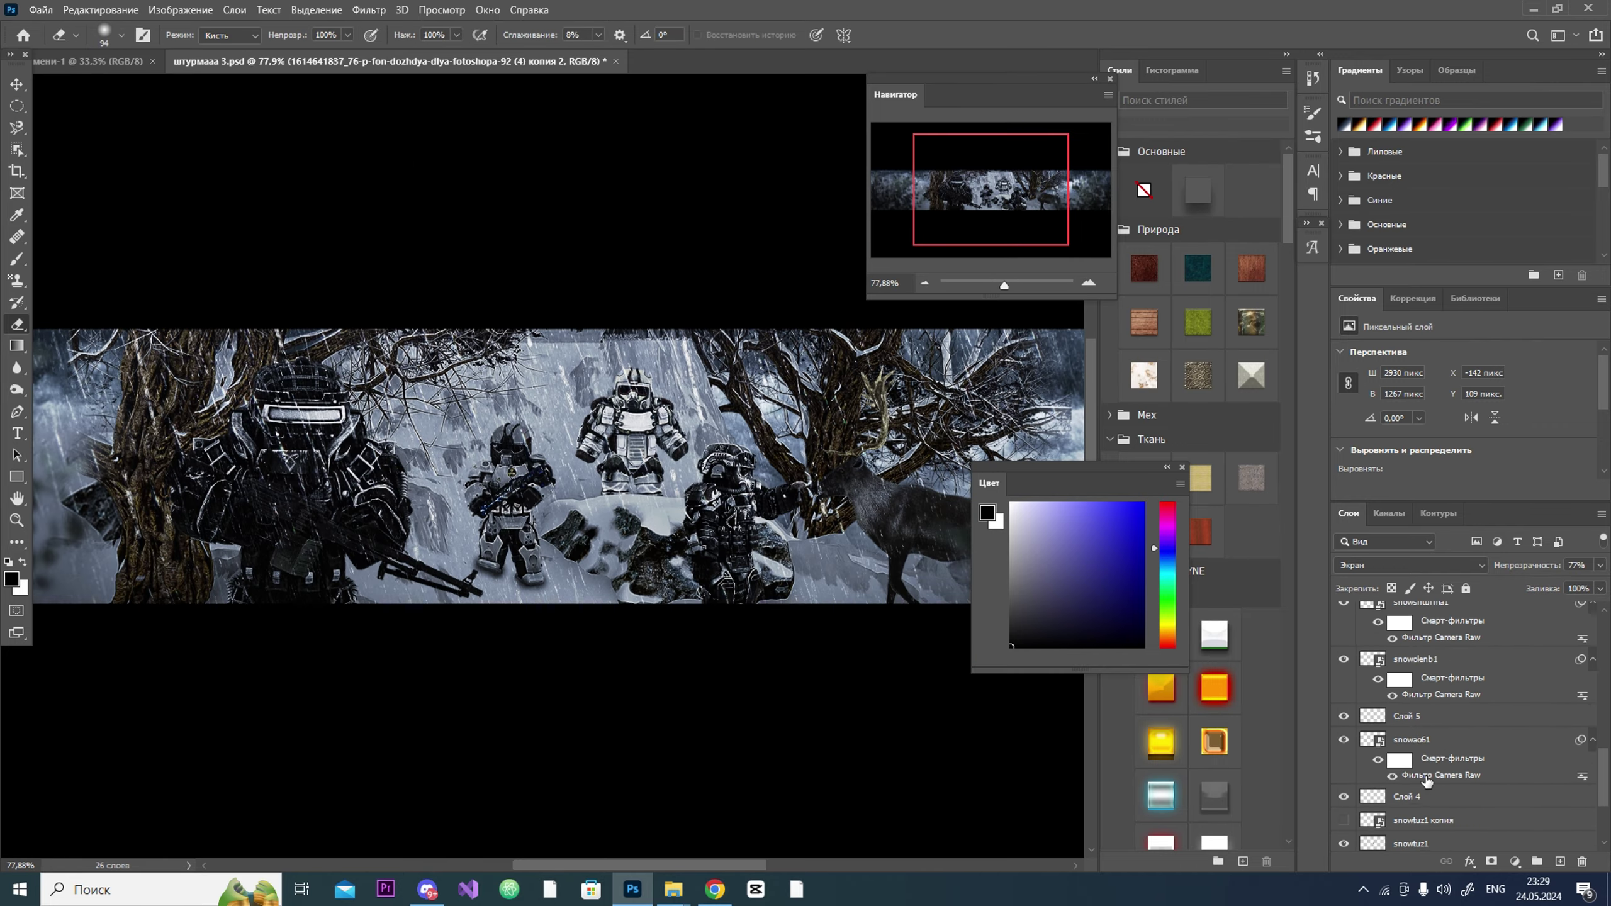
pyautogui.scroll(-3, 1427, 780)
pyautogui.click(1411, 735)
pyautogui.rightClick(17, 368)
pyautogui.click(76, 400)
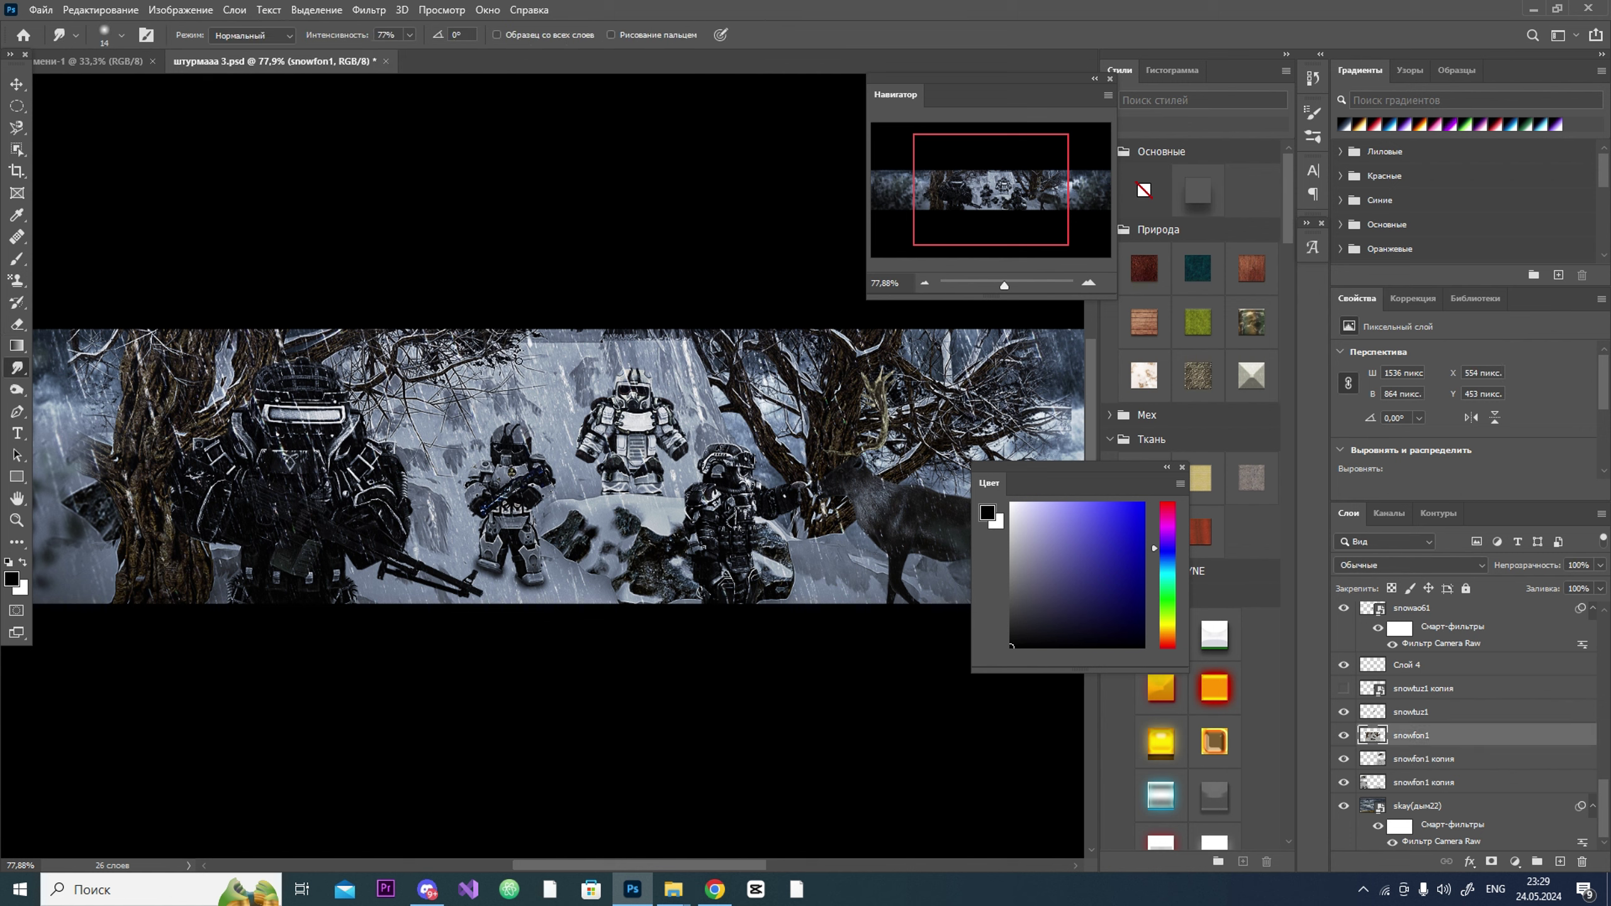
pyautogui.click(104, 35)
pyautogui.moveTo(514, 306)
pyautogui.mouseDown()
pyautogui.moveTo(579, 331)
pyautogui.moveTo(561, 337)
pyautogui.mouseUp()
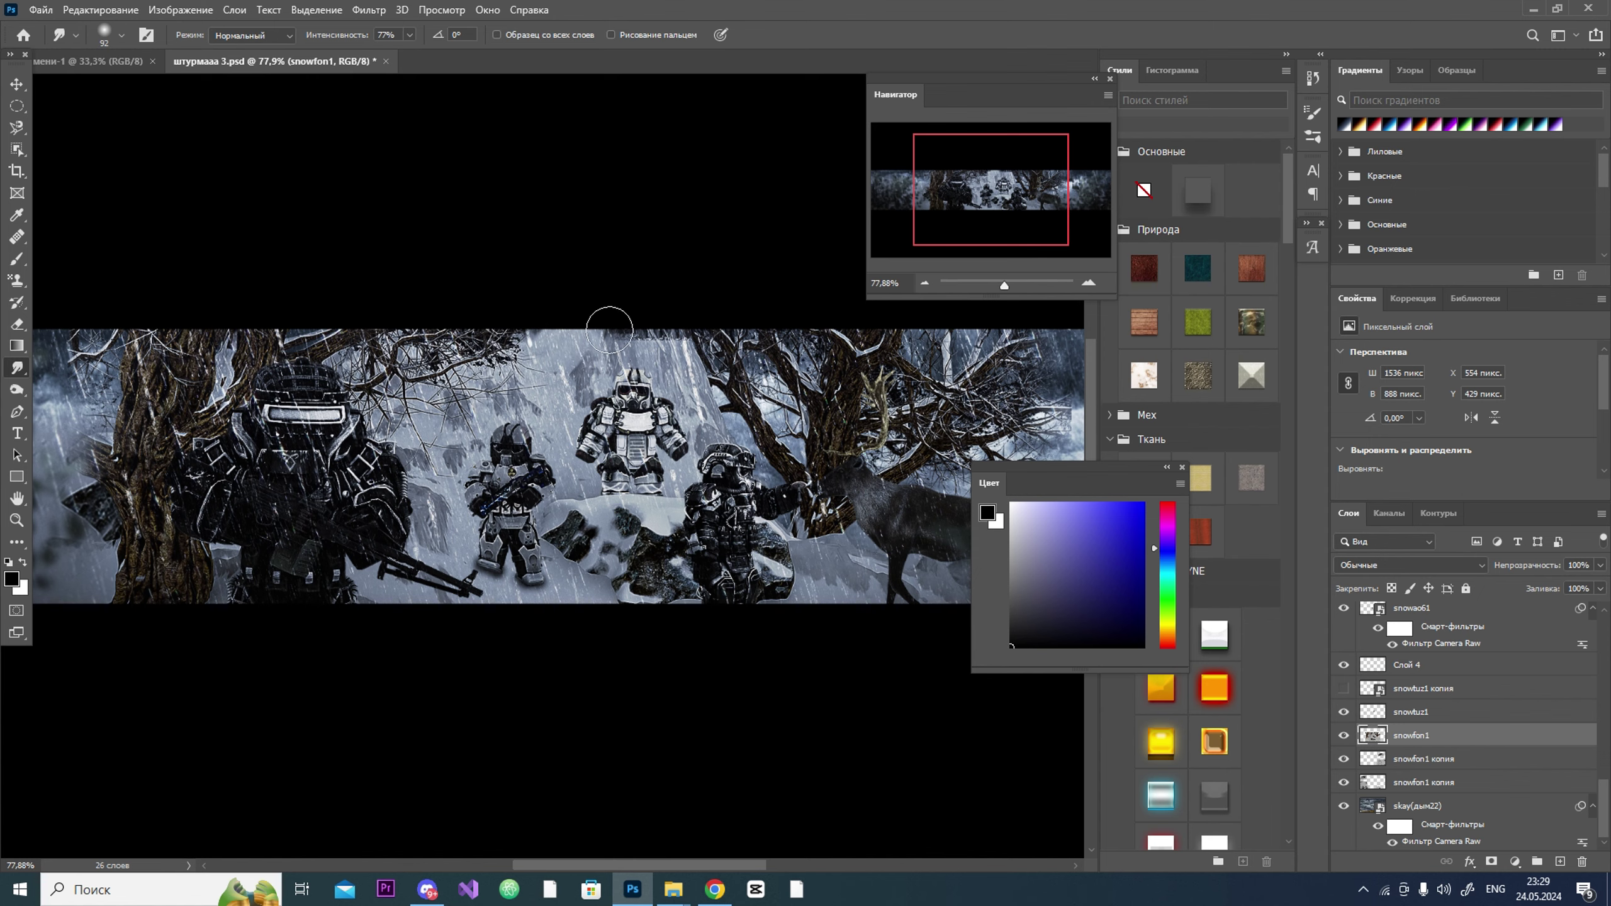
# Step: Add the white text EMBER RISE in Bebas Neue Bold, 118,48 pt, above the merged rain layer
pyautogui.moveTo(976, 282); pyautogui.dragTo(998, 291)
pyautogui.scroll(3, 1446, 730)
pyautogui.scroll(-6, 1446, 729)
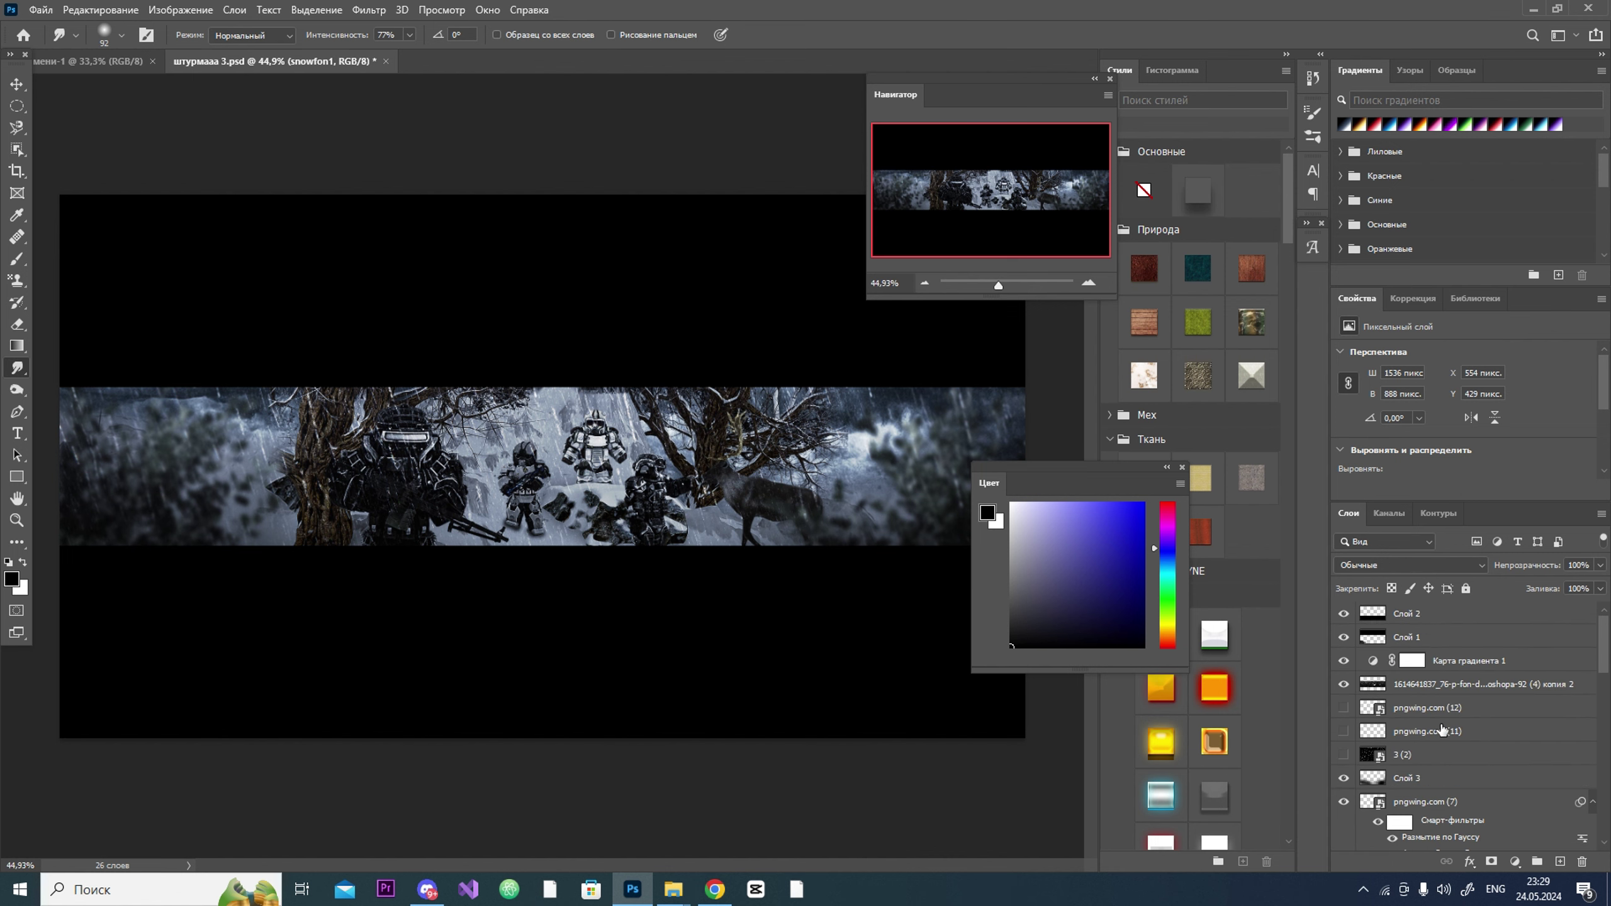
pyautogui.click(1405, 689)
pyautogui.rightClick(17, 434)
pyautogui.click(101, 435)
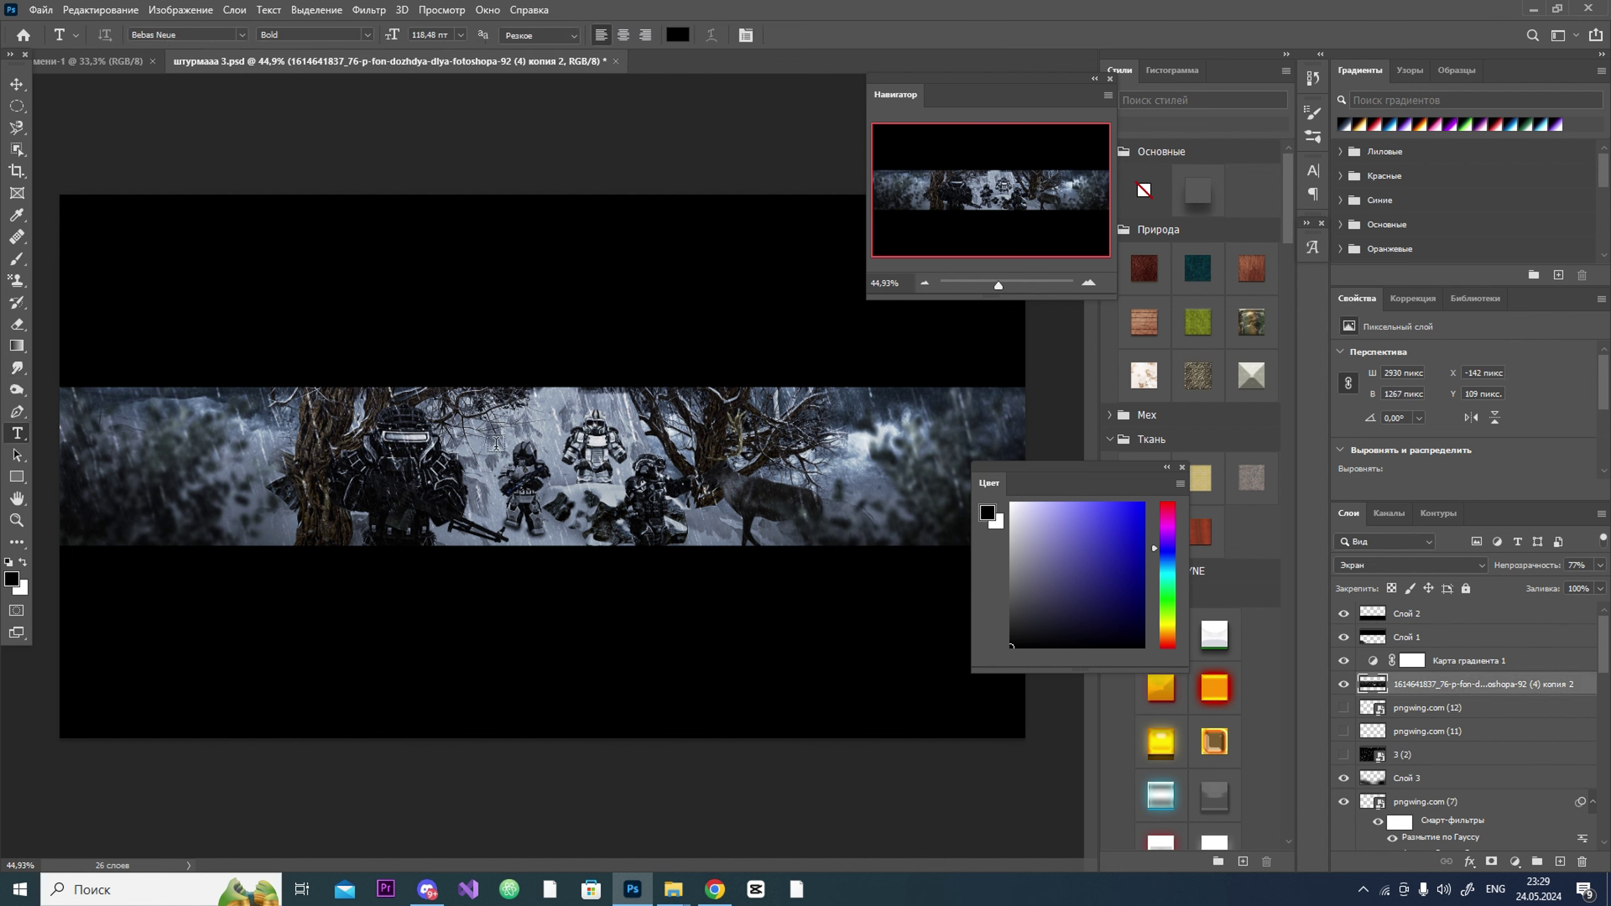
pyautogui.click(495, 441)
pyautogui.click(677, 34)
pyautogui.moveTo(624, 627); pyautogui.dragTo(557, 581)
pyautogui.press('Return')
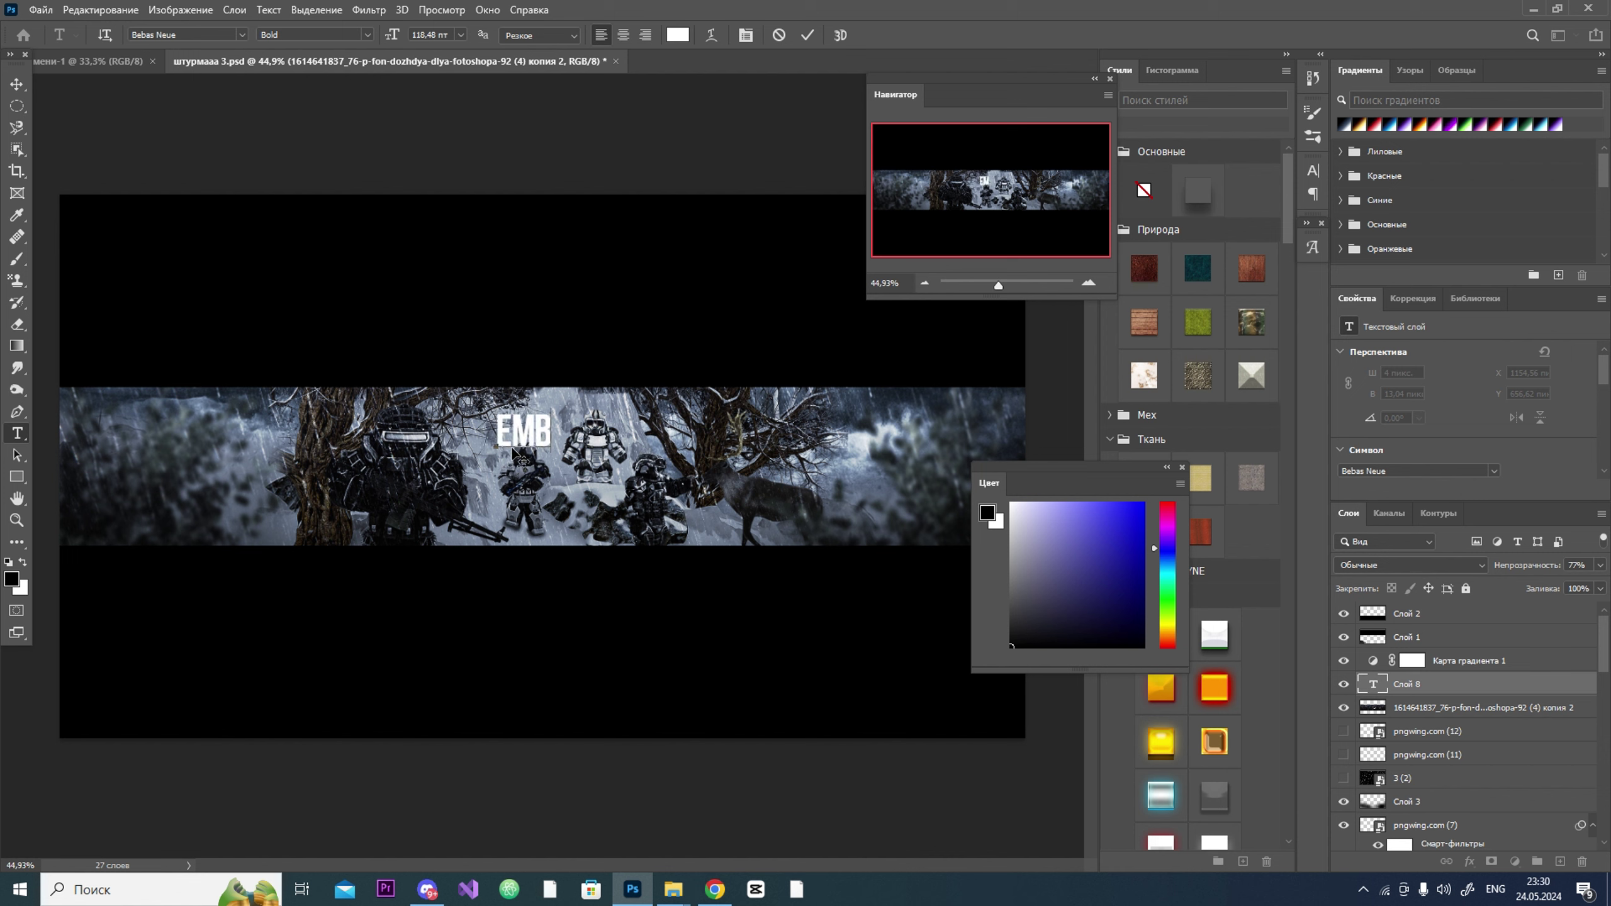
# Step: Shrink the title text to 44,74 pt, tilt it slightly and position it above the large soldier's helmet
pyautogui.hotkey('ctrl', 't')
pyautogui.moveTo(570, 432); pyautogui.dragTo(444, 425)
pyautogui.scroll(3, 832, 346)
pyautogui.moveTo(406, 330); pyautogui.dragTo(448, 312)
pyautogui.rightClick(435, 306)
pyautogui.click(463, 372)
pyautogui.click(922, 35)
# Step: Change the EMBER RISE text's font to mr_ApexMk3 and readjust its placement above the soldier's helmet
pyautogui.click(1494, 470)
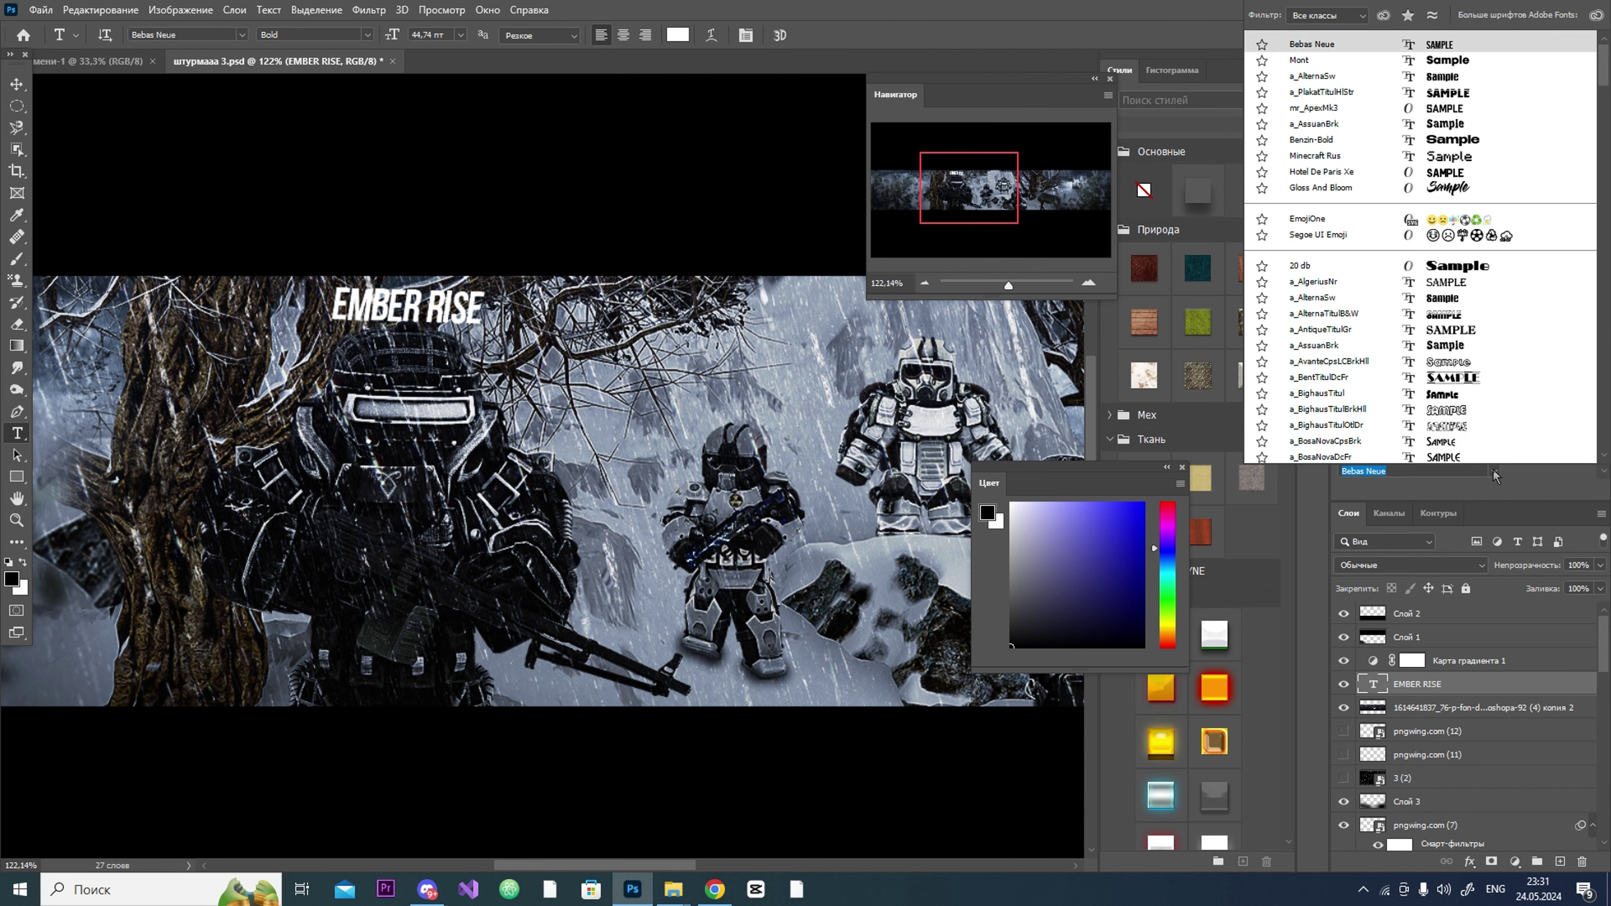
pyautogui.click(1444, 107)
pyautogui.hotkey('ctrl', 't')
pyautogui.moveTo(533, 331); pyautogui.dragTo(494, 325)
pyautogui.press('Return')
# Step: Add a layer beneath the EMBER RISE text and paint a soft black shadow behind the title with a 77 px brush
pyautogui.hotkey('ctrl', 'shift', 'alt', 'n')
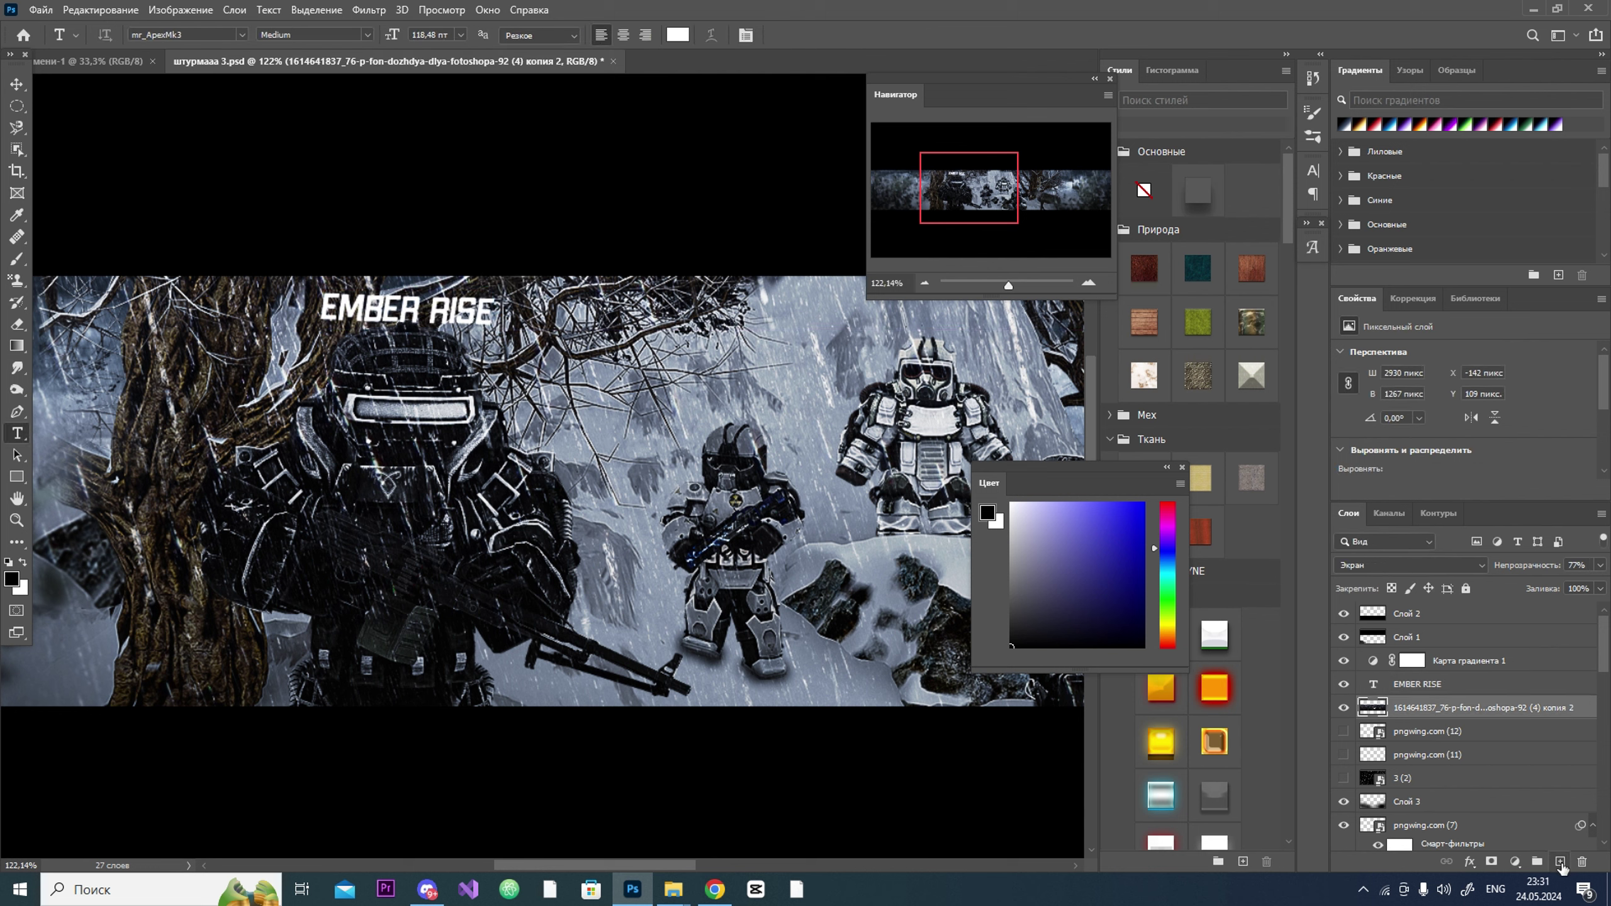
pyautogui.click(17, 260)
pyautogui.click(103, 34)
pyautogui.moveTo(89, 92); pyautogui.dragTo(131, 92)
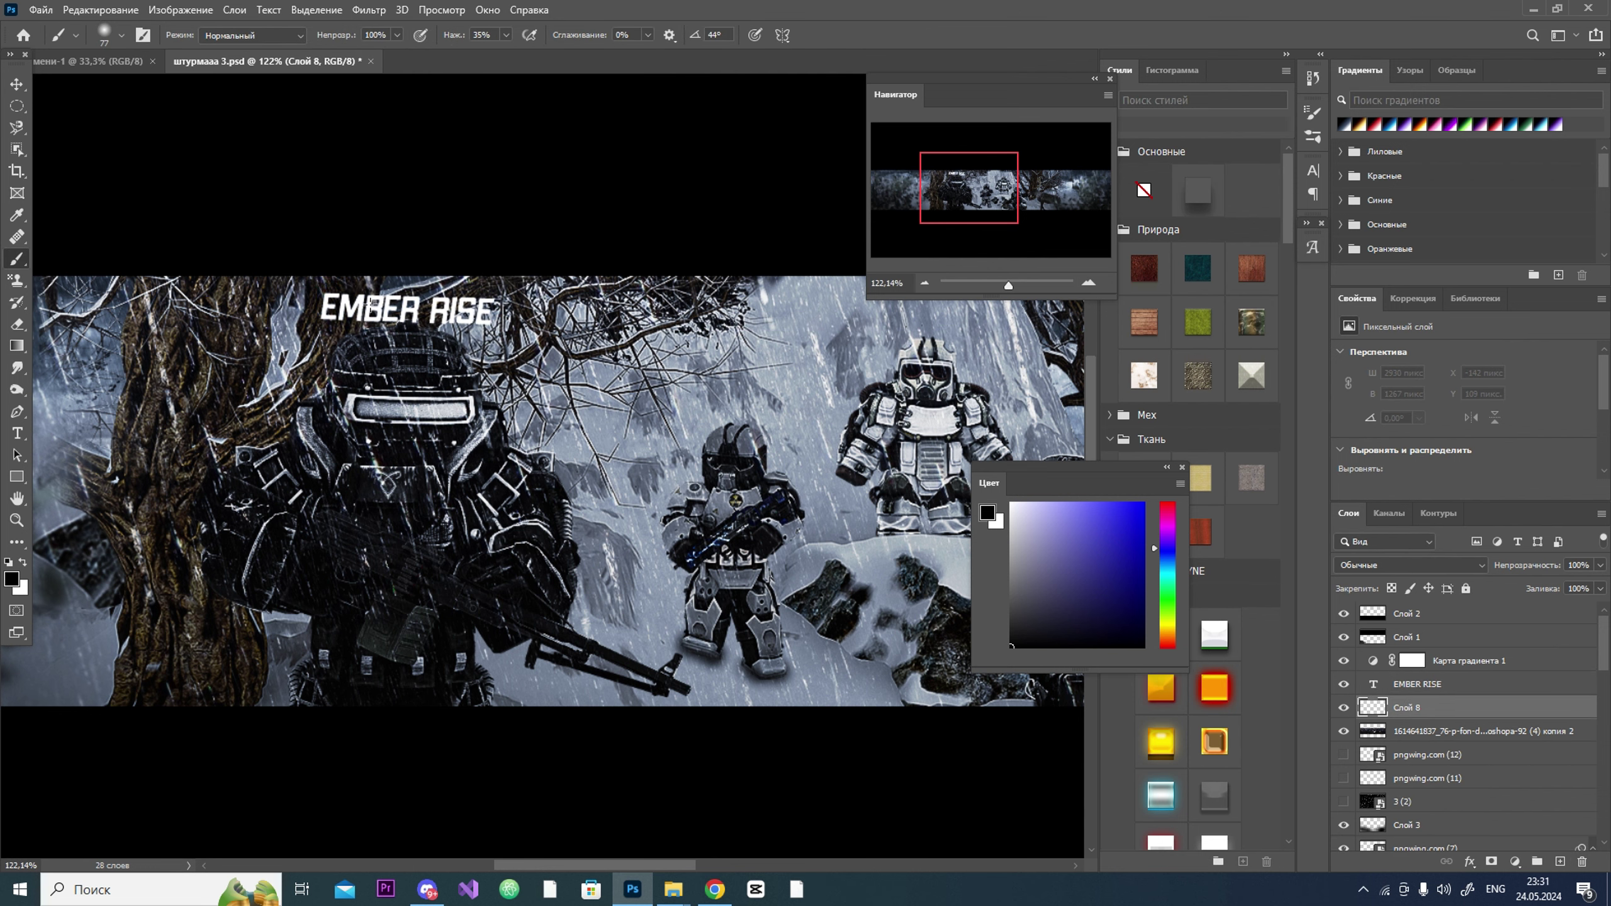
pyautogui.moveTo(355, 307); pyautogui.dragTo(482, 311)
pyautogui.moveTo(1007, 289)
pyautogui.mouseDown()
pyautogui.moveTo(989, 287)
pyautogui.moveTo(1011, 288)
pyautogui.mouseUp()
pyautogui.moveTo(475, 337); pyautogui.dragTo(633, 347)
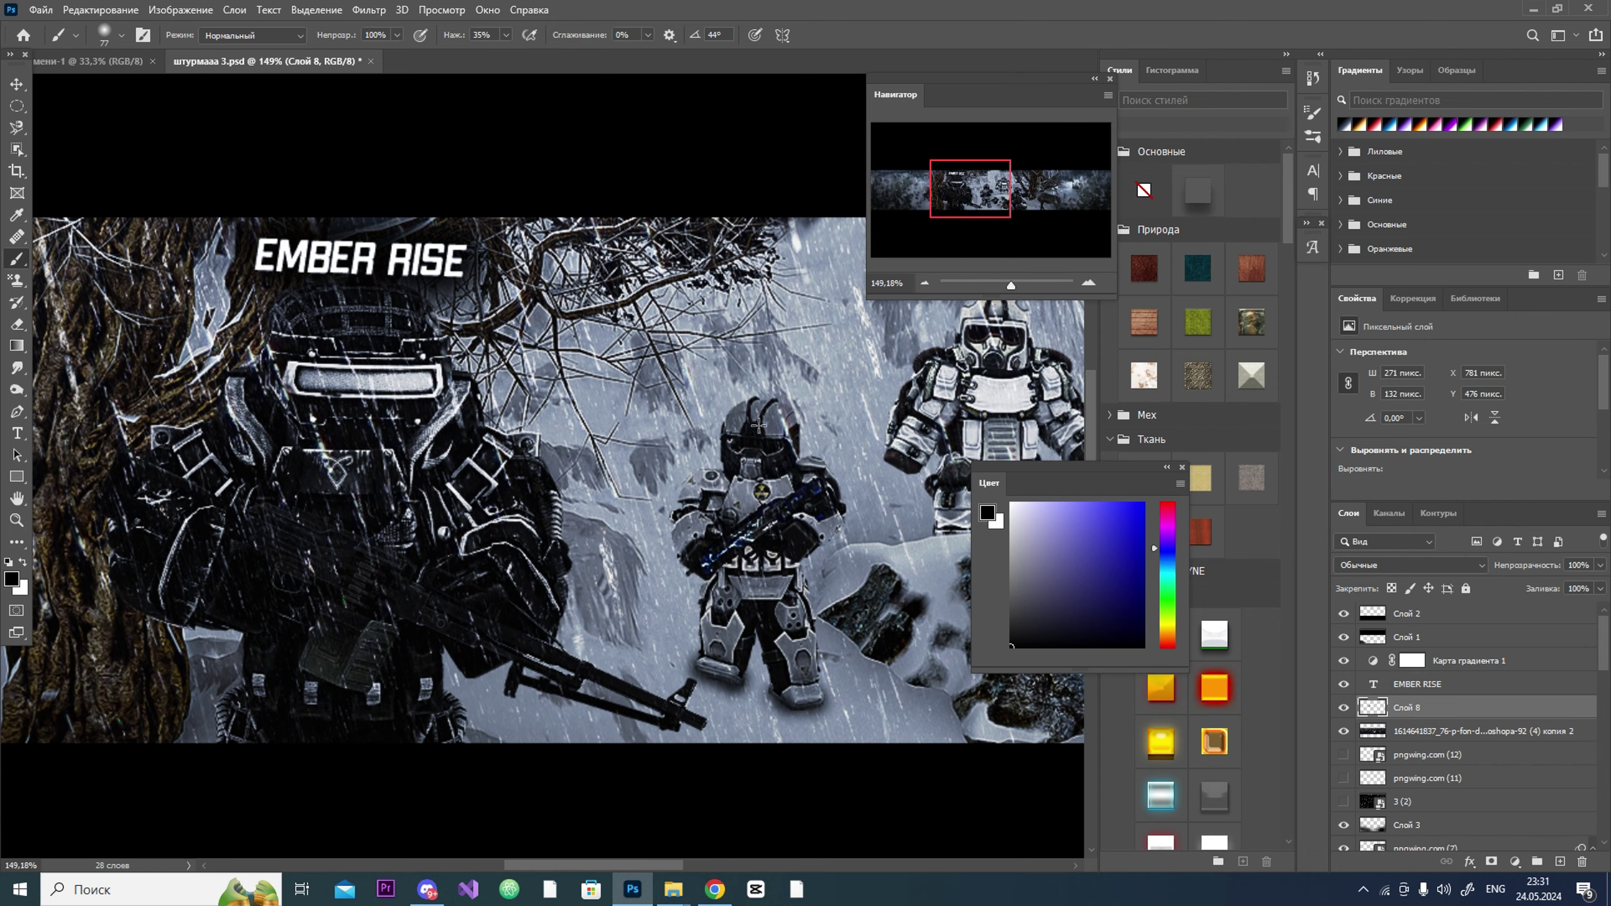
# Step: Try a grey embossed style preset with shadows on the EMBER RISE text and clear it again
pyautogui.click(1414, 685)
pyautogui.click(1213, 790)
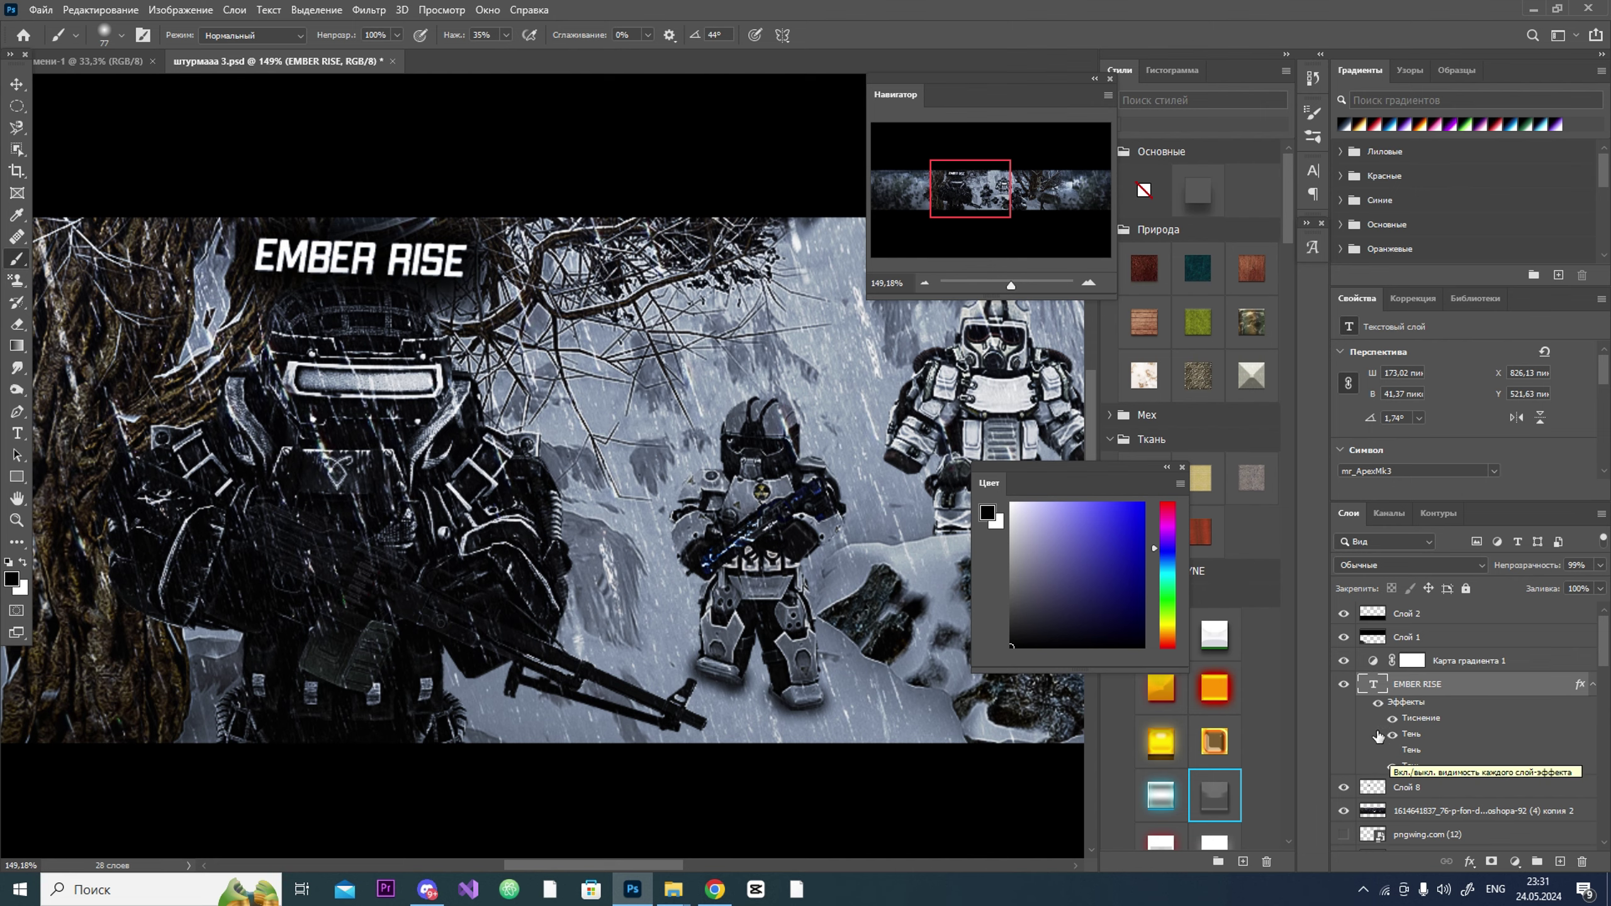
pyautogui.click(1145, 202)
# Step: Paint a white glow over the EMBER RISE title and the soldier's visor on a new Linear Dodge (Add) layer at 73% opacity
pyautogui.moveTo(1012, 286); pyautogui.dragTo(1011, 285)
pyautogui.hotkey('ctrl', 'shift', 'alt', 'n')
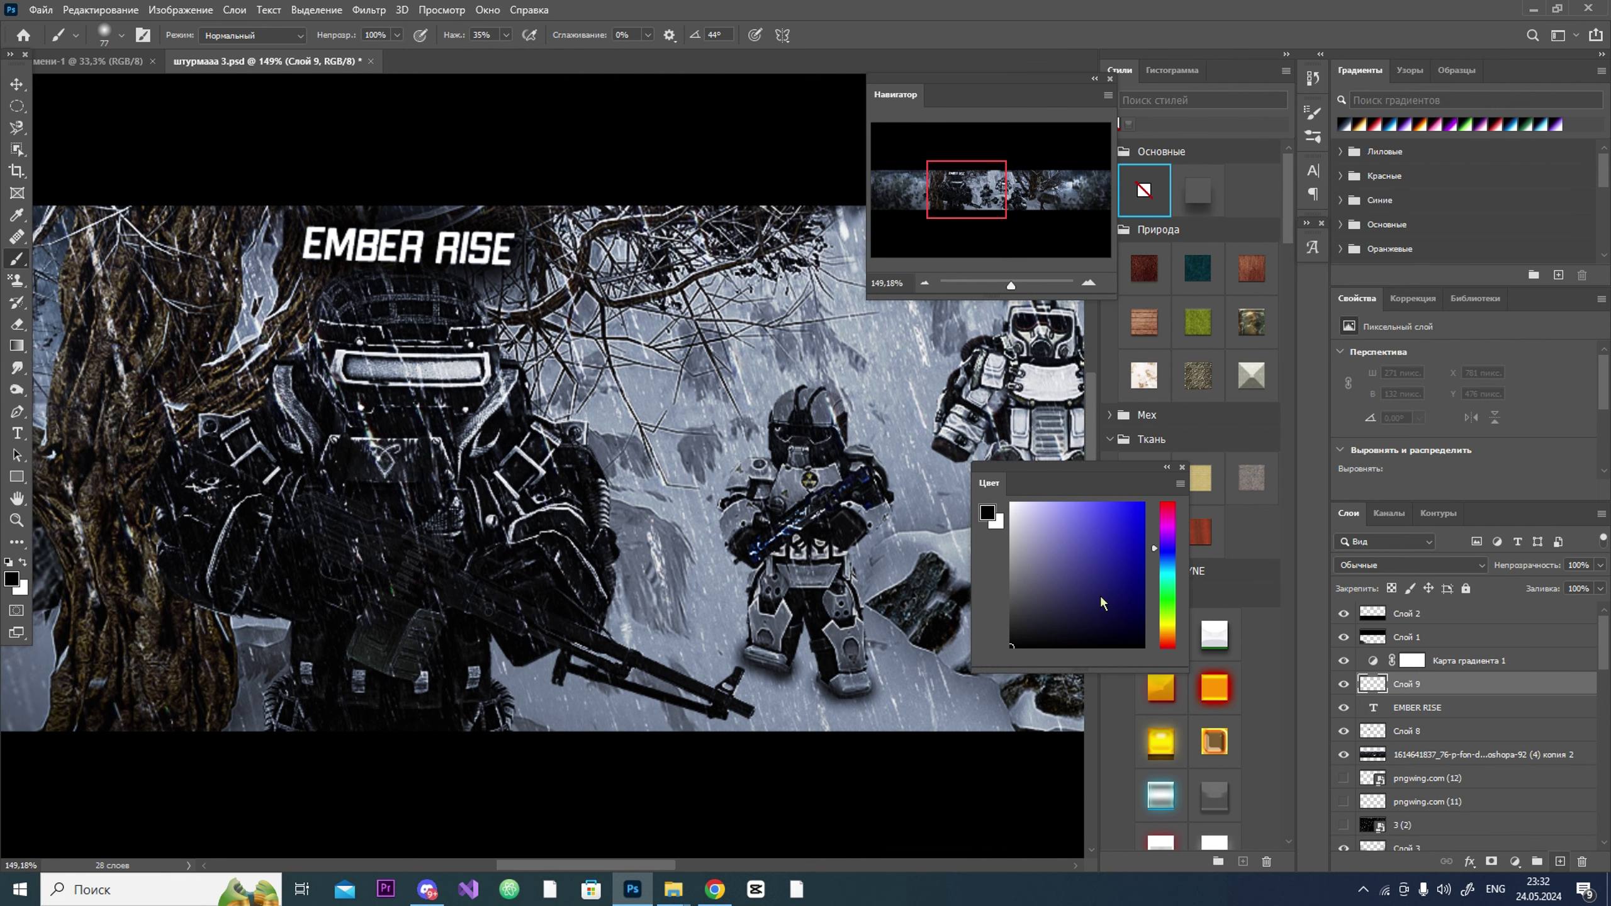
pyautogui.press('x')
pyautogui.click(1408, 565)
pyautogui.click(1438, 612)
pyautogui.moveTo(348, 267)
pyautogui.mouseDown()
pyautogui.moveTo(381, 250)
pyautogui.moveTo(507, 251)
pyautogui.moveTo(317, 250)
pyautogui.moveTo(470, 251)
pyautogui.mouseUp()
pyautogui.moveTo(1012, 285); pyautogui.dragTo(1001, 286)
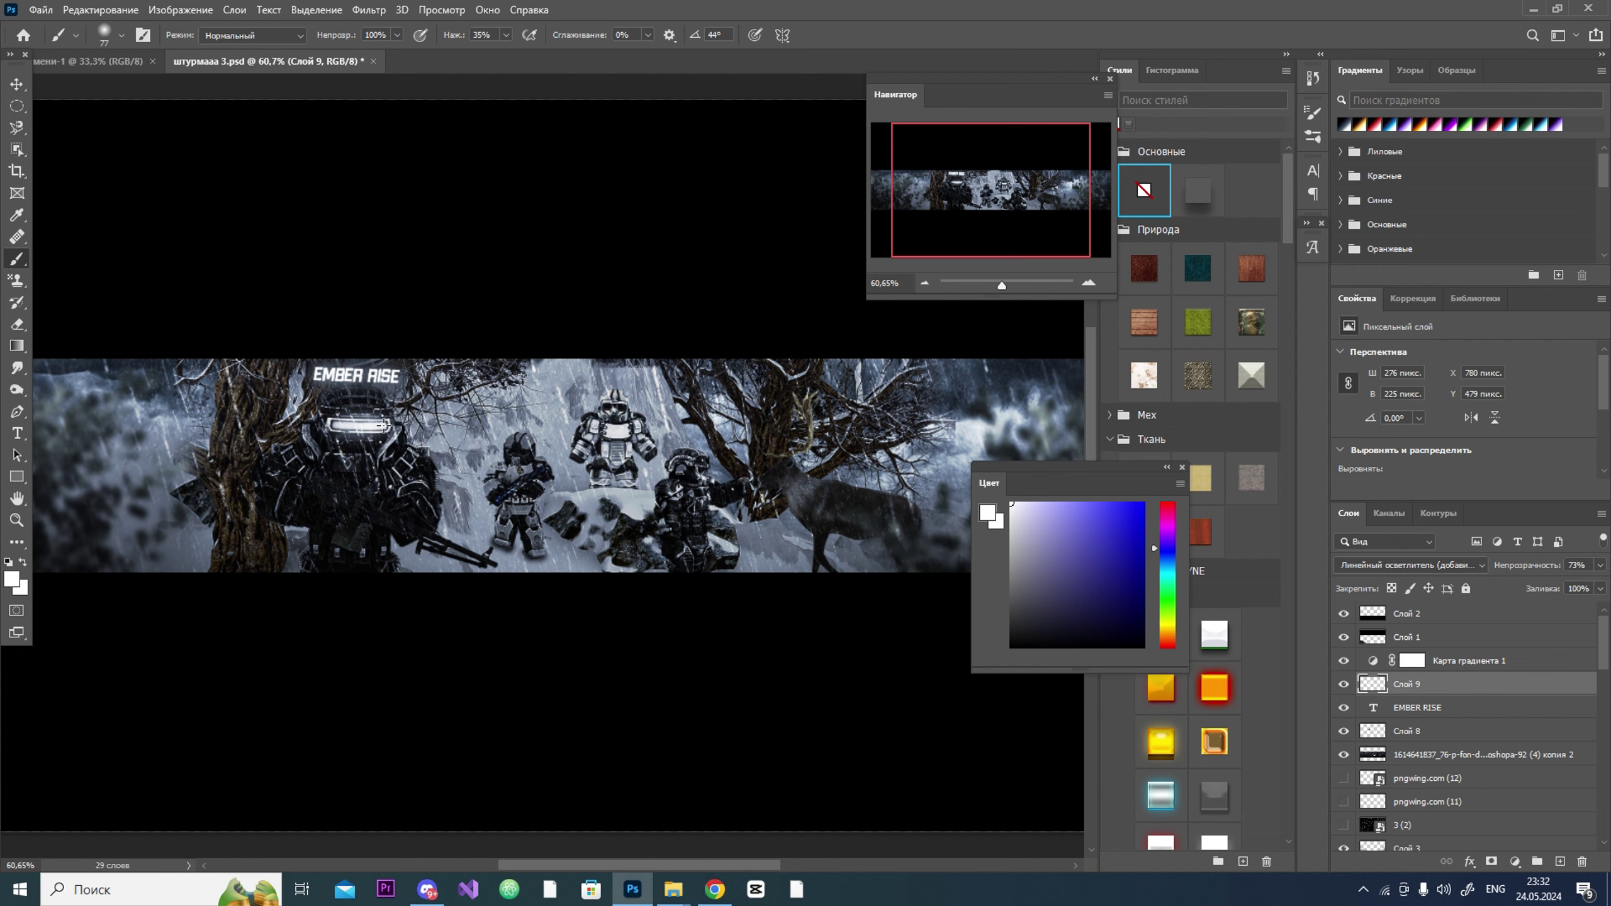
pyautogui.moveTo(1001, 286); pyautogui.dragTo(1010, 285)
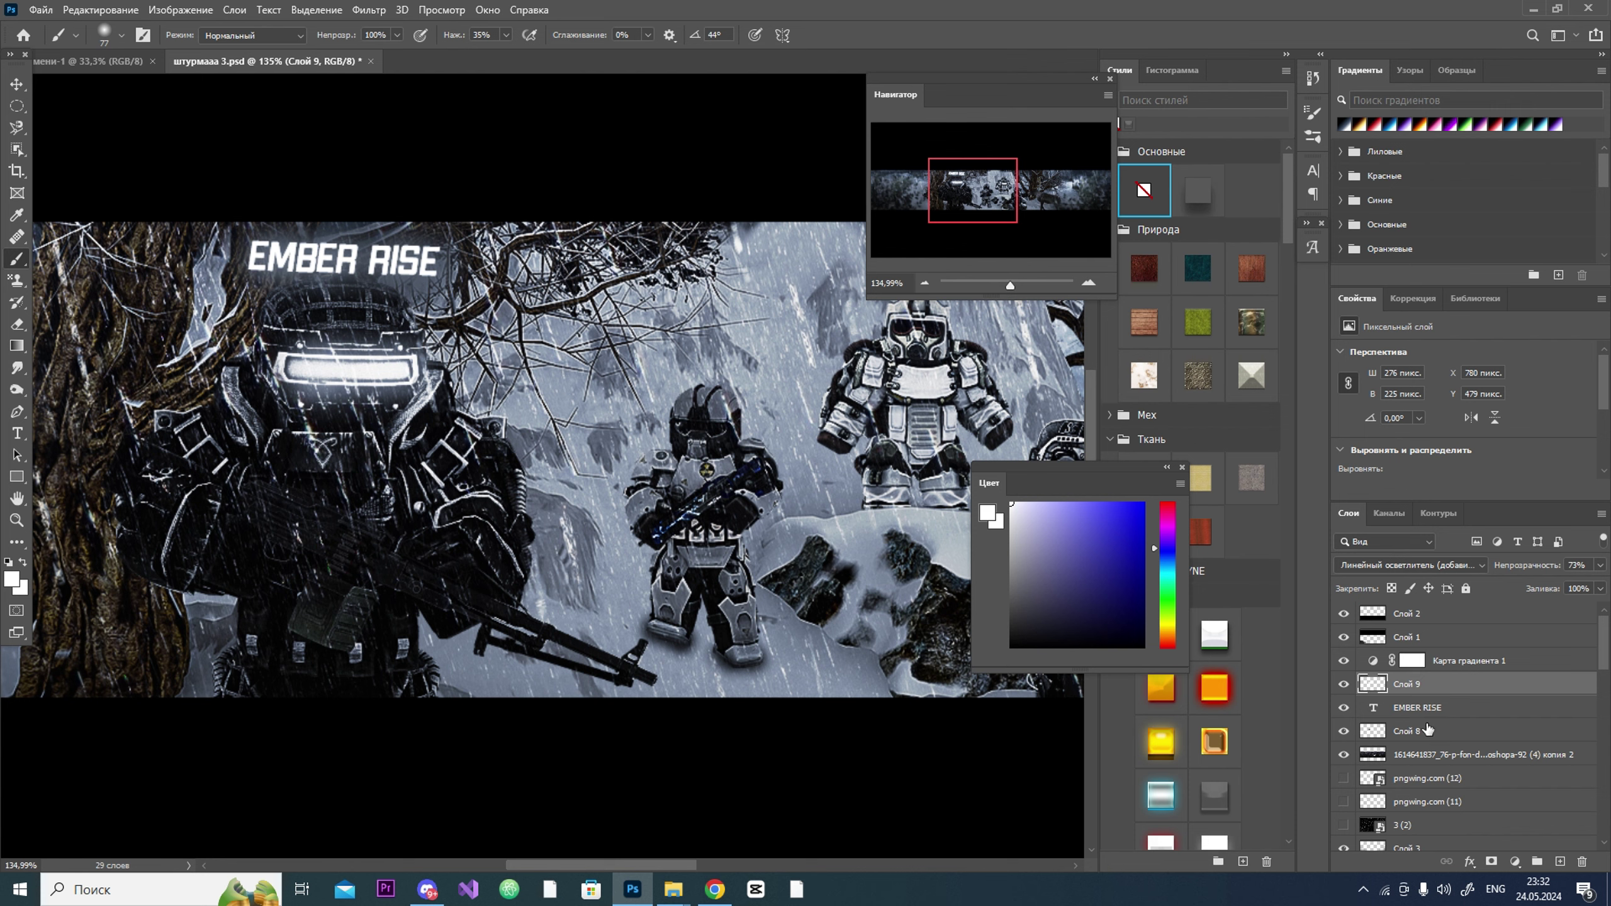
# Step: Add a layer directly above Слой 7 and try a large white glow behind the big soldier with a 448 px brush
pyautogui.scroll(-3, 1427, 730)
pyautogui.click(1421, 708)
pyautogui.click(1559, 861)
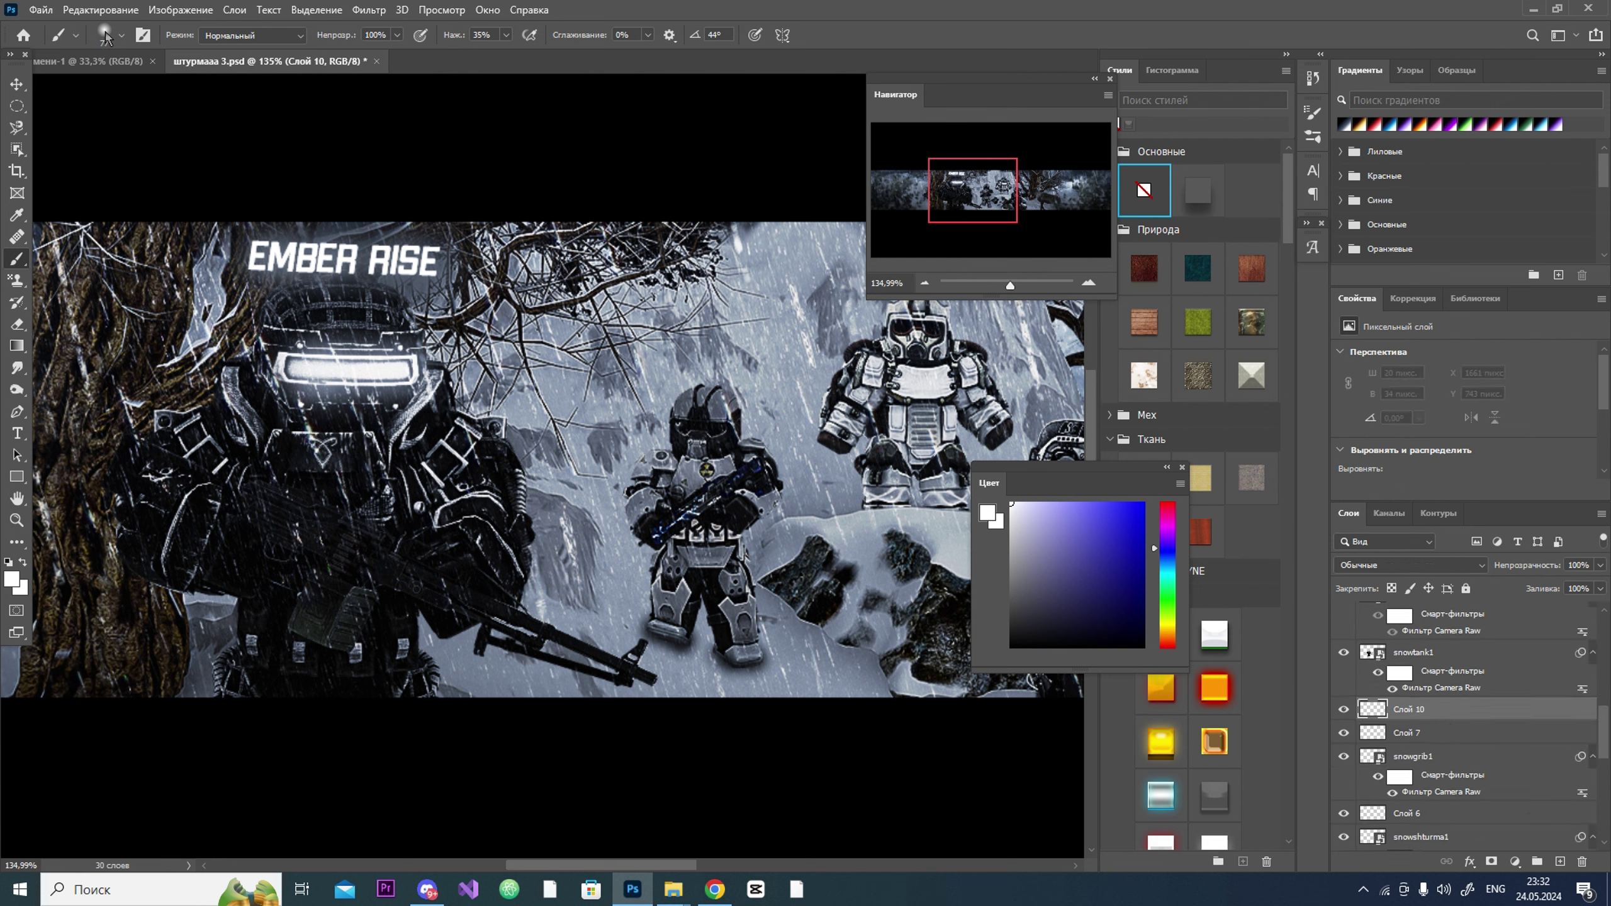
pyautogui.click(104, 34)
pyautogui.press('Return')
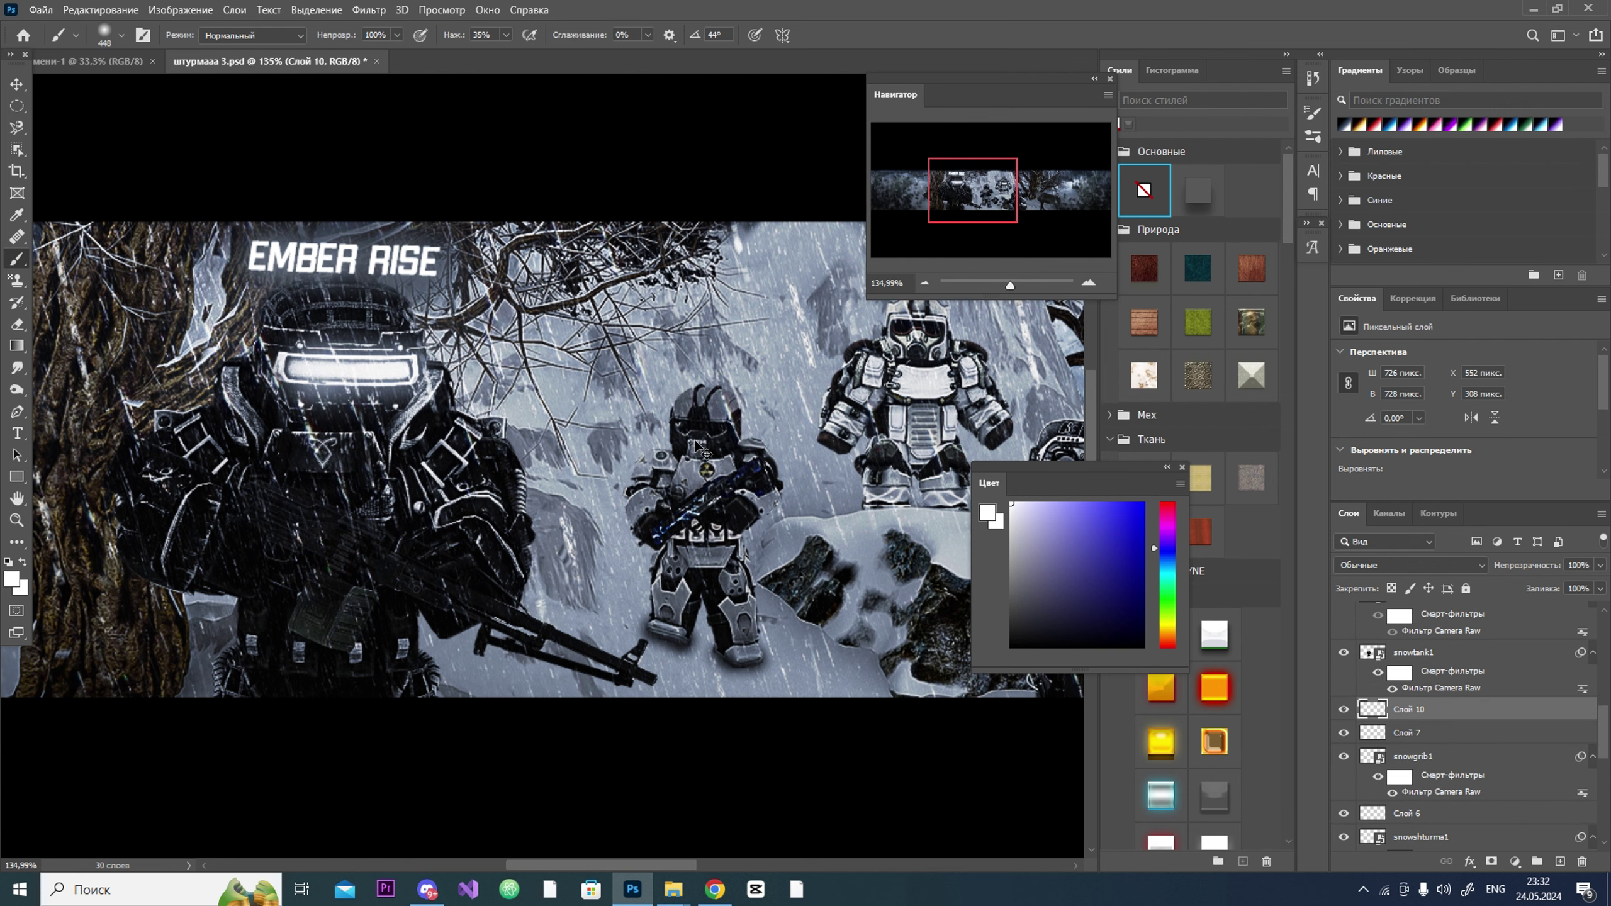
pyautogui.scroll(-10, 1394, 787)
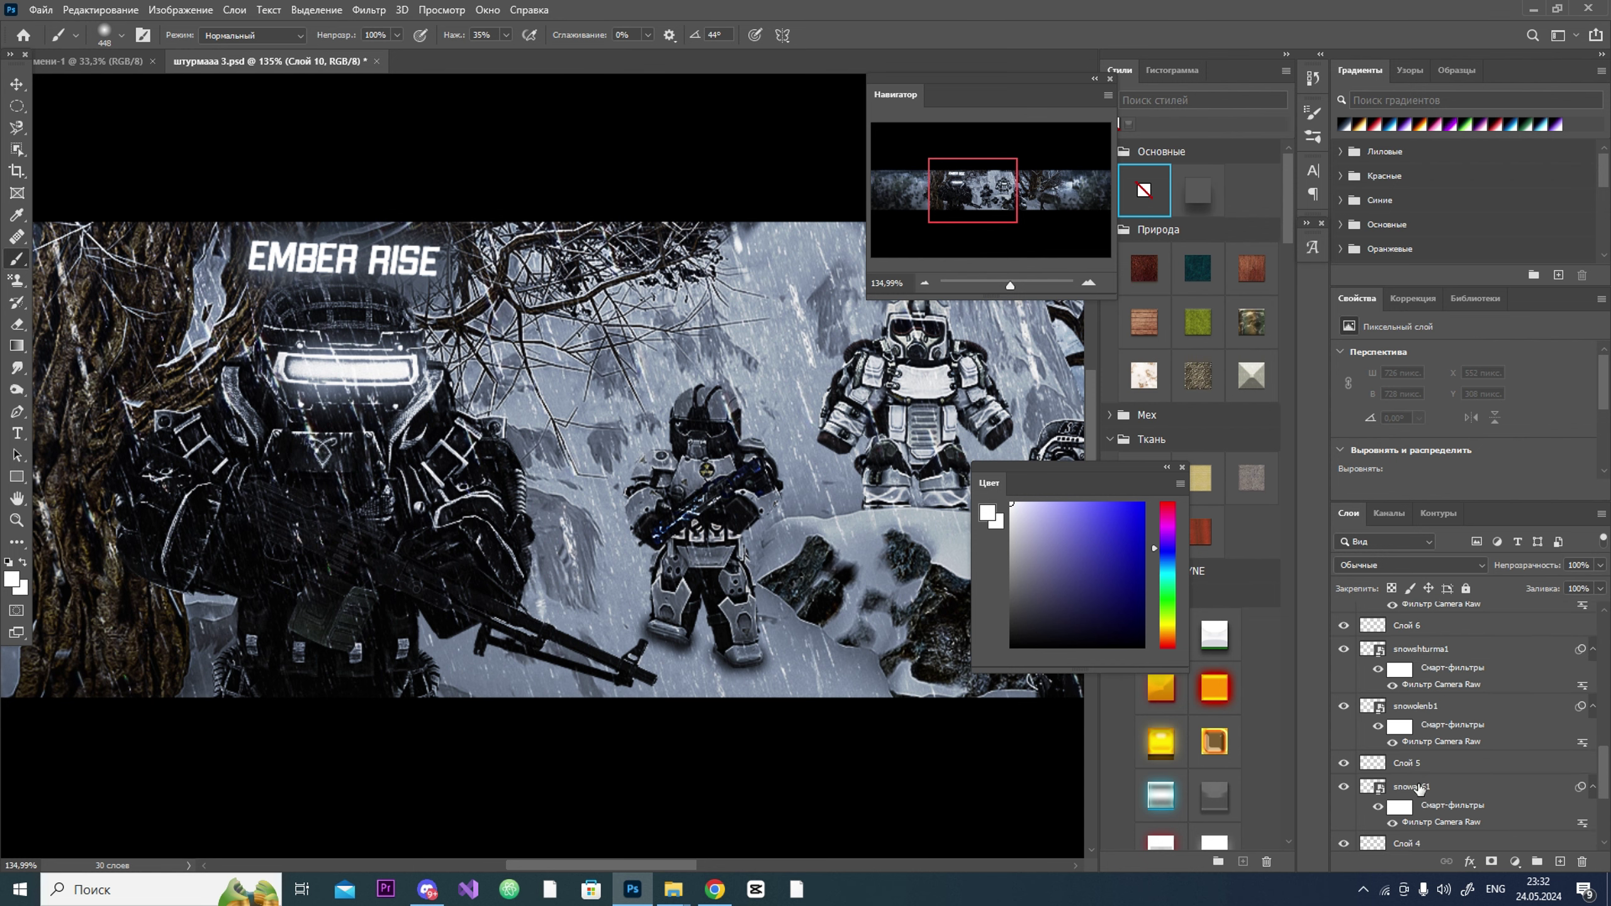
pyautogui.scroll(5, 1425, 796)
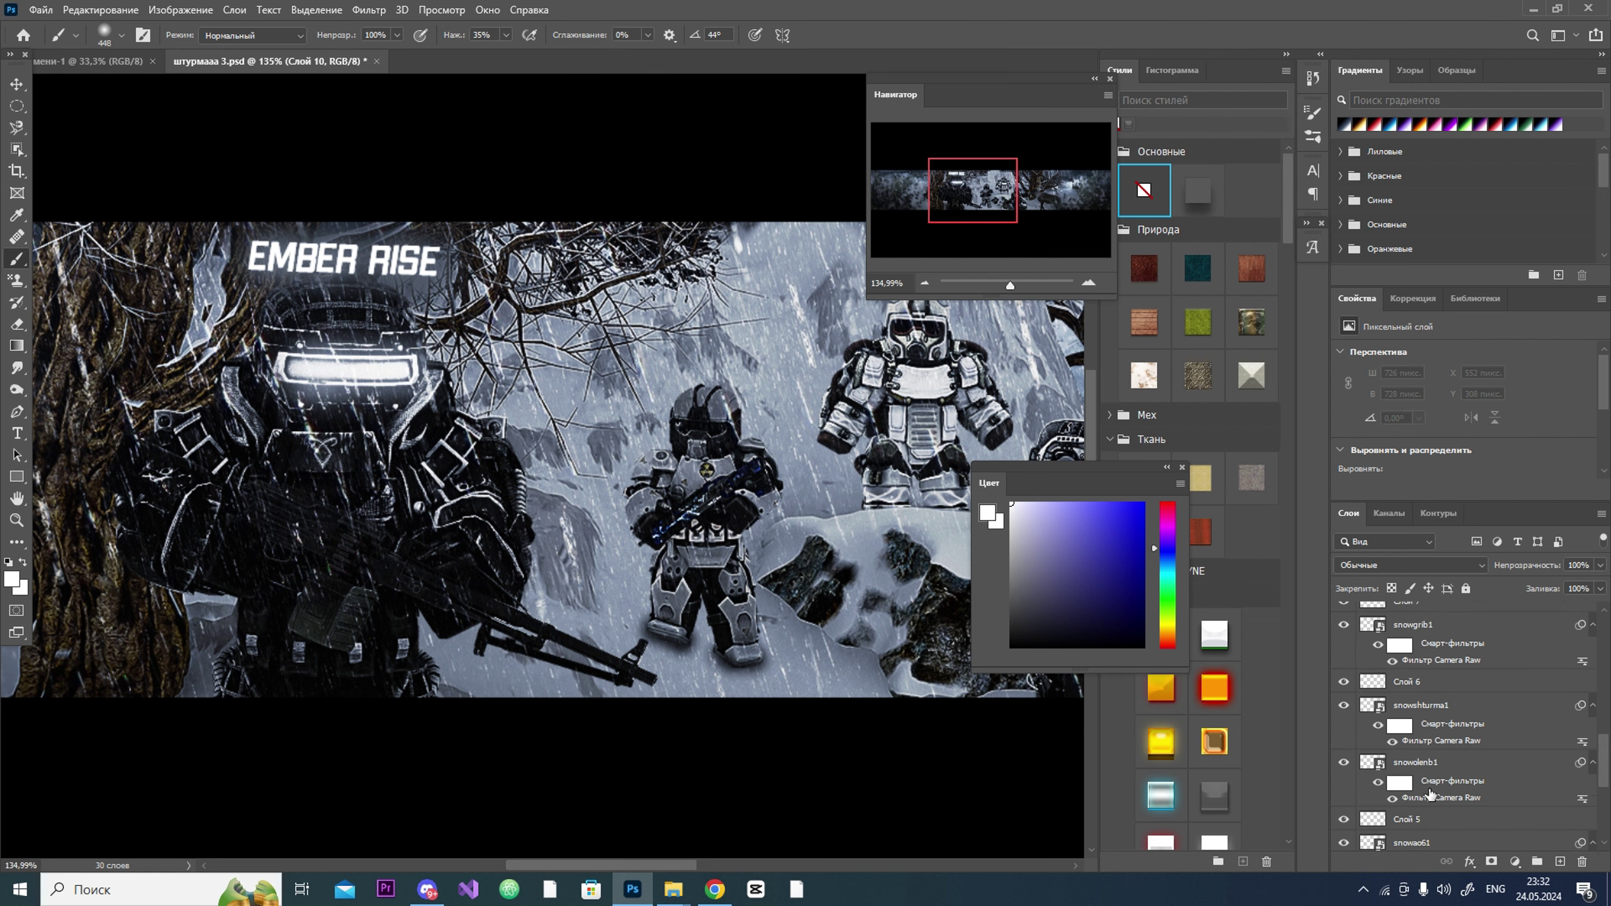
# Step: Move Слой 10 above snowtank1, paint soft white light within the big soldier's outline and erase the excess with a 94 px eraser
pyautogui.keyDown('ctrl'); pyautogui.click(1372, 708); pyautogui.keyUp('ctrl')
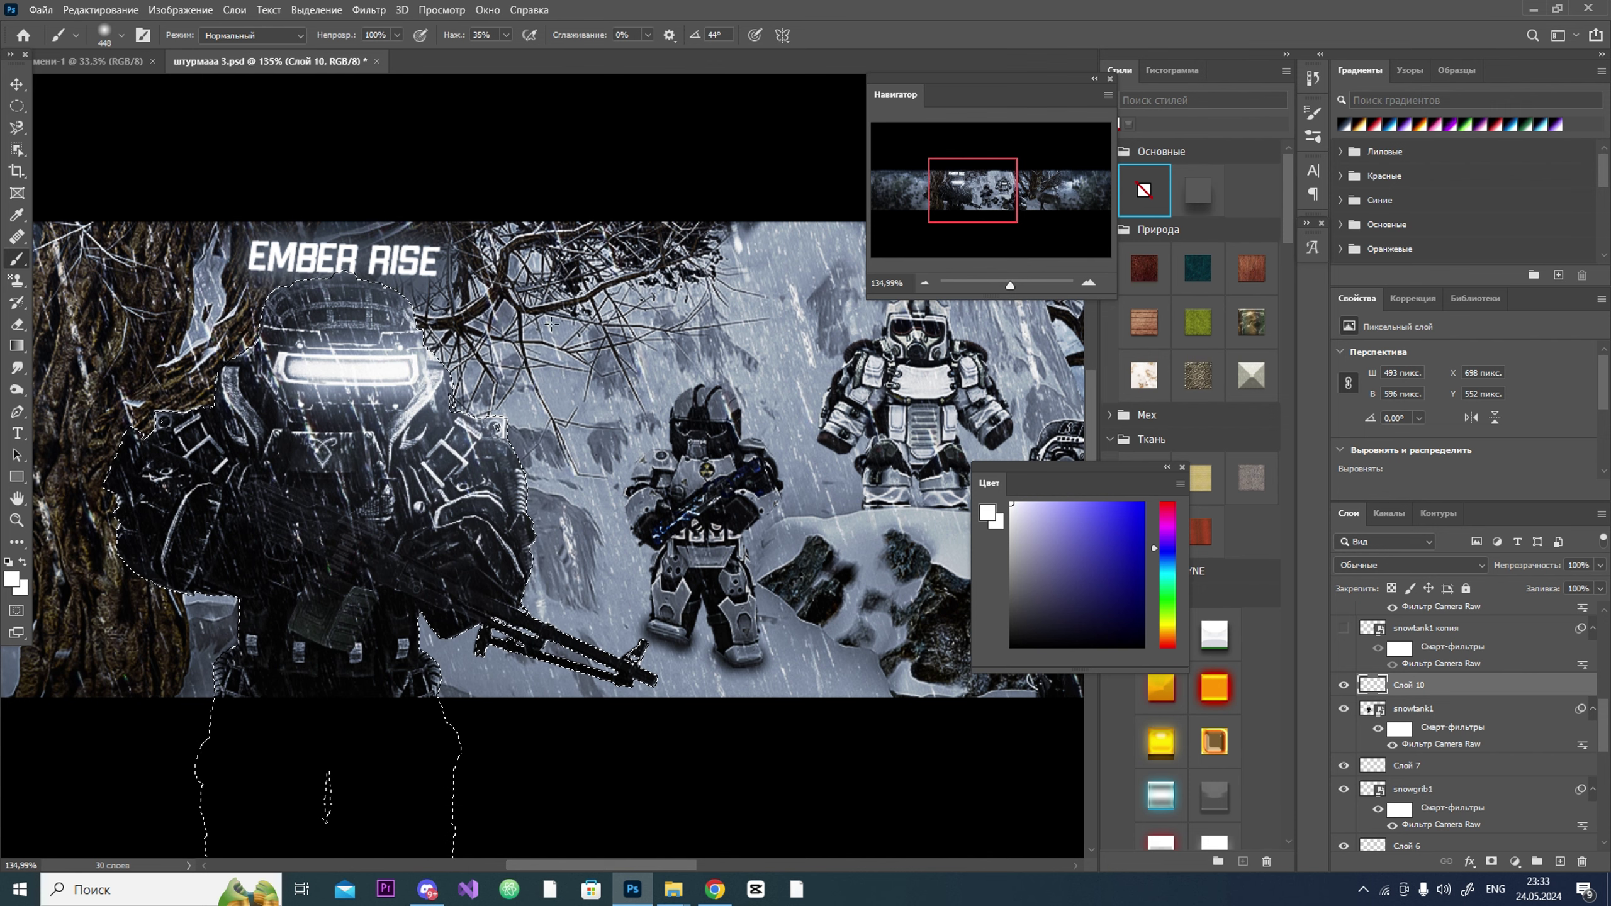
pyautogui.scroll(-3, 504, 352)
pyautogui.hotkey('ctrl', 'd')
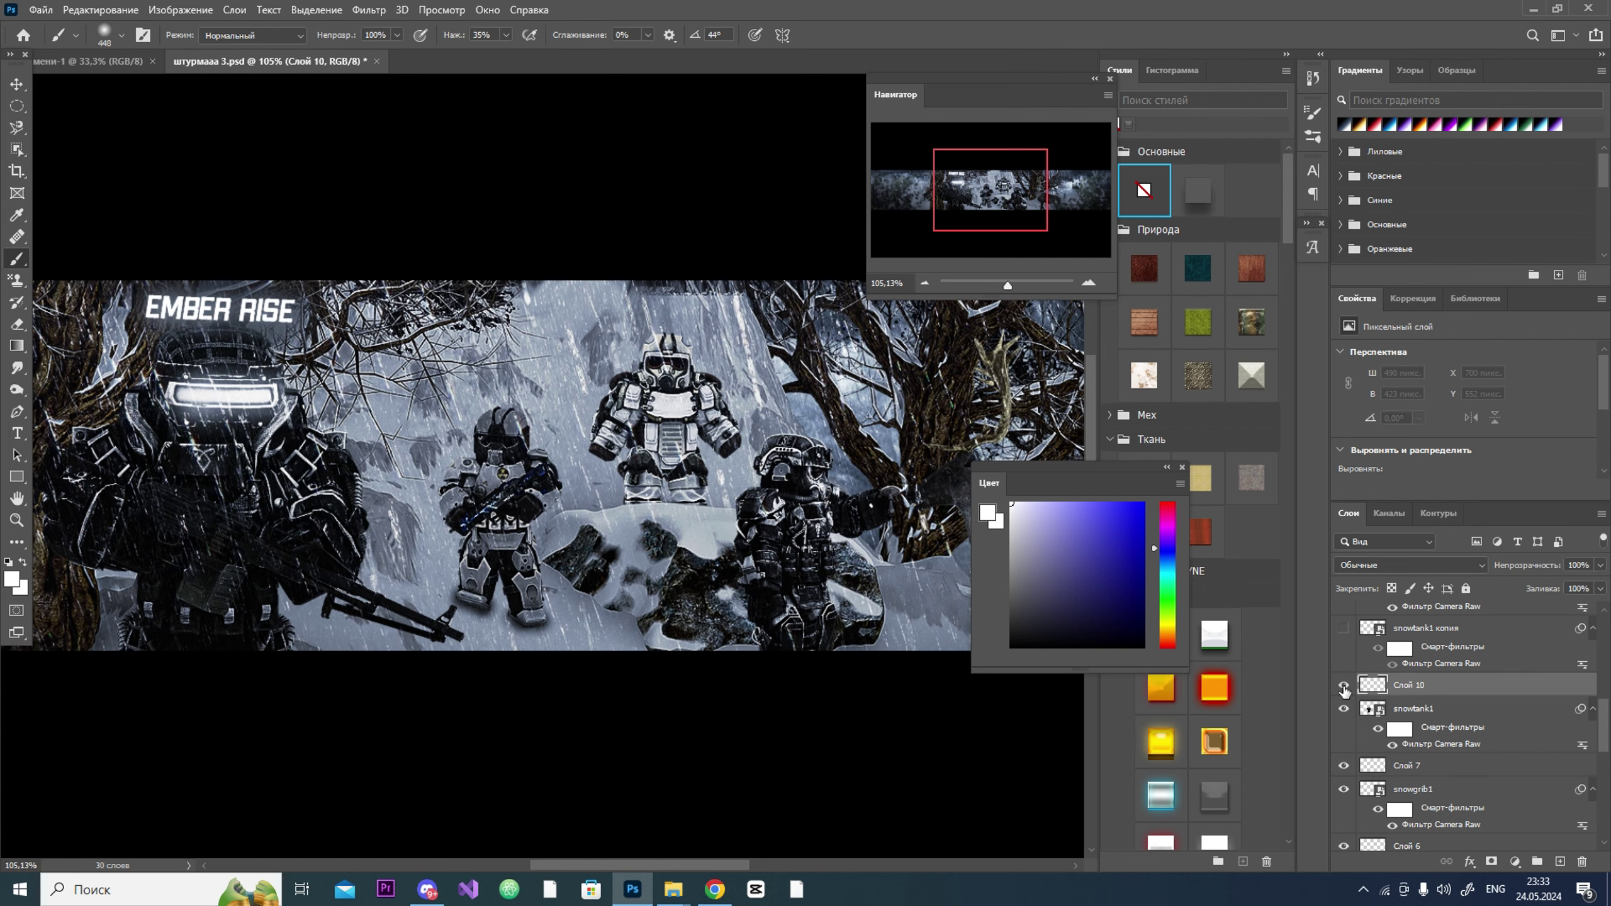
pyautogui.press('e')
pyautogui.moveTo(298, 511); pyautogui.dragTo(341, 523)
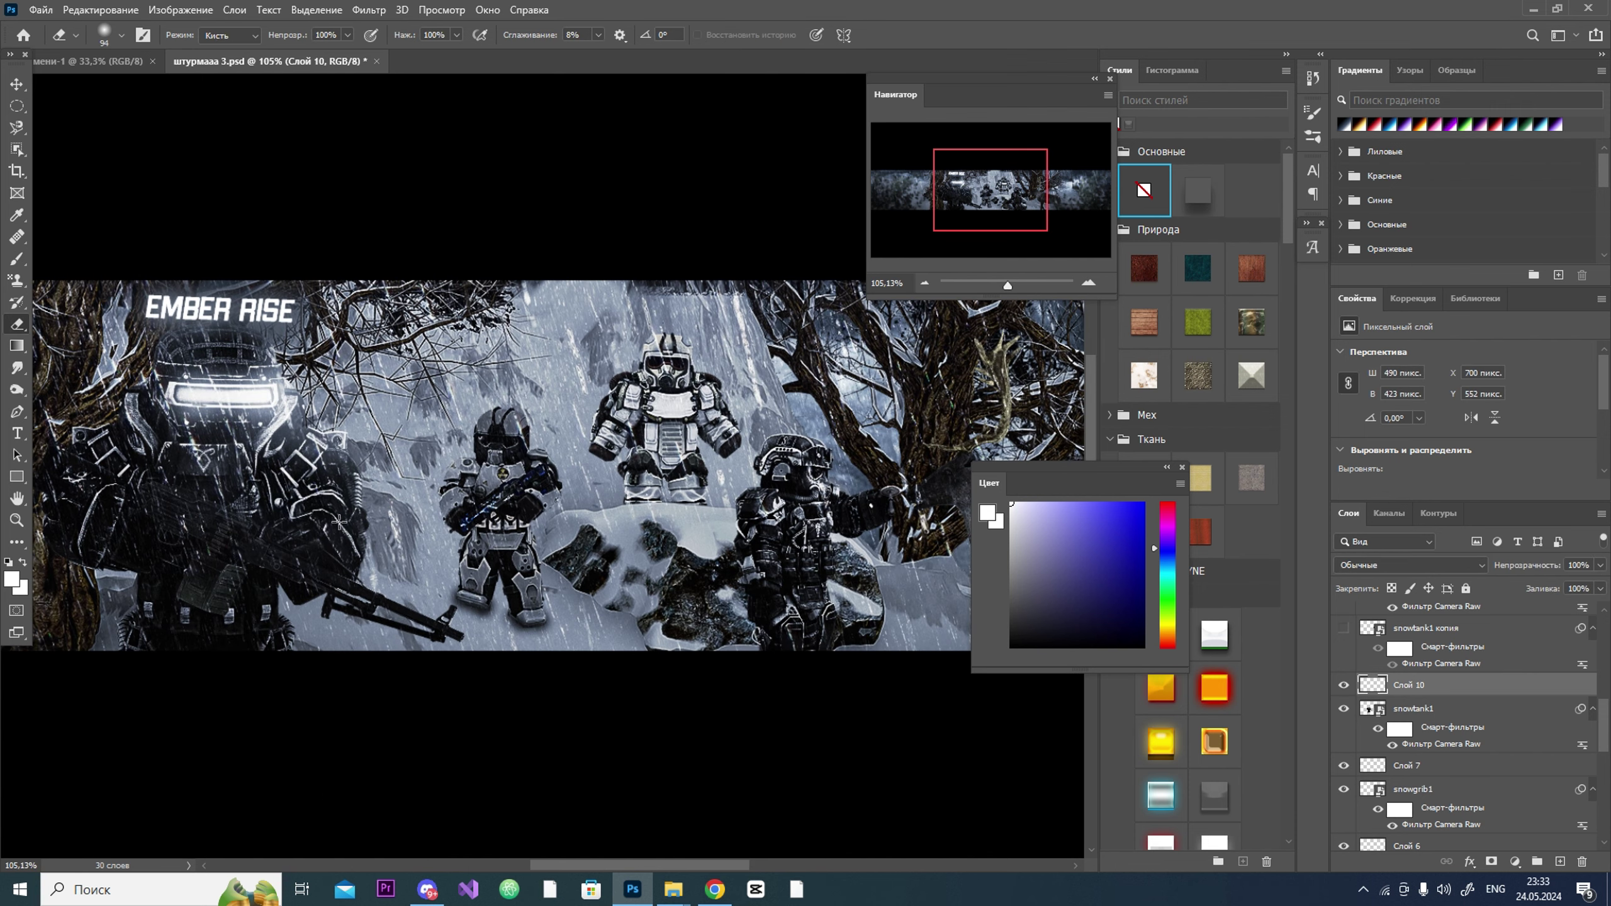
# Step: Add a layer above Слой 7 and paint soft white light behind the big soldier with a 193 px brush
pyautogui.click(1407, 765)
pyautogui.click(1559, 861)
pyautogui.press('b')
pyautogui.rightClick(254, 397)
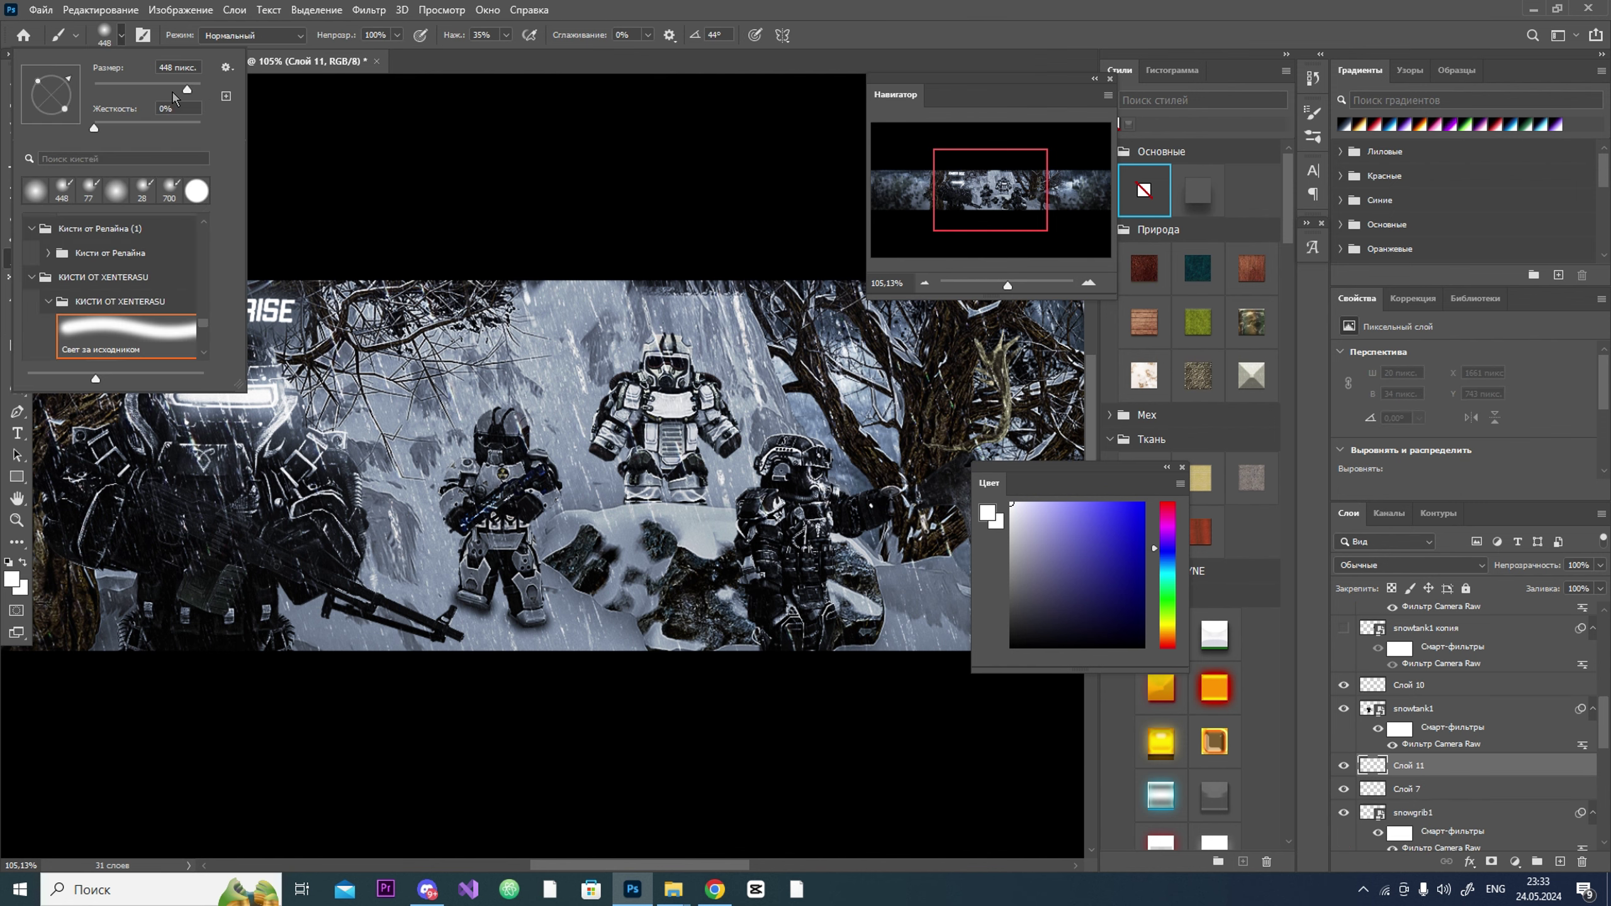
pyautogui.press('Escape')
pyautogui.moveTo(277, 471); pyautogui.dragTo(275, 545)
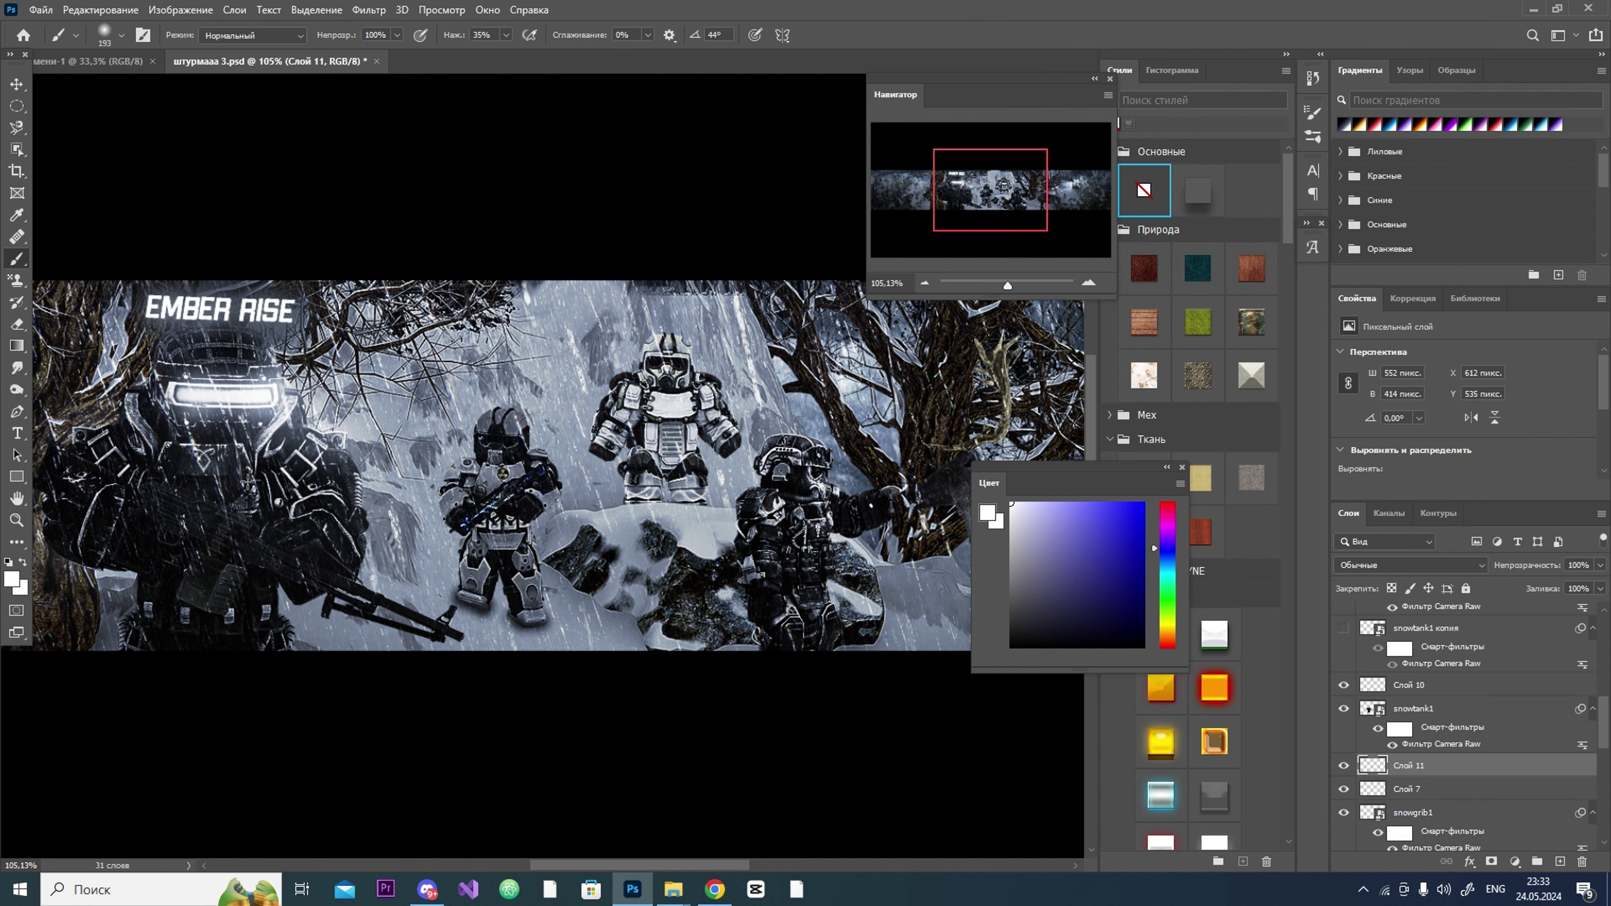
# Step: Add a layer directly above snowfon1 and paint soft black shading behind the big soldier
pyautogui.hscroll(-5, 291, 474)
pyautogui.hscroll(3, 609, 511)
pyautogui.scroll(-2, 1459, 803)
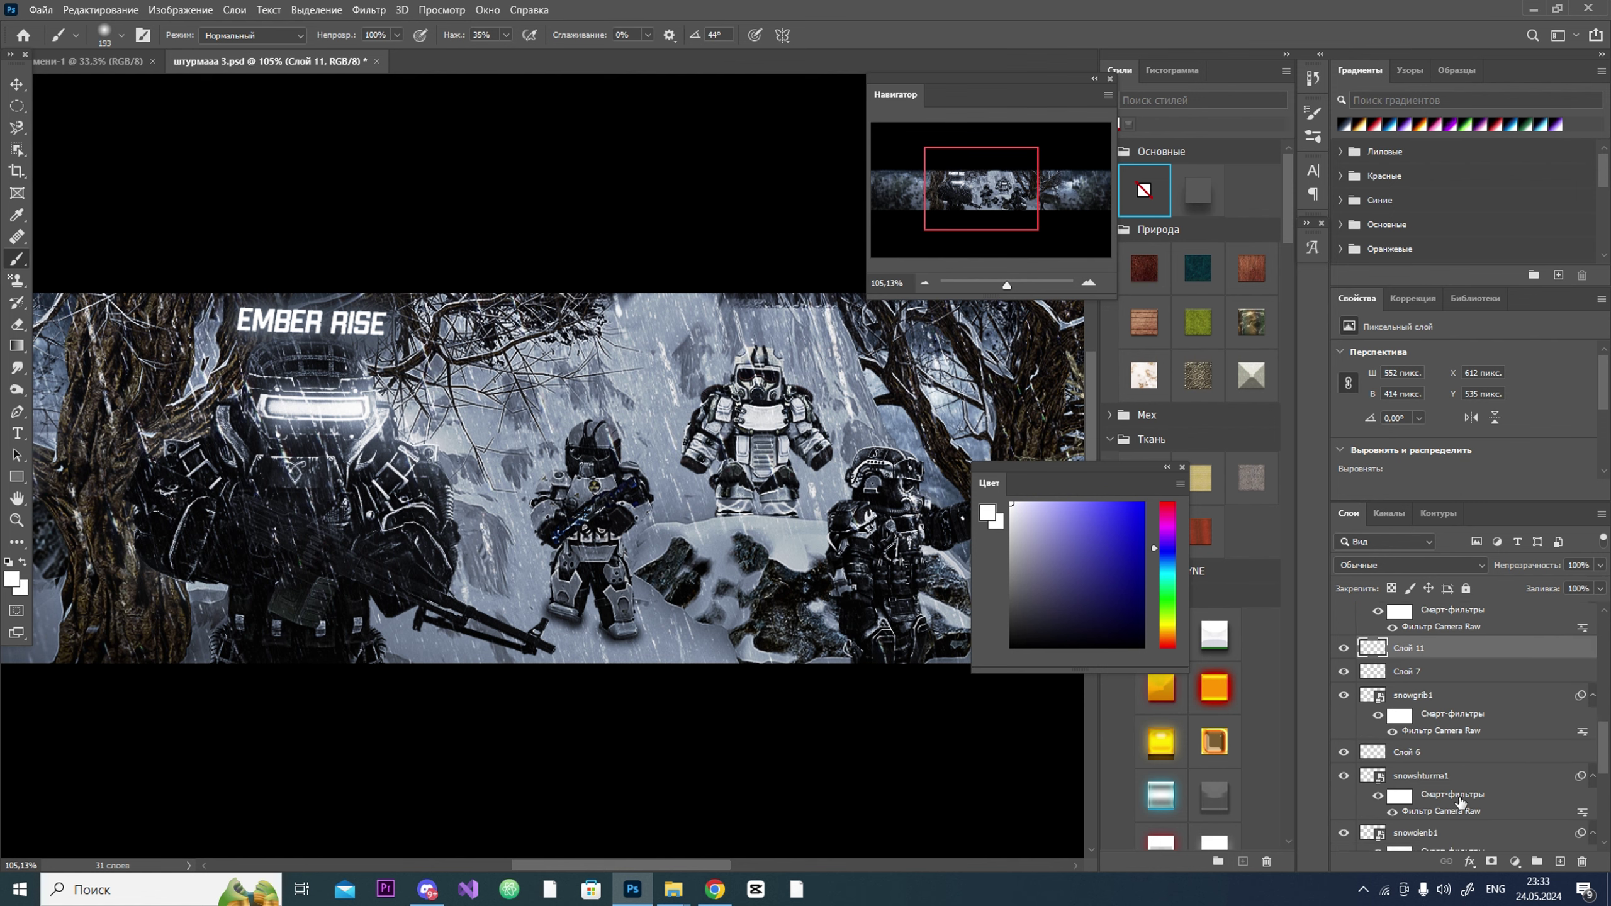
pyautogui.scroll(-2, 1459, 803)
pyautogui.click(1421, 758)
pyautogui.click(1558, 860)
pyautogui.press('d')
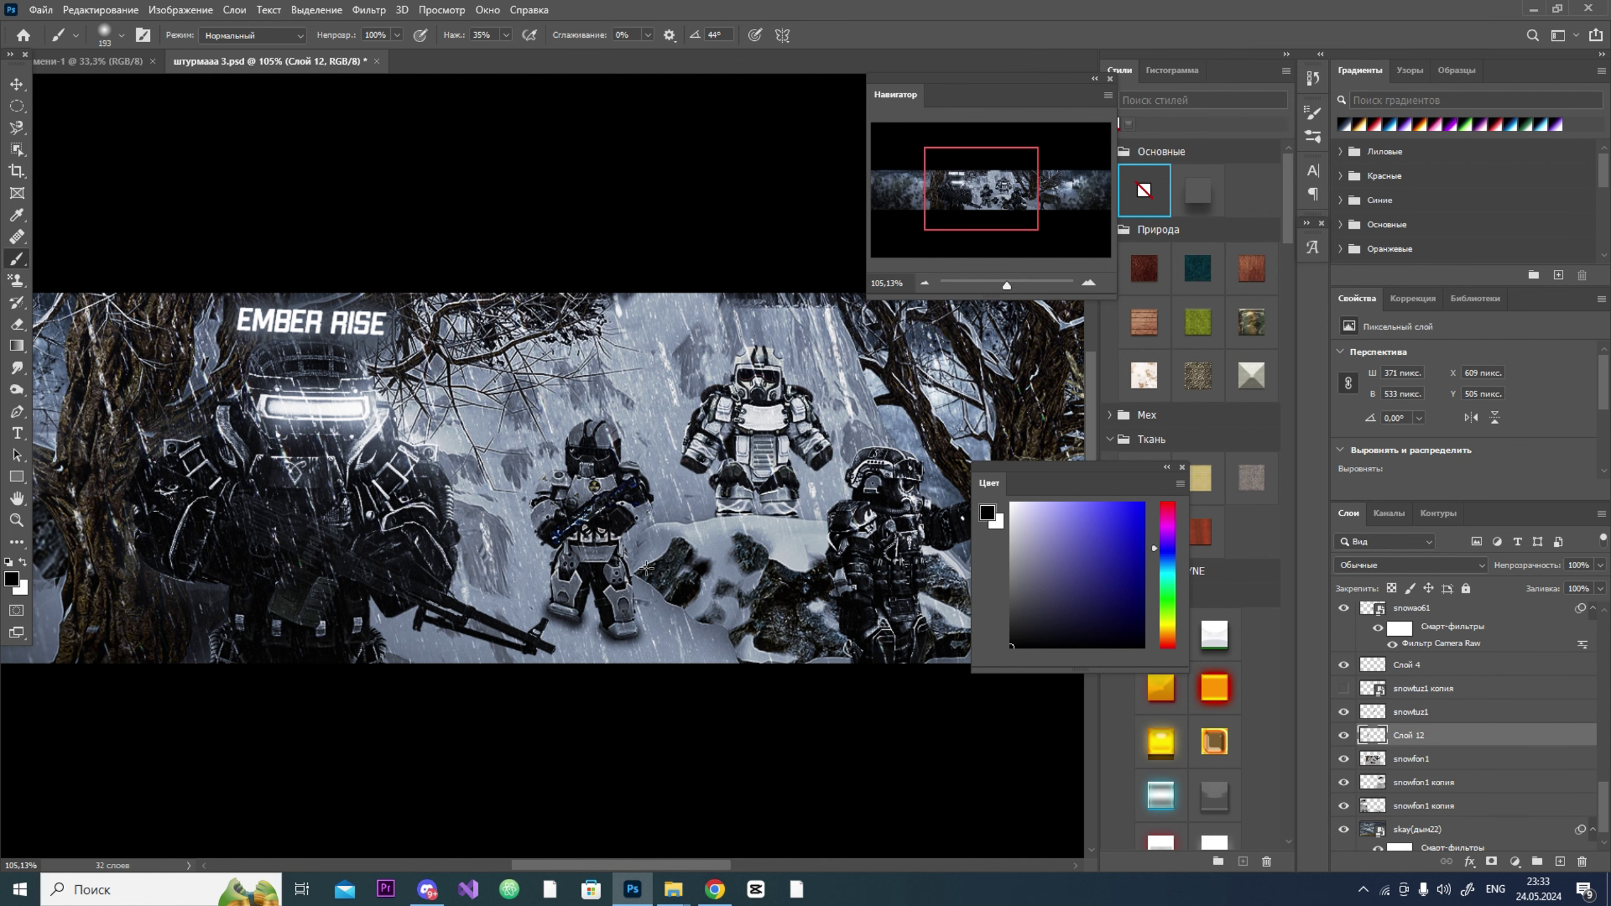
# Step: Add a layer above Слой 12 and paint soft black shading between the front soldier and the deer with a 105 px brush
pyautogui.hscroll(4, 648, 570)
pyautogui.click(122, 35)
pyautogui.moveTo(170, 89); pyautogui.dragTo(148, 92)
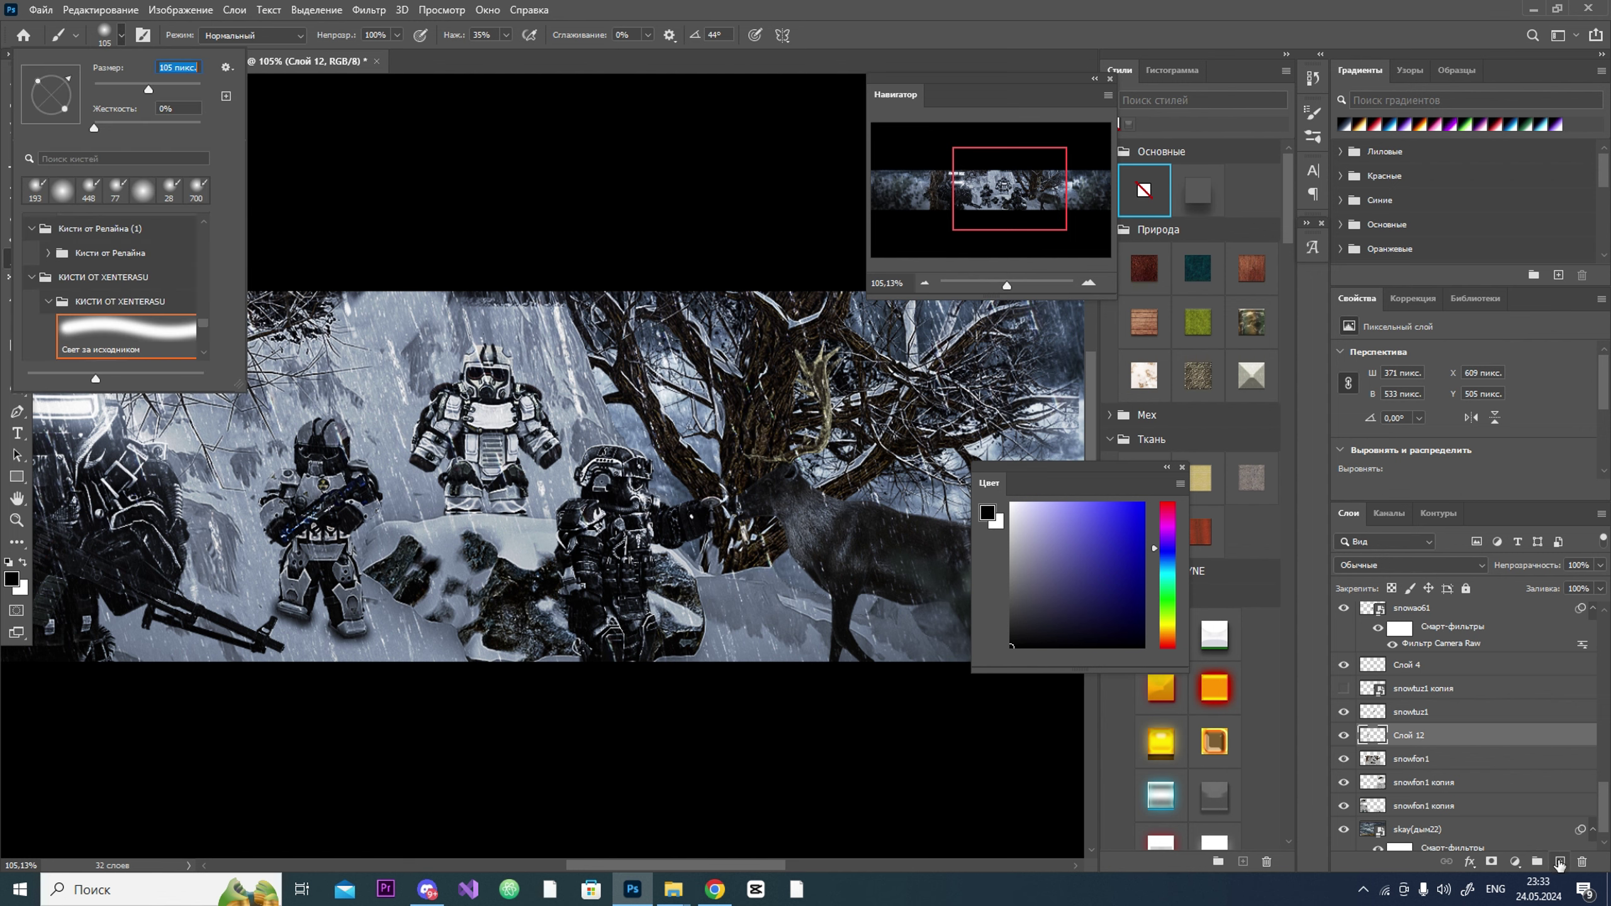
pyautogui.click(1559, 860)
pyautogui.press('e')
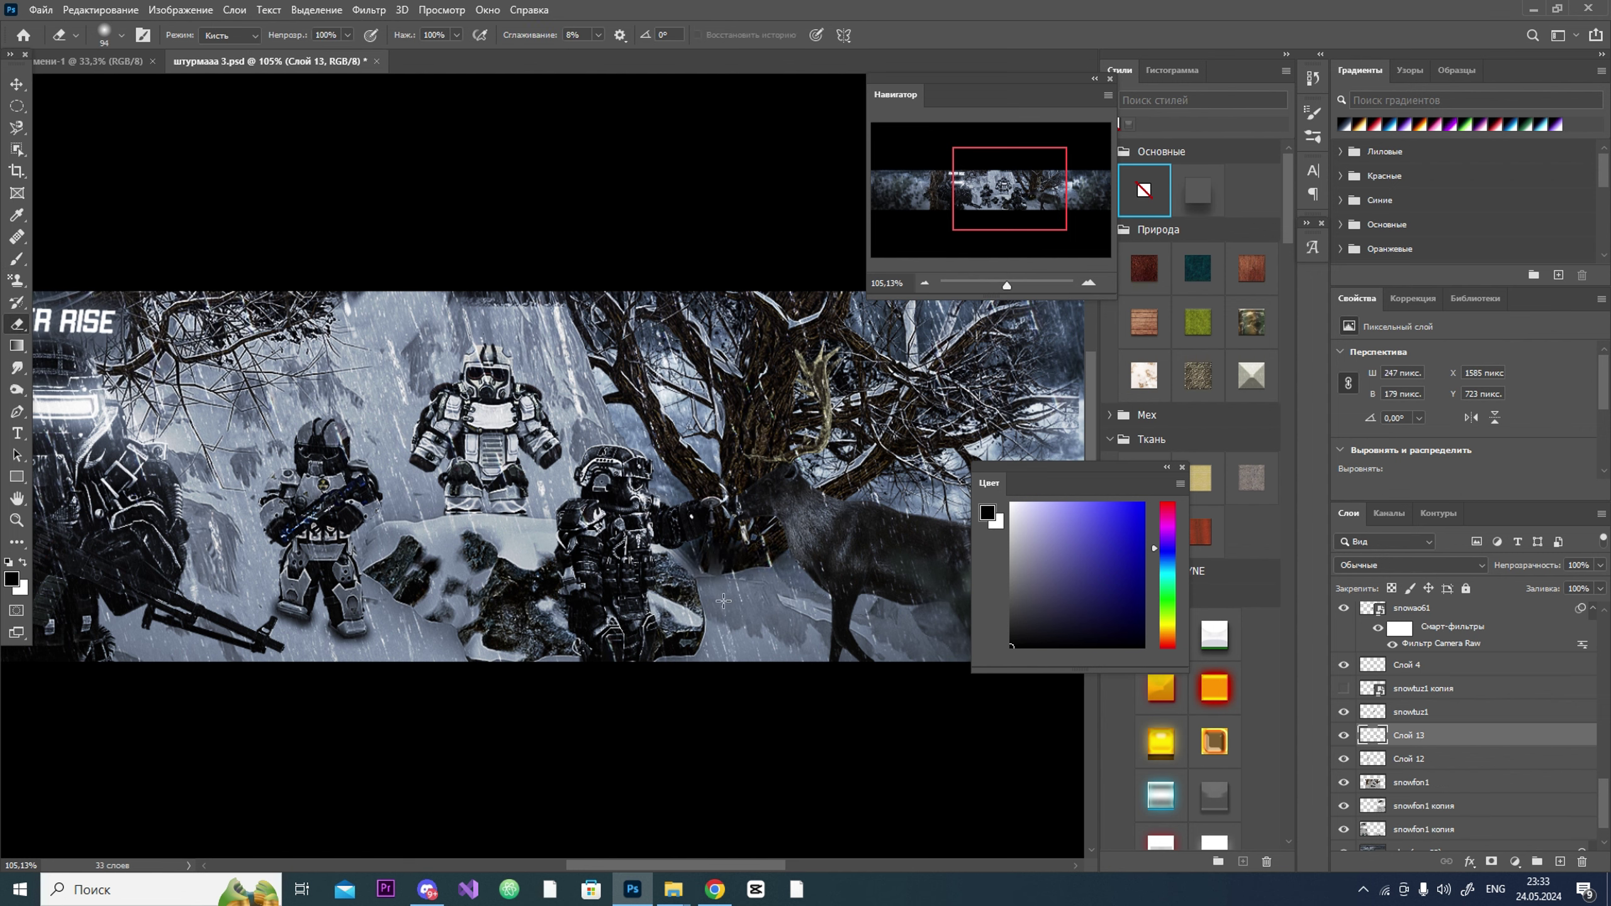
pyautogui.moveTo(1007, 289); pyautogui.dragTo(1015, 285)
pyautogui.hotkey('alt', '[')
# Step: Duplicate the EMBER RISE text layer and change the copy's wording to DEER MILLIE
pyautogui.scroll(10, 1438, 716)
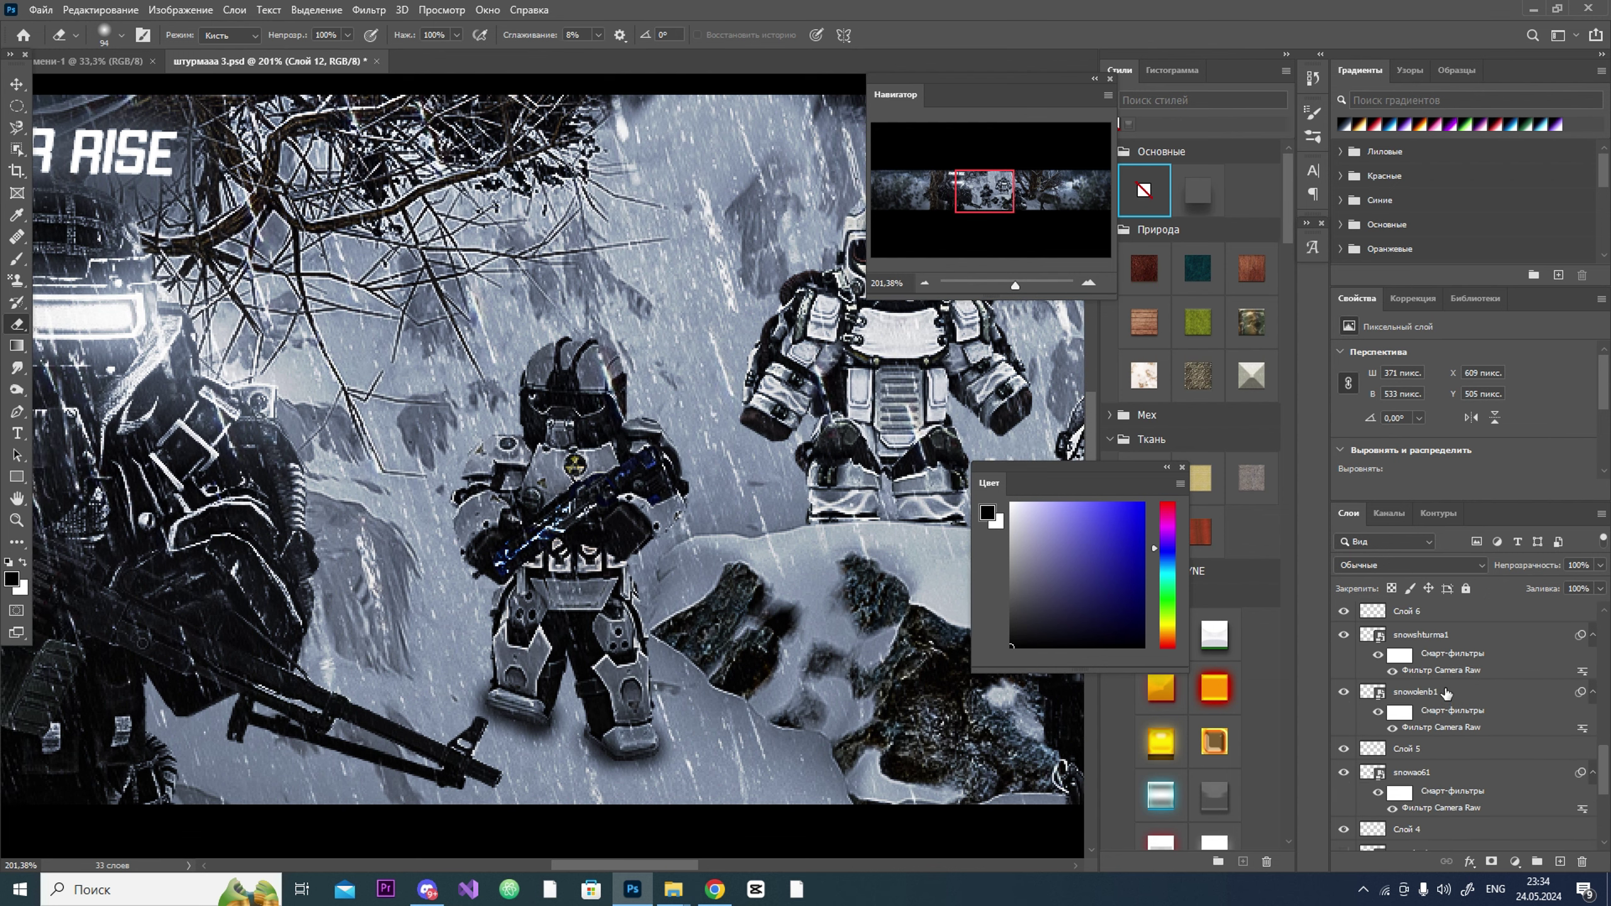
pyautogui.moveTo(1433, 711); pyautogui.dragTo(633, 657)
pyautogui.press('t')
pyautogui.click(684, 471)
pyautogui.press('BackSpace')
pyautogui.press('BackSpace')
pyautogui.press('BackSpace')
pyautogui.press('BackSpace')
pyautogui.press('BackSpace')
pyautogui.press('BackSpace')
pyautogui.press('BackSpace')
pyautogui.press('BackSpace')
pyautogui.press('BackSpace')
pyautogui.press('BackSpace')
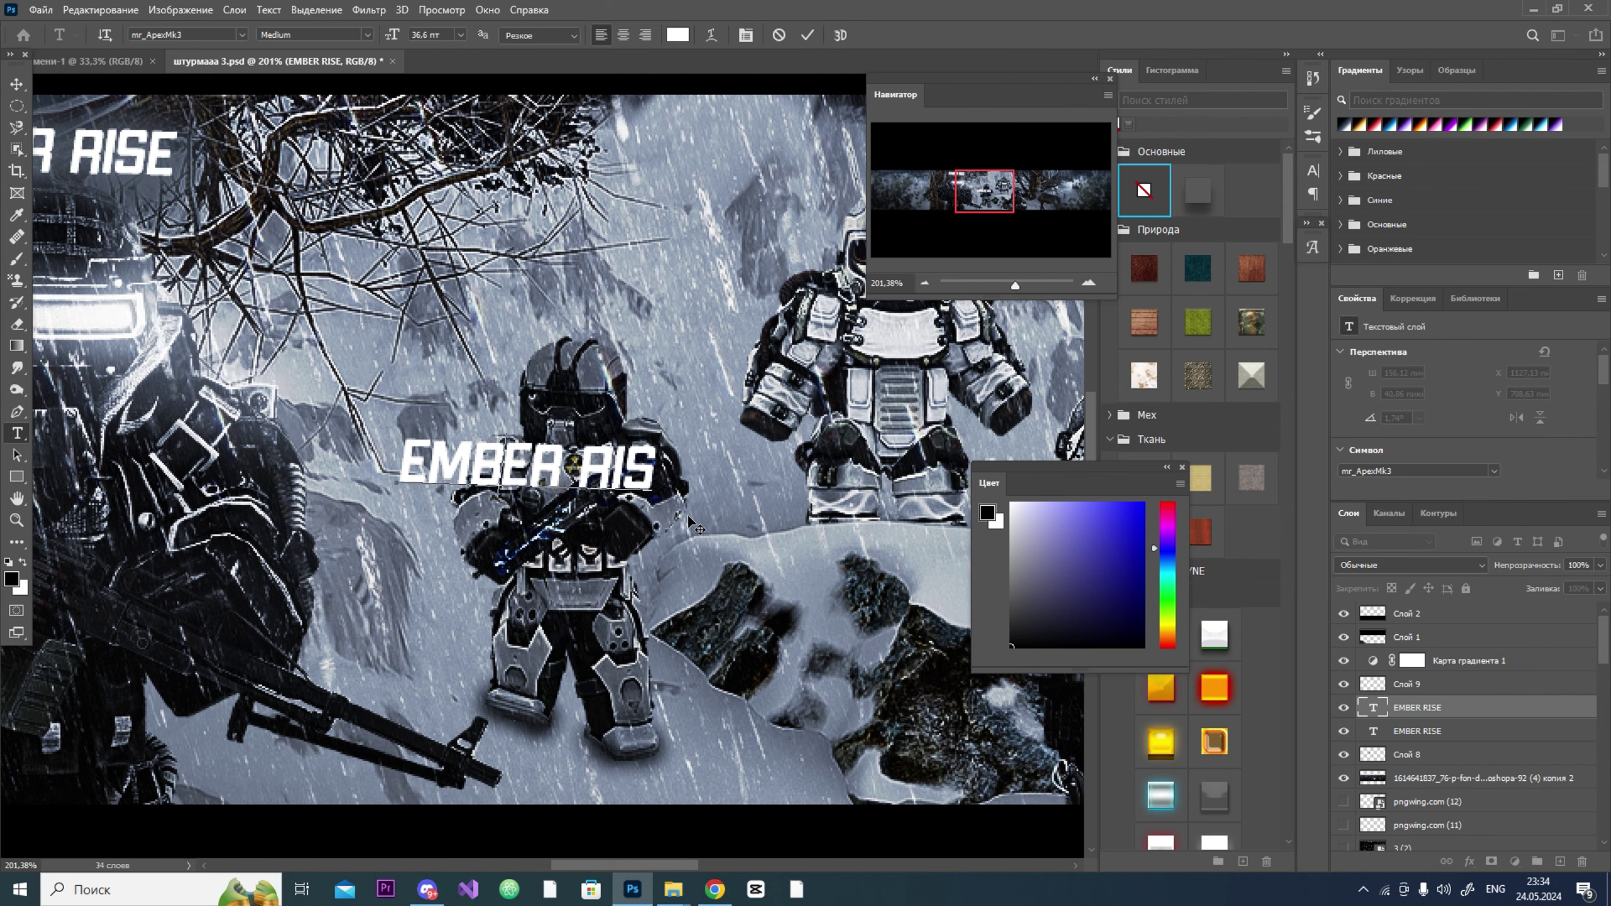
pyautogui.write('O')
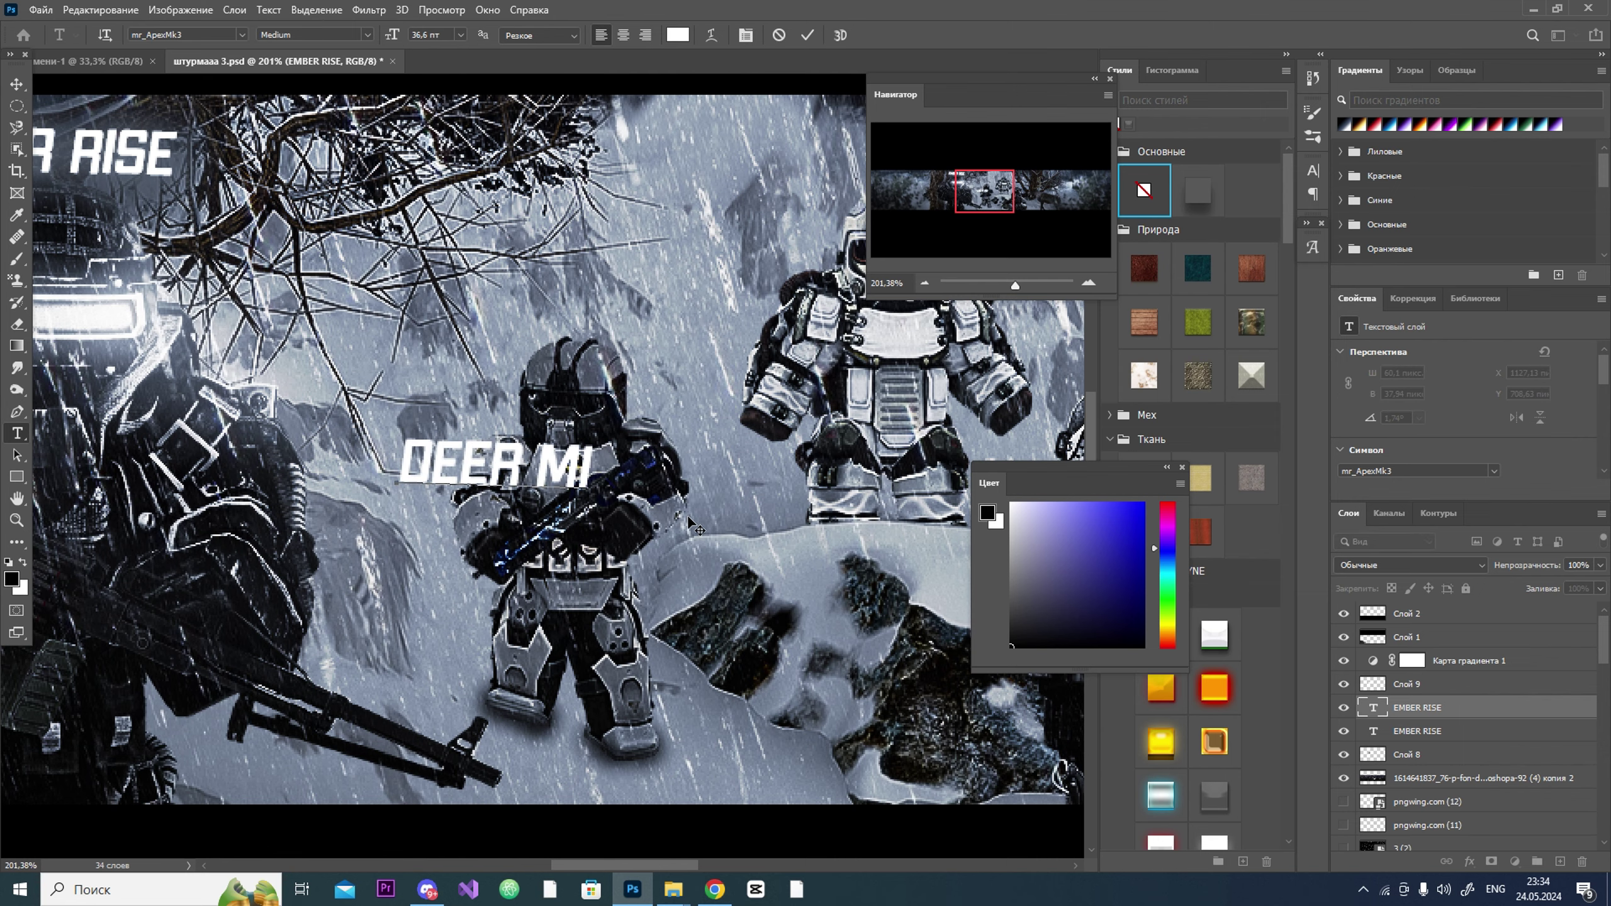
pyautogui.hotkey('ctrl', 'Return')
# Step: Shrink the DEER MILLIE text slightly and place it on the snow between the front soldier and the deer's legs
pyautogui.hotkey('ctrl', 't')
pyautogui.moveTo(542, 463); pyautogui.dragTo(913, 457)
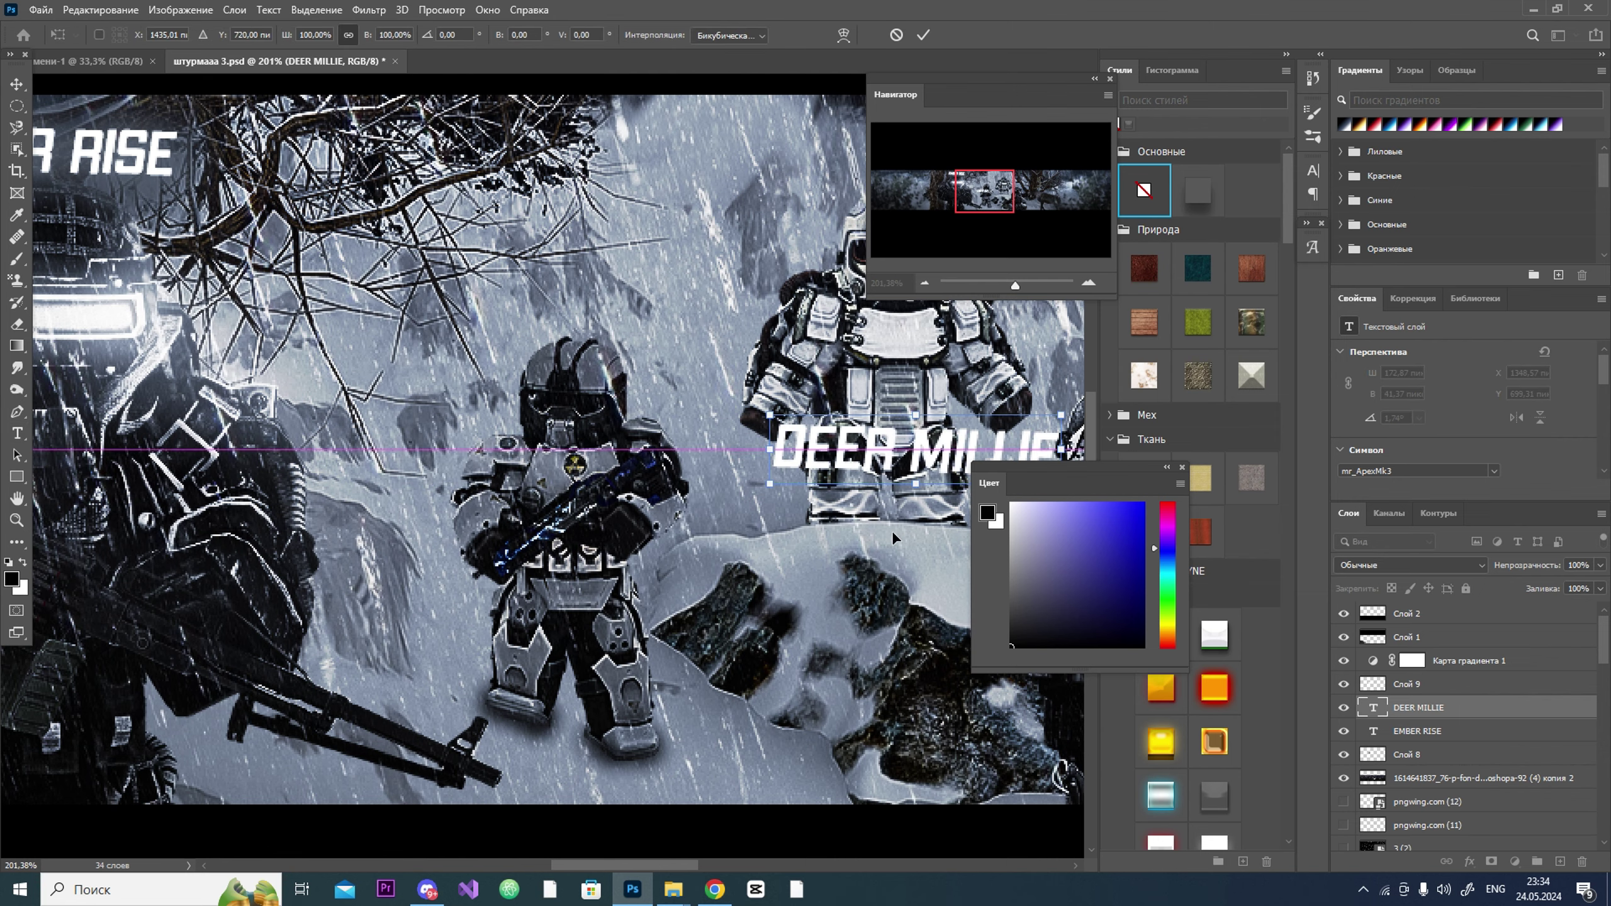
pyautogui.hscroll(5, 891, 530)
pyautogui.moveTo(387, 457); pyautogui.dragTo(607, 375)
pyautogui.moveTo(742, 371); pyautogui.dragTo(944, 687)
pyautogui.press('Return')
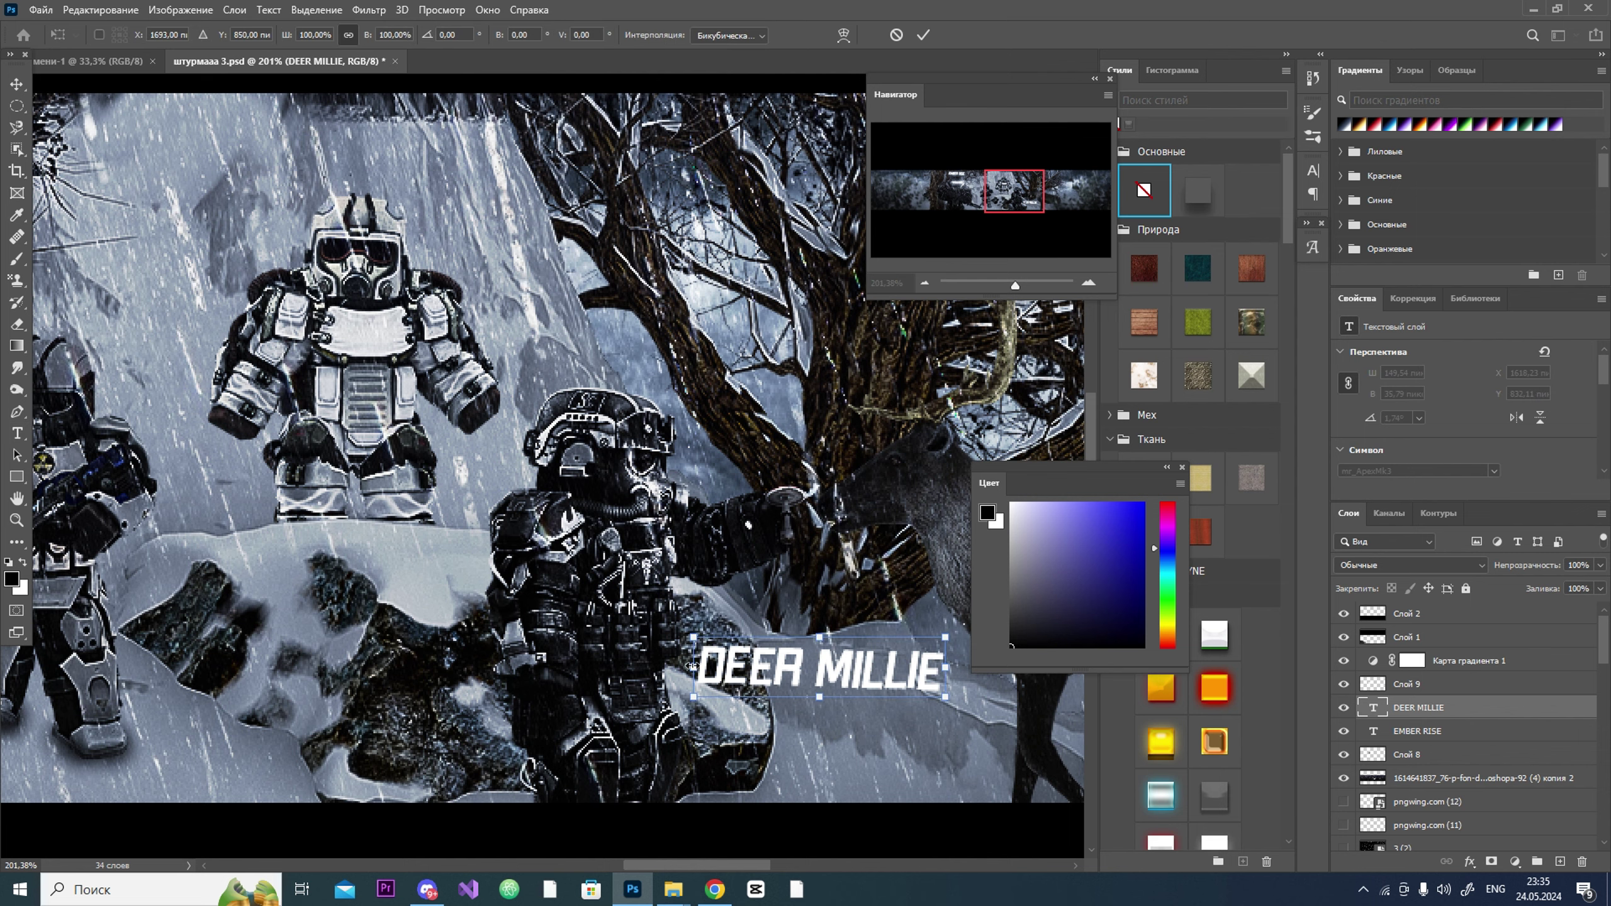
# Step: Add a layer beneath the DEER MILLIE text and paint a soft black shadow behind it with a 105 px brush
pyautogui.click(1411, 733)
pyautogui.click(1557, 860)
pyautogui.press('b')
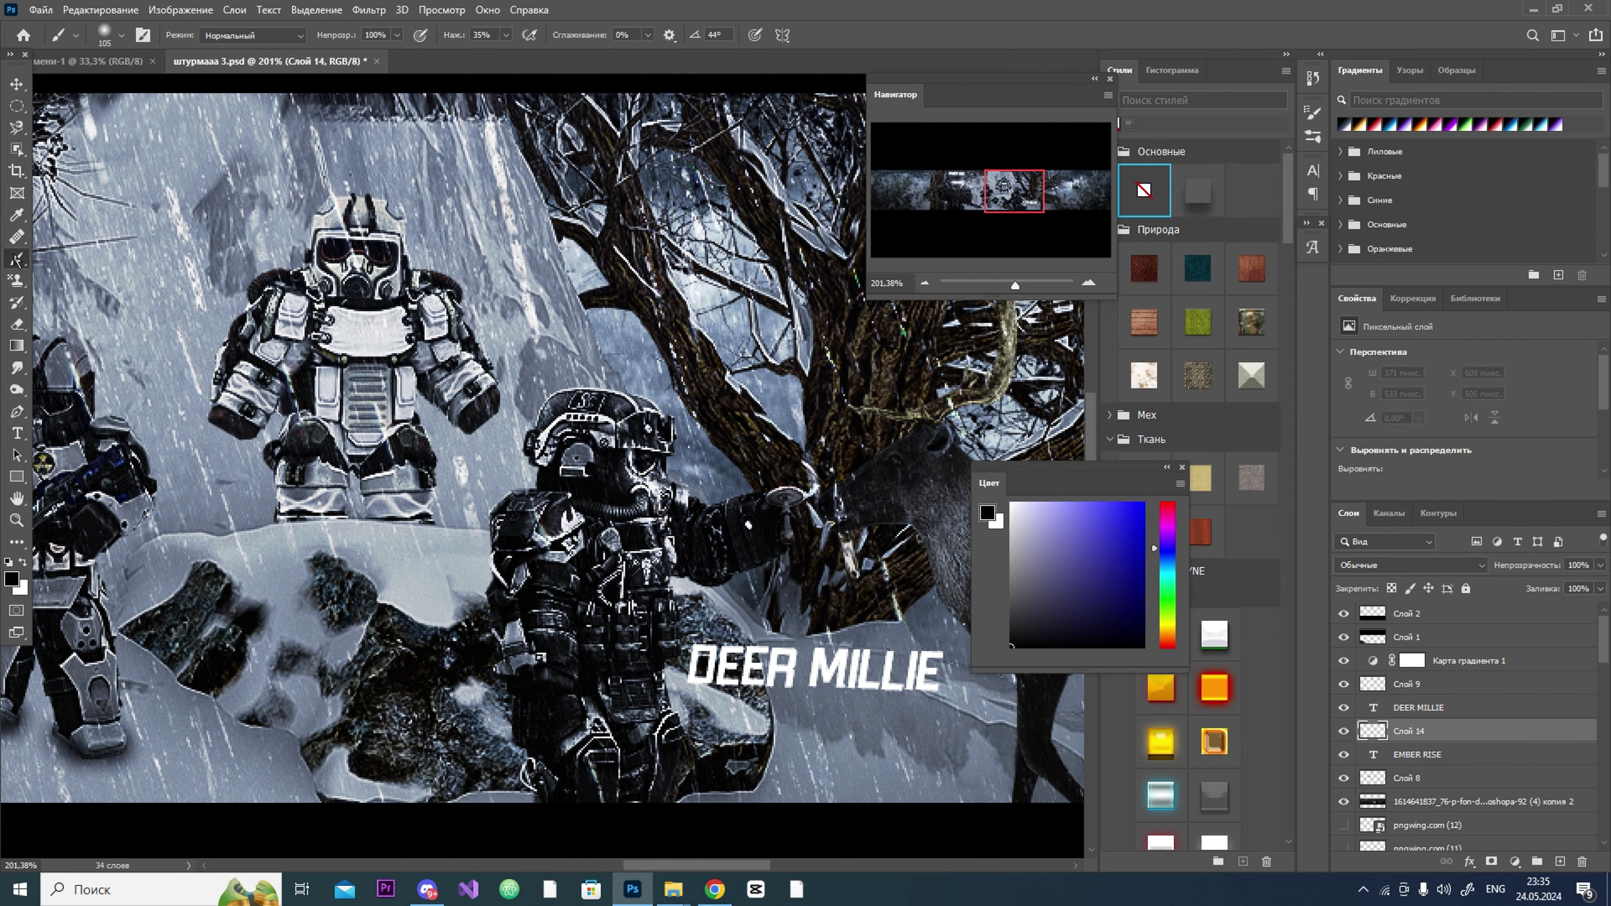
pyautogui.moveTo(825, 685)
pyautogui.mouseDown()
pyautogui.moveTo(912, 680)
pyautogui.moveTo(790, 676)
pyautogui.moveTo(847, 706)
pyautogui.mouseUp()
pyautogui.scroll(-10, 774, 576)
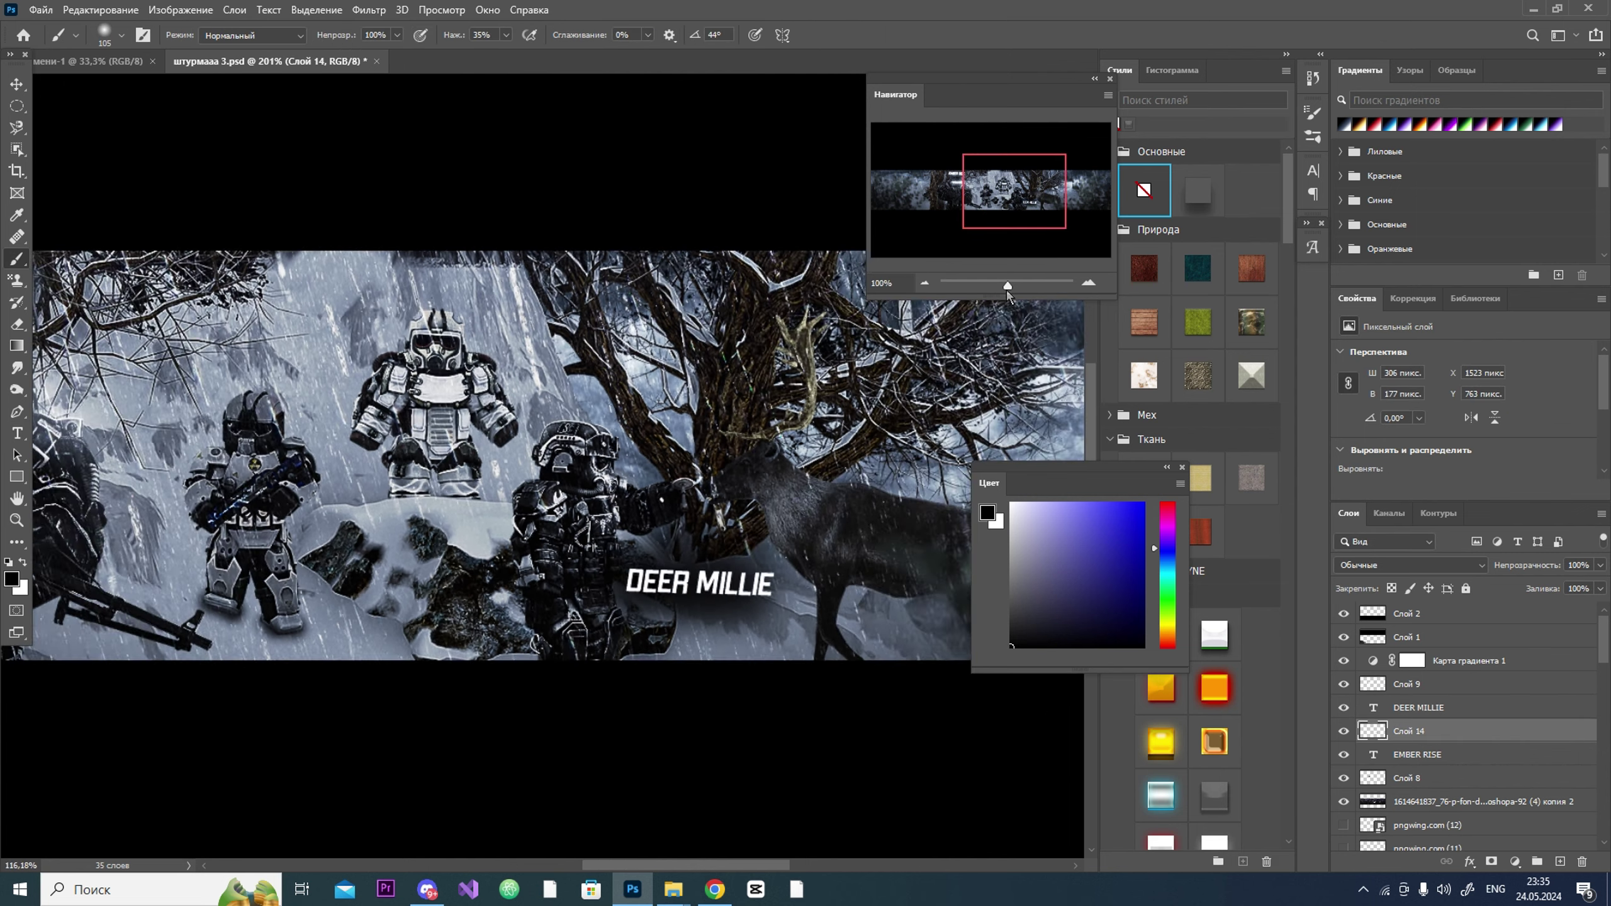
pyautogui.scroll(9, 409, 425)
# Step: Paint a white glow over DEER MILLIE on a new Linear Dodge (Add) layer above the text and lower its opacity to 84%
pyautogui.click(1560, 860)
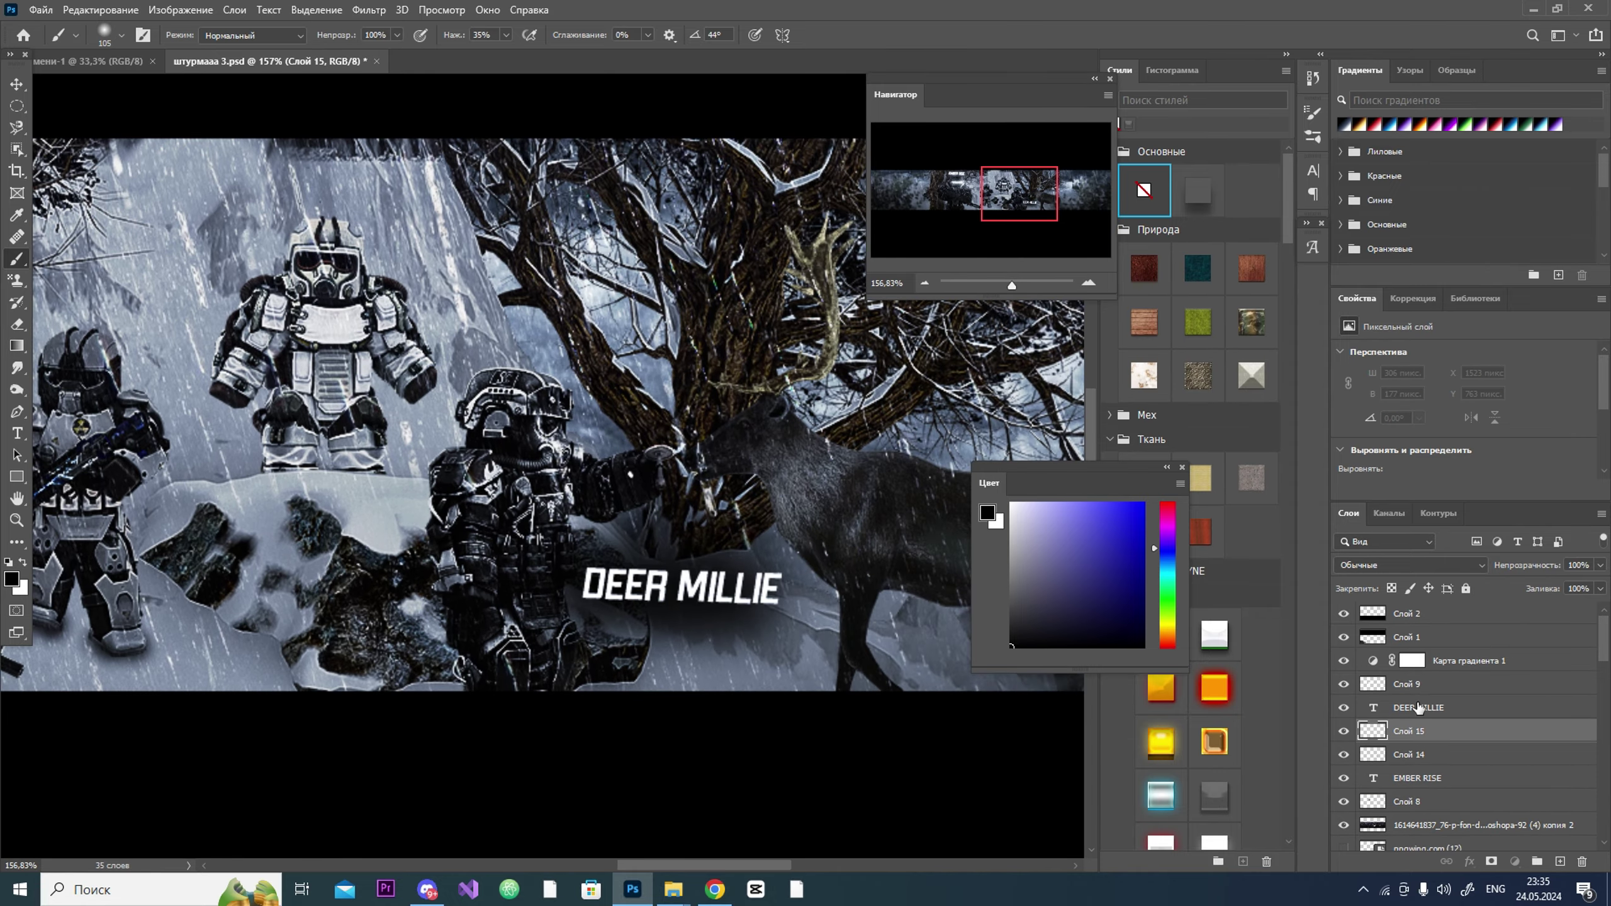
pyautogui.hotkey('ctrl', ']')
pyautogui.click(1409, 565)
pyautogui.click(1409, 616)
pyautogui.press('x')
pyautogui.click(634, 585)
pyautogui.moveTo(644, 587); pyautogui.dragTo(780, 594)
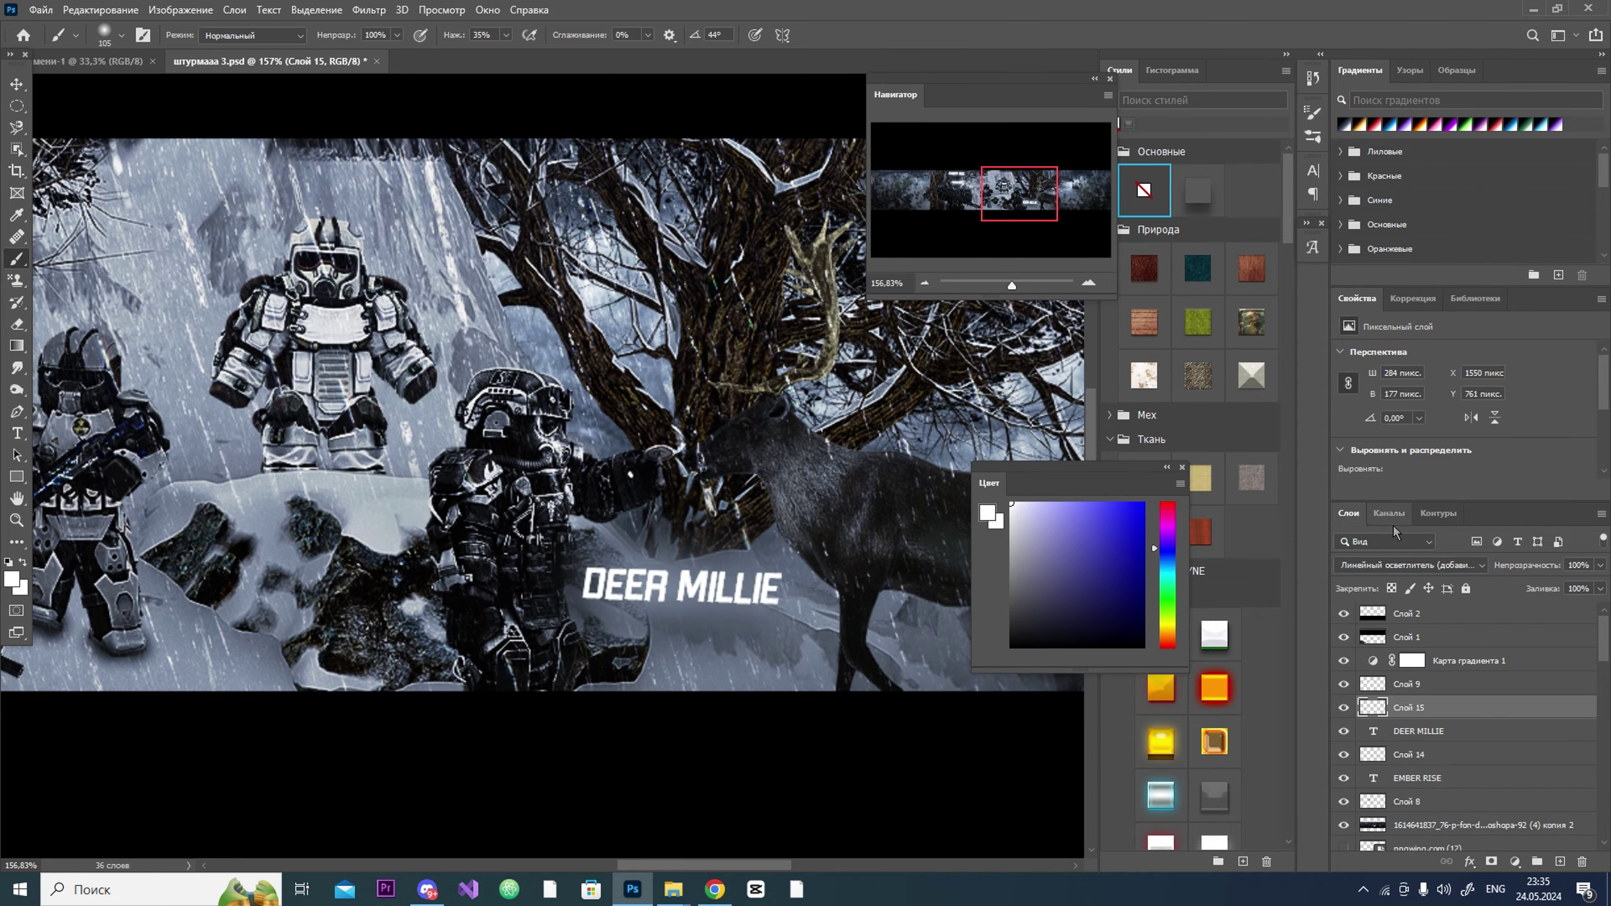
pyautogui.moveTo(1599, 565); pyautogui.dragTo(1580, 587)
pyautogui.moveTo(1012, 285); pyautogui.dragTo(1009, 286)
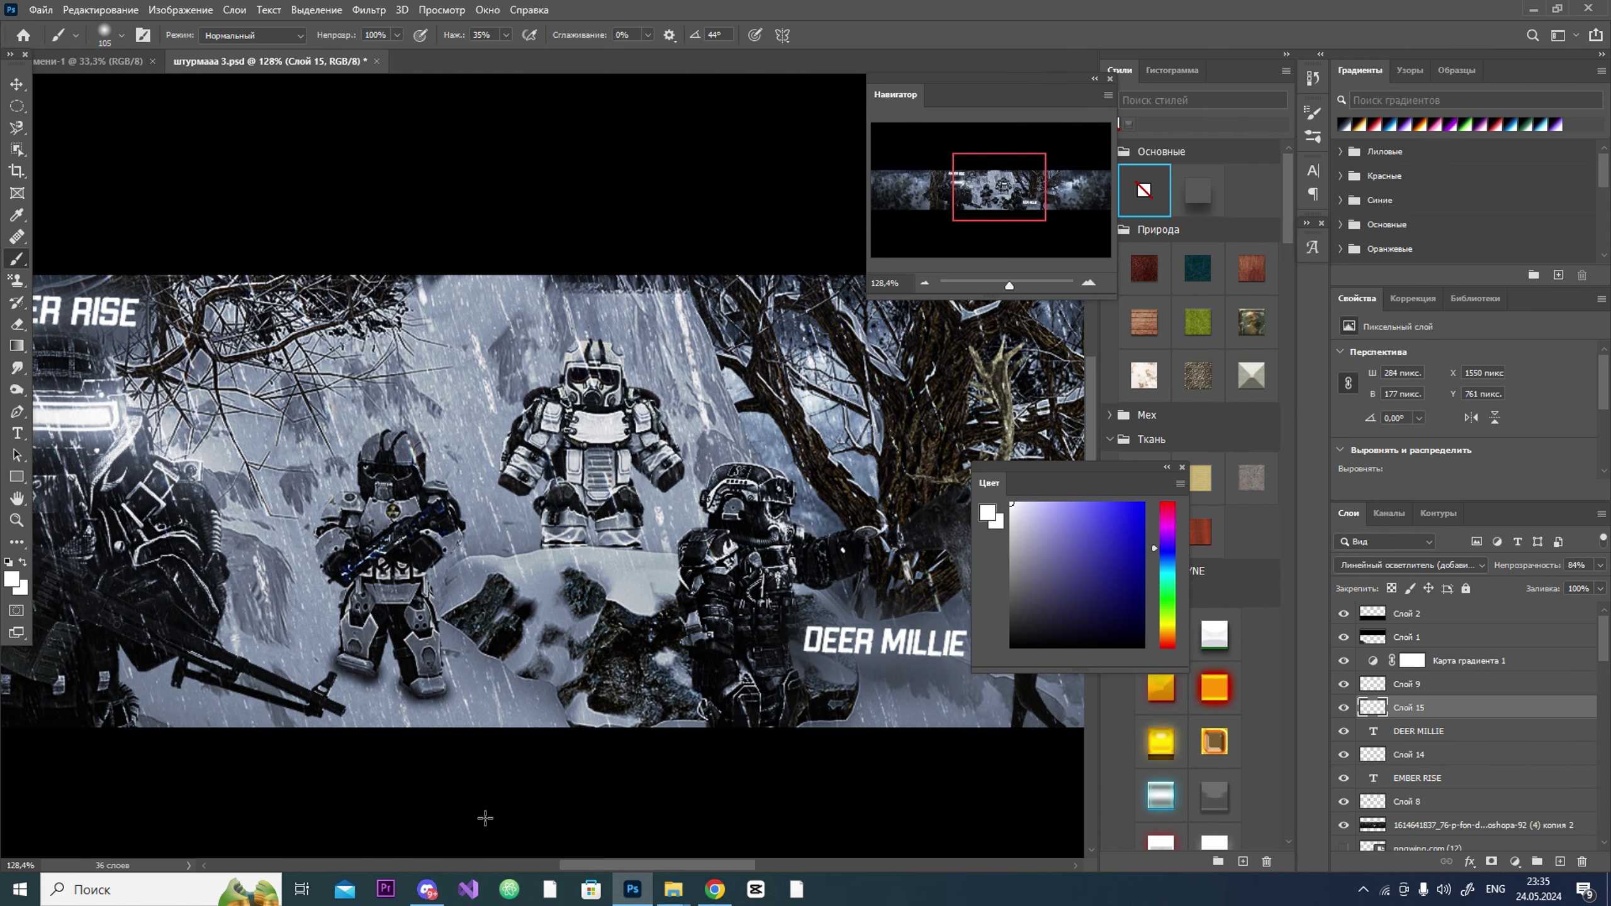
# Step: Paste another copy of the EMBER RISE text above the Слой 15 glow layer and replace its wording with the white-armoured character's name
pyautogui.click(1419, 732)
pyautogui.click(1440, 706)
pyautogui.hotkey('ctrl', 'v')
pyautogui.press('t')
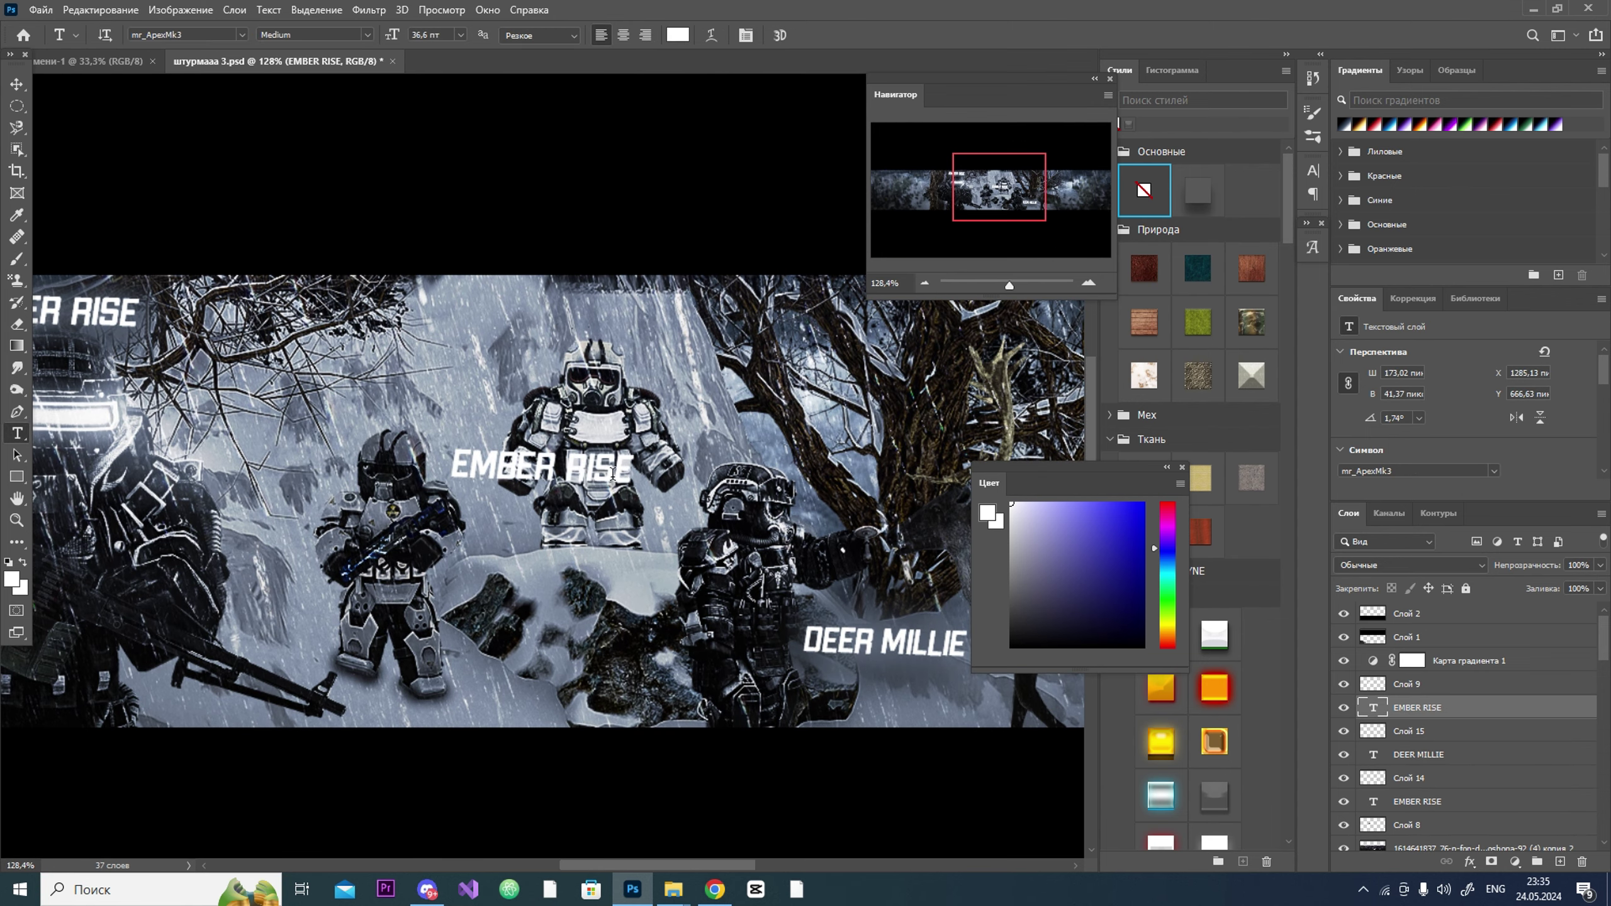
pyautogui.click(636, 469)
pyautogui.press('BackSpace')
pyautogui.hotkey('ctrl', 'a')
pyautogui.write('Nicolas Wilde')
pyautogui.click(807, 35)
# Step: Shrink the new name text to 21,45 pt and position it above the white-armoured character's head
pyautogui.hotkey('ctrl', 't')
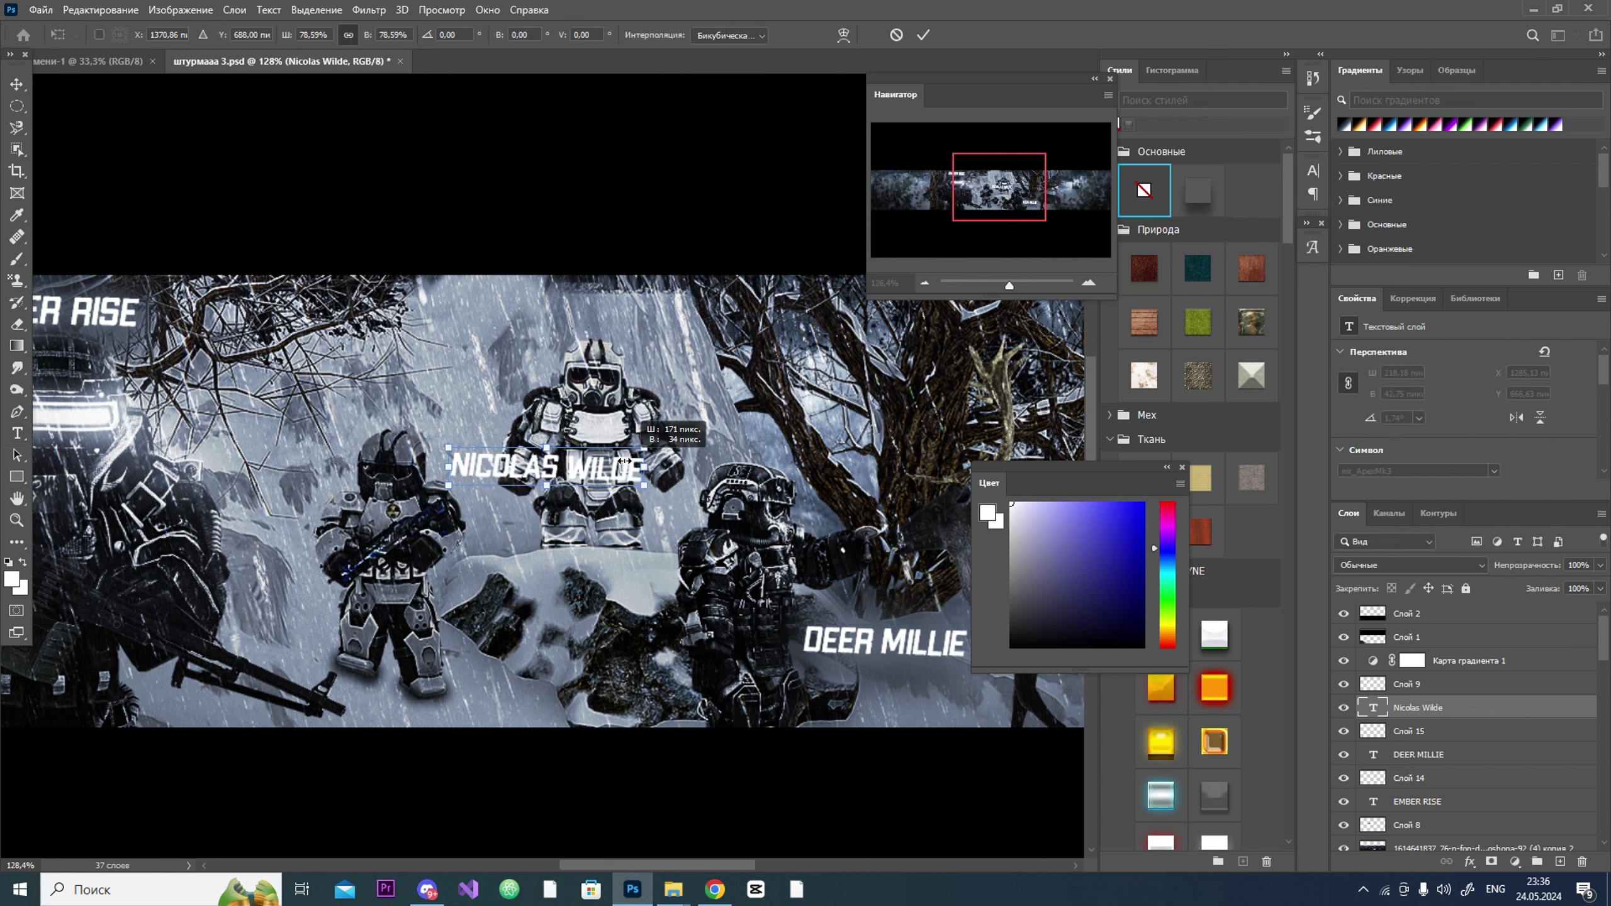
pyautogui.moveTo(706, 493); pyautogui.dragTo(637, 474)
pyautogui.moveTo(576, 440); pyautogui.dragTo(635, 325)
pyautogui.press('Return')
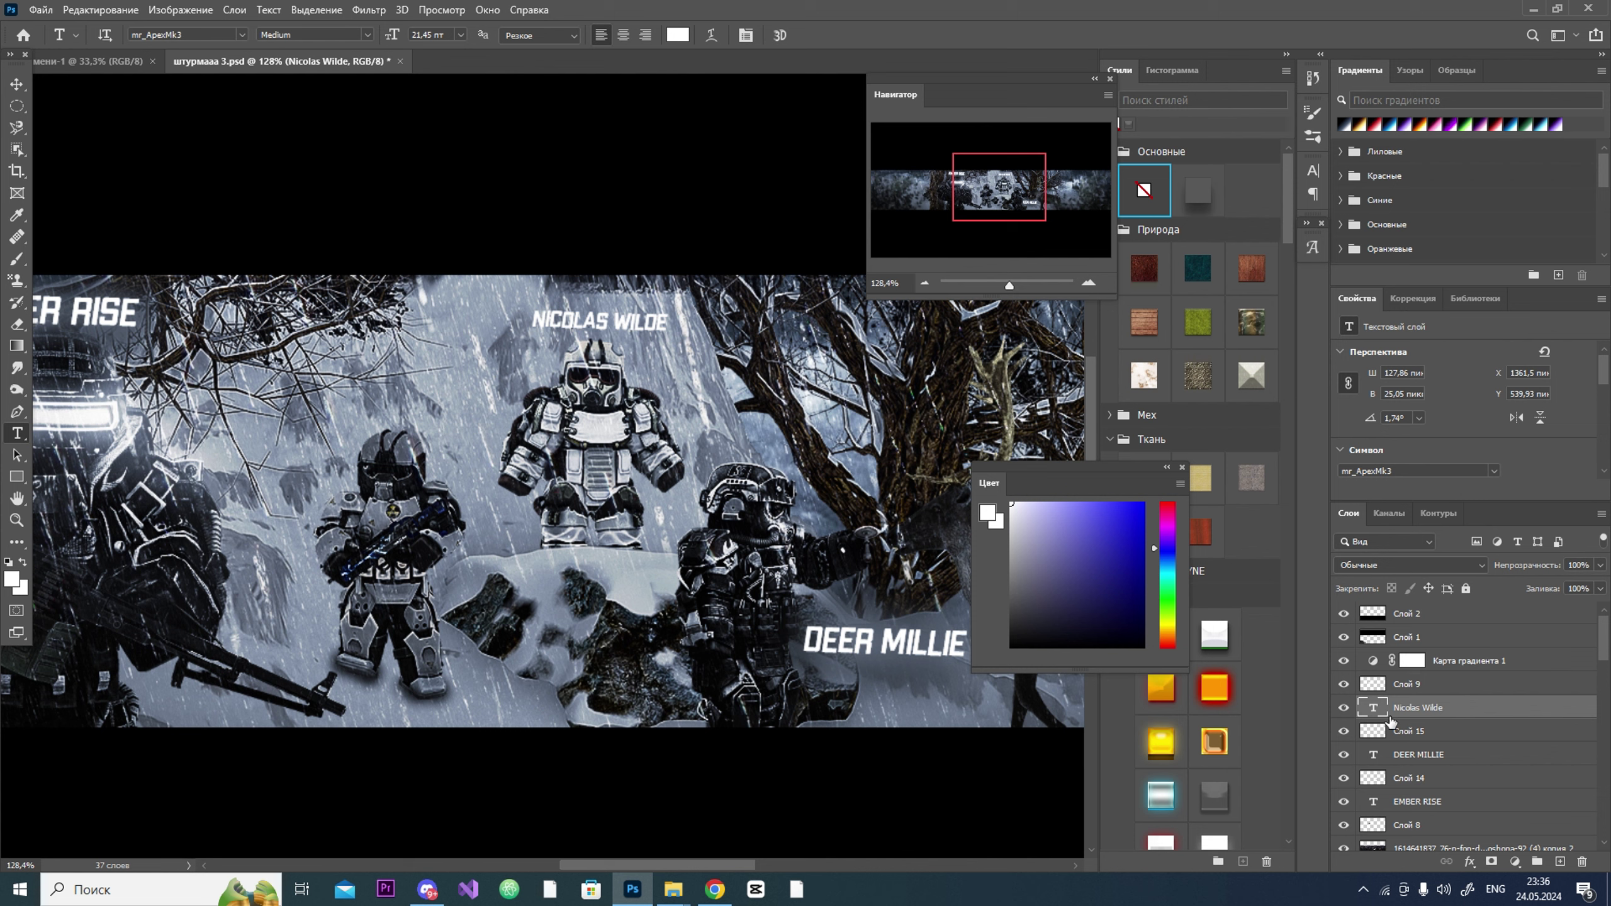
# Step: Add a layer beneath the white-armoured character's name and paint a soft black shadow behind it with a 73 px brush
pyautogui.click(1389, 730)
pyautogui.hotkey('ctrl', 'shift', 'alt', 'n')
pyautogui.press('d')
pyautogui.press('b')
pyautogui.rightClick(143, 88)
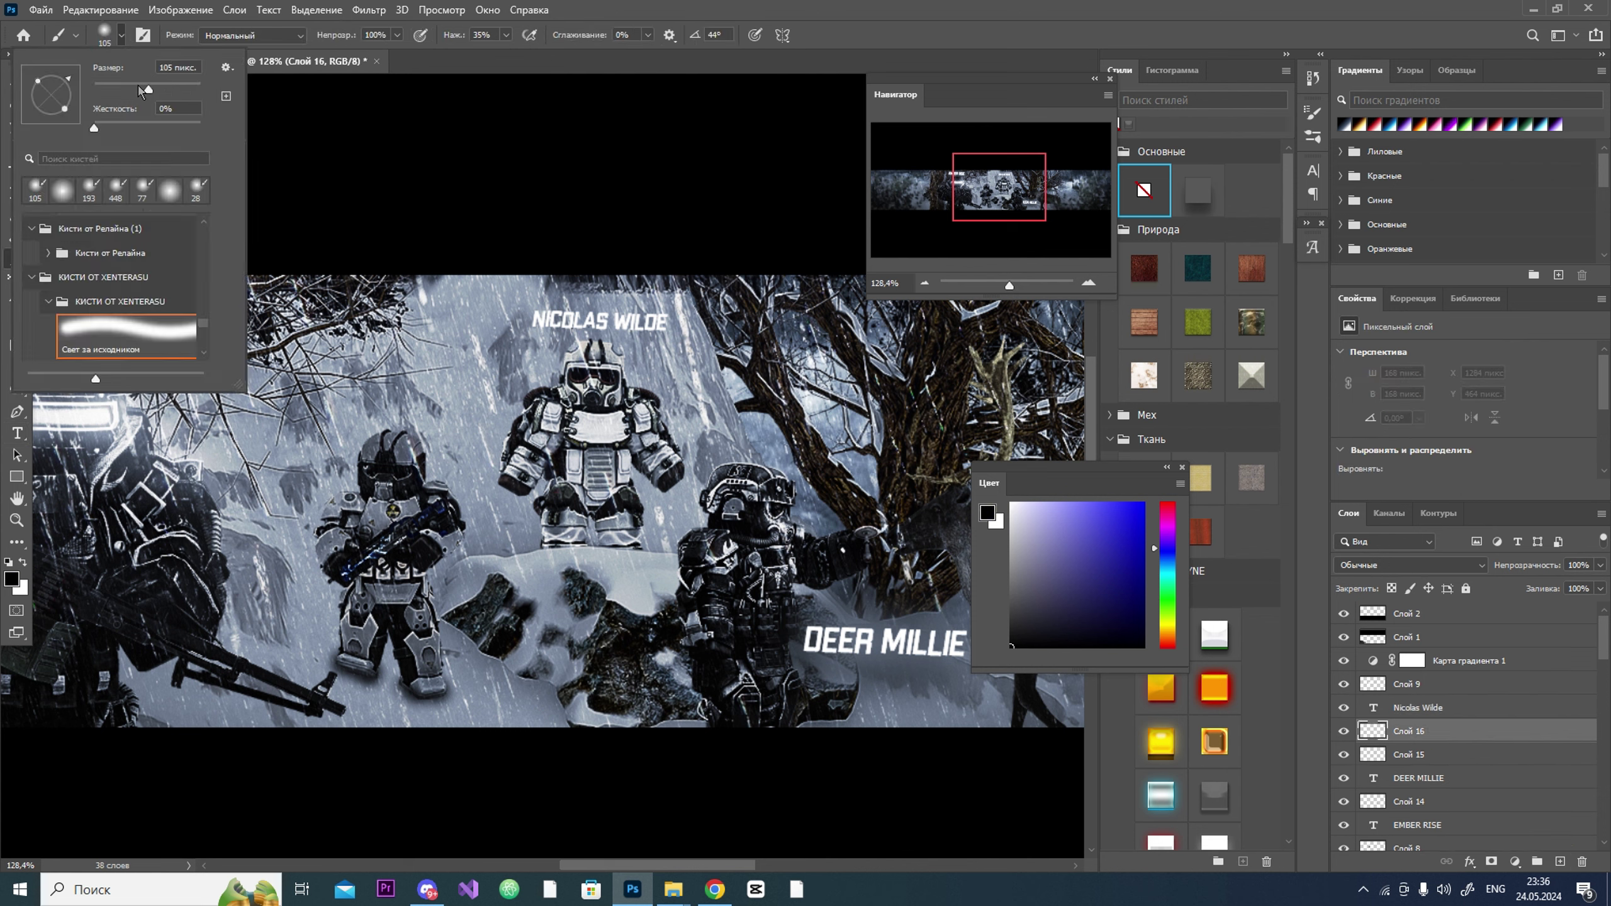
pyautogui.moveTo(142, 88); pyautogui.dragTo(135, 89)
pyautogui.click(480, 243)
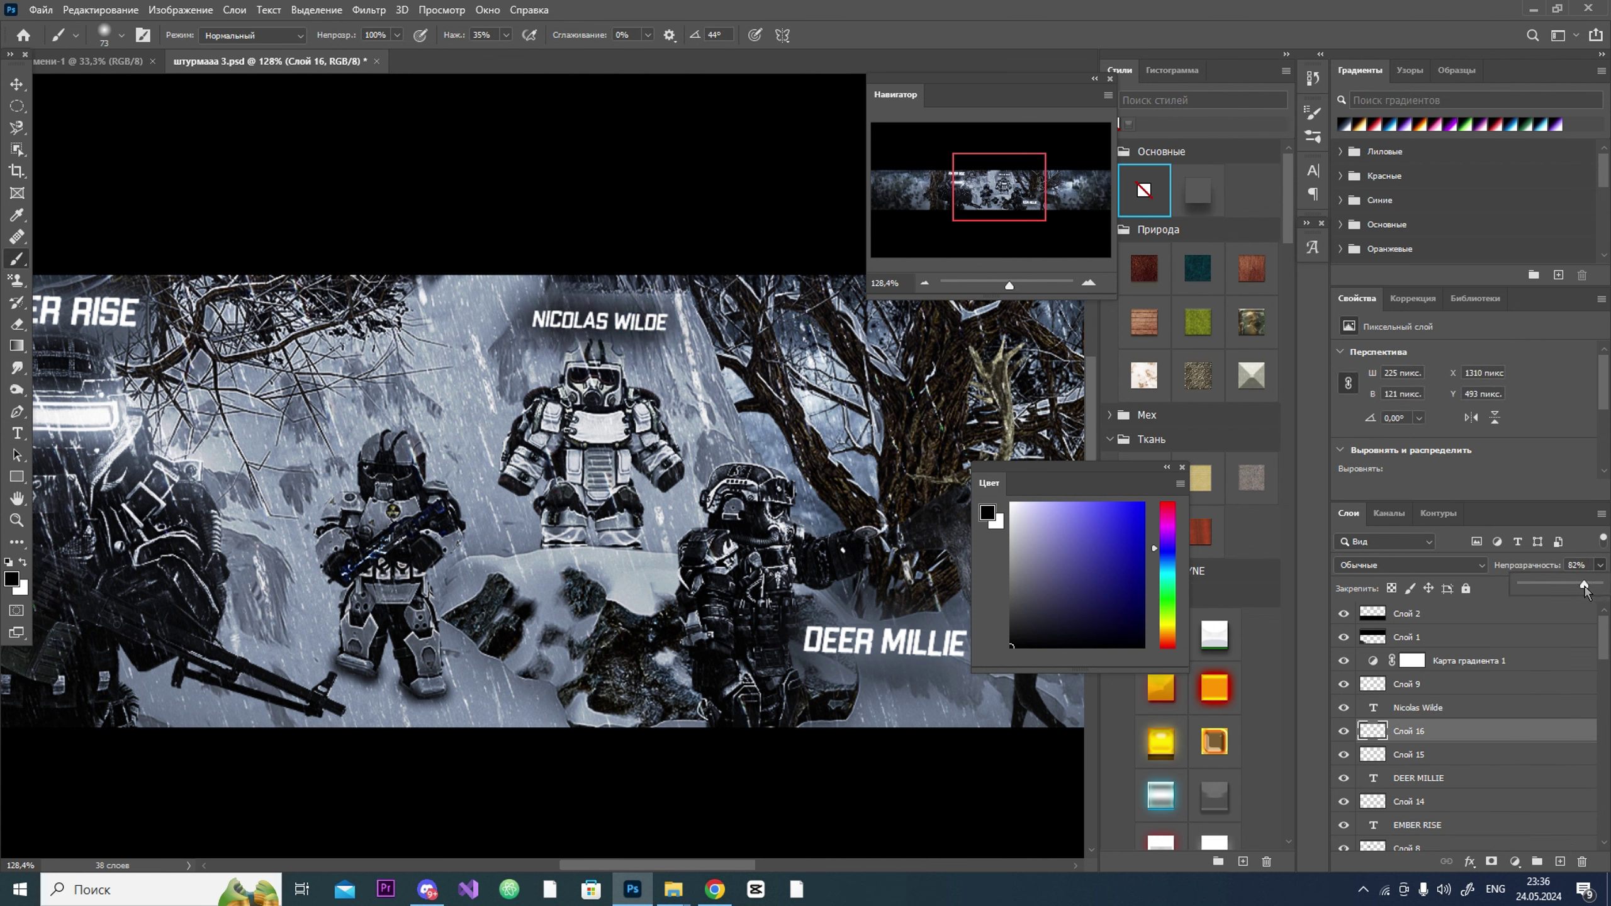
# Step: Replace the shadow on Слой 16 behind the white-armoured character's name with one painted using a 40 px soft brush, at 89% layer opacity
pyautogui.click(1423, 736)
pyautogui.click(104, 35)
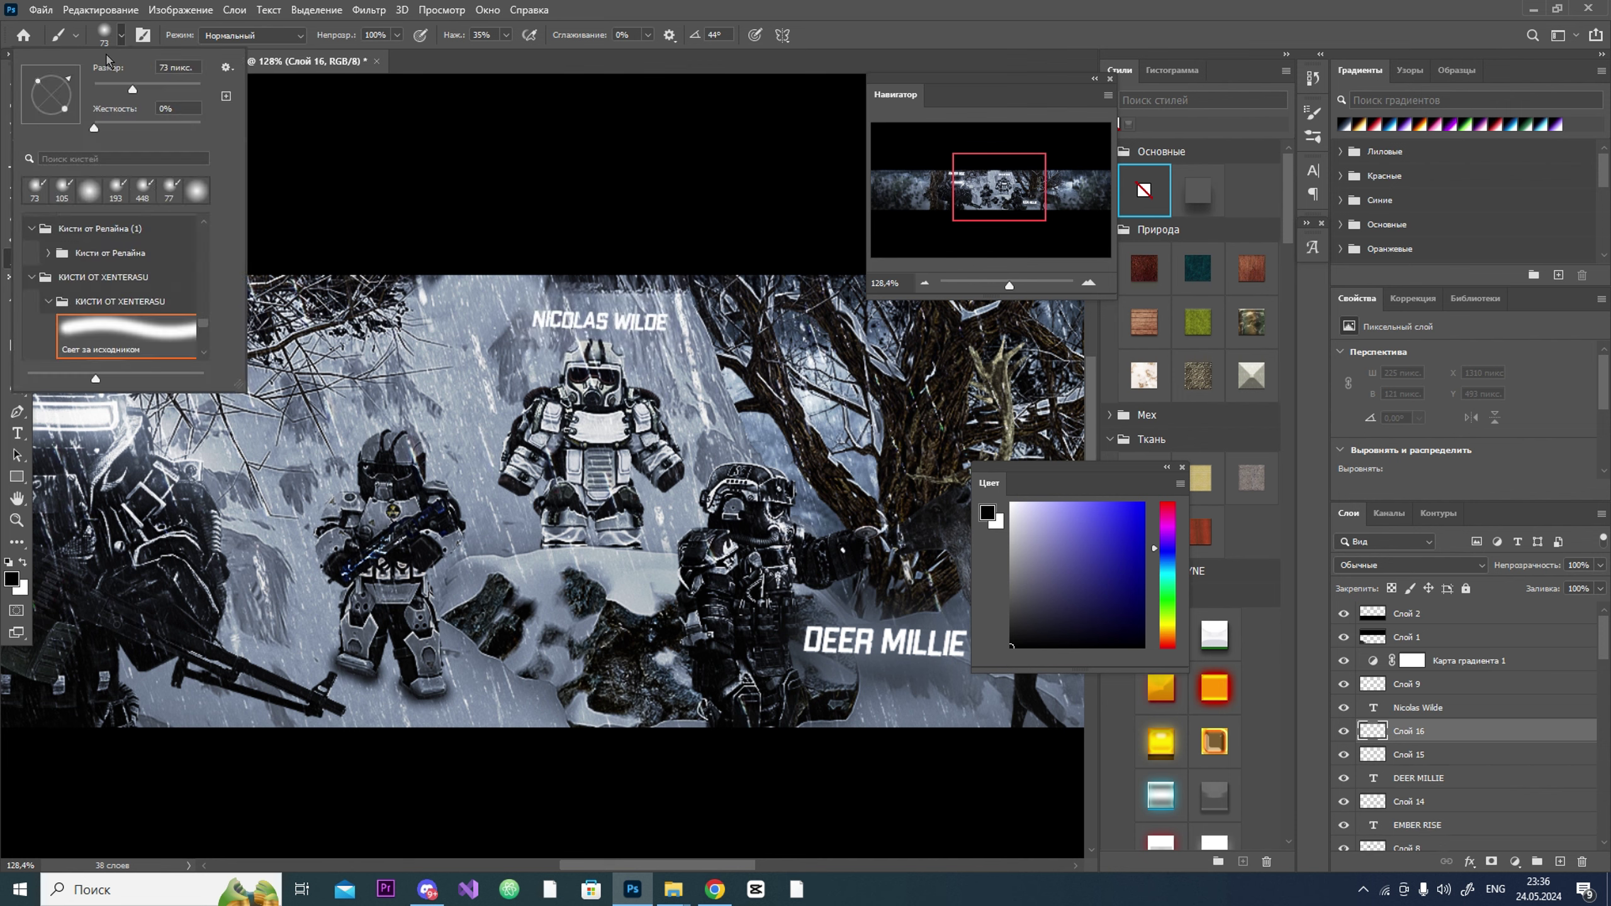
pyautogui.click(551, 320)
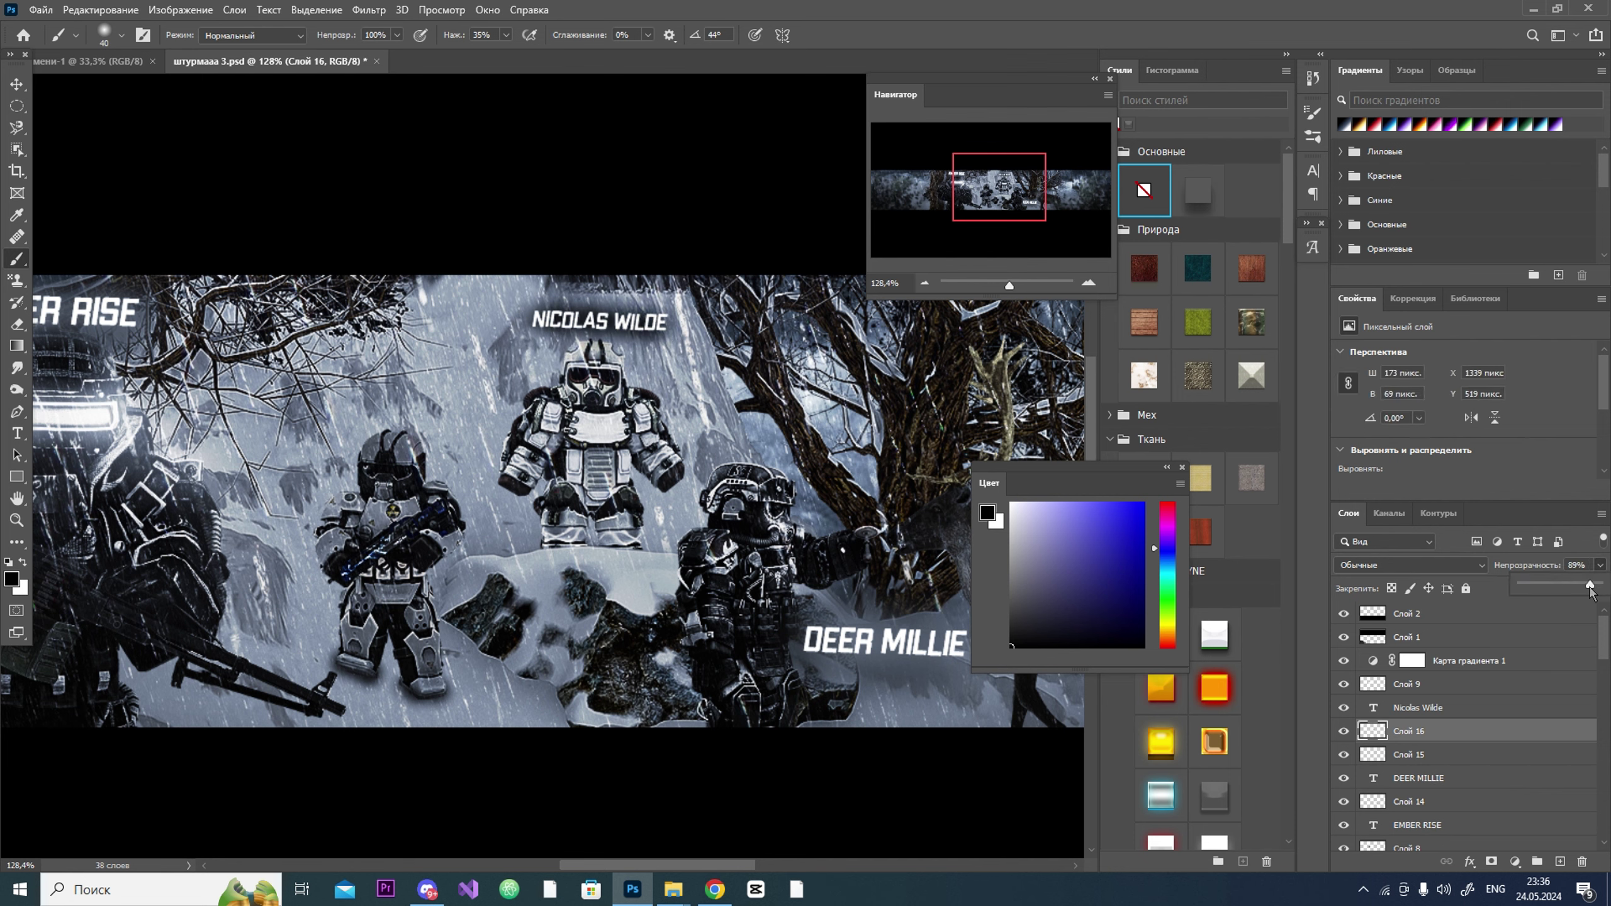
# Step: Paint a white glow over that name on a new Linear Dodge (Add) layer at 84% opacity, and set the Слой 16 shadow to 80%
pyautogui.click(1559, 861)
pyautogui.click(1408, 565)
pyautogui.click(1405, 794)
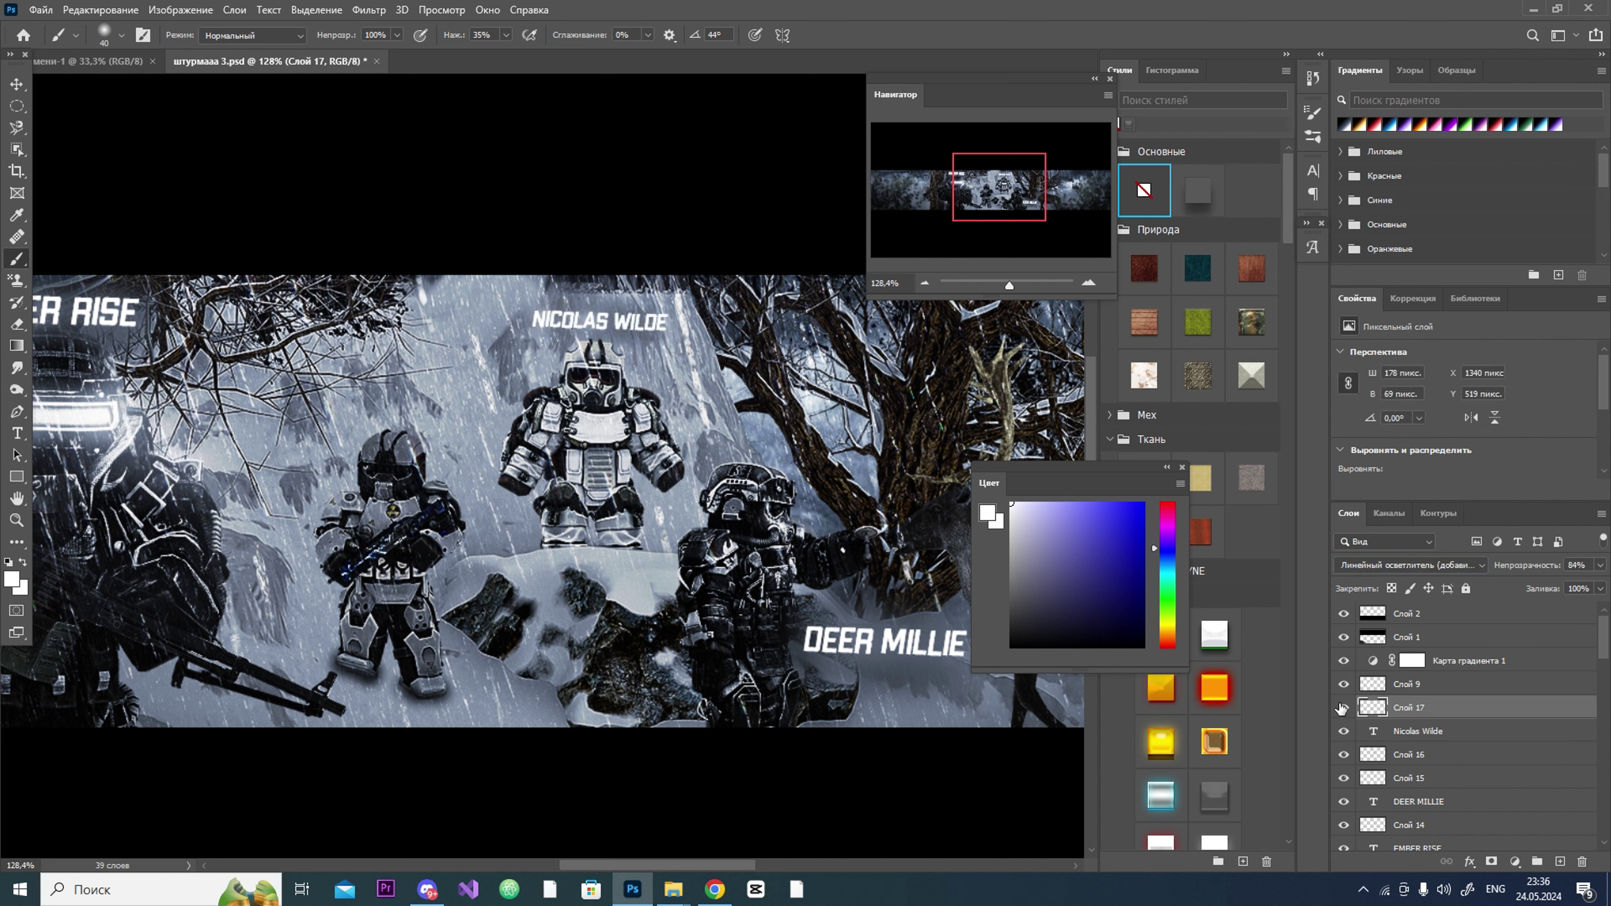
pyautogui.hotkey('alt', '[')
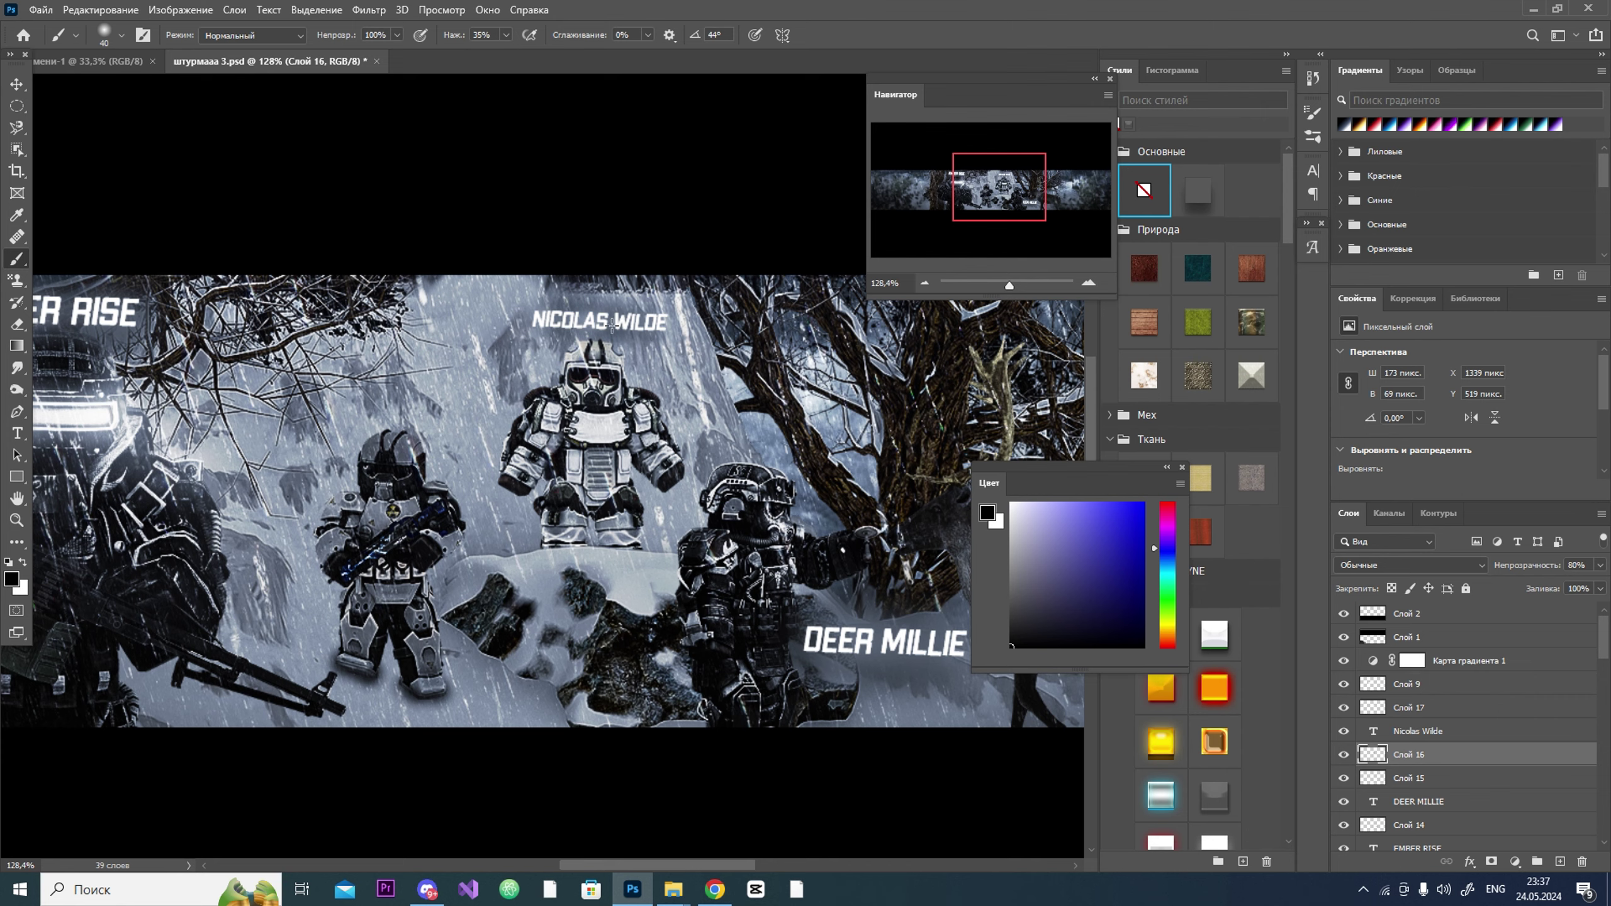
pyautogui.moveTo(1011, 281)
pyautogui.mouseDown()
pyautogui.moveTo(997, 286)
pyautogui.moveTo(1013, 285)
pyautogui.mouseUp()
pyautogui.click(1417, 709)
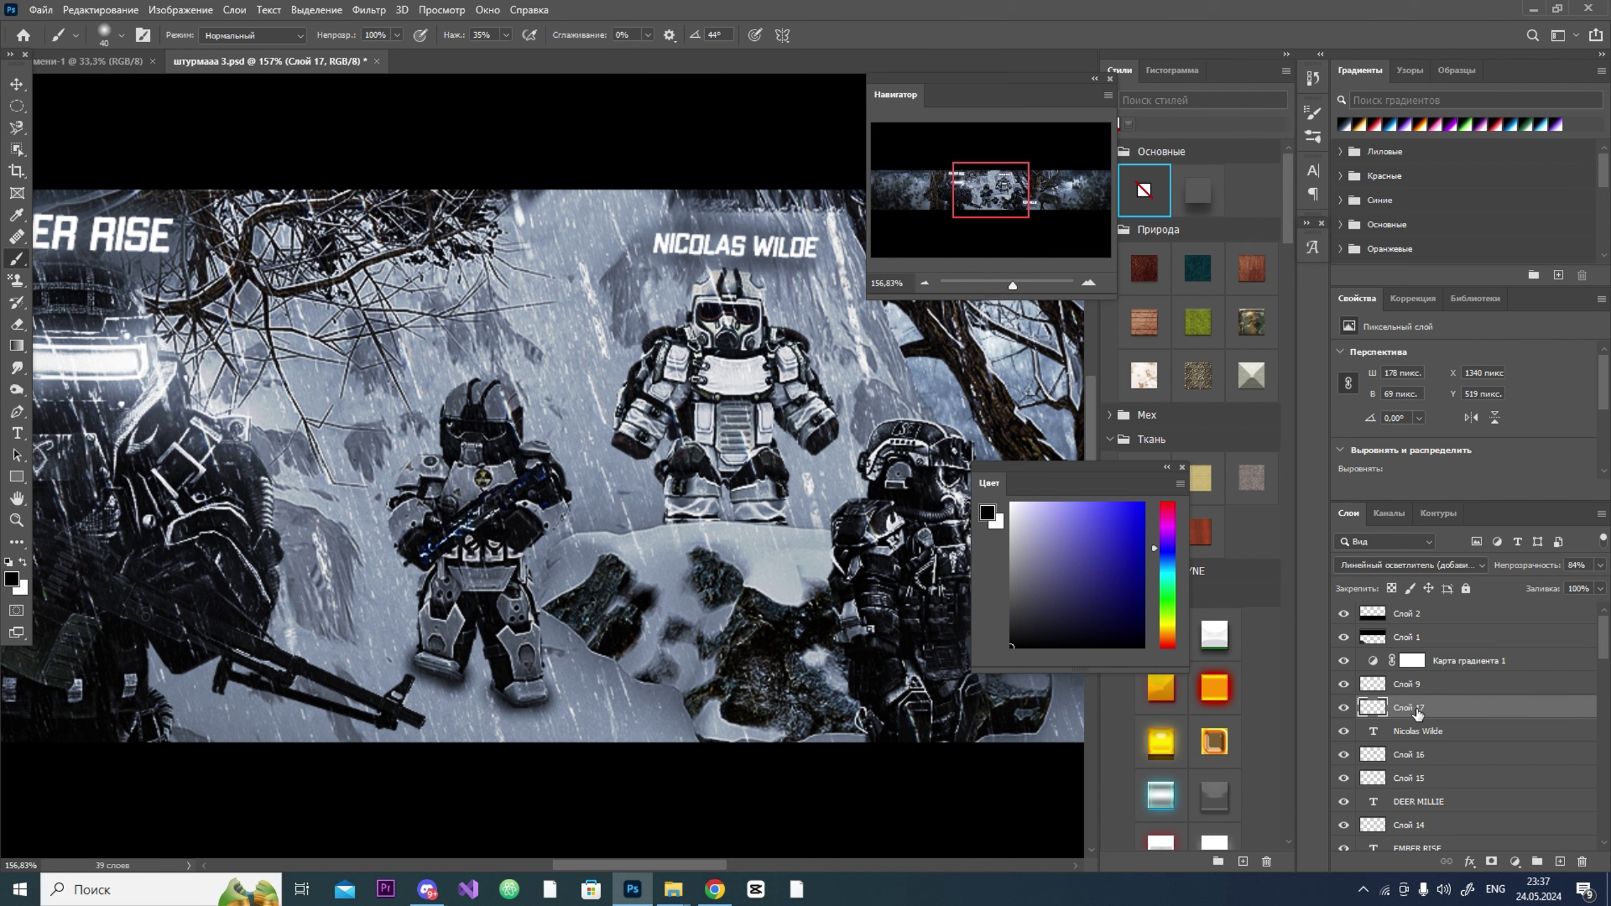
pyautogui.moveTo(1440, 732); pyautogui.dragTo(1433, 698)
pyautogui.hscroll(1, 593, 458)
pyautogui.press('t')
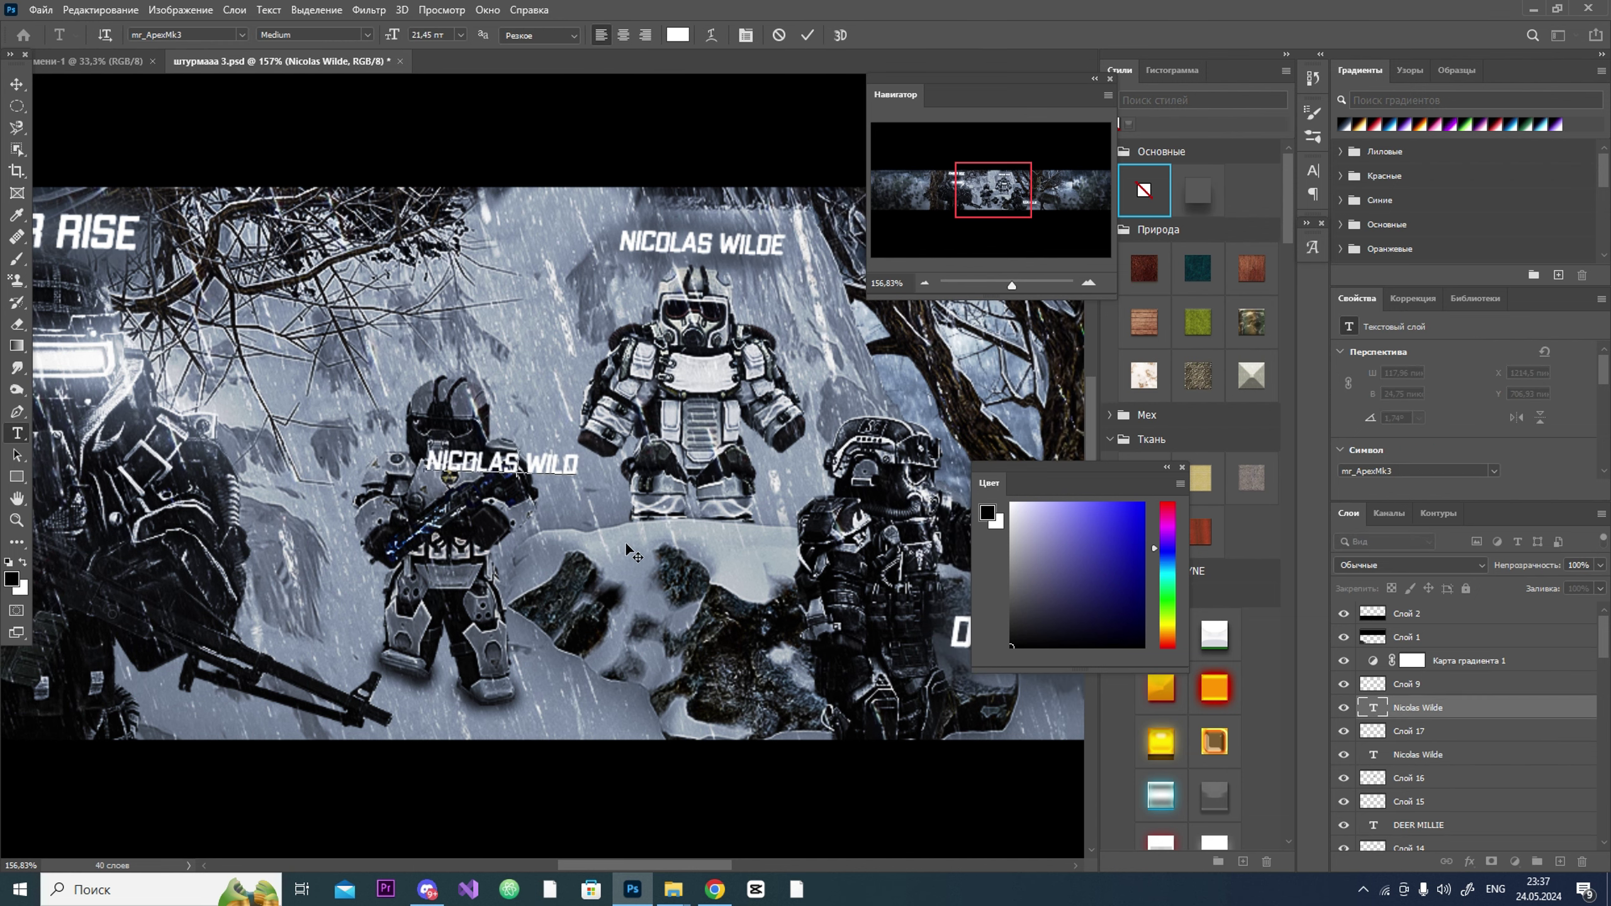
pyautogui.press('Escape')
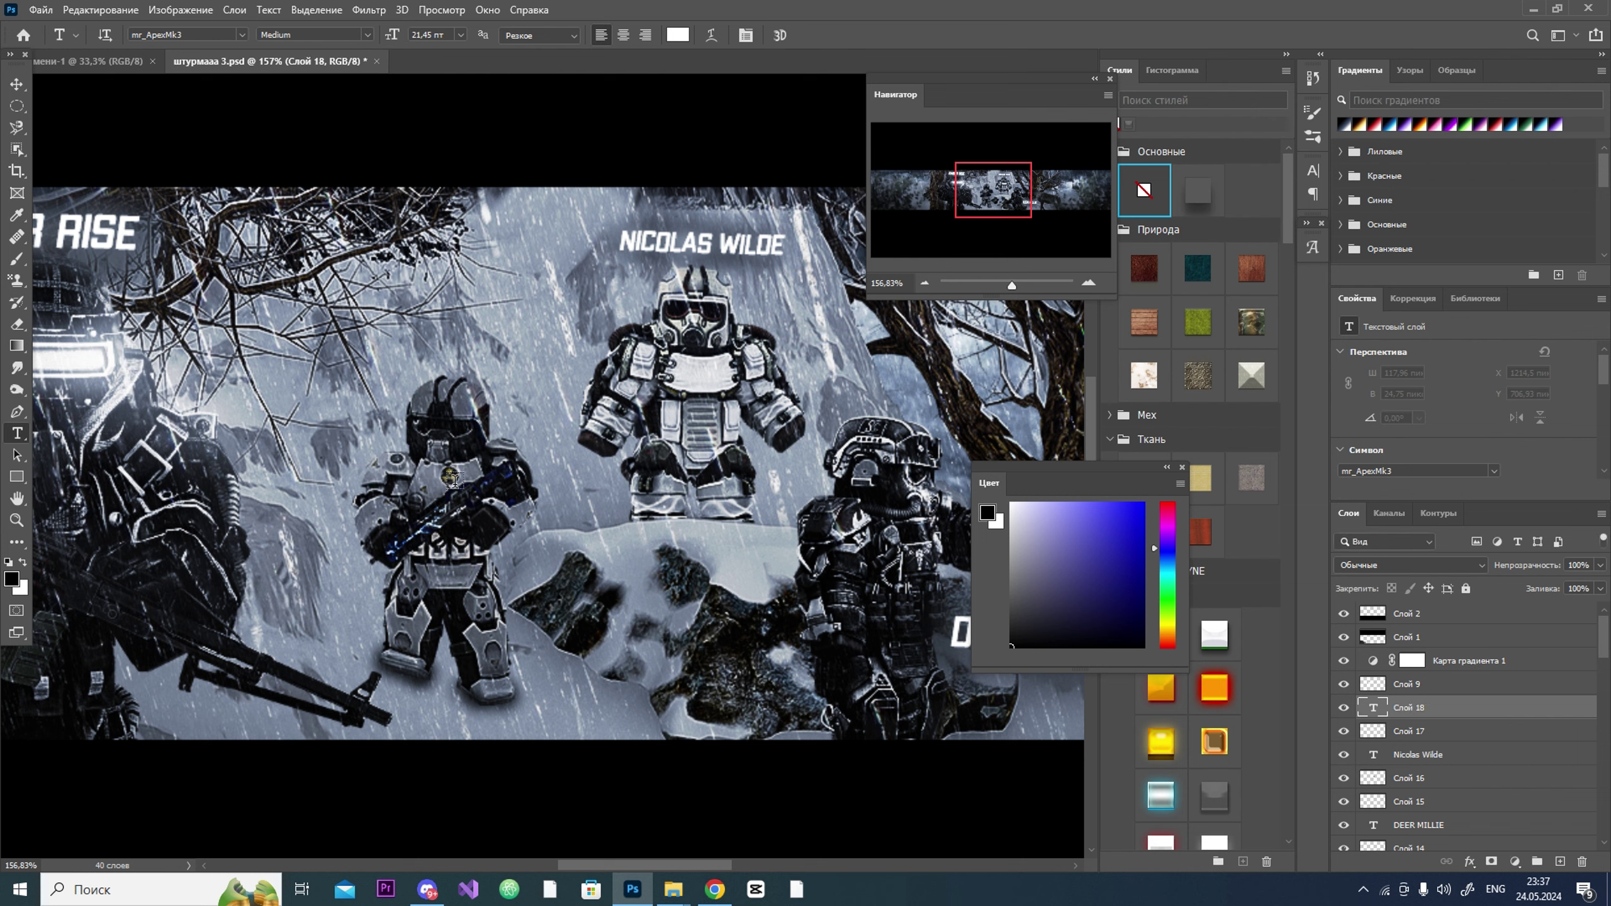
pyautogui.click(958, 605)
pyautogui.press('Escape')
# Step: Add a text layer with the rifle-holding character's name, scaled to about 16% and slightly tilted, above that character's head
pyautogui.click(587, 448)
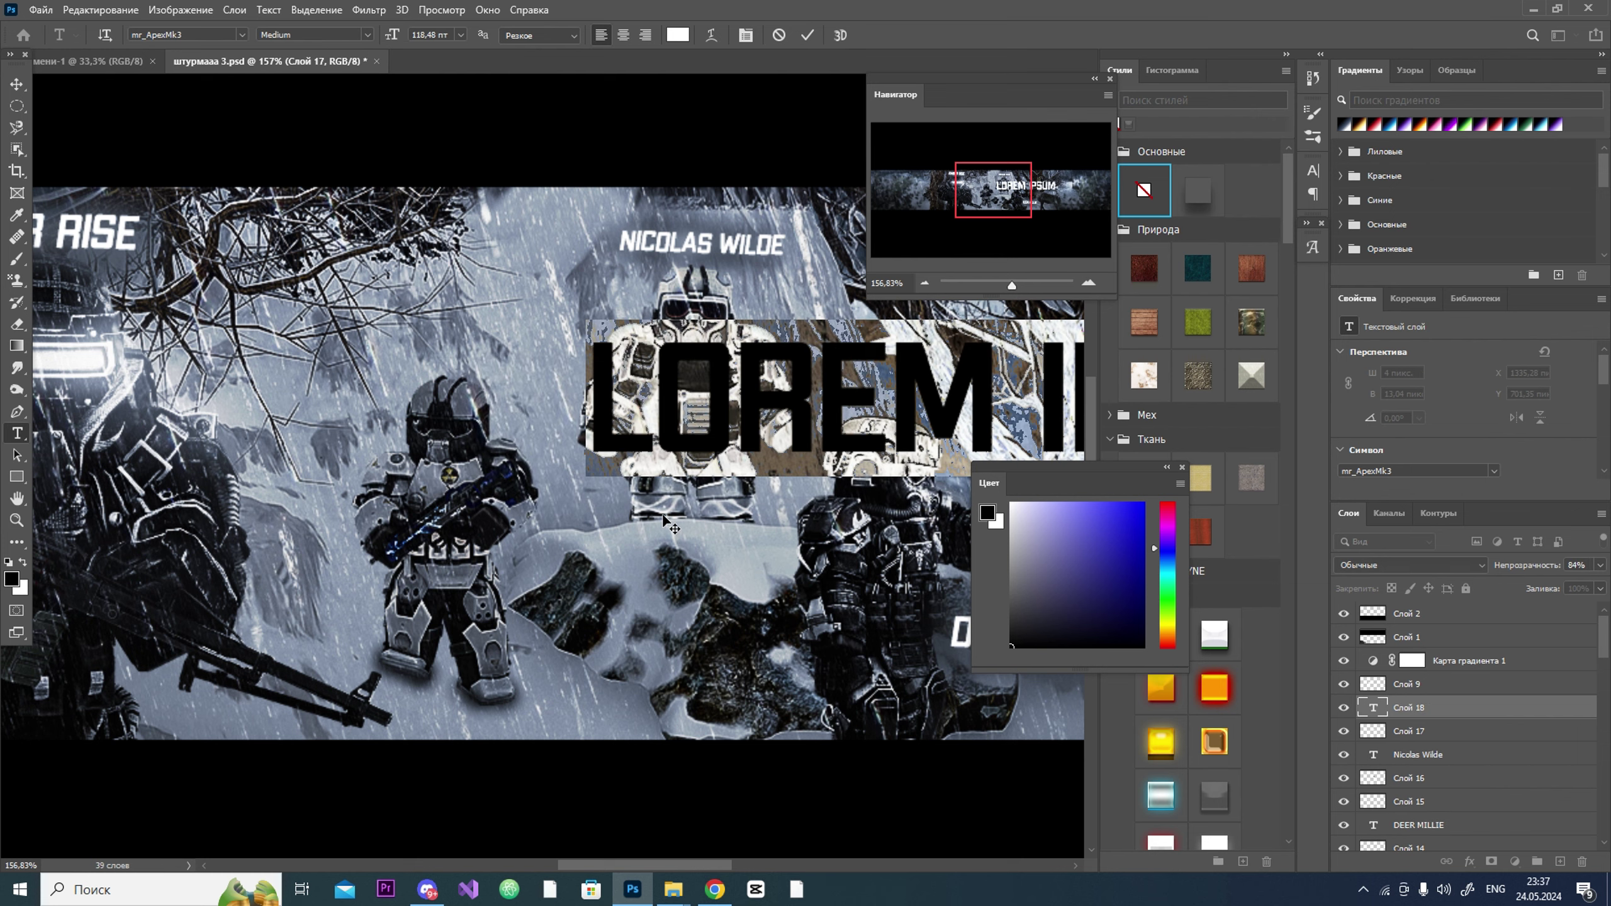
pyautogui.press('BackSpace')
pyautogui.write('Rick Konor')
pyautogui.moveTo(666, 388); pyautogui.dragTo(516, 323)
pyautogui.scroll(3, 542, 446)
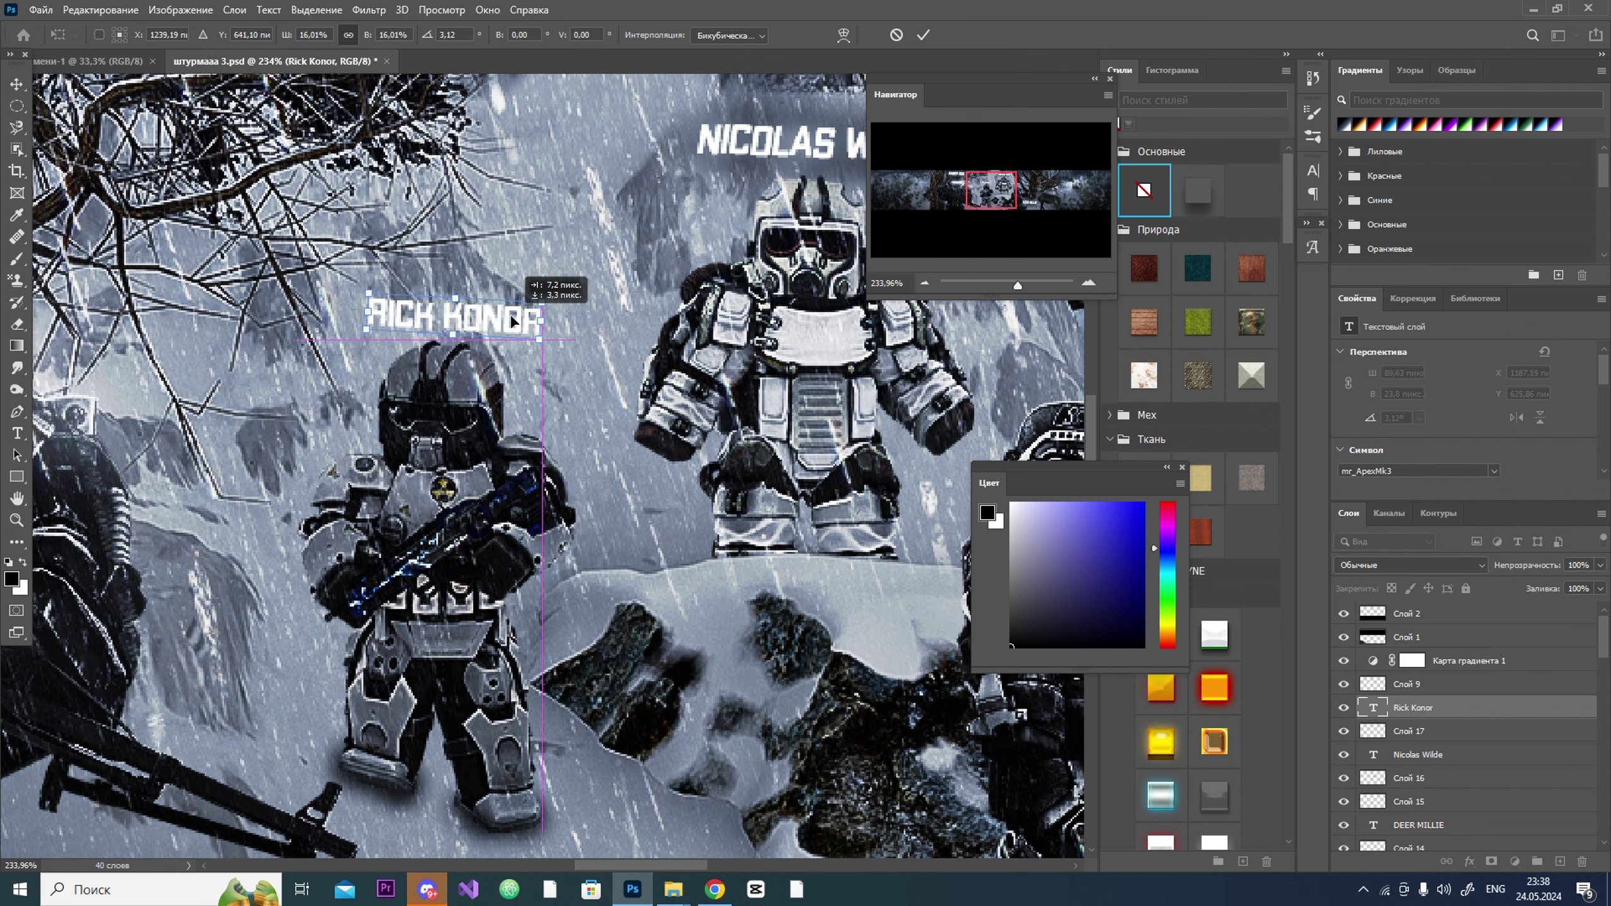
pyautogui.press('Return')
# Step: Add a layer beneath the rifle-holding character's name and paint a soft black shadow behind it at 75% layer opacity
pyautogui.keyDown('ctrl'); pyautogui.click(1559, 861); pyautogui.keyUp('ctrl')
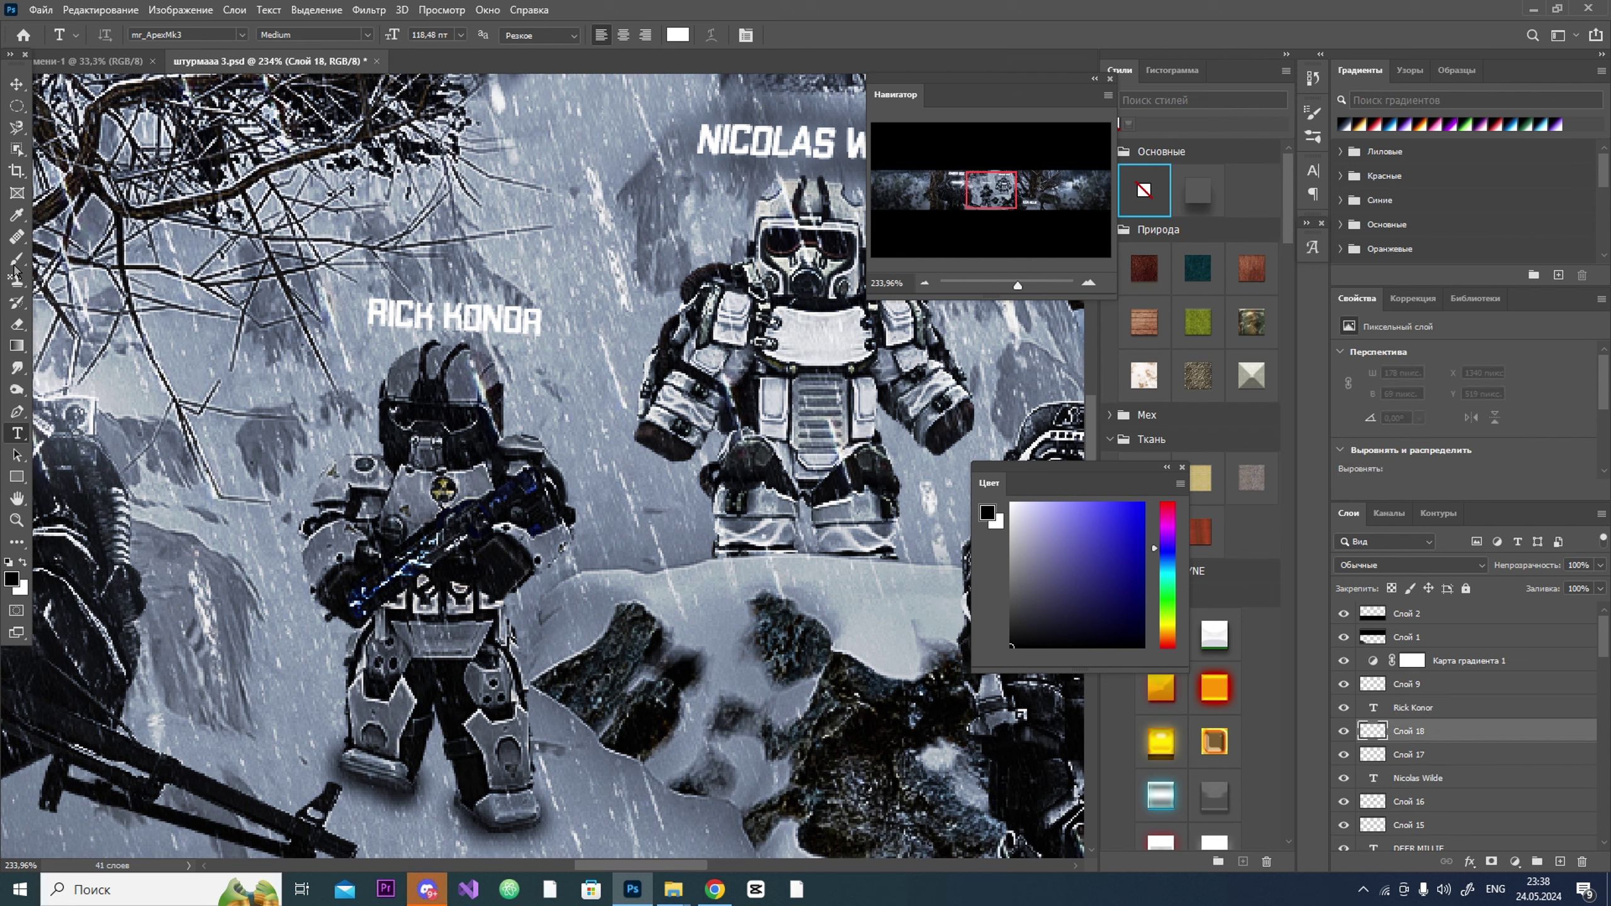
pyautogui.press('b')
pyautogui.moveTo(358, 317)
pyautogui.mouseDown()
pyautogui.moveTo(401, 318)
pyautogui.moveTo(367, 313)
pyautogui.mouseUp()
pyautogui.press('x')
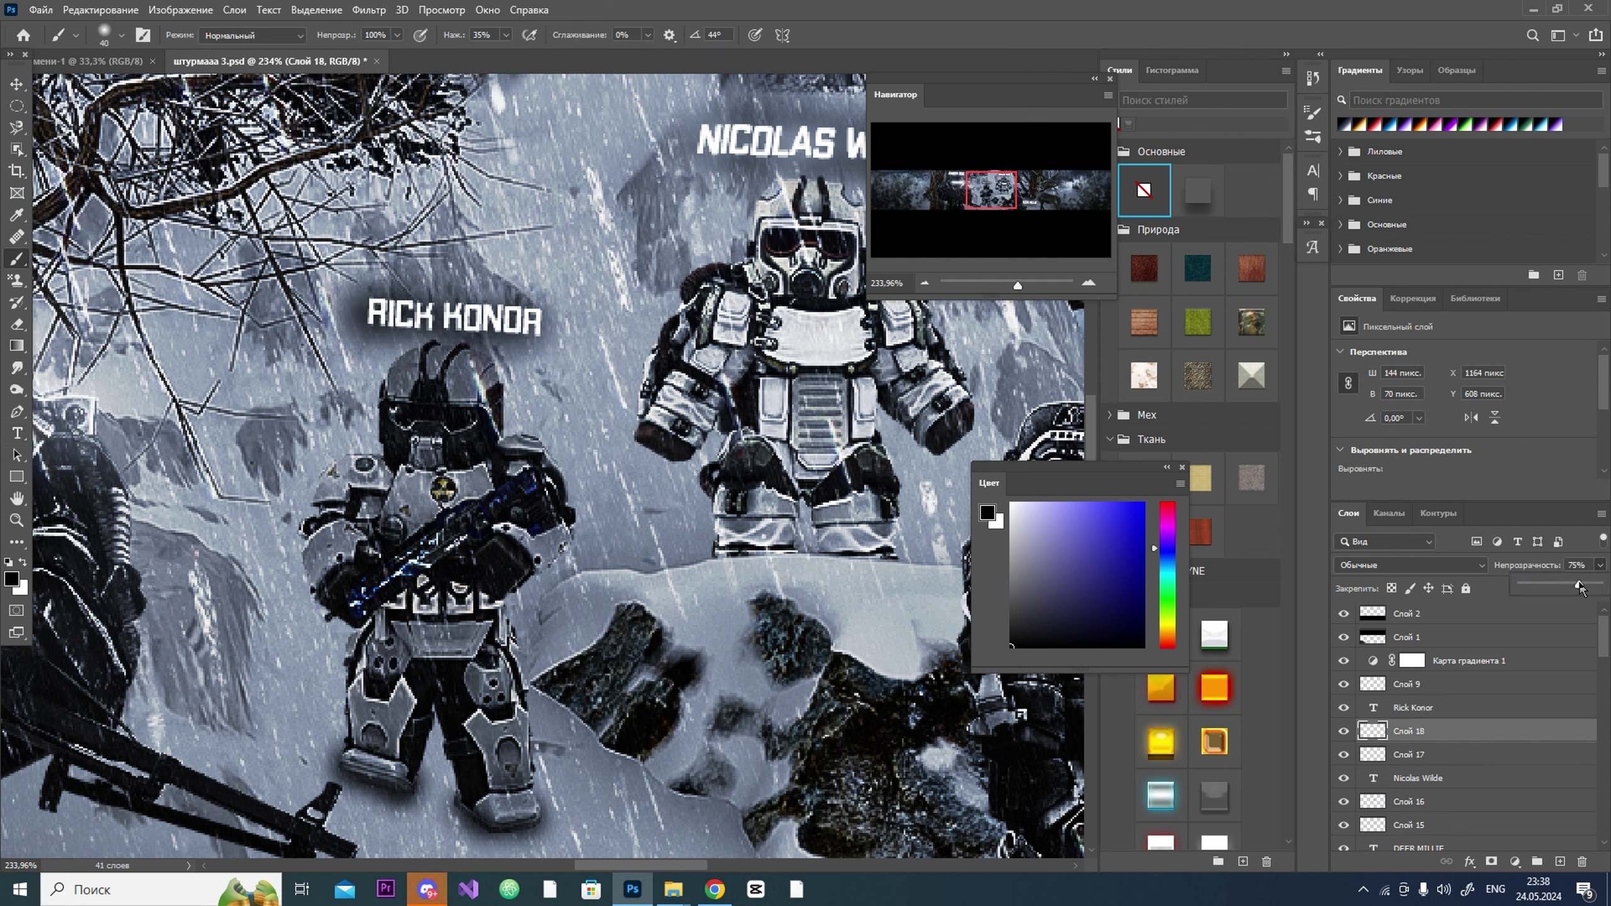
# Step: Paint a white glow over the rifle-holding character's name on a new Linear Dodge (Add) layer above the text and lower its opacity
pyautogui.click(1427, 709)
pyautogui.click(1560, 861)
pyautogui.click(1407, 565)
pyautogui.click(1395, 654)
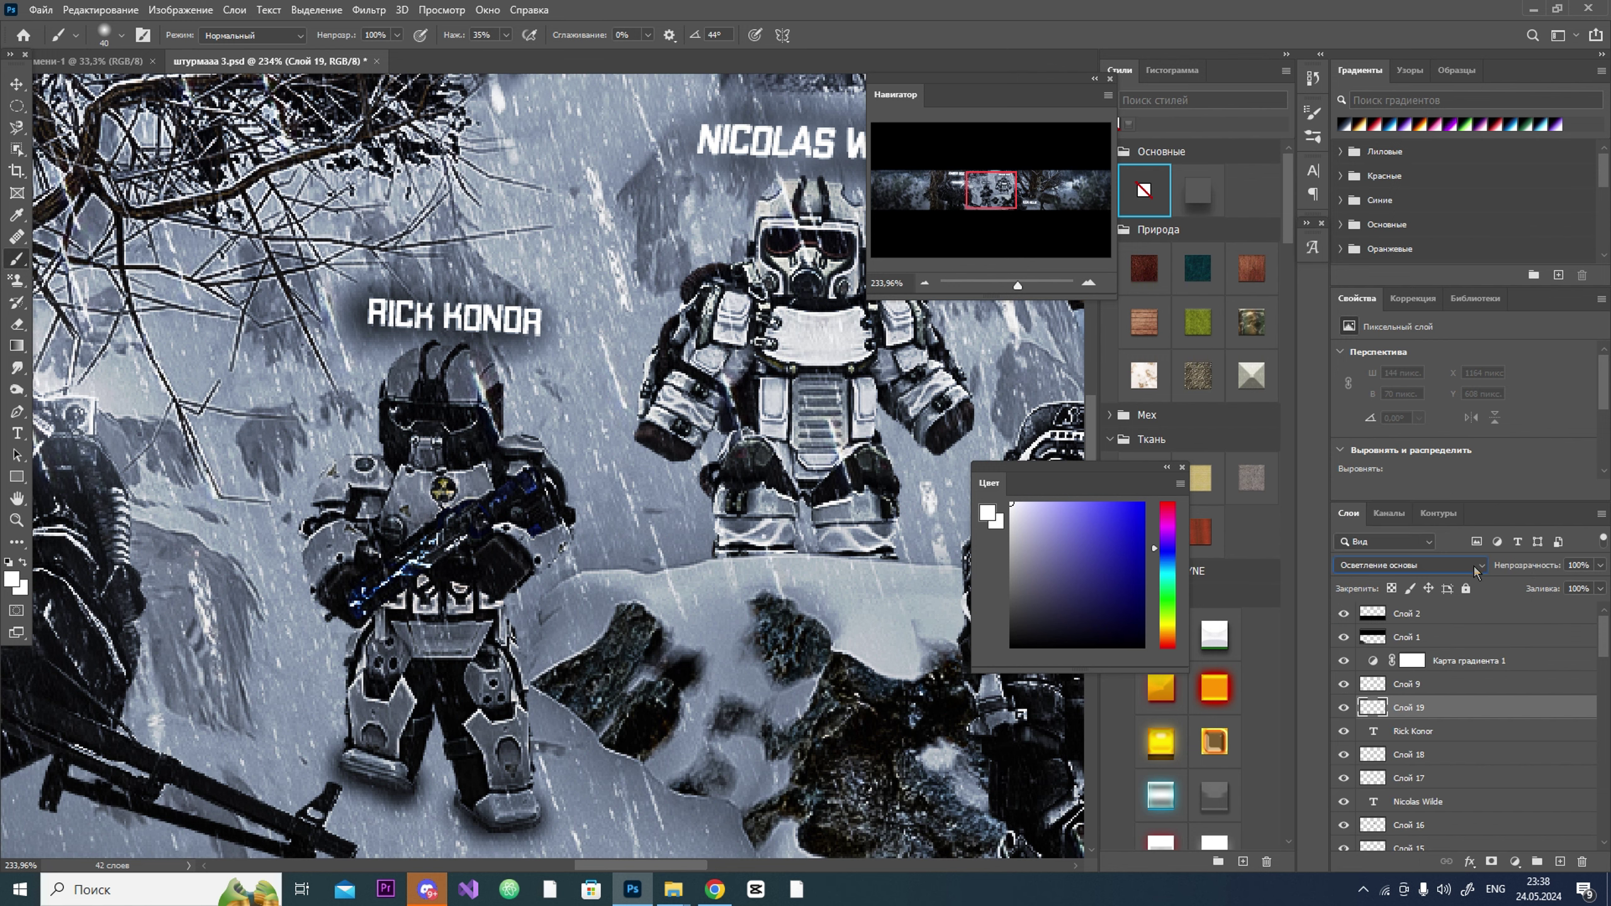
pyautogui.click(1408, 565)
pyautogui.click(1395, 654)
pyautogui.moveTo(422, 293)
pyautogui.mouseDown()
pyautogui.moveTo(469, 317)
pyautogui.moveTo(552, 321)
pyautogui.moveTo(381, 308)
pyautogui.mouseUp()
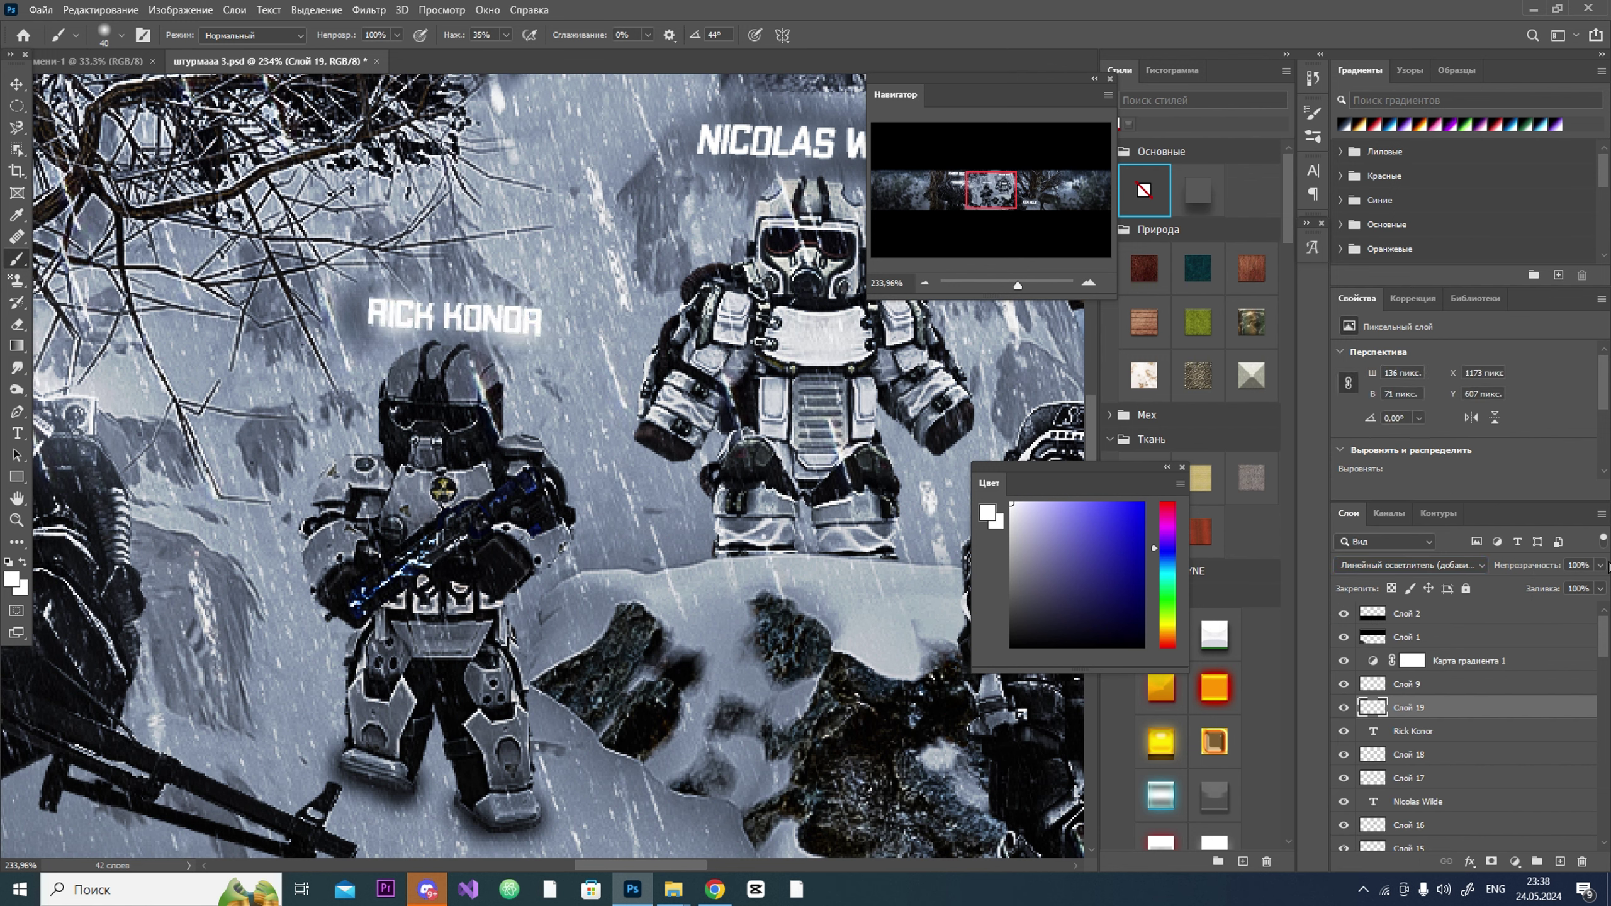
pyautogui.click(1599, 565)
pyautogui.moveTo(1600, 583); pyautogui.dragTo(1576, 585)
# Step: Set the Слой 18 shadow behind the rifle-holding character's name to 100% opacity
pyautogui.click(1408, 754)
pyautogui.press('x')
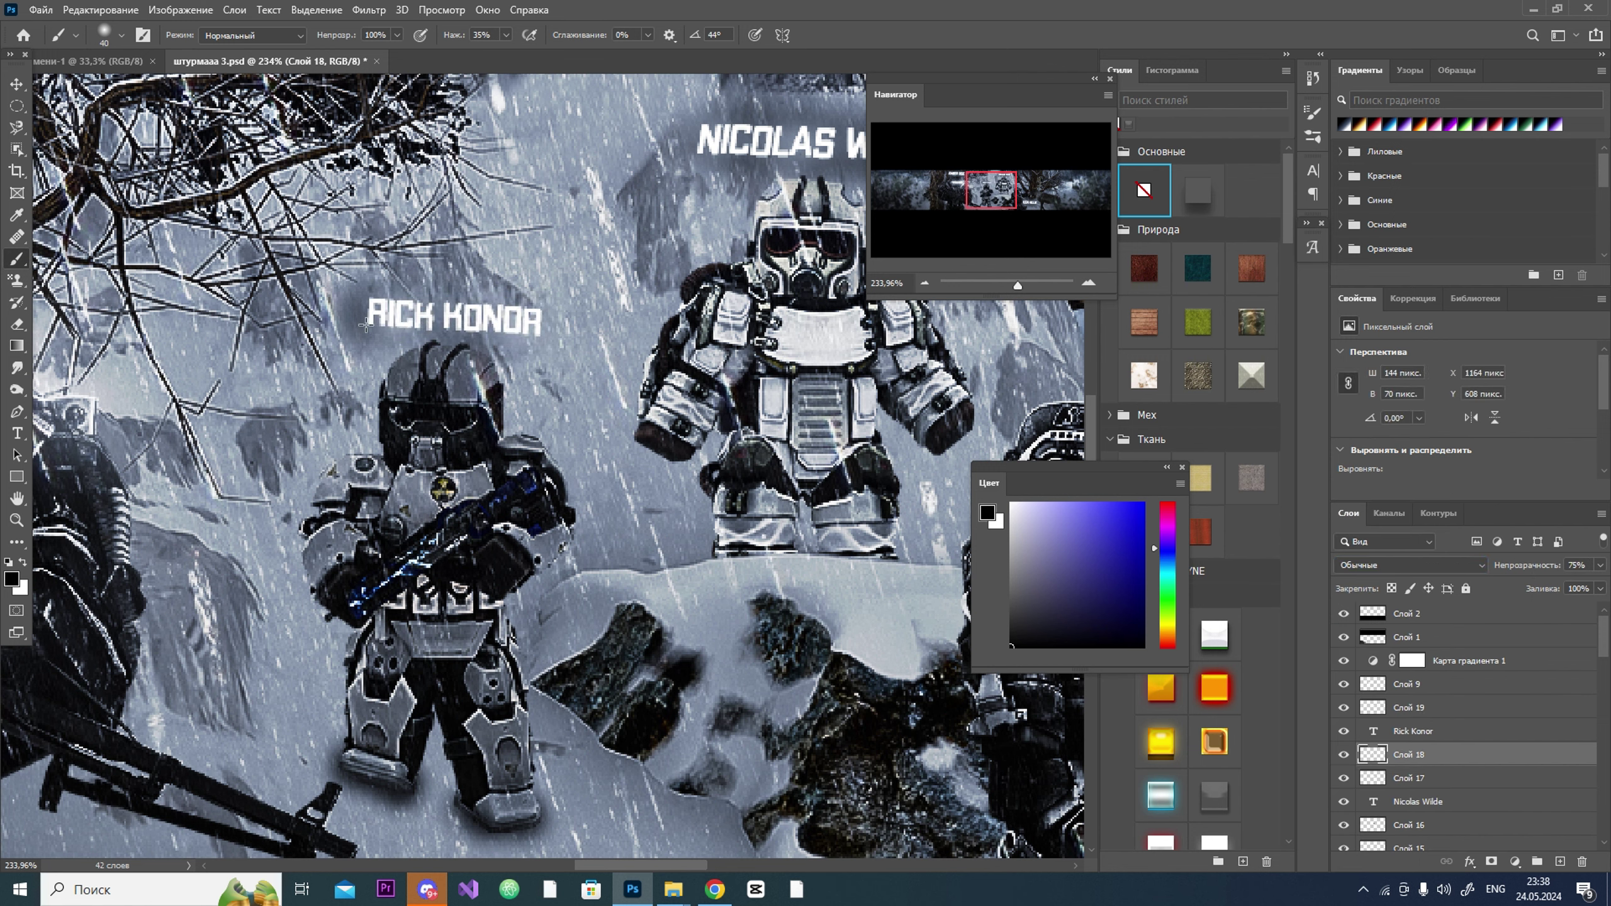
pyautogui.press('e')
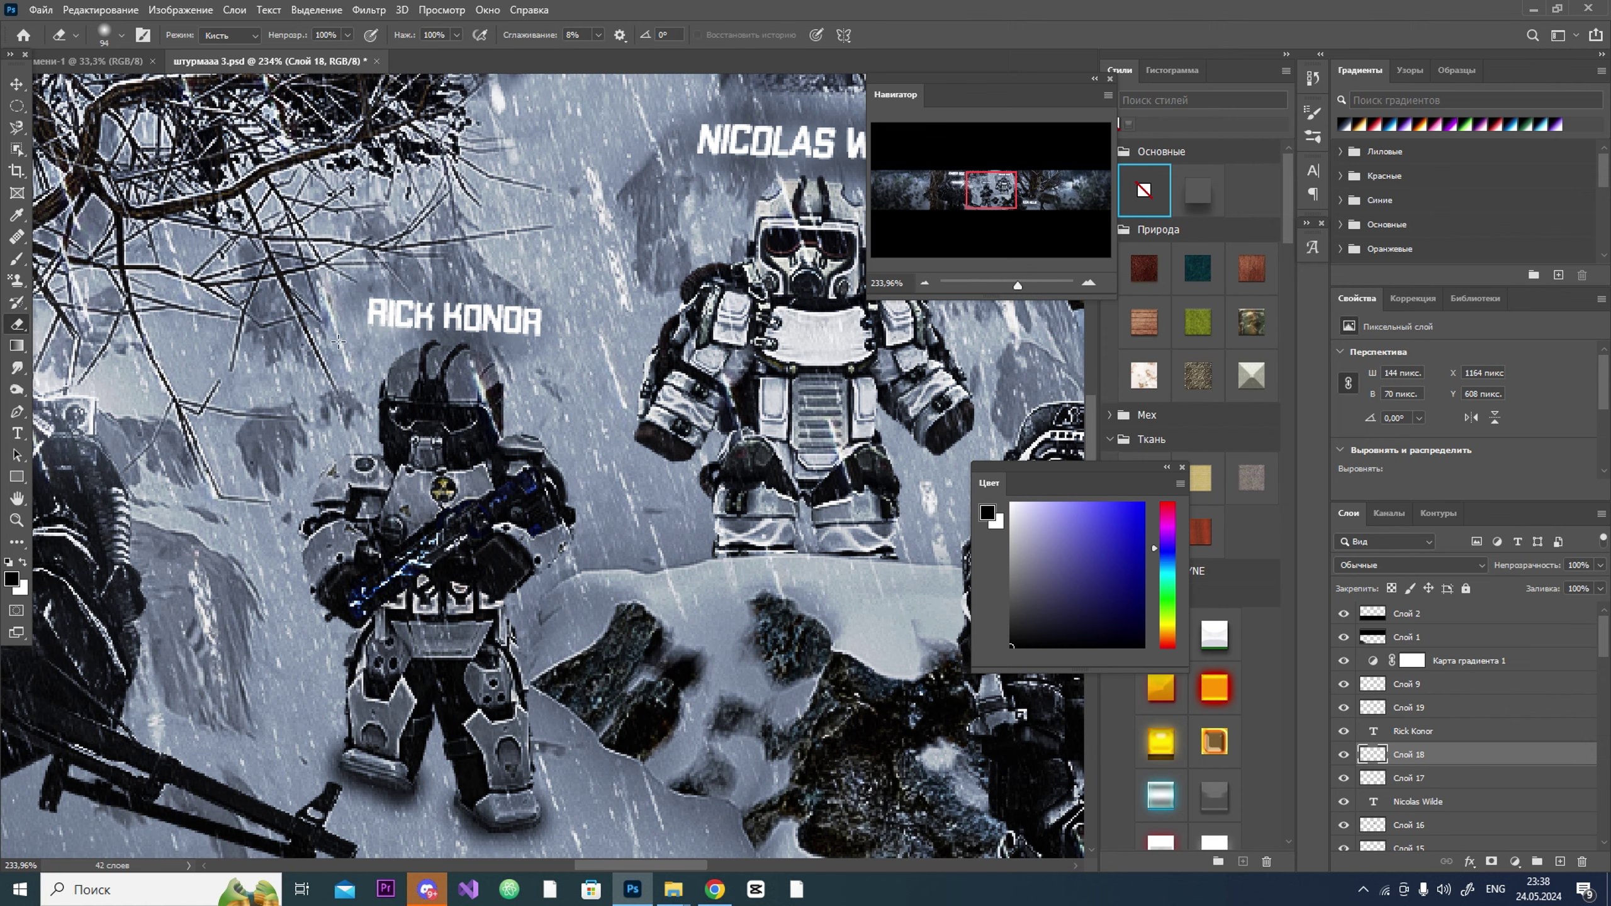
pyautogui.press('b')
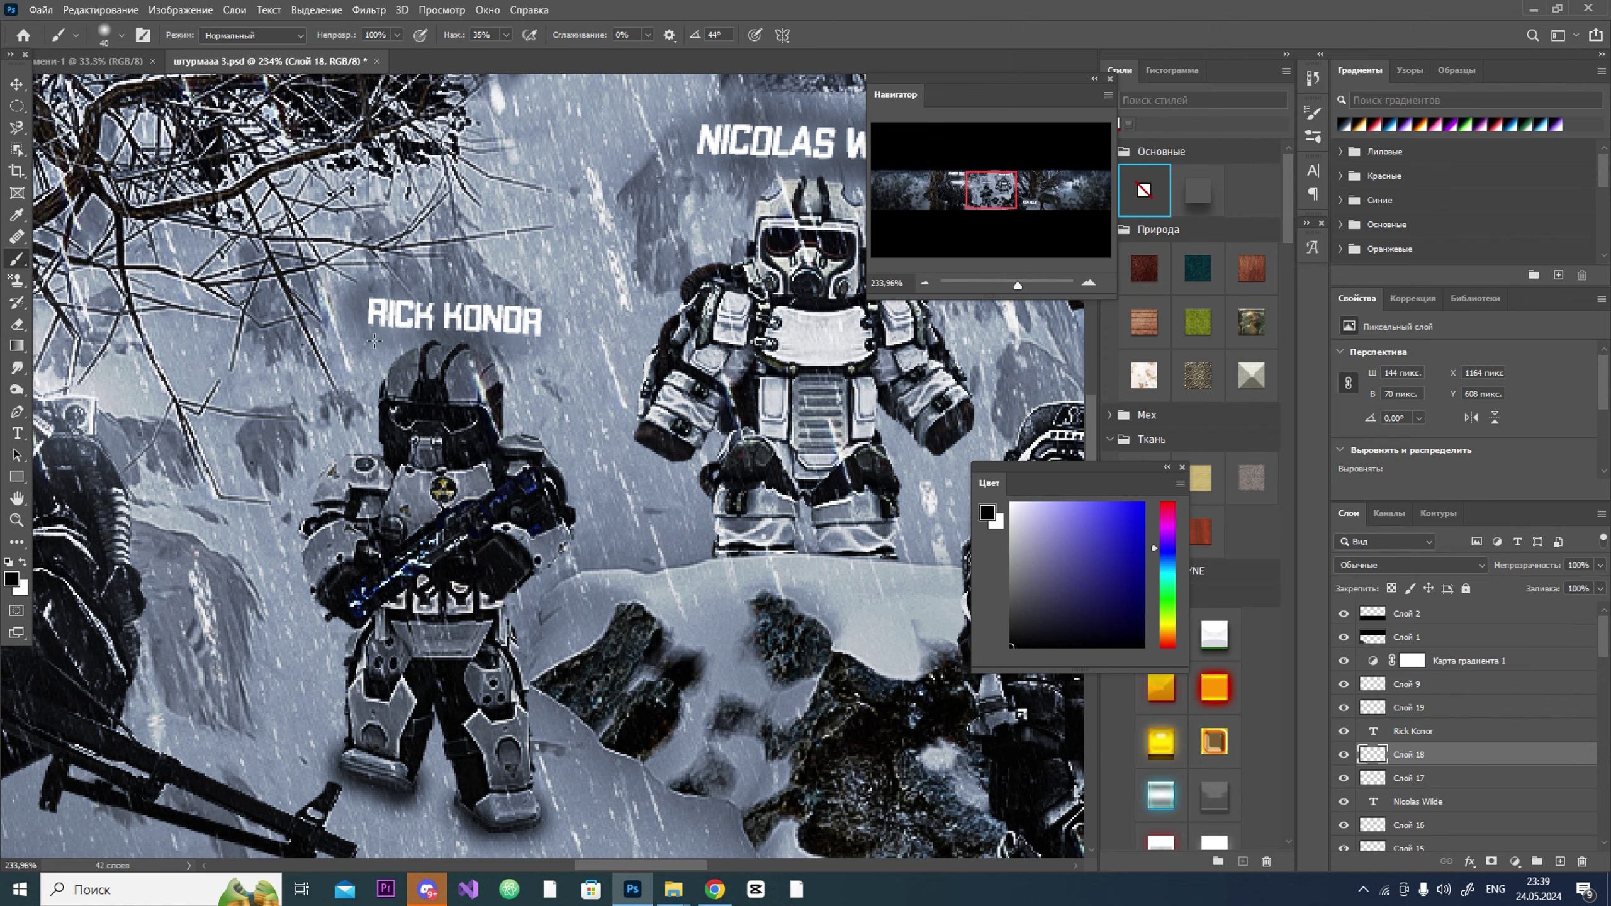
# Step: Shrink the DEER MILLIE text together with its Слой 14 and Слой 15 layers, move them above the black-armoured soldier's head, and select Слой 14
pyautogui.moveTo(1017, 286); pyautogui.dragTo(1000, 294)
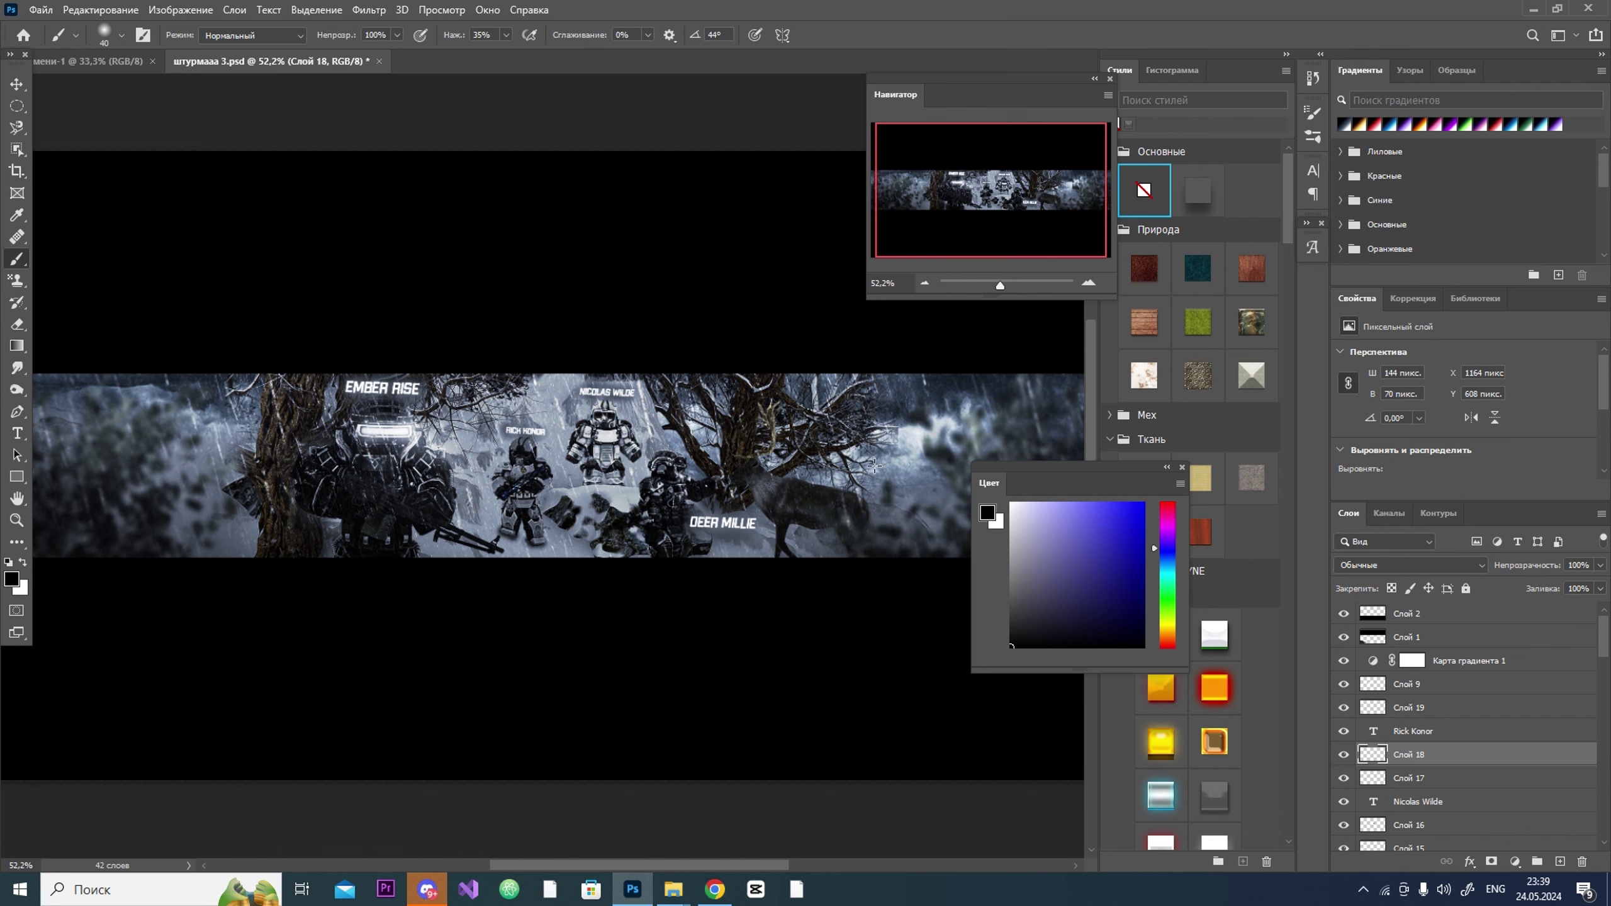
pyautogui.scroll(5, 733, 489)
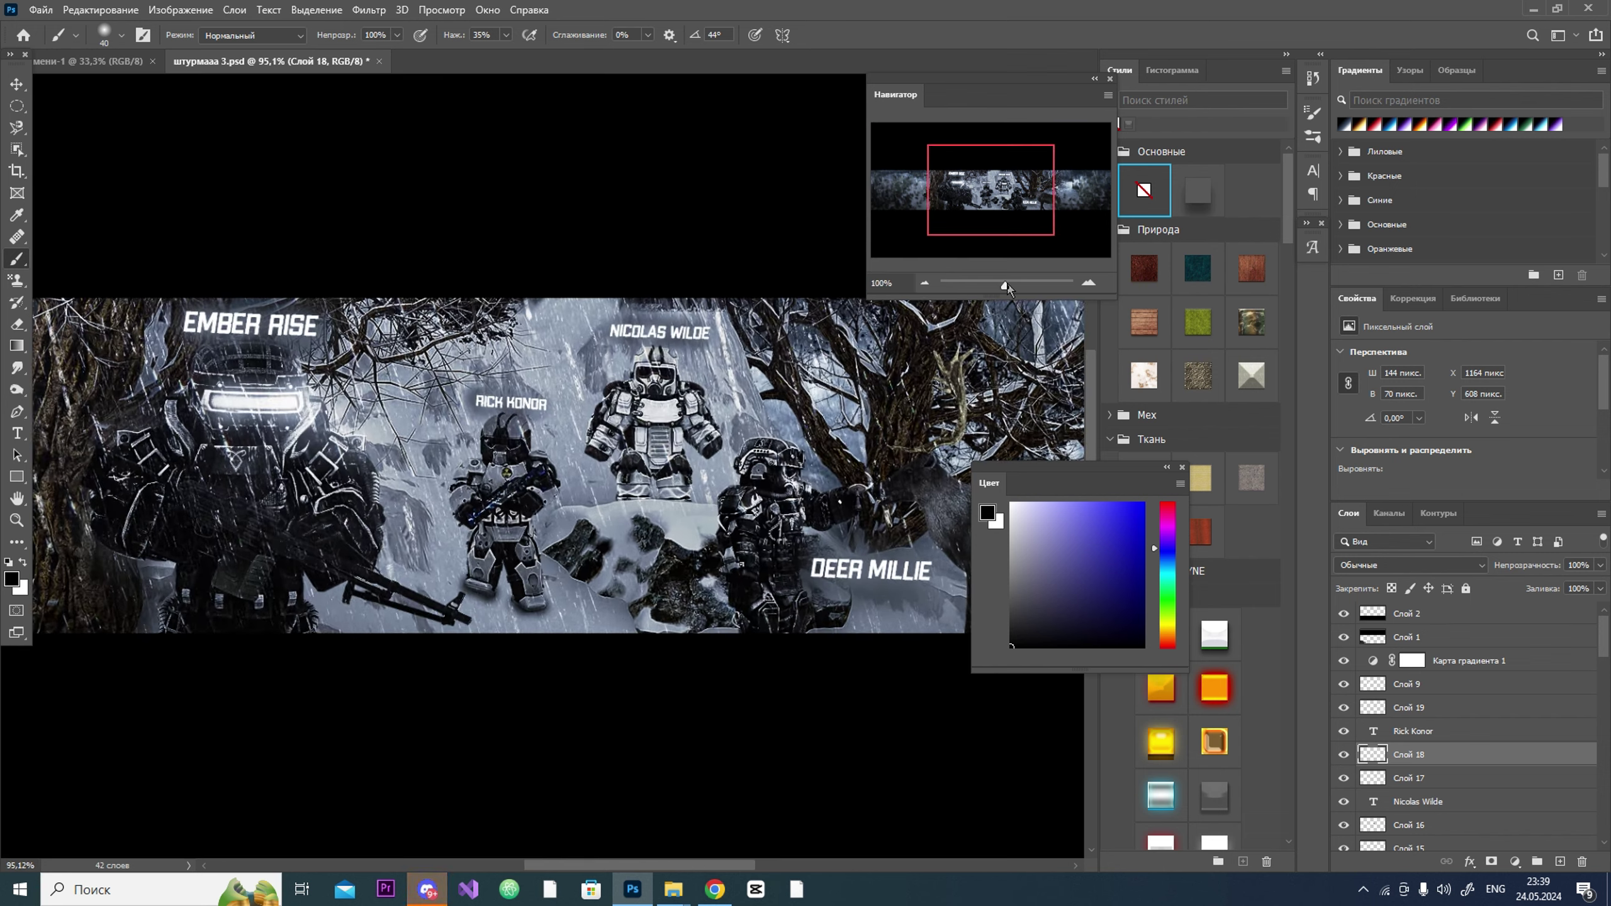
pyautogui.keyDown('ctrl'); pyautogui.click(723, 522); pyautogui.keyUp('ctrl')
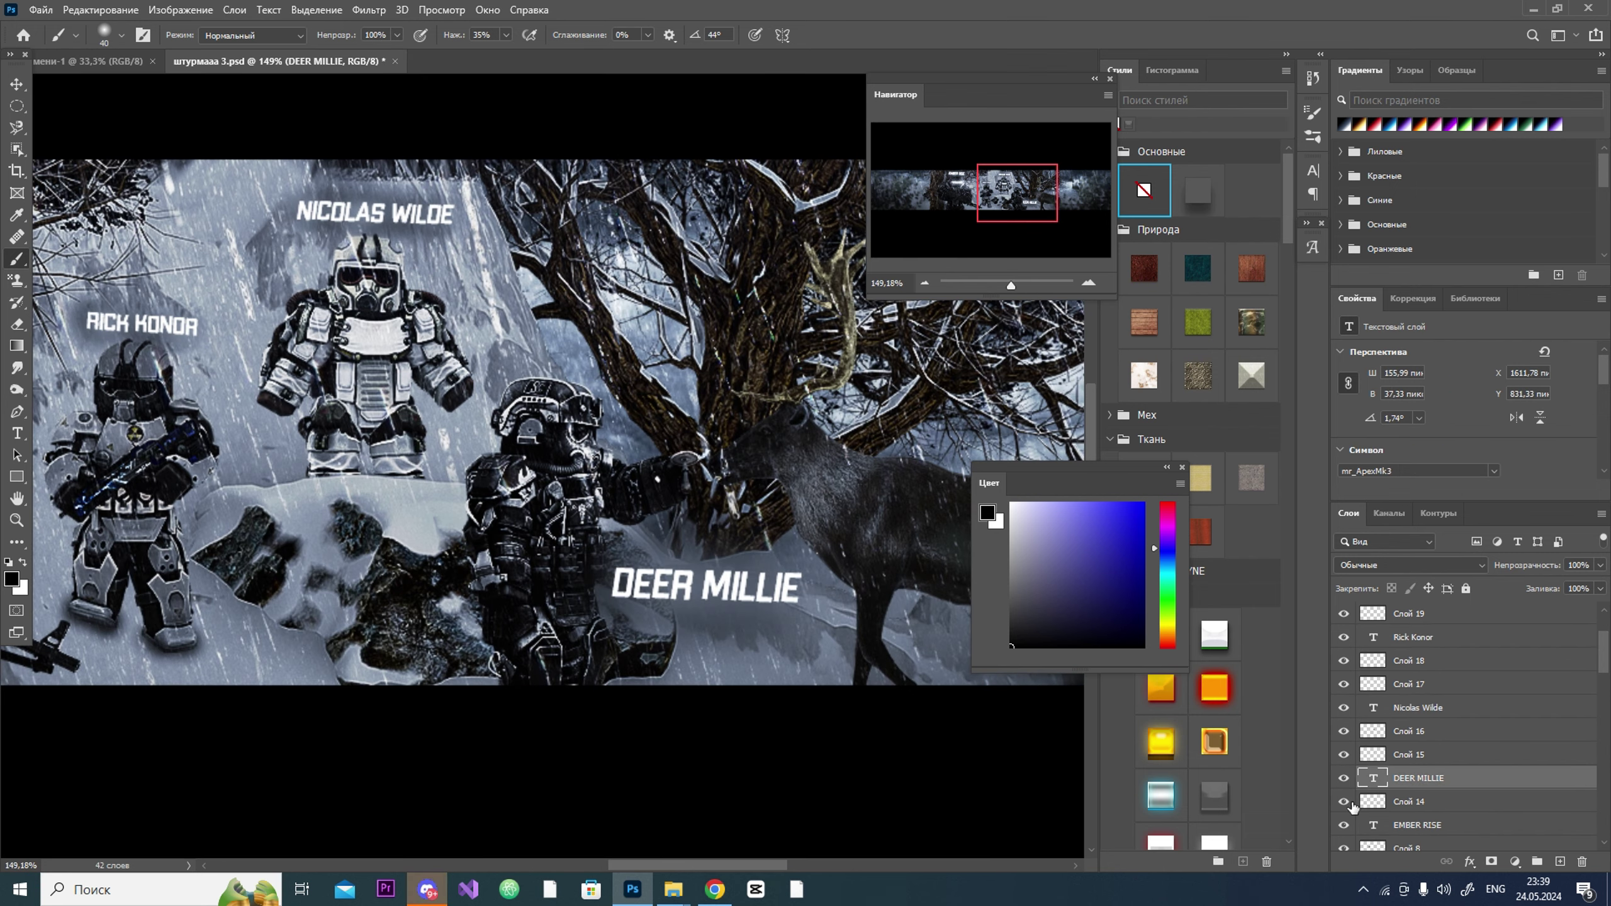
pyautogui.keyDown('ctrl'); pyautogui.click(1371, 802); pyautogui.keyUp('ctrl')
pyautogui.keyDown('ctrl'); pyautogui.click(1396, 755); pyautogui.keyUp('ctrl')
pyautogui.hotkey('ctrl', 't')
pyautogui.moveTo(869, 590)
pyautogui.mouseDown()
pyautogui.moveTo(748, 368)
pyautogui.moveTo(659, 358)
pyautogui.moveTo(697, 373)
pyautogui.mouseUp()
pyautogui.press('Return')
pyautogui.hotkey('ctrl', 't')
pyautogui.press('Return')
pyautogui.press('b')
pyautogui.click(1403, 802)
pyautogui.press('e')
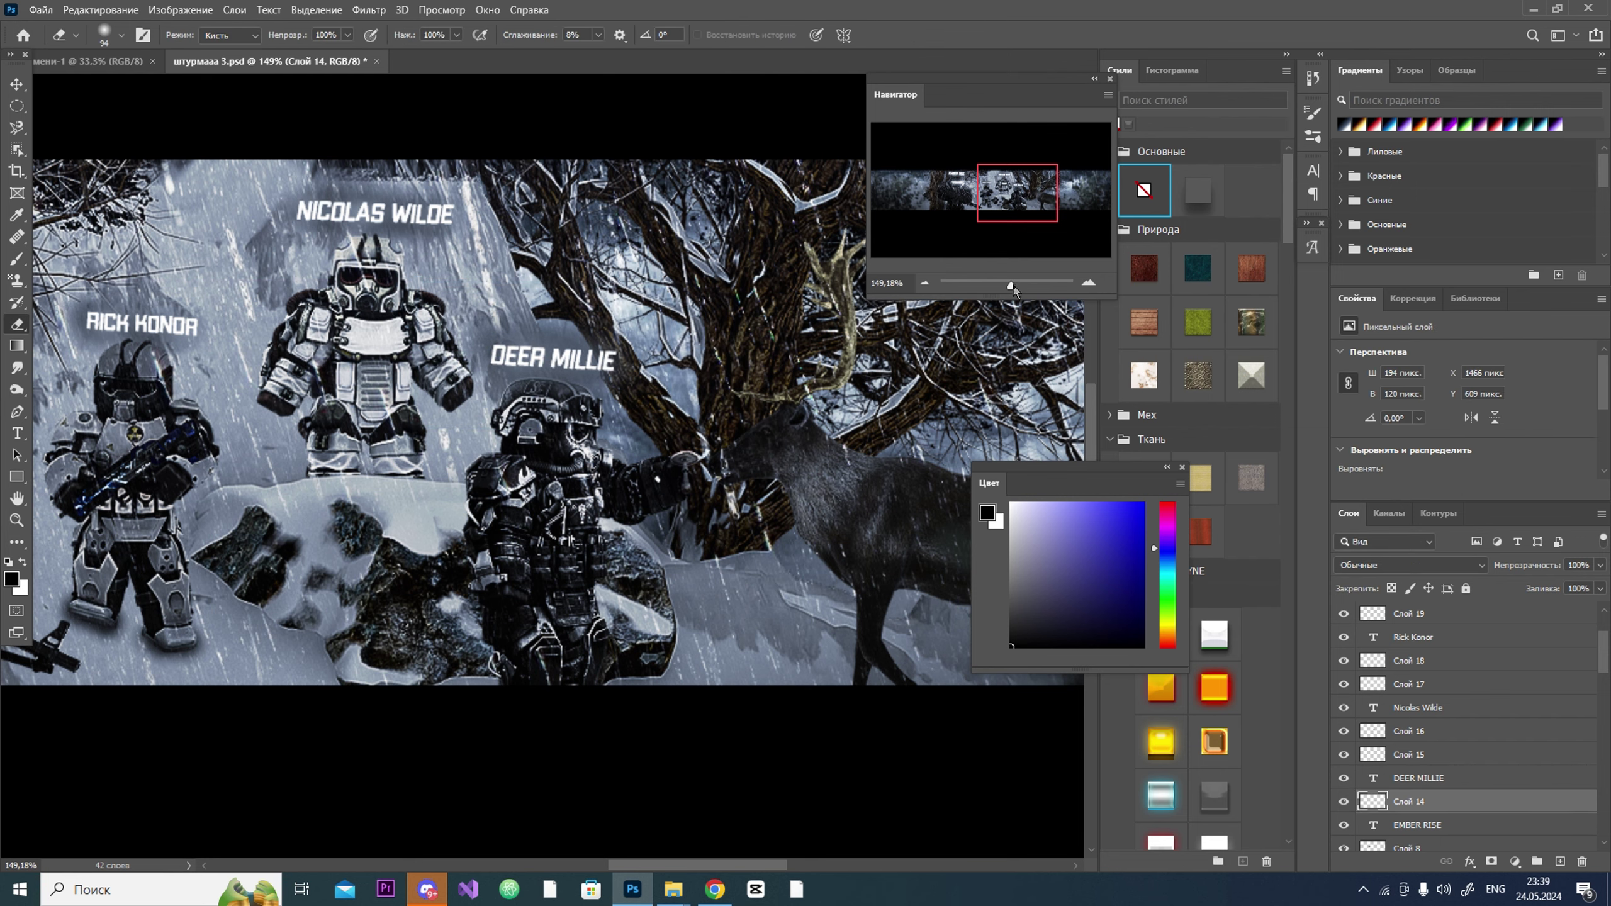
# Step: On a new layer above Слой 14, paint two white eyes on the rifle-holding character's visor with the 12 px Контурный свет 2 brush
pyautogui.moveTo(1015, 286); pyautogui.dragTo(997, 295)
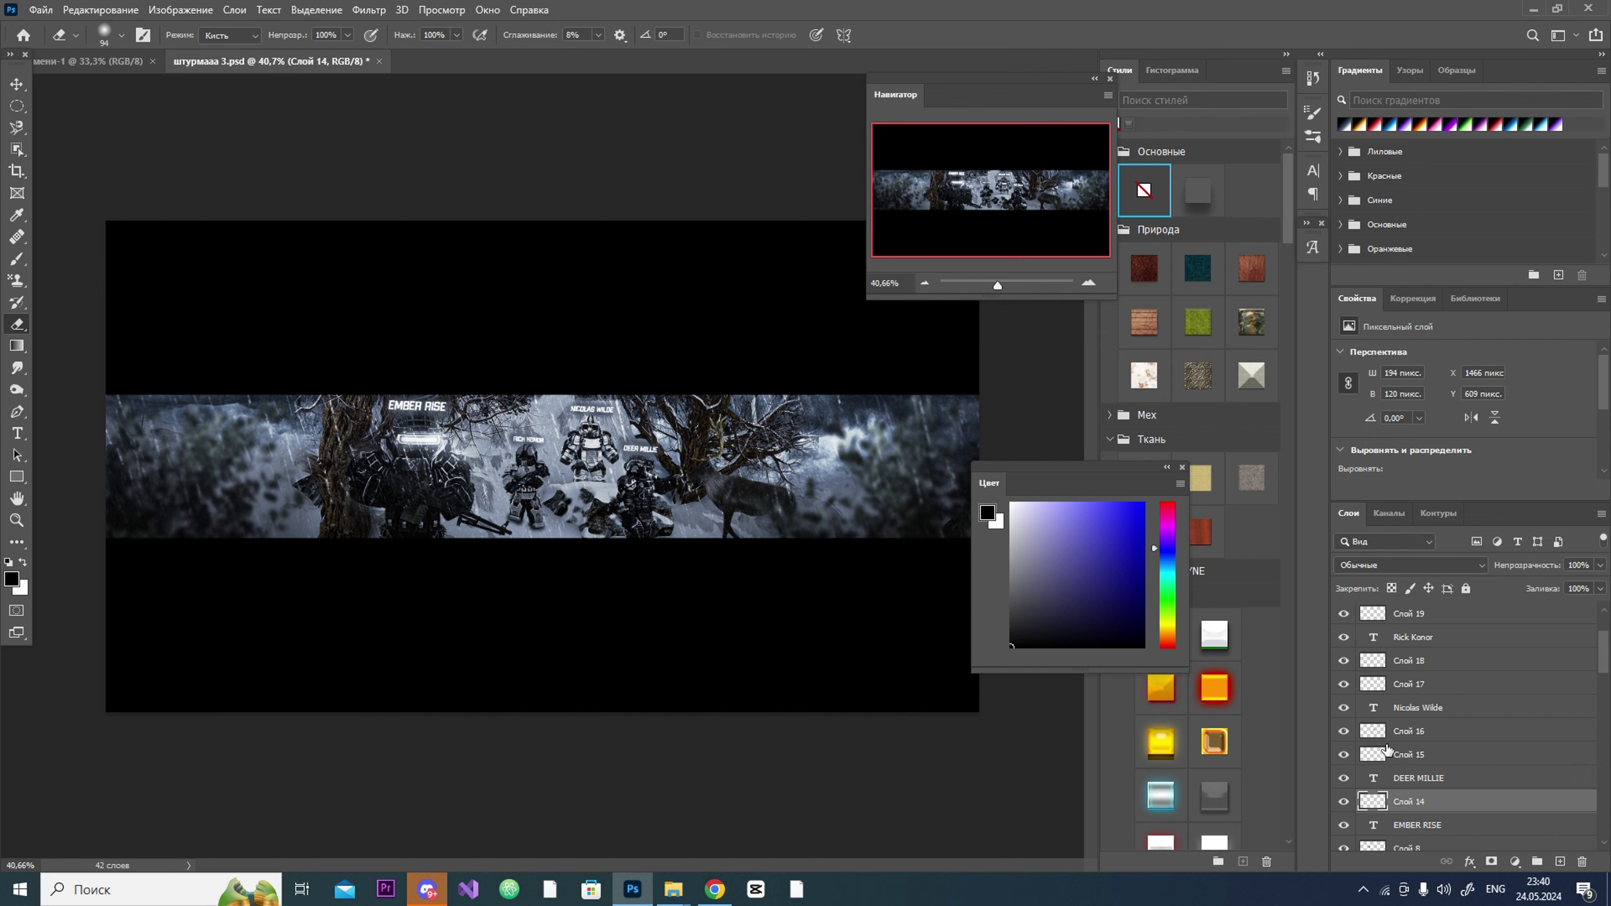
pyautogui.scroll(1, 1386, 751)
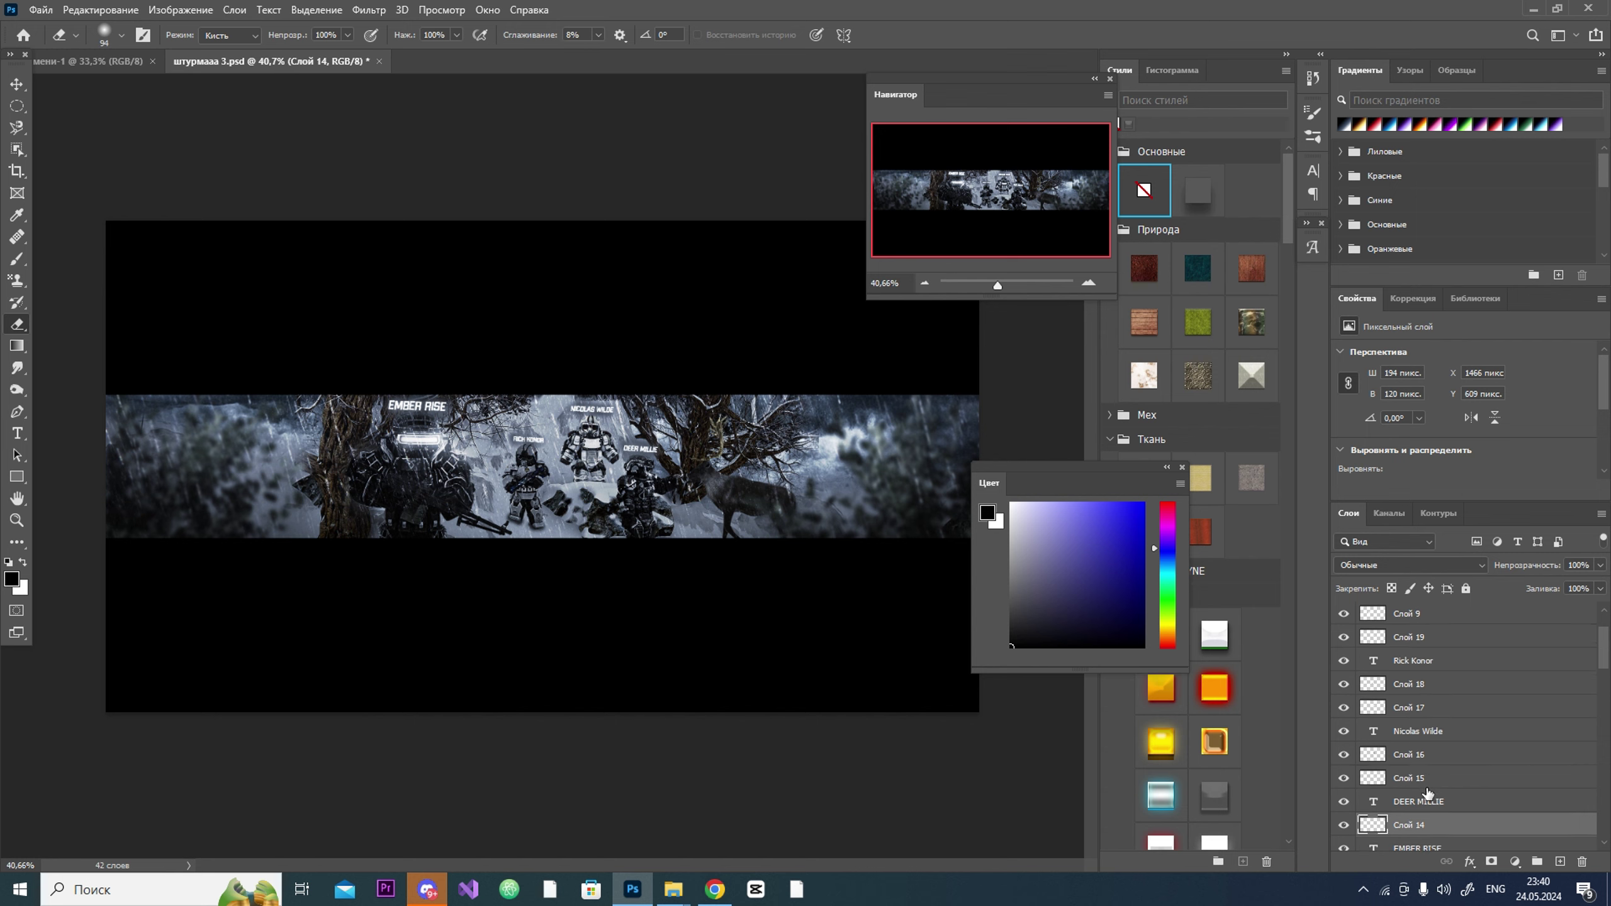
pyautogui.hotkey('ctrl', 'shift', 'alt', 'n')
pyautogui.press('x')
pyautogui.press('b')
pyautogui.moveTo(997, 287); pyautogui.dragTo(1025, 286)
pyautogui.click(122, 35)
pyautogui.click(127, 329)
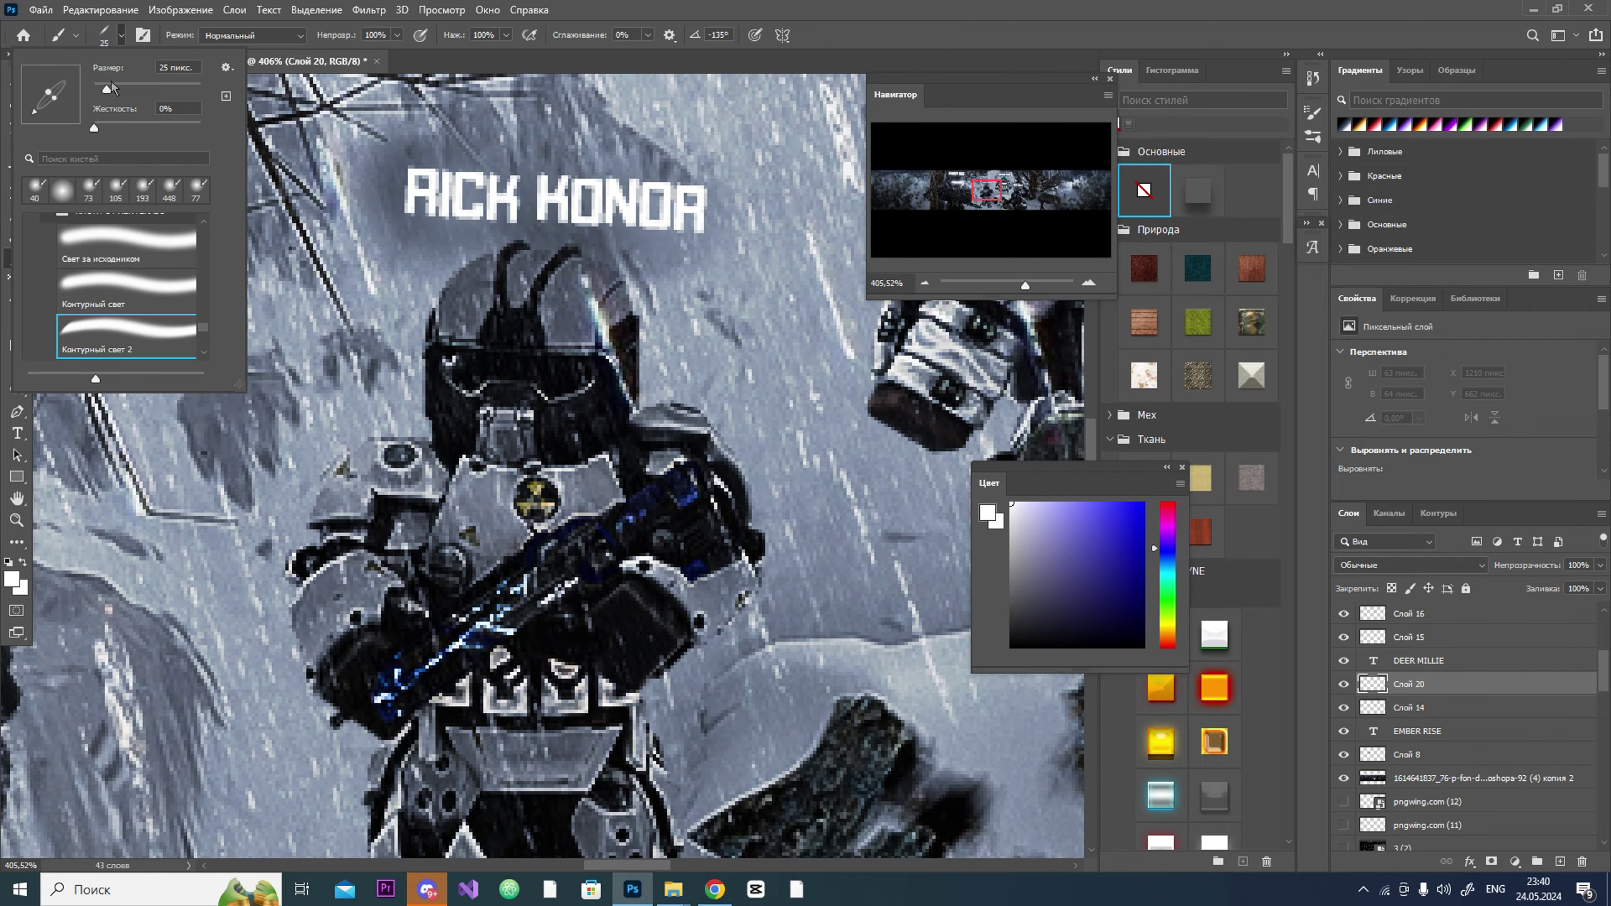
pyautogui.moveTo(111, 87); pyautogui.dragTo(102, 87)
pyautogui.press('Return')
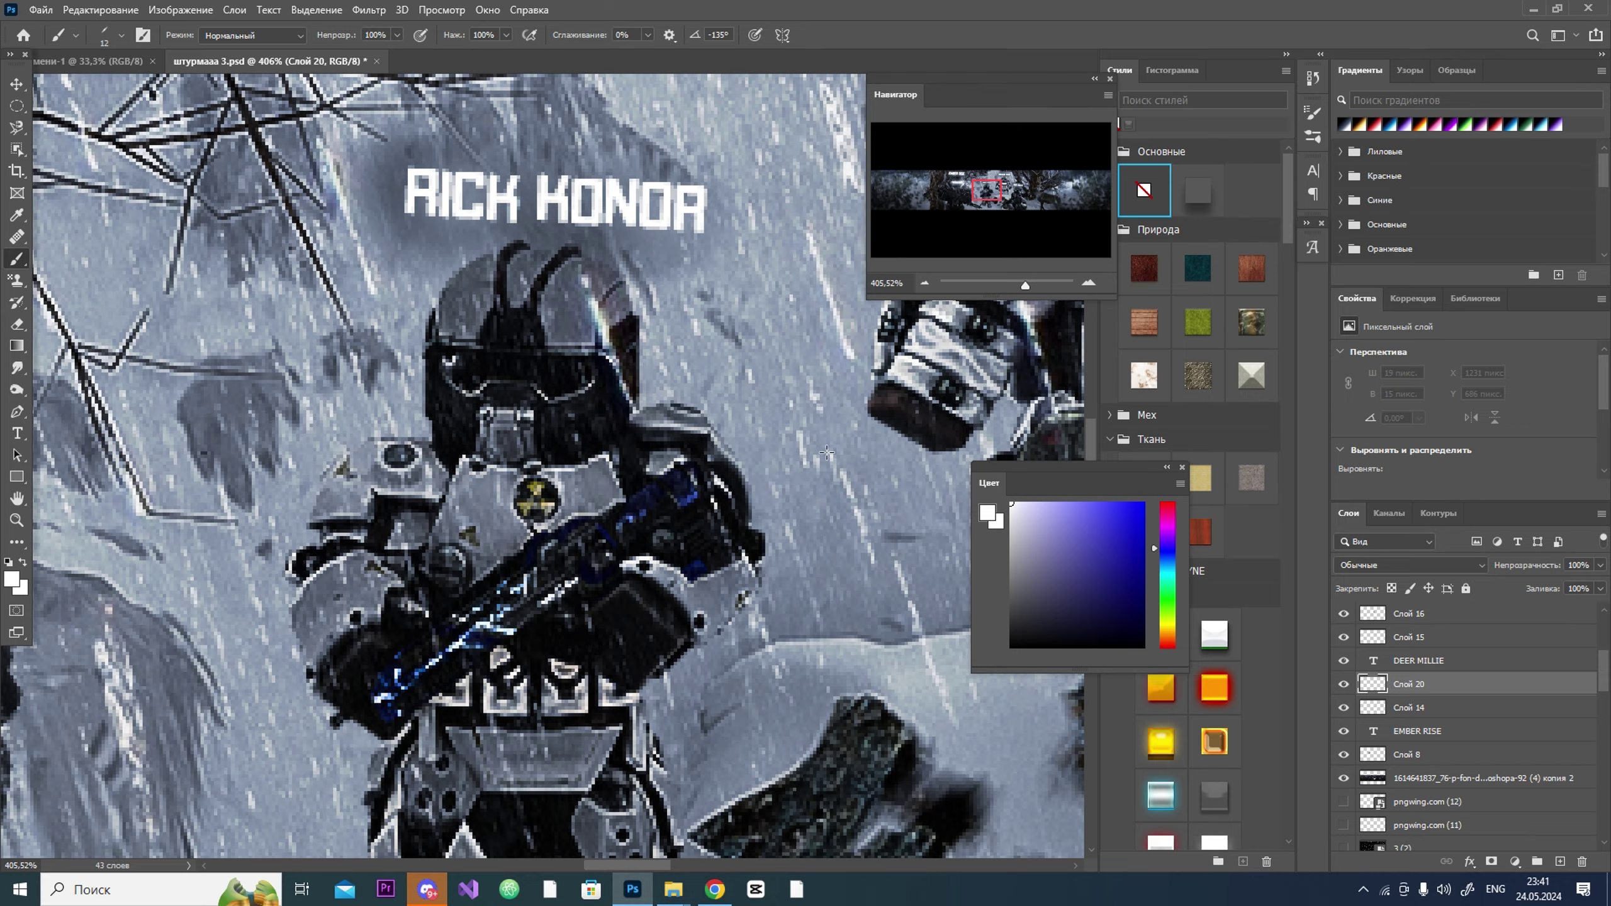
pyautogui.moveTo(1024, 295)
pyautogui.mouseDown()
pyautogui.moveTo(1000, 295)
pyautogui.moveTo(1022, 299)
pyautogui.mouseUp()
pyautogui.moveTo(517, 449); pyautogui.dragTo(666, 532)
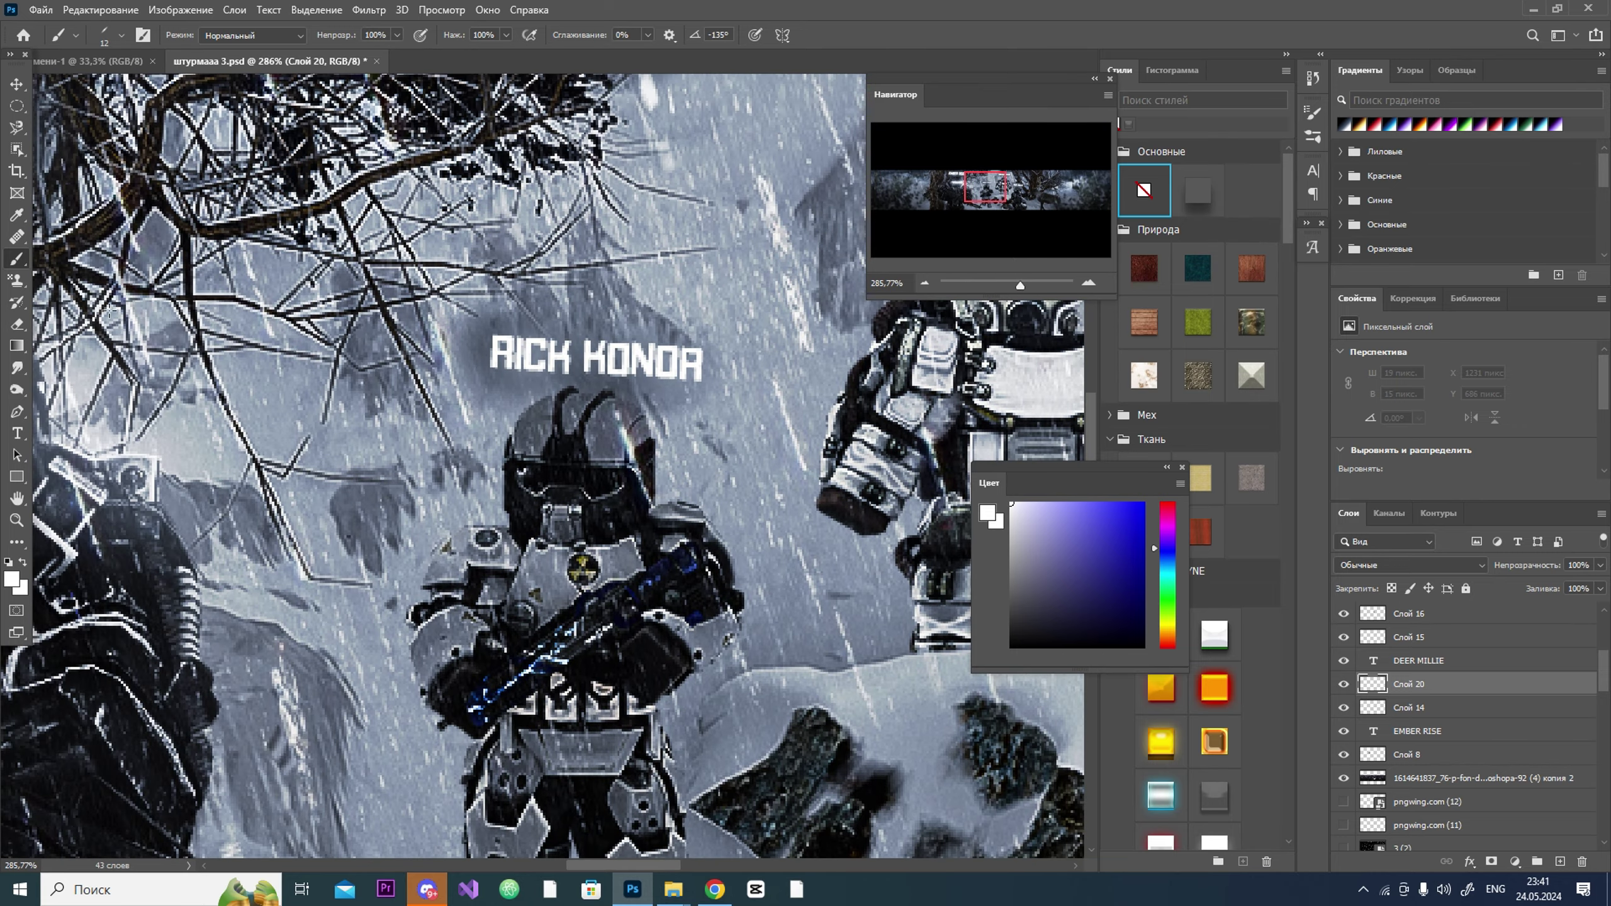
pyautogui.click(602, 483)
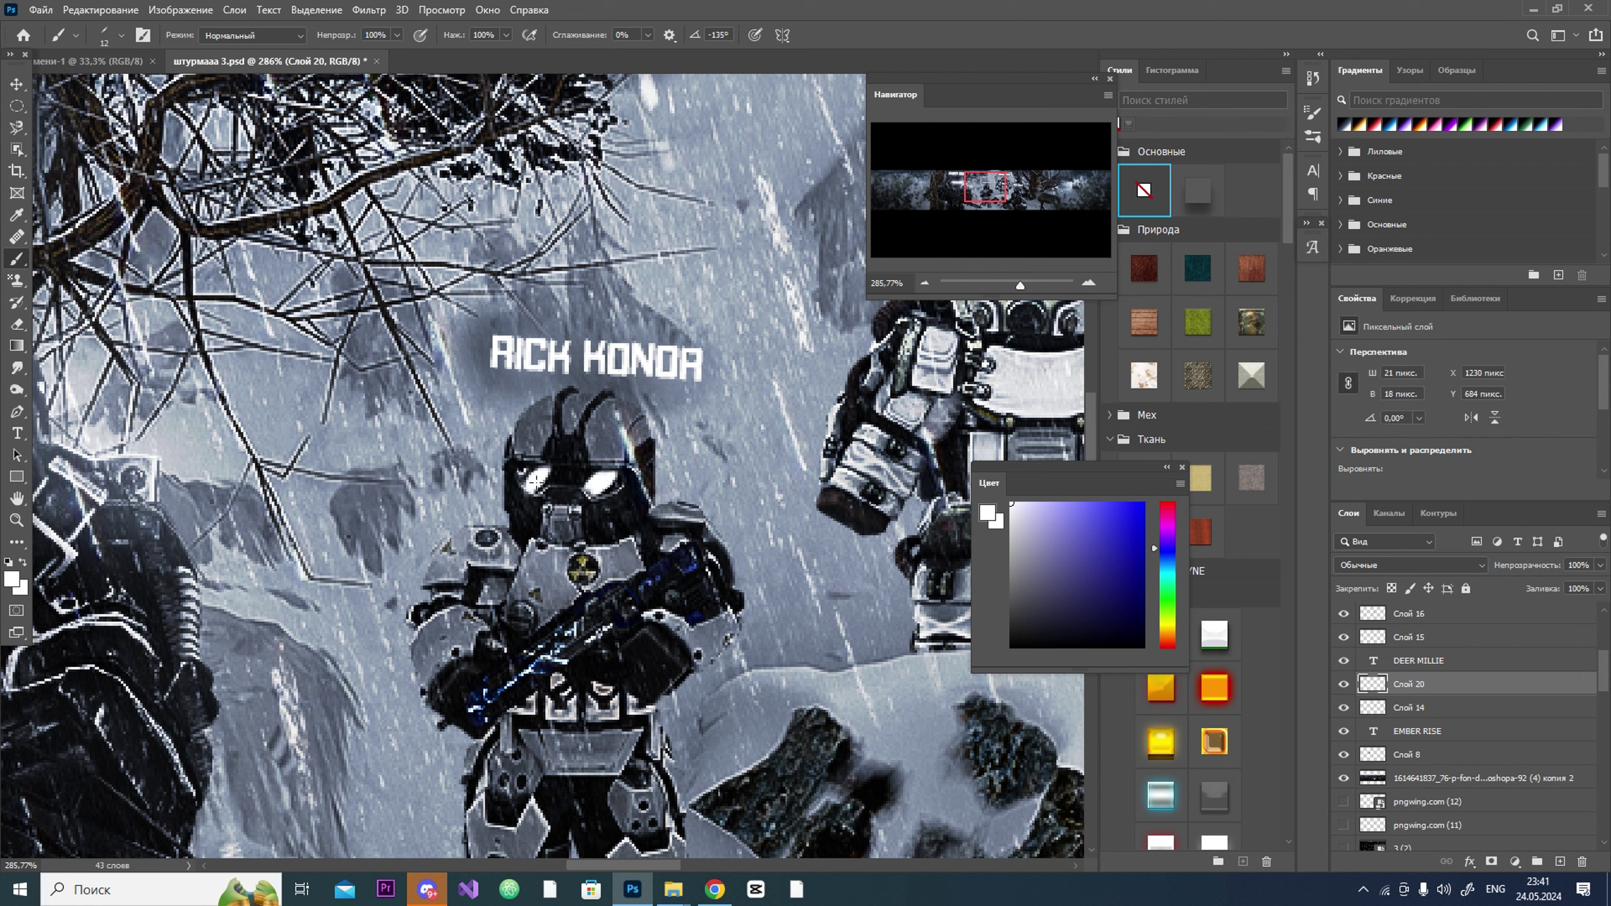
# Step: Smudge the two white eyes into one glowing band across the visor with a 9 px Smudge tool
pyautogui.click(17, 367)
pyautogui.click(104, 39)
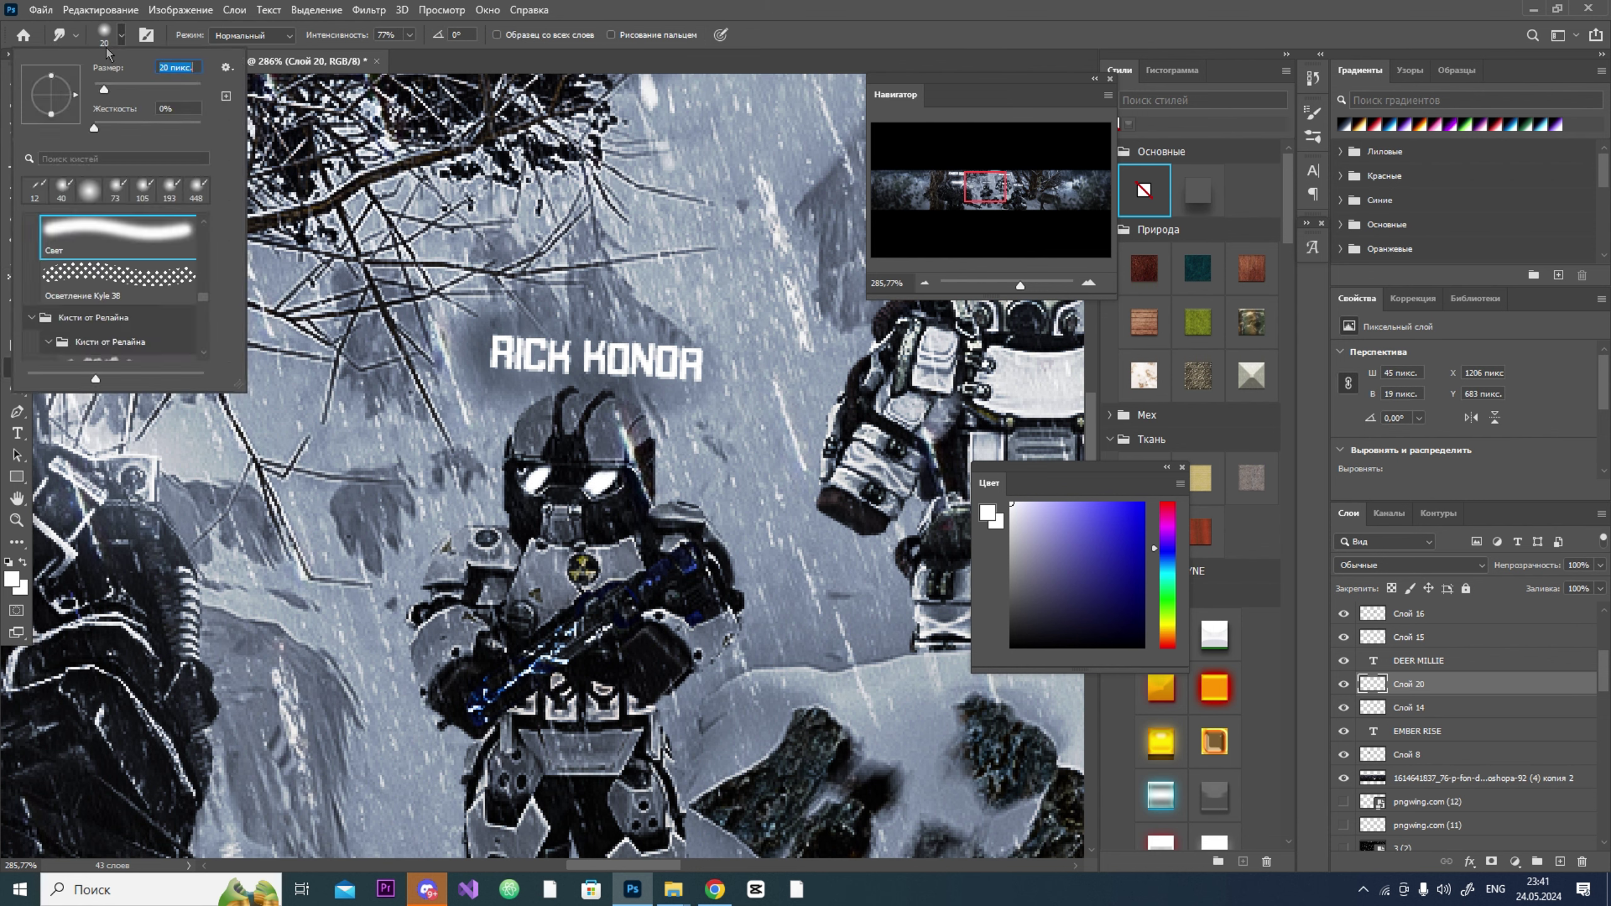
pyautogui.press('Return')
pyautogui.moveTo(534, 480); pyautogui.dragTo(628, 475)
pyautogui.hotkey('ctrl', 'z')
pyautogui.click(104, 38)
pyautogui.write('9')
pyautogui.press('Return')
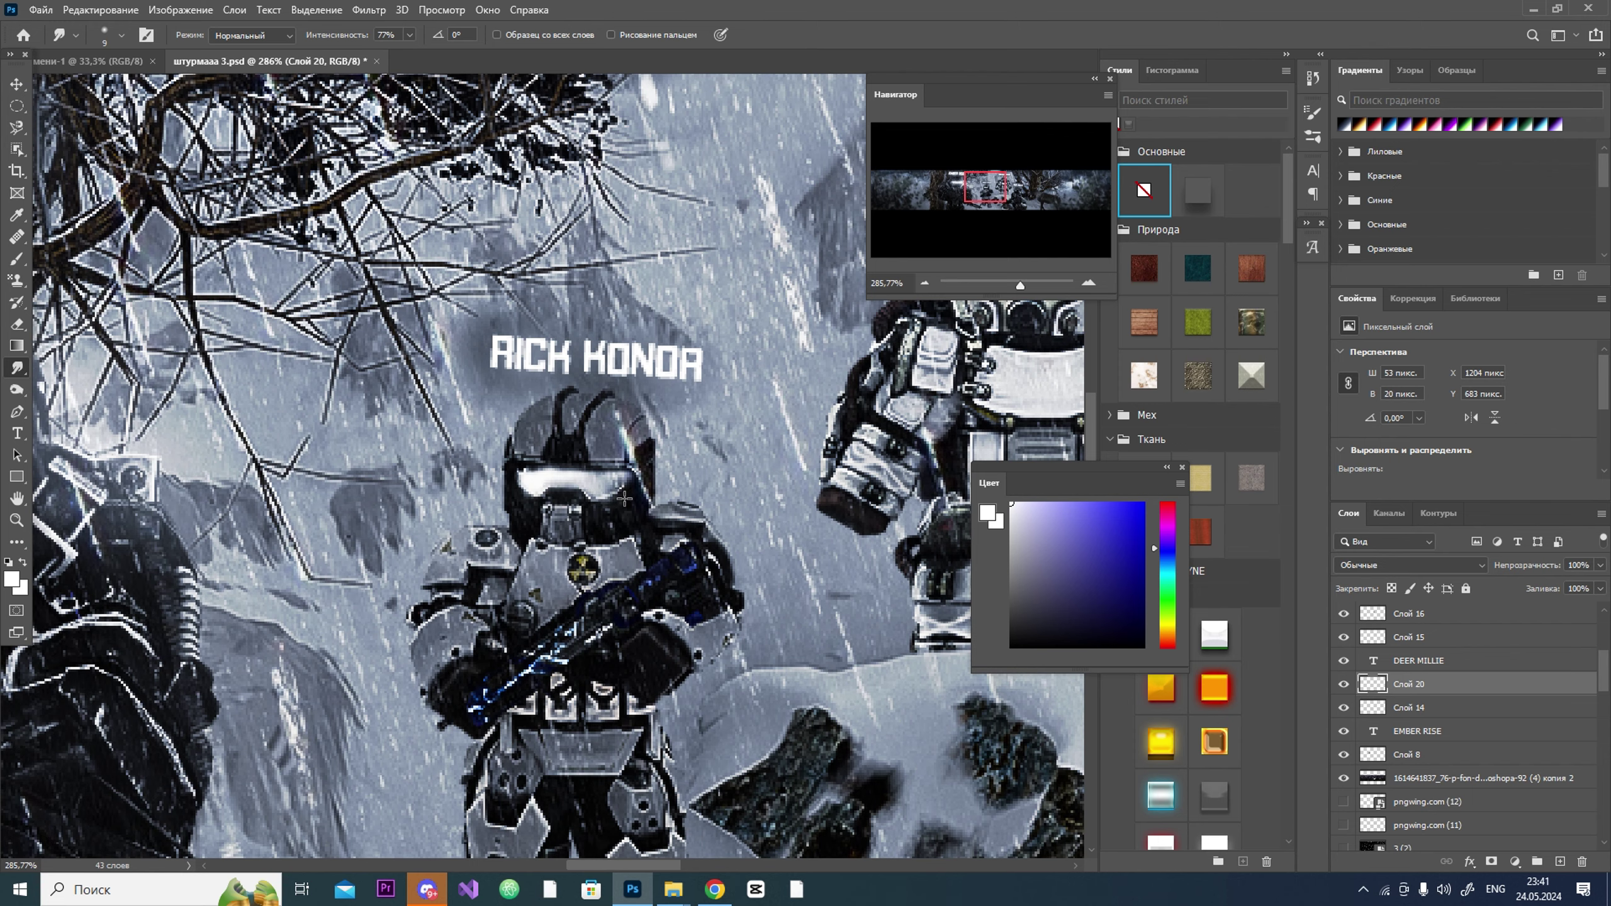
# Step: On a new layer, paint white light into both goggle lenses of the white-armoured character and soften it with the Smudge tool
pyautogui.scroll(-2, 527, 406)
pyautogui.scroll(4, 571, 317)
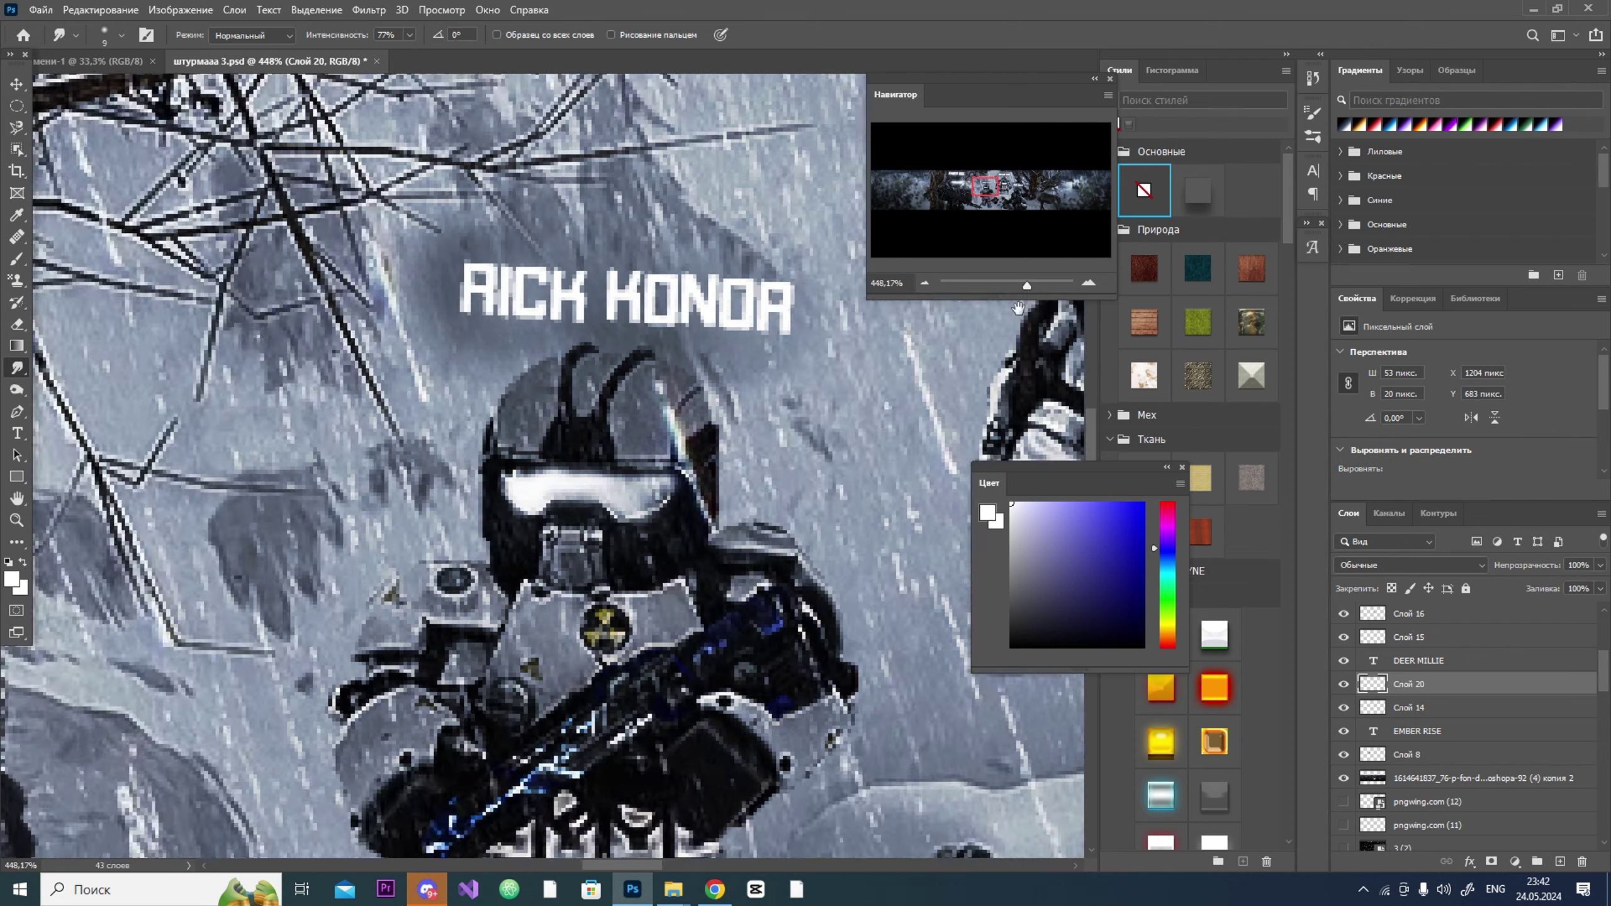
pyautogui.hotkey('ctrl', 'shift', 'alt', 'n')
pyautogui.press('b')
pyautogui.moveTo(528, 393); pyautogui.dragTo(543, 403)
pyautogui.moveTo(612, 406); pyautogui.dragTo(647, 381)
pyautogui.click(17, 368)
pyautogui.moveTo(507, 393)
pyautogui.mouseDown()
pyautogui.moveTo(640, 394)
pyautogui.moveTo(637, 412)
pyautogui.moveTo(646, 395)
pyautogui.moveTo(632, 409)
pyautogui.moveTo(609, 389)
pyautogui.moveTo(517, 384)
pyautogui.mouseUp()
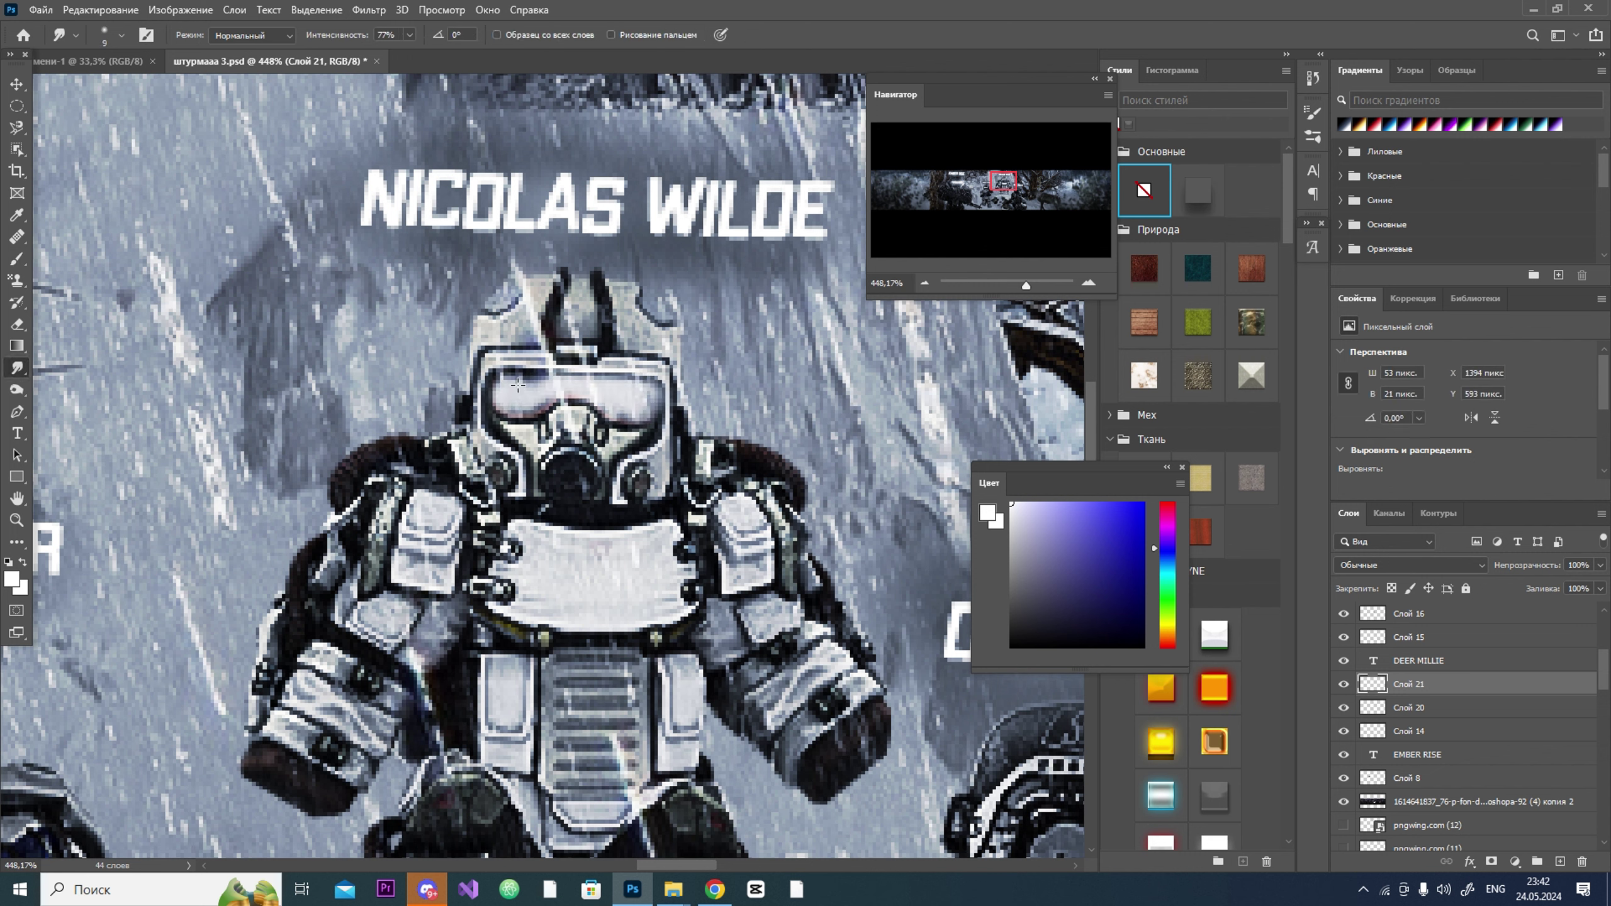
# Step: On a new layer, paint a white glow on the gas-mask lens of the soldier below DEER MILLIE and smudge it
pyautogui.moveTo(1026, 286)
pyautogui.mouseDown()
pyautogui.moveTo(964, 286)
pyautogui.moveTo(1021, 286)
pyautogui.mouseUp()
pyautogui.click(1559, 861)
pyautogui.press('b')
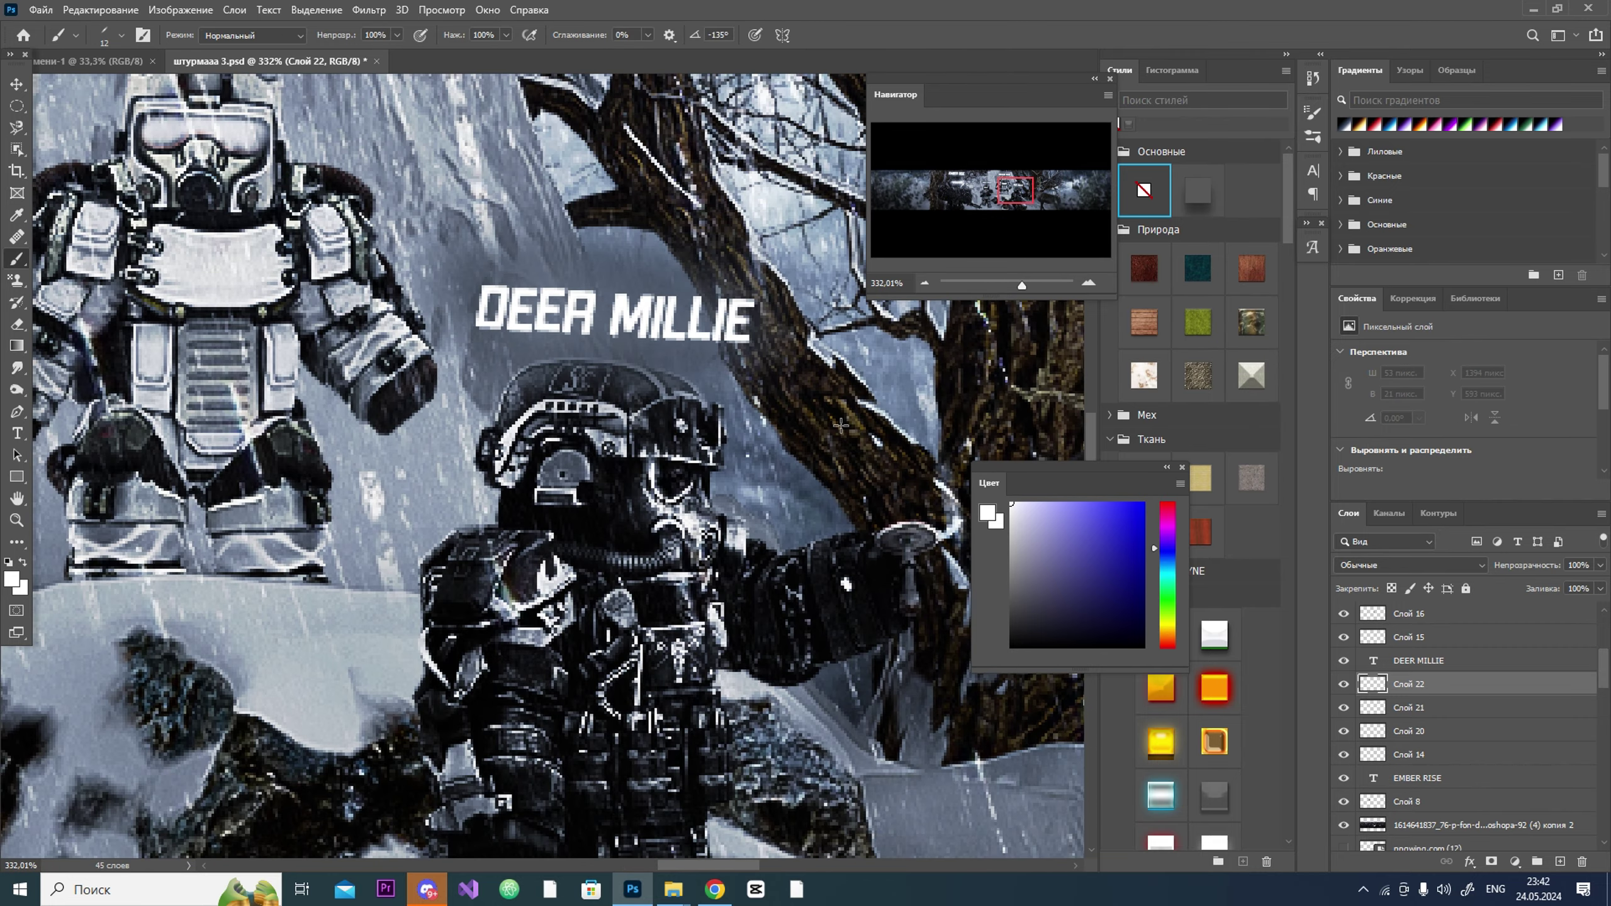
pyautogui.moveTo(675, 477)
pyautogui.mouseDown()
pyautogui.moveTo(707, 433)
pyautogui.moveTo(707, 482)
pyautogui.mouseUp()
pyautogui.press('r')
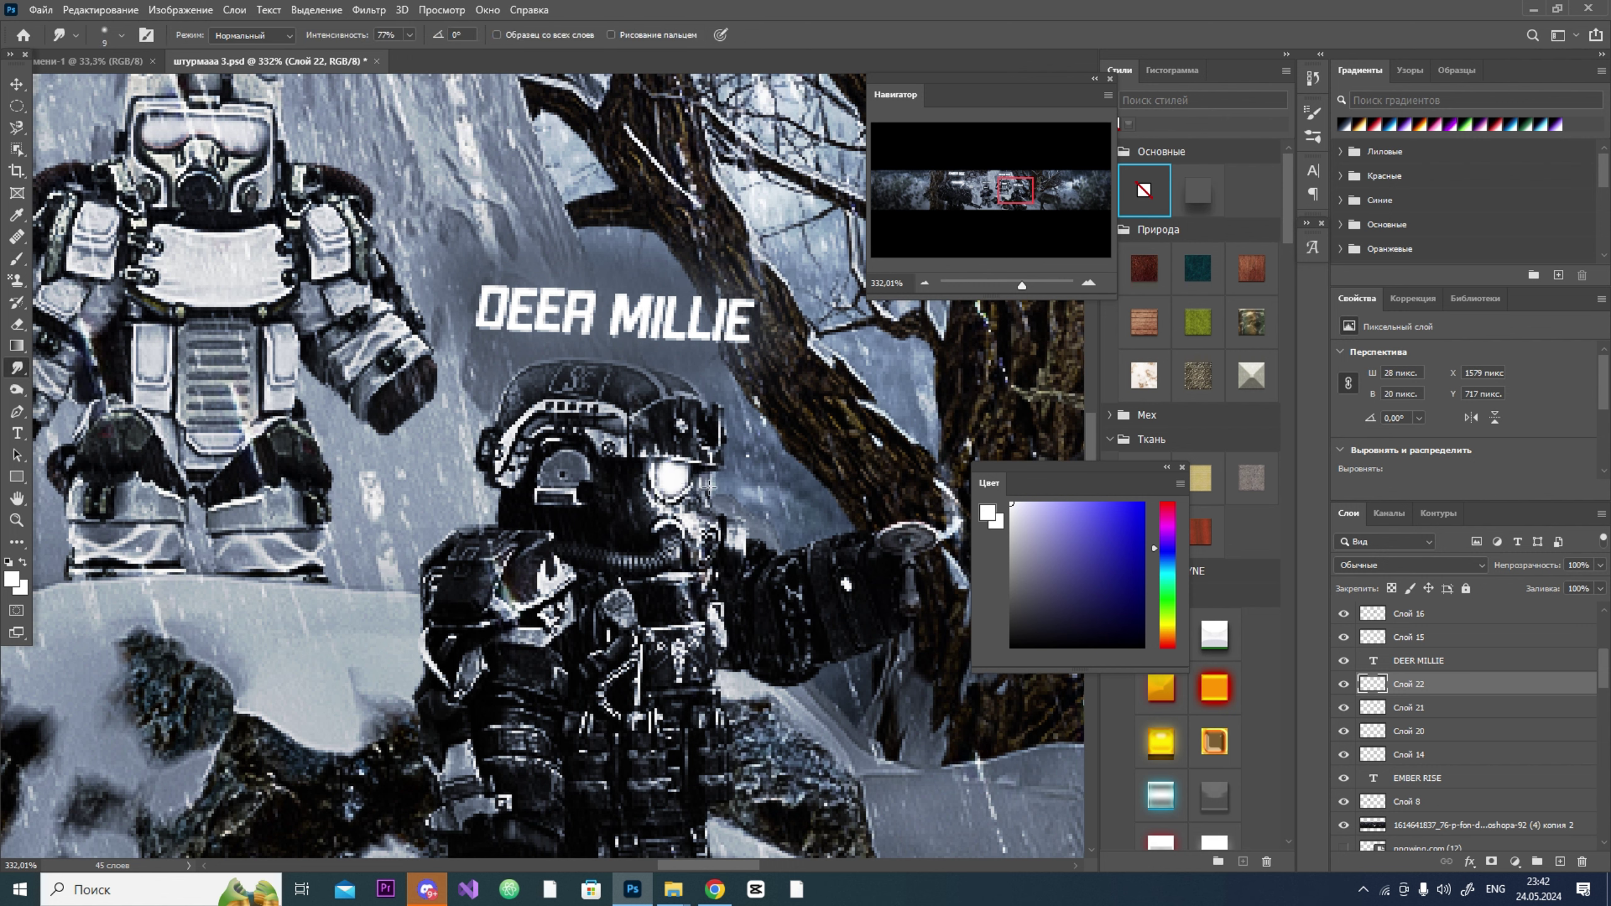
# Step: On another new layer, paint a small white spot about 8 × 9 px beside the soldier's glowing lens with a 6 px Контурный свет 2 brush
pyautogui.click(1561, 863)
pyautogui.click(105, 36)
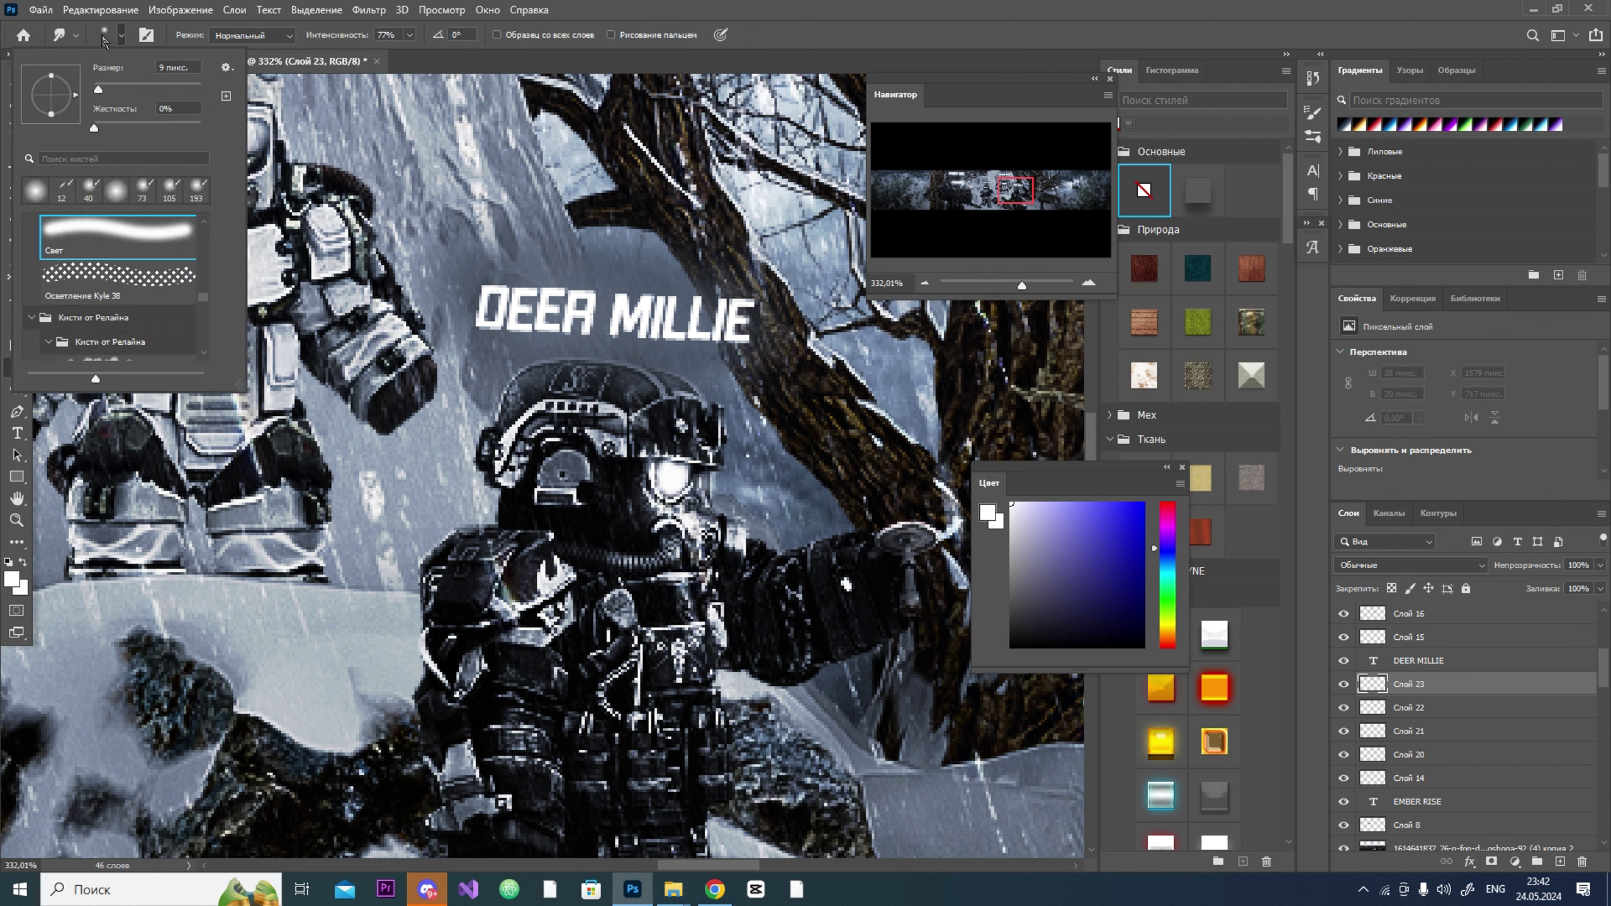
pyautogui.press('Escape')
pyautogui.press('b')
pyautogui.click(105, 36)
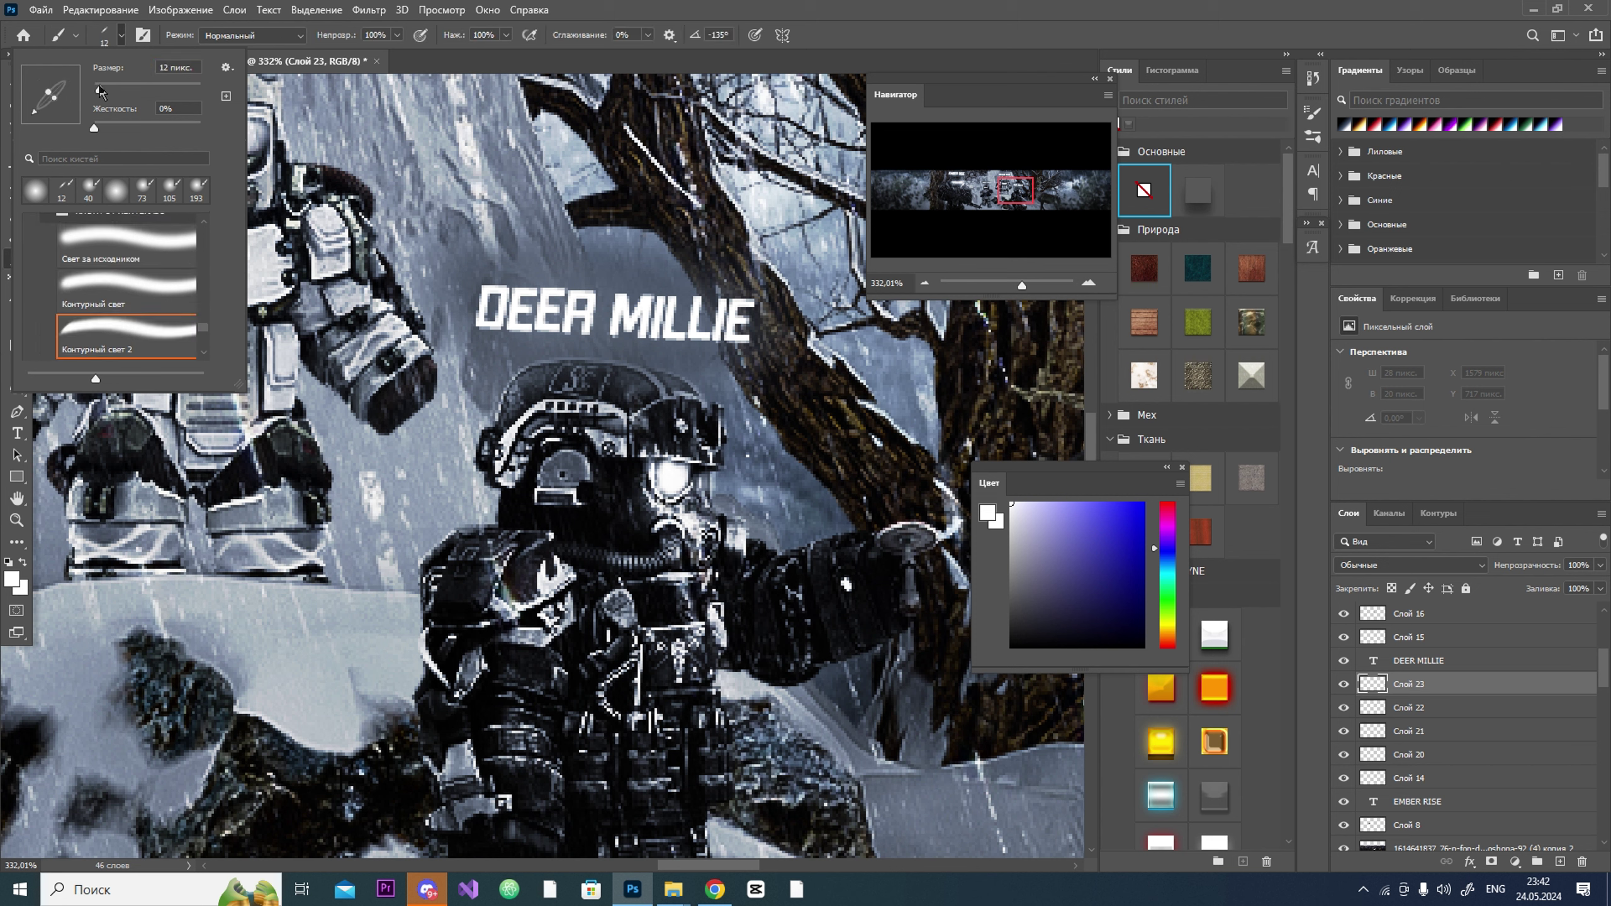
pyautogui.press('Return')
pyautogui.click(701, 483)
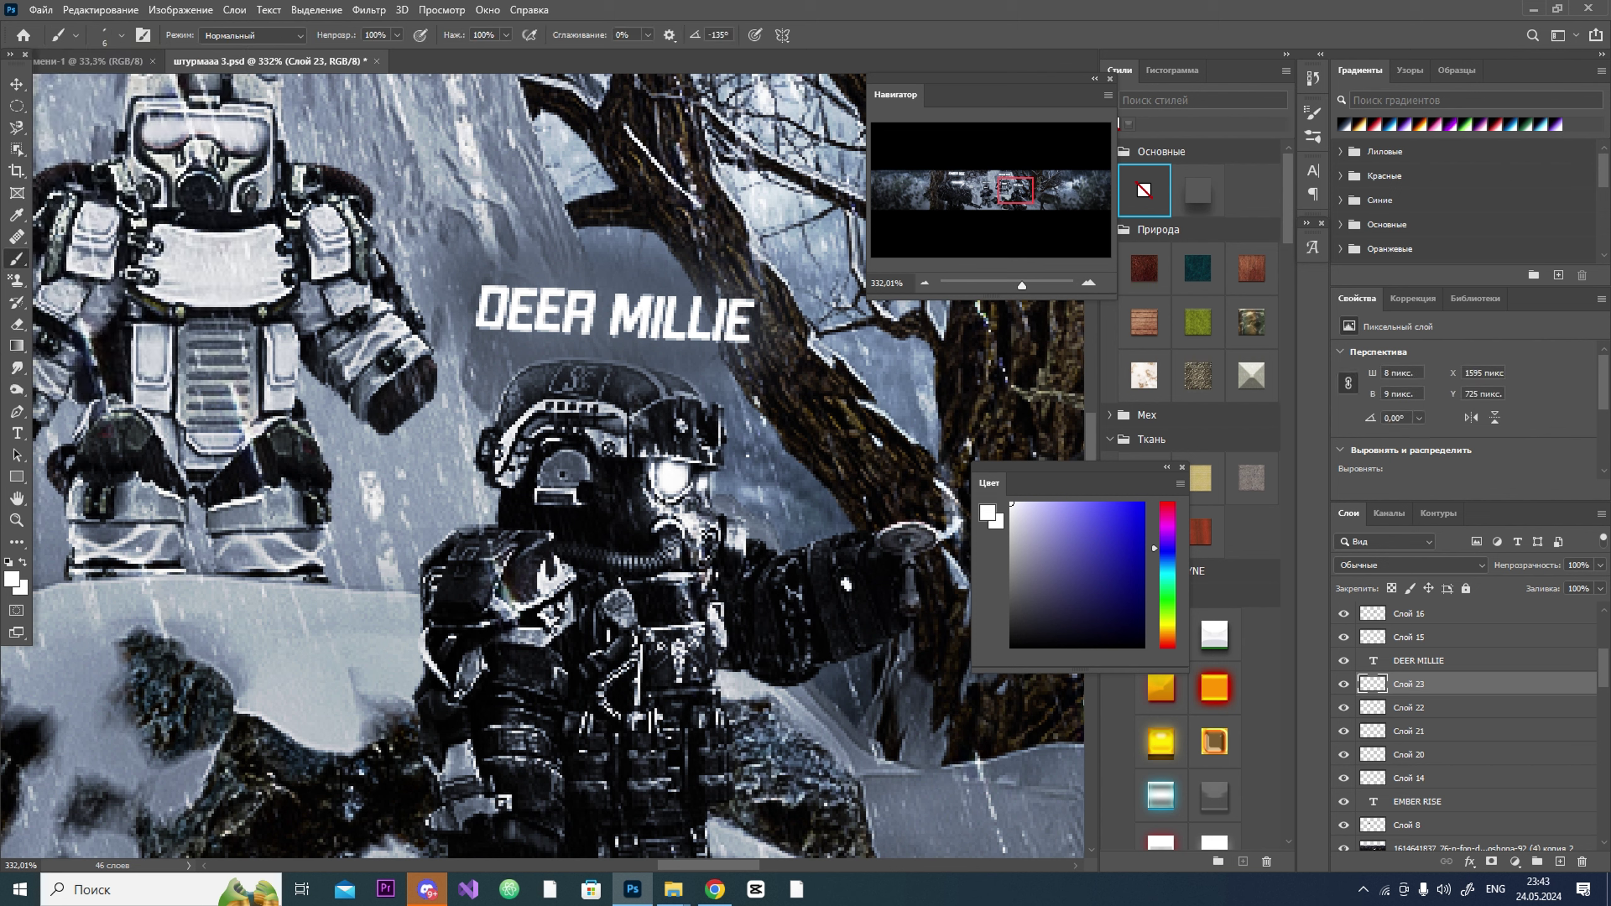
# Step: Smudge the small white spot beside the glowing lens of the soldier below DEER MILLIE
pyautogui.press('r')
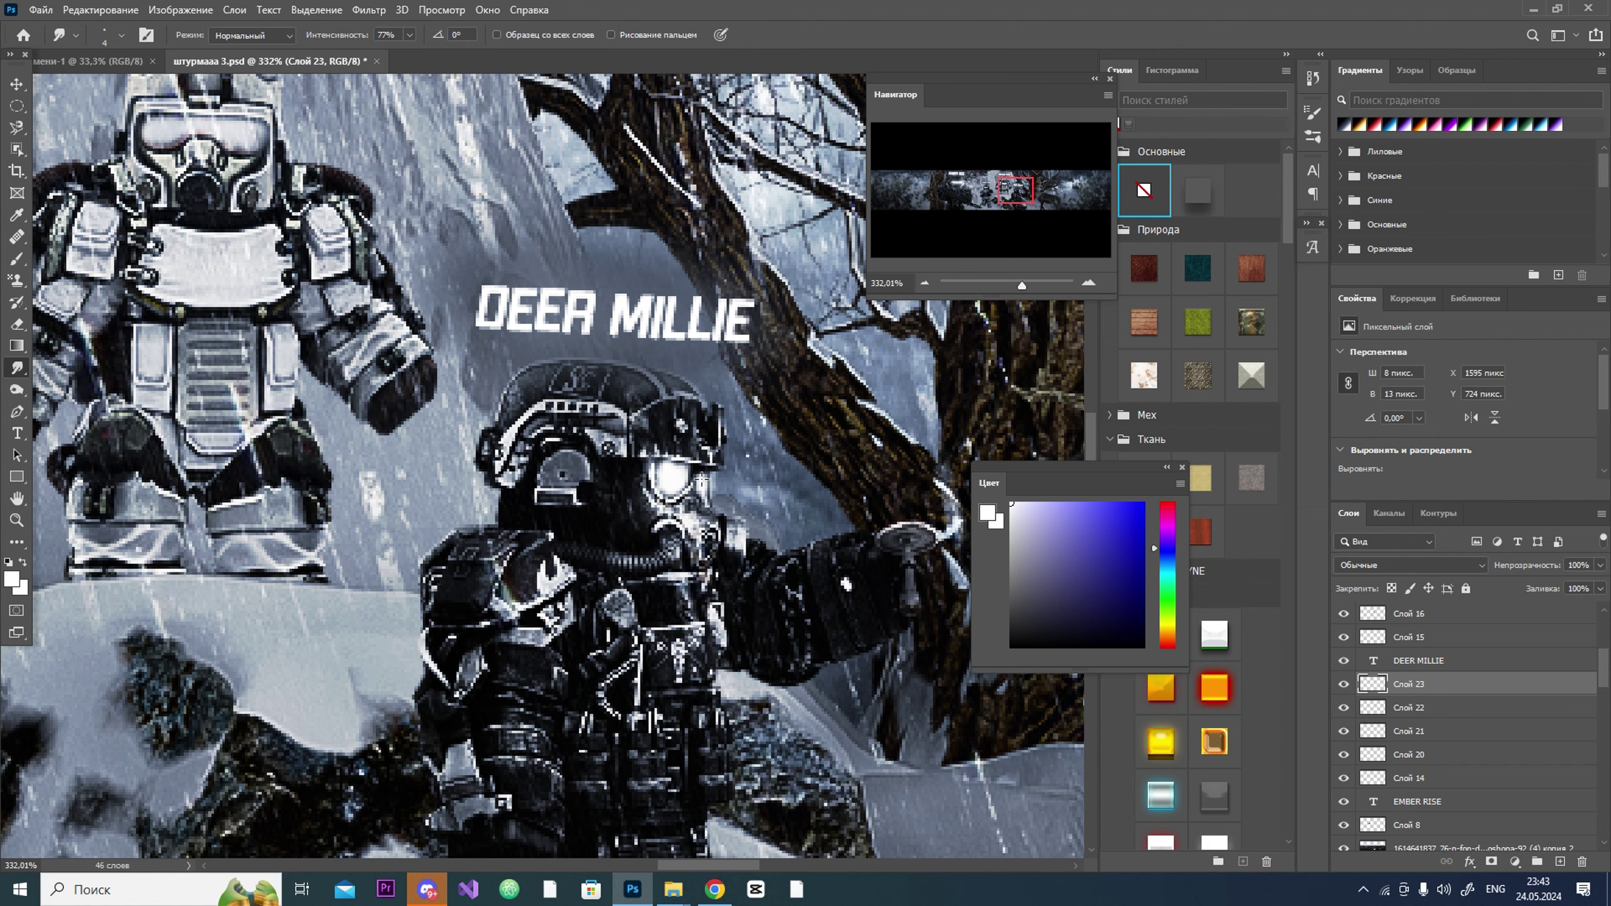
pyautogui.scroll(-5, 845, 583)
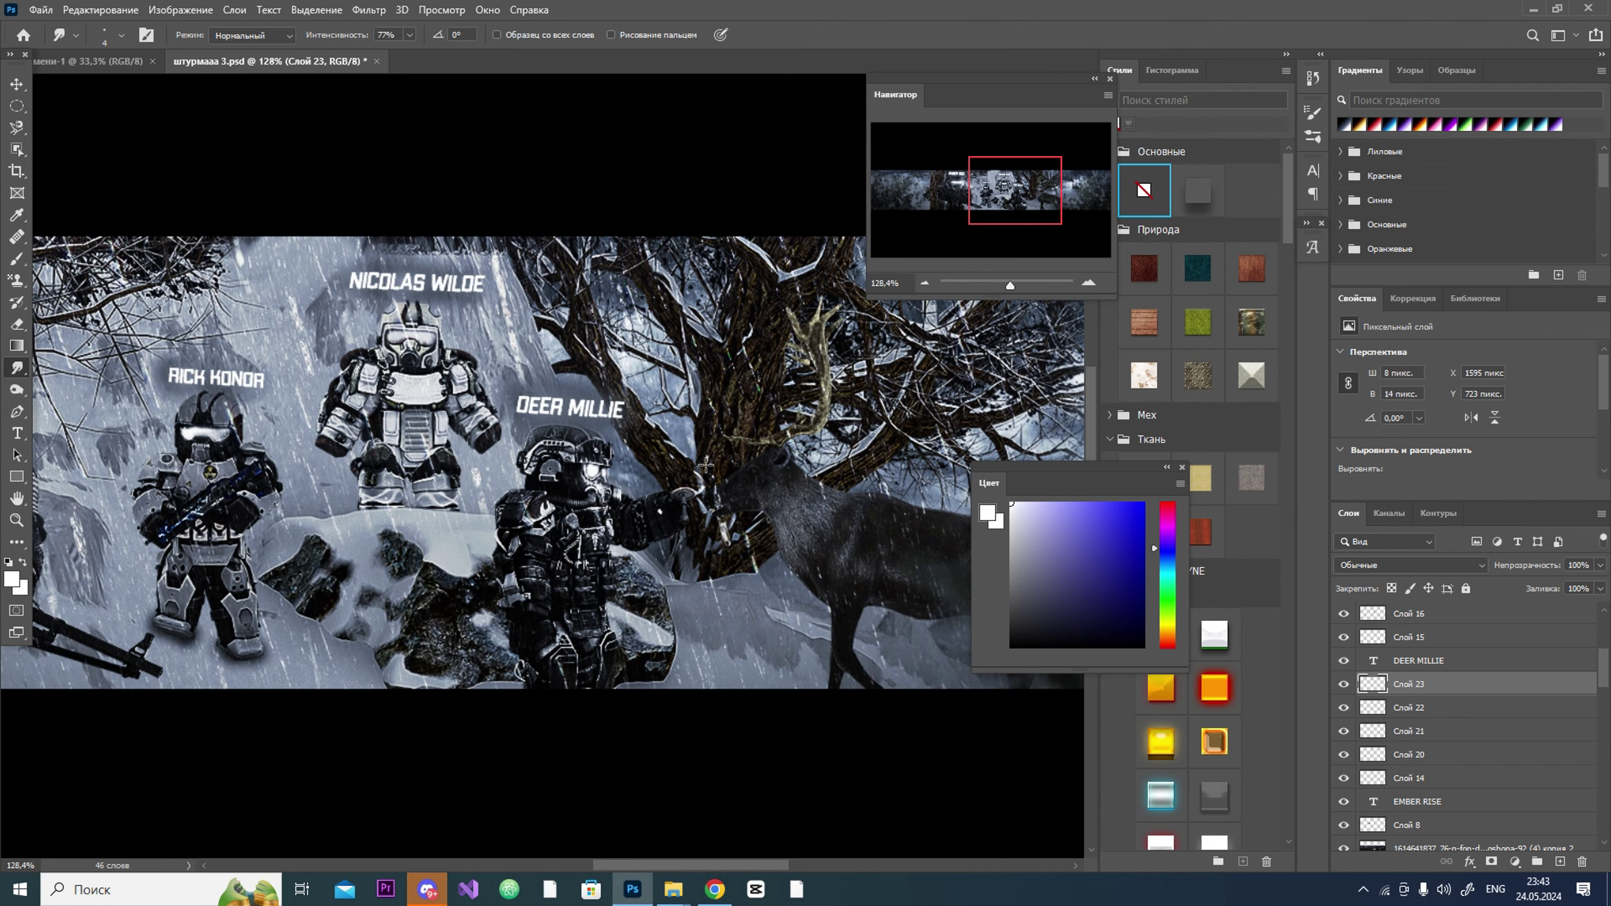
# Step: On a new layer, add soft white glows over the eyes of the three captioned characters with a 61 px Свет за исходником brush
pyautogui.hotkey('ctrl', 'shift', 'alt', 'n')
pyautogui.press('b')
pyautogui.rightClick(65, 102)
pyautogui.click(127, 246)
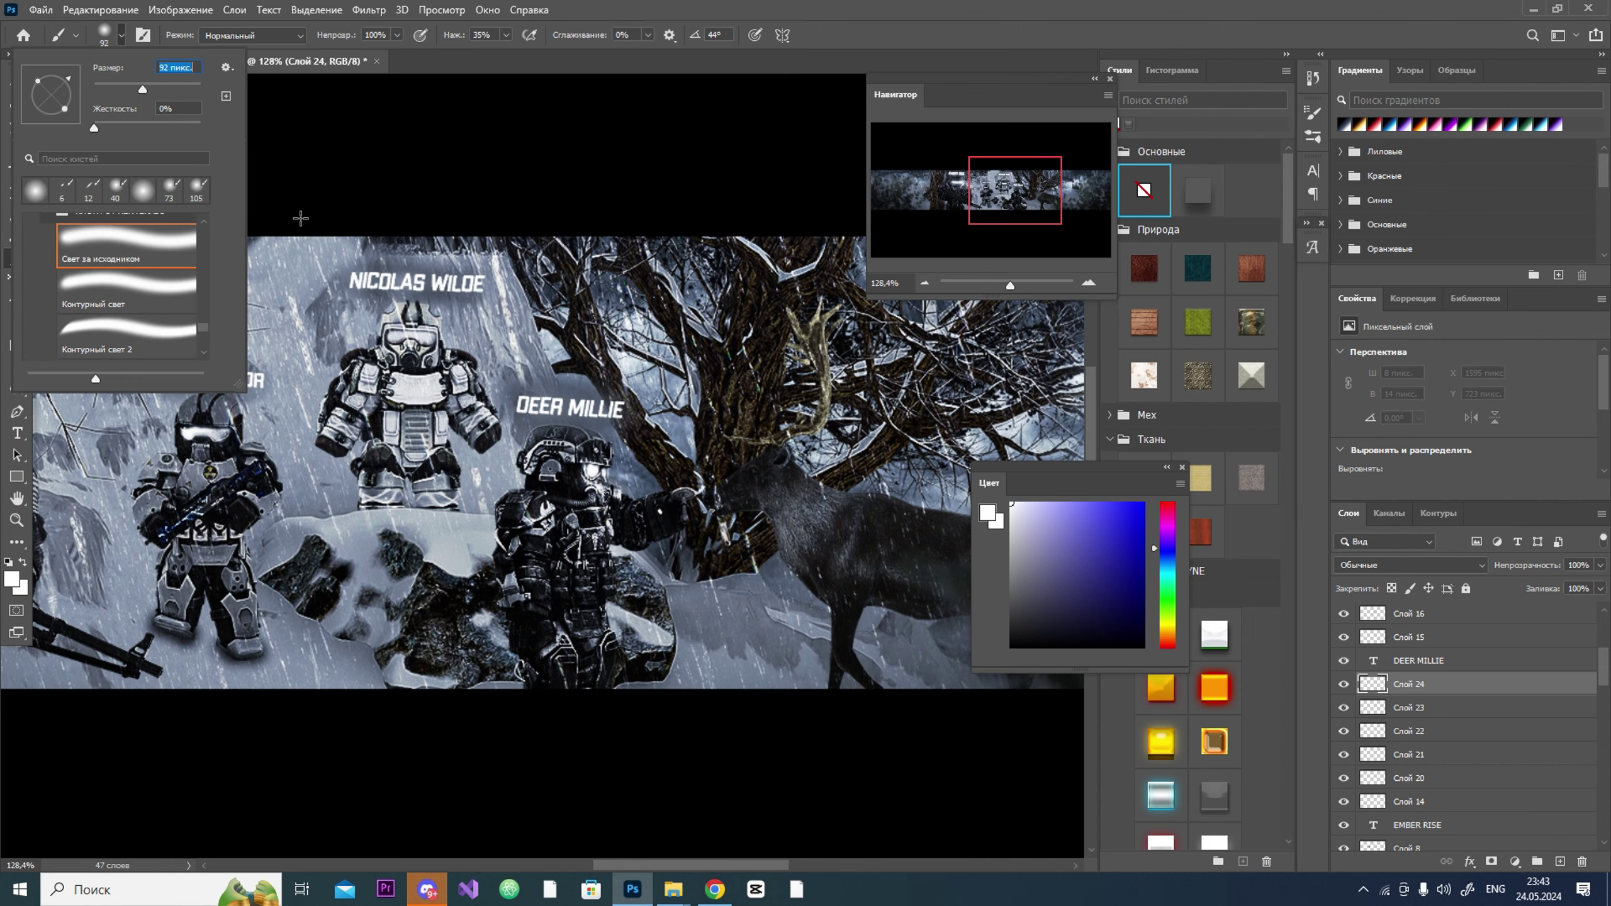
pyautogui.press('Return')
pyautogui.click(121, 35)
pyautogui.doubleClick(135, 95)
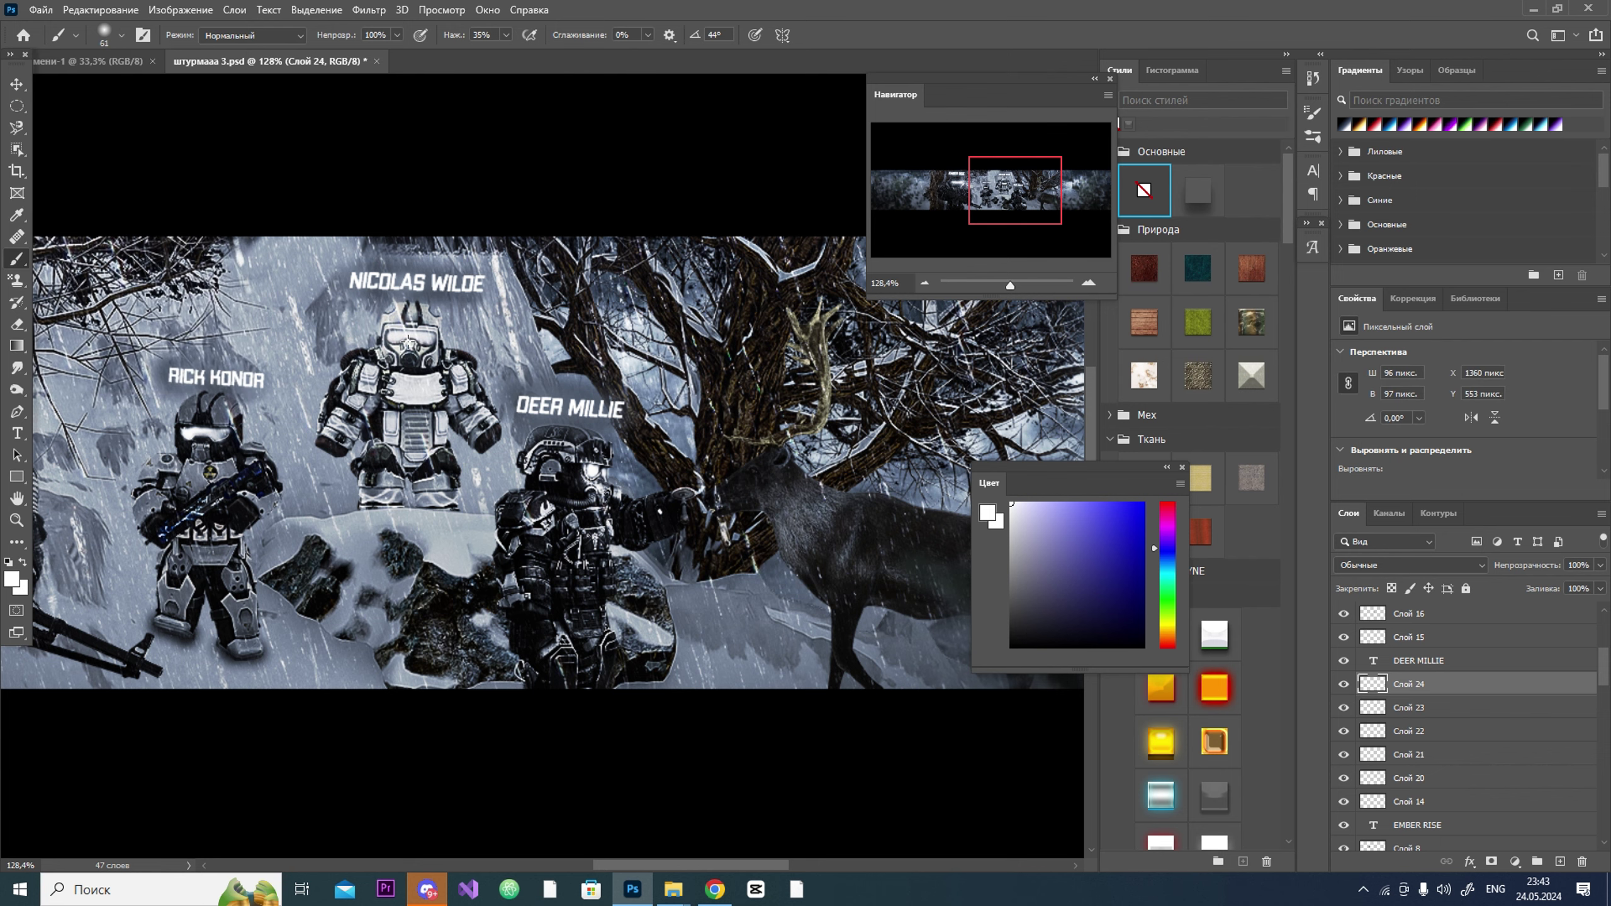
pyautogui.click(423, 337)
pyautogui.click(597, 474)
pyautogui.moveTo(1015, 190); pyautogui.dragTo(996, 189)
pyautogui.click(418, 443)
pyautogui.moveTo(1009, 285); pyautogui.dragTo(1020, 285)
pyautogui.click(770, 453)
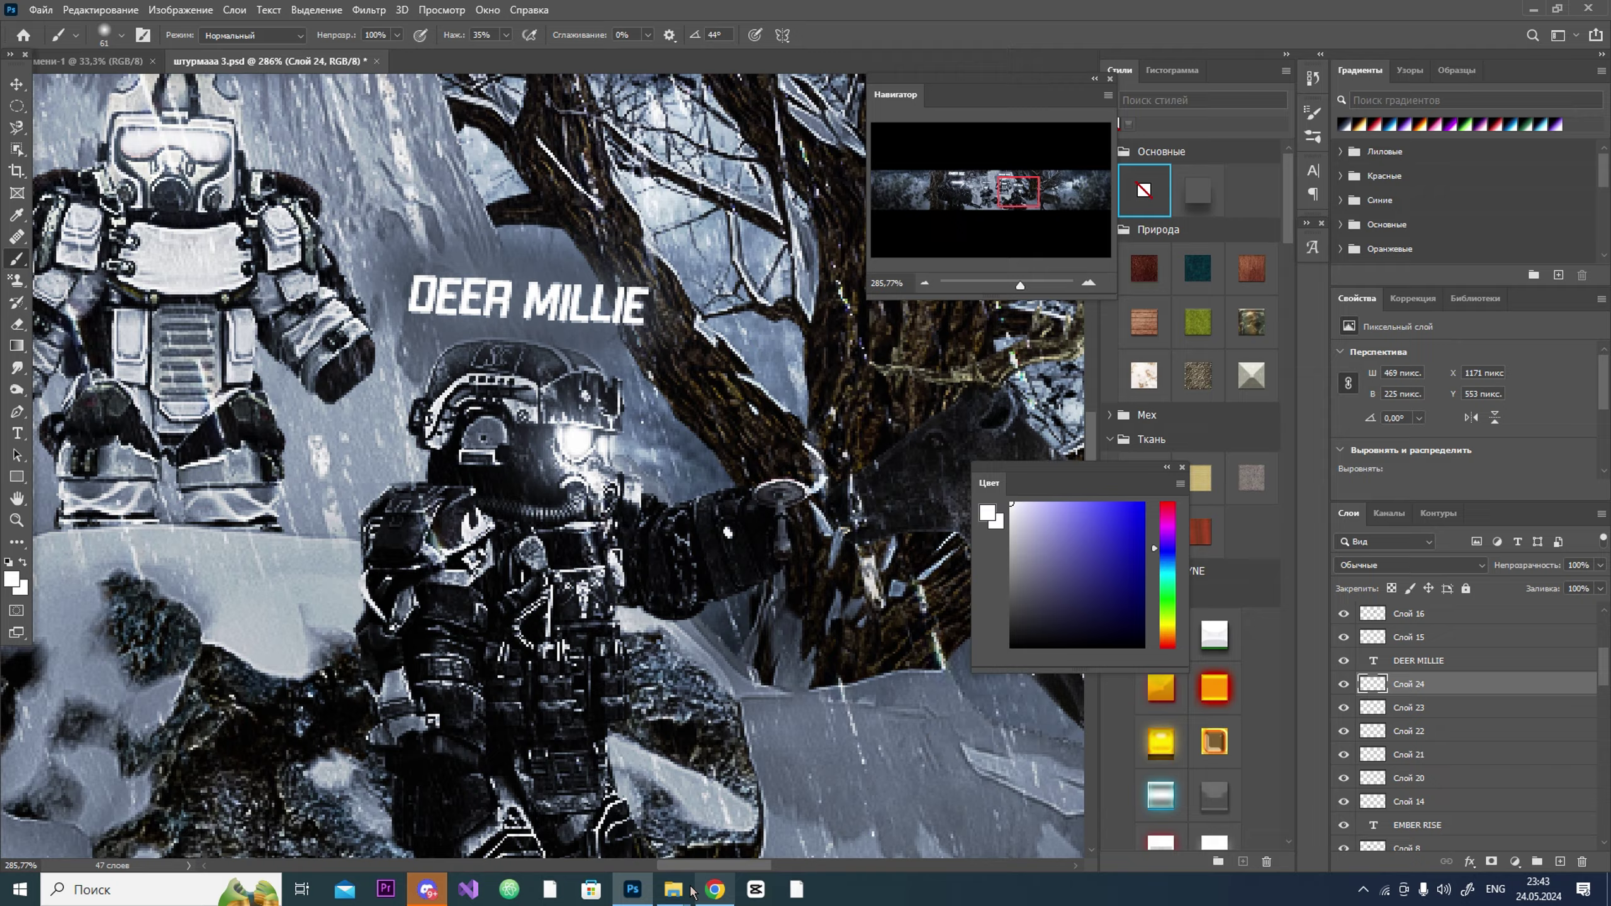
# Step: Switch to File Explorer and look through the effect images in the материалы на ПК folder
pyautogui.click(673, 889)
pyautogui.scroll(-2, 173, 578)
pyautogui.scroll(-15, 696, 604)
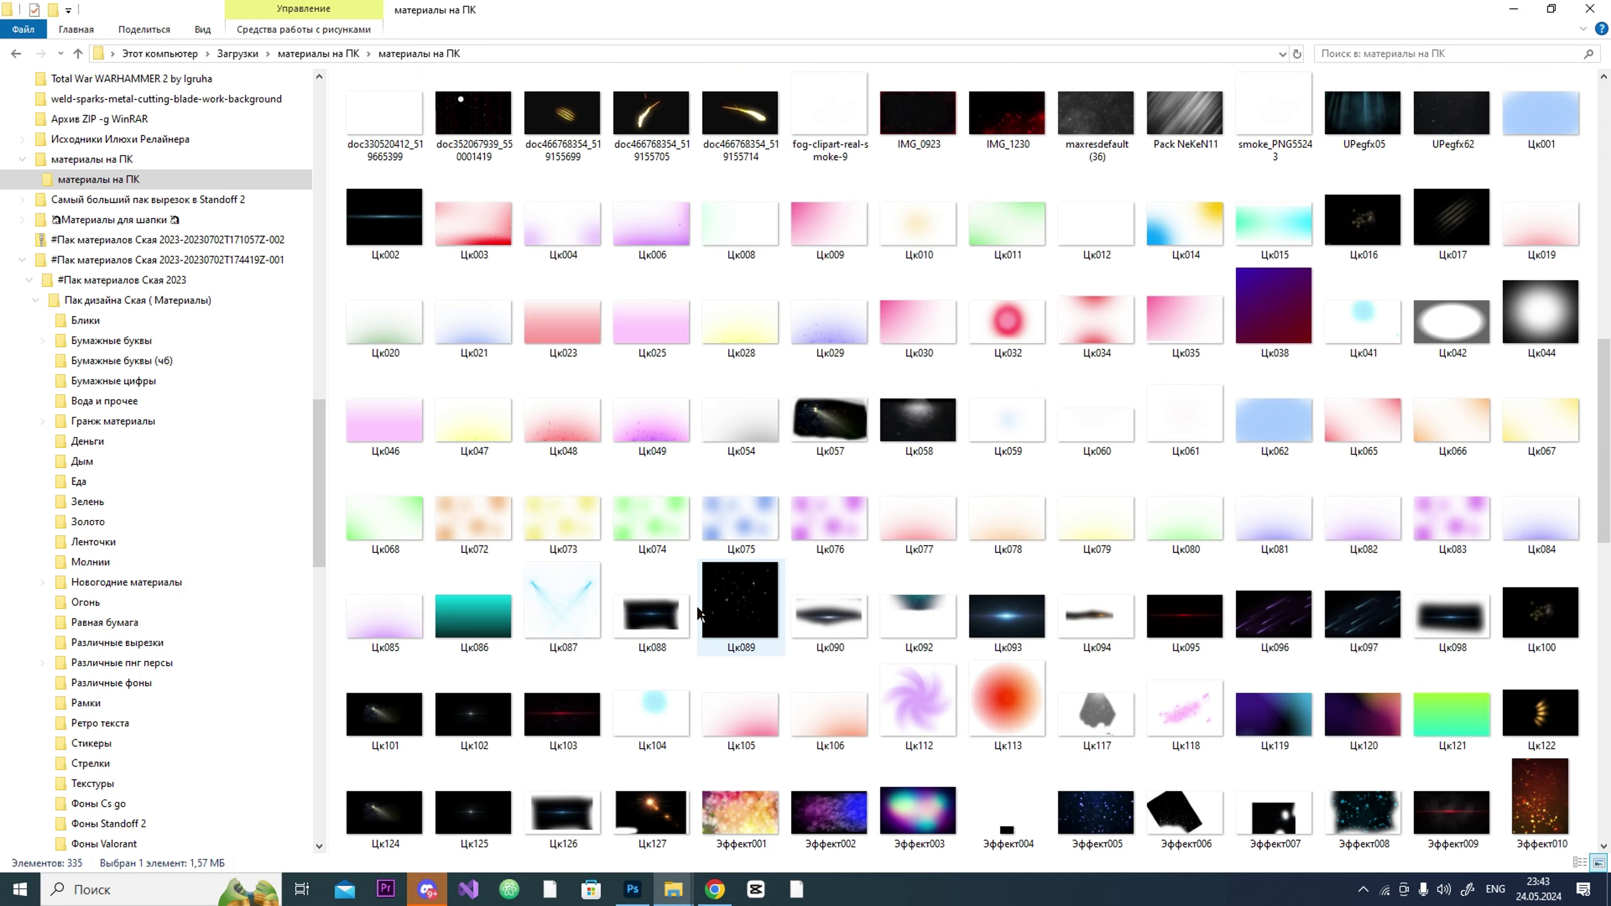